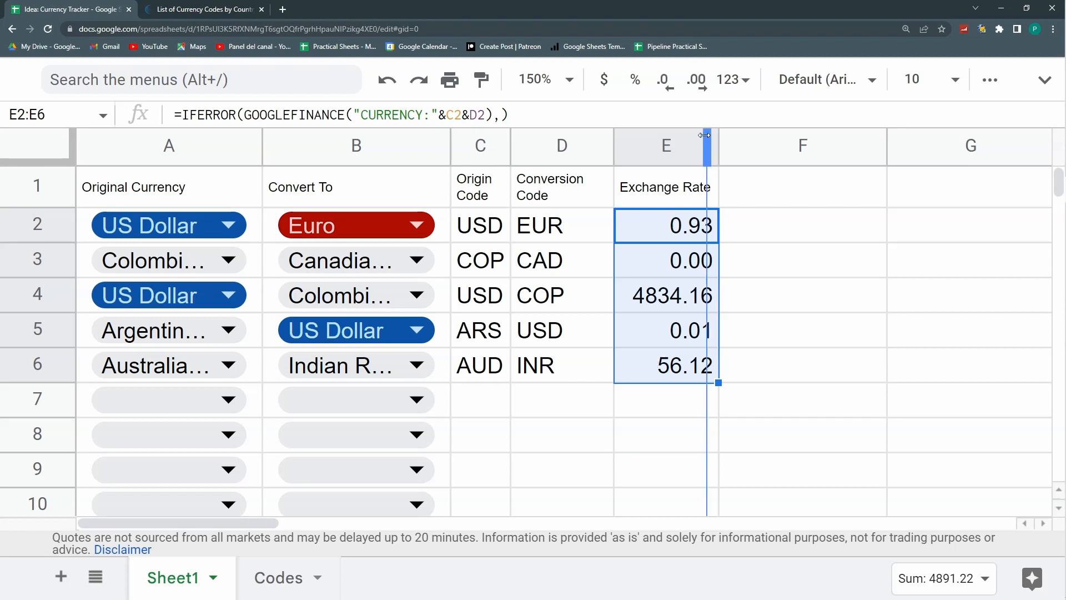
# Narrow the Exchange Rate column and the Conversion Code column of the currency tracker.
pyautogui.moveTo(719, 137); pyautogui.dragTo(690, 137)
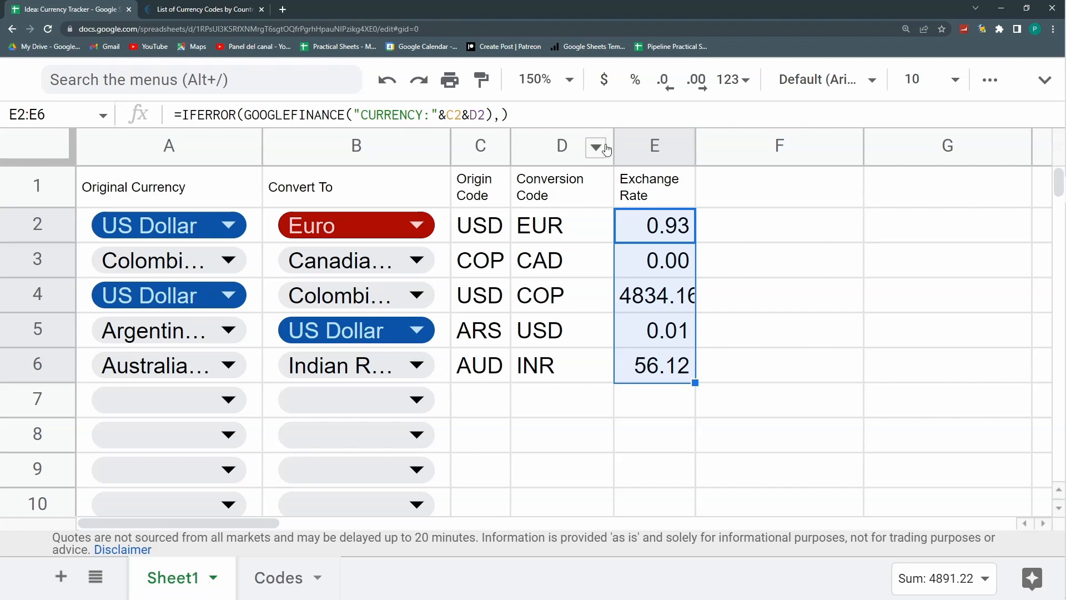
pyautogui.moveTo(613, 144); pyautogui.dragTo(600, 143)
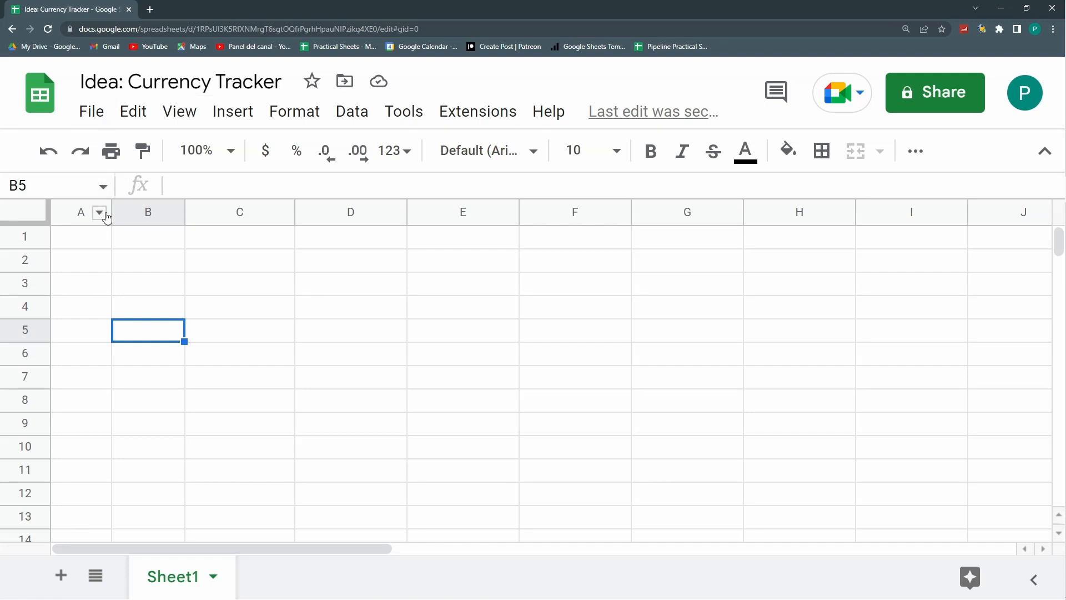
# Widen column A on the blank sheet and enlarge the browser page to 250%.
pyautogui.moveTo(111, 211); pyautogui.dragTo(136, 211)
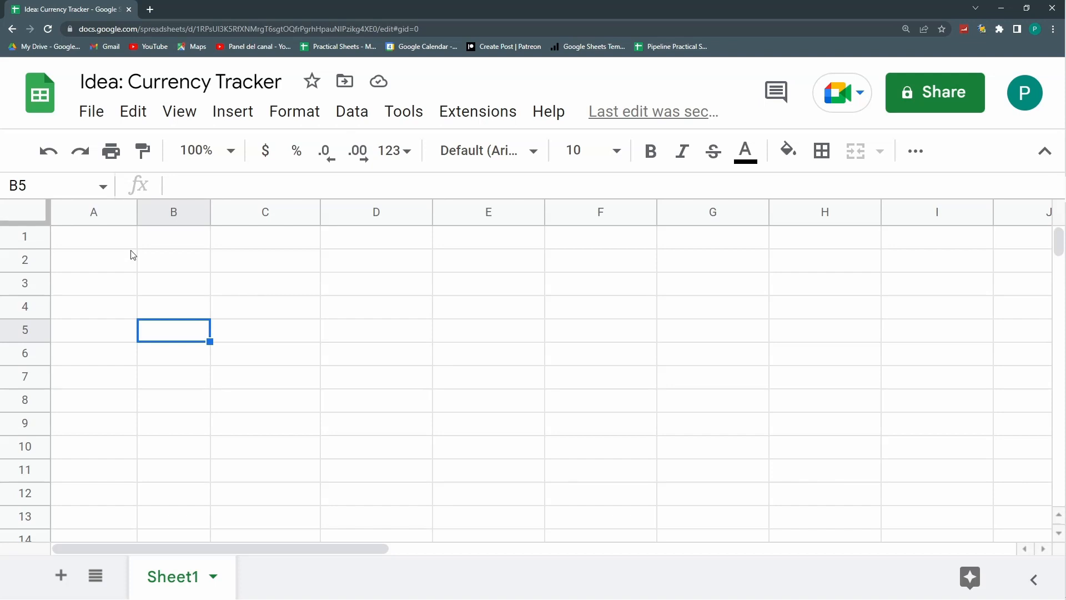
pyautogui.click(122, 265)
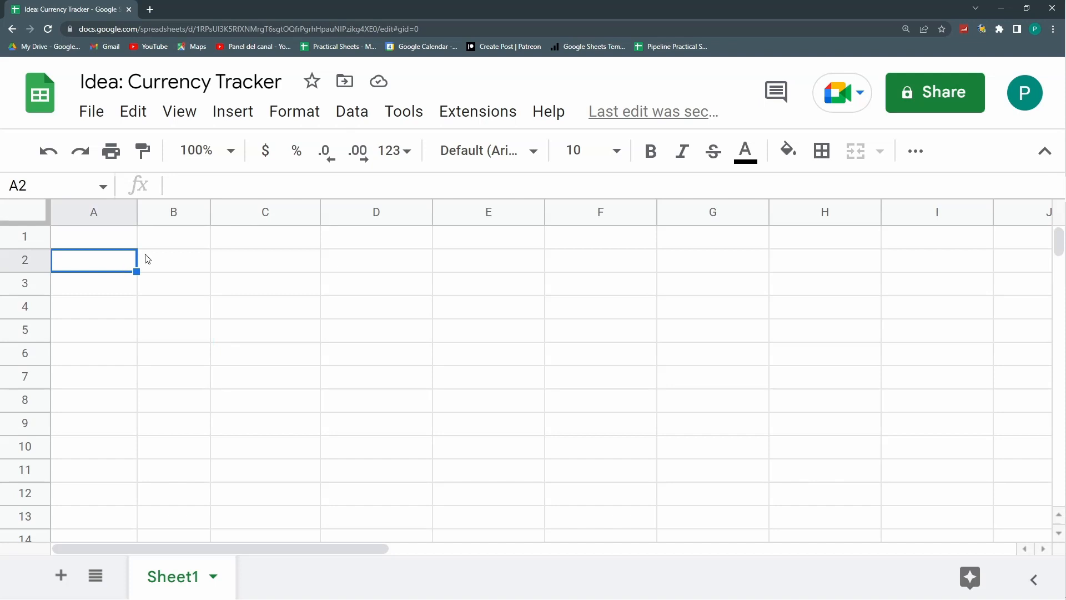
pyautogui.write('=')
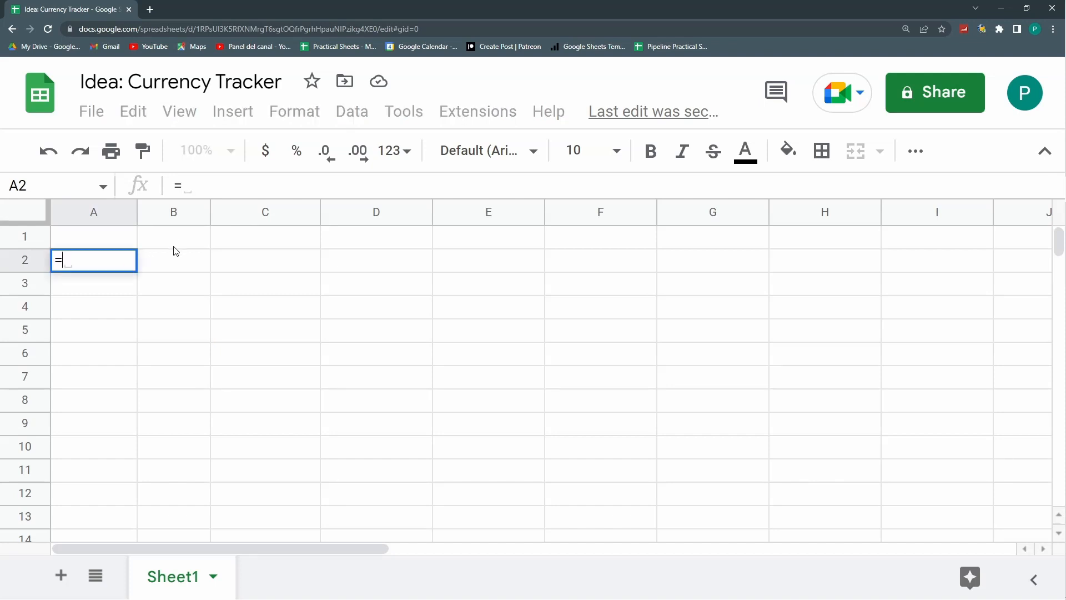
pyautogui.hotkey('ctrl', '+')
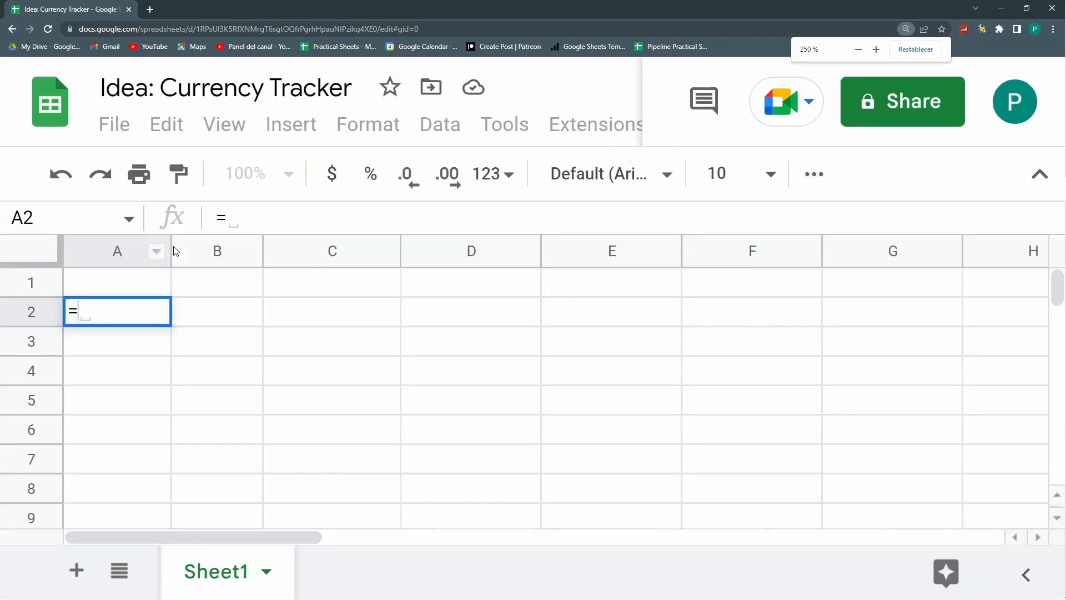
pyautogui.press('Escape')
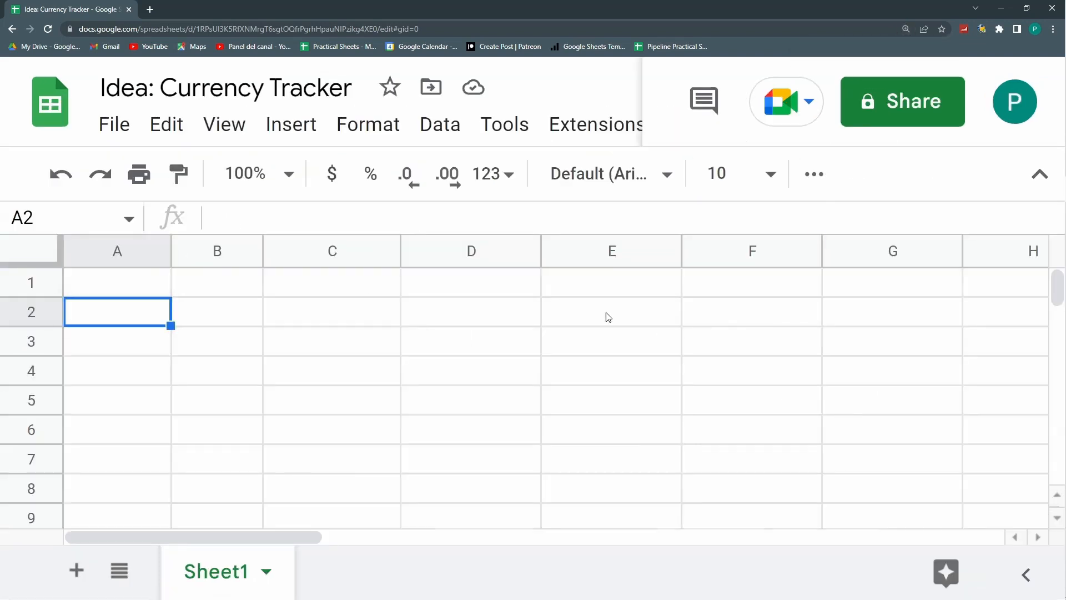
# Display the spreadsheet full screen with its menus hidden and the sheet zoom set to 150%.
pyautogui.press('F11')
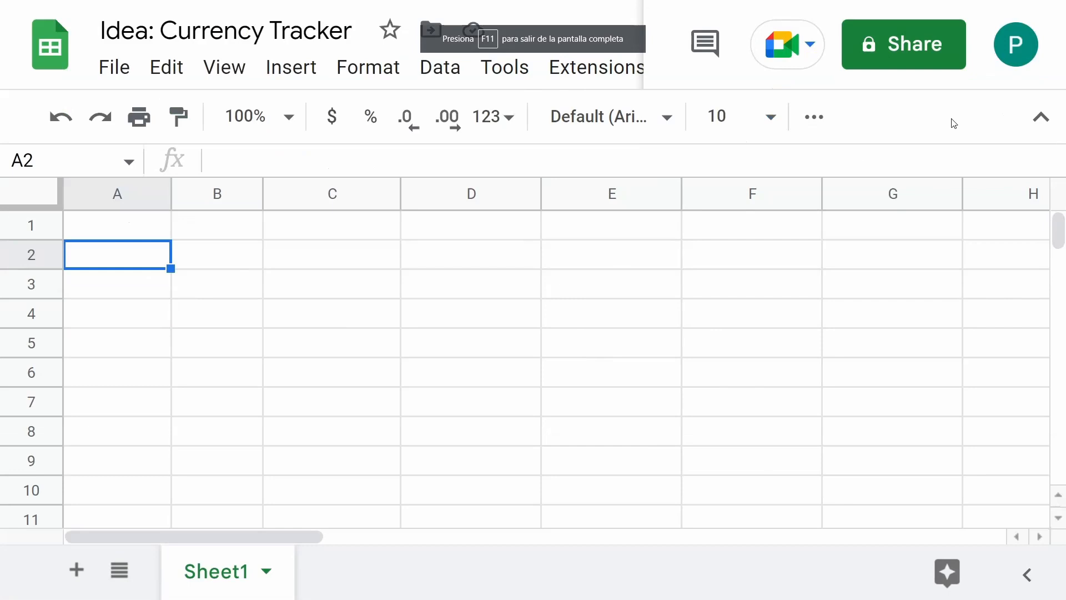
pyautogui.click(1041, 117)
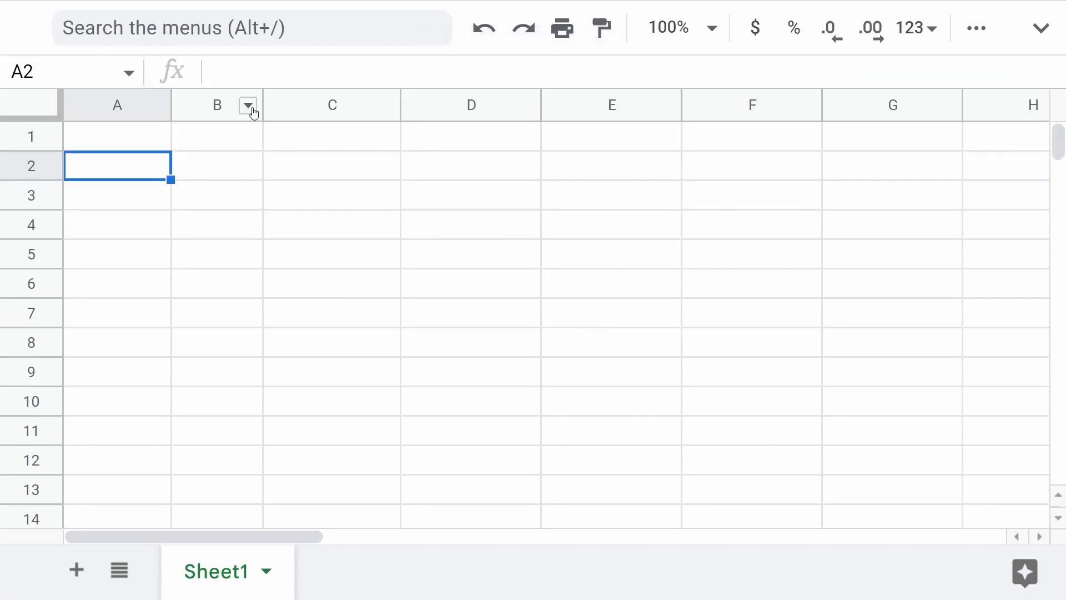
pyautogui.click(713, 29)
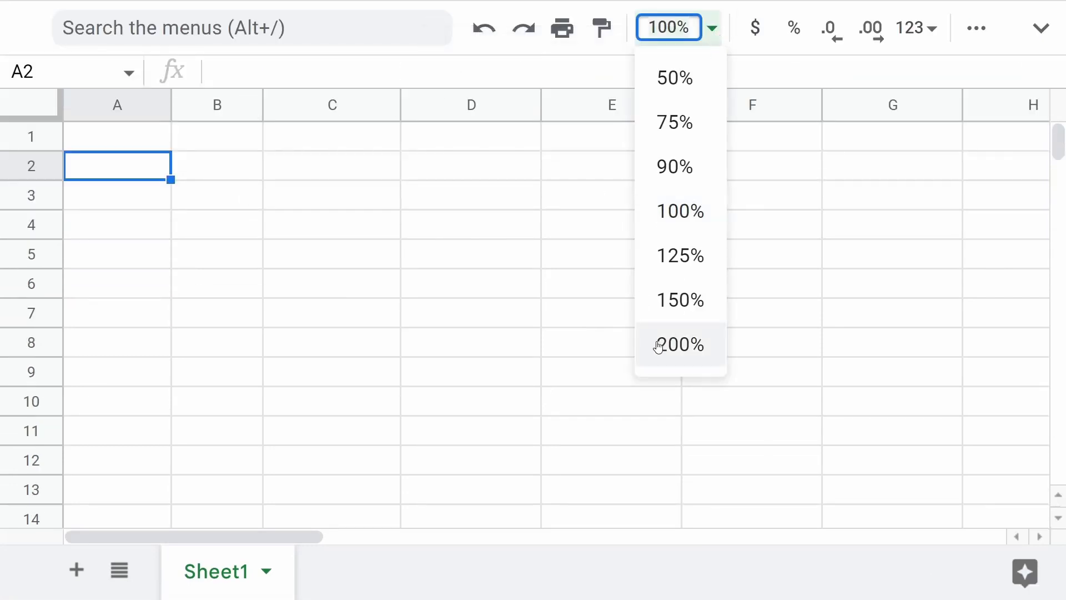
pyautogui.click(663, 303)
# Enter the currency pairs USDEUR, COPCAD and USDCOP in cells B2, B3 and B4.
pyautogui.click(305, 214)
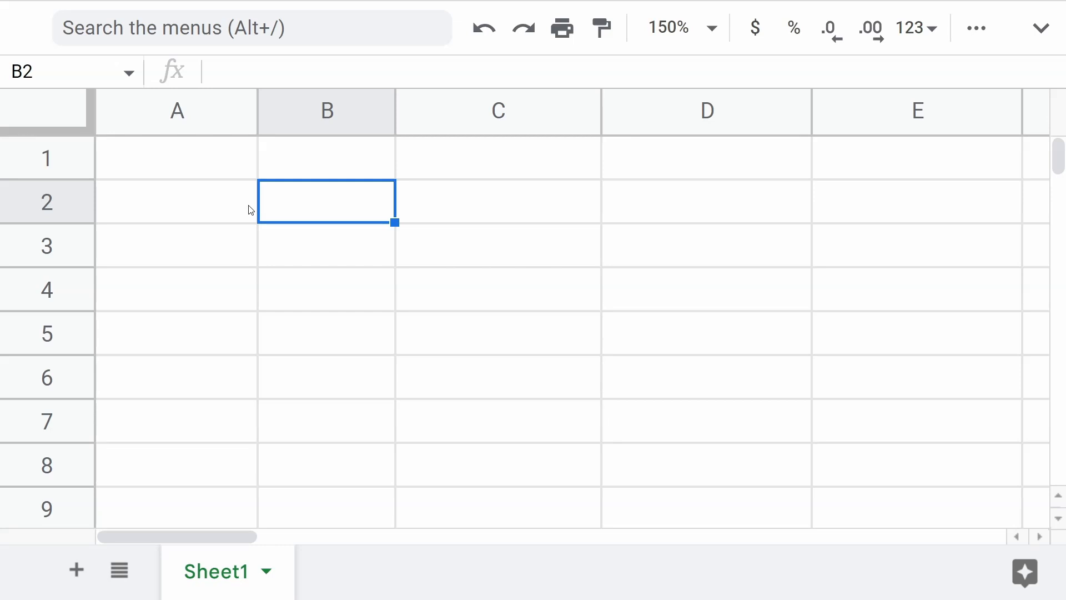
pyautogui.write('USDEUR')
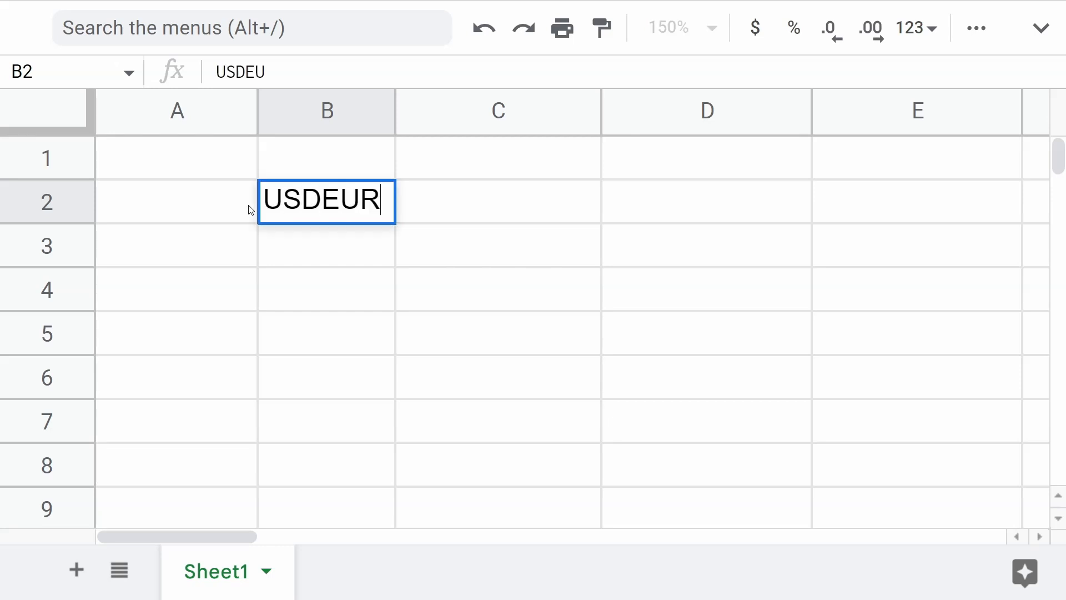
pyautogui.press('Return')
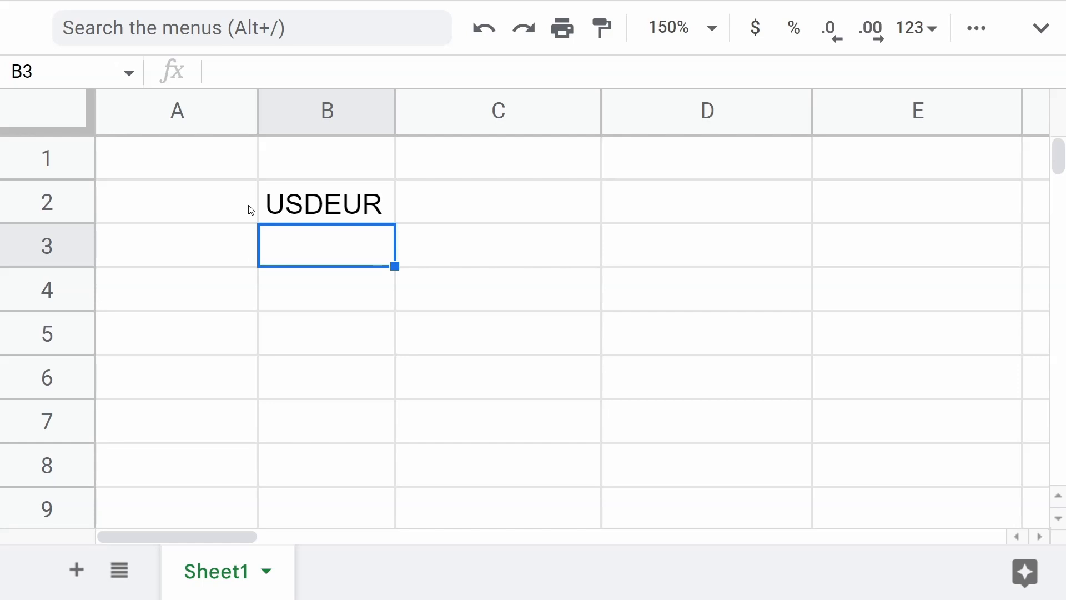
pyautogui.write('COP')
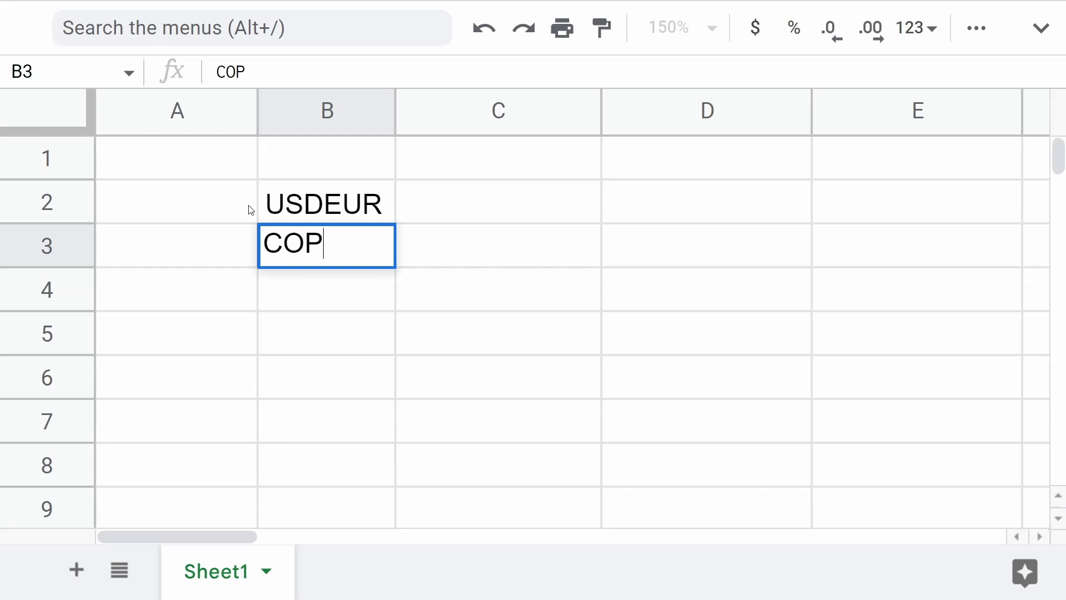
pyautogui.write('AD')
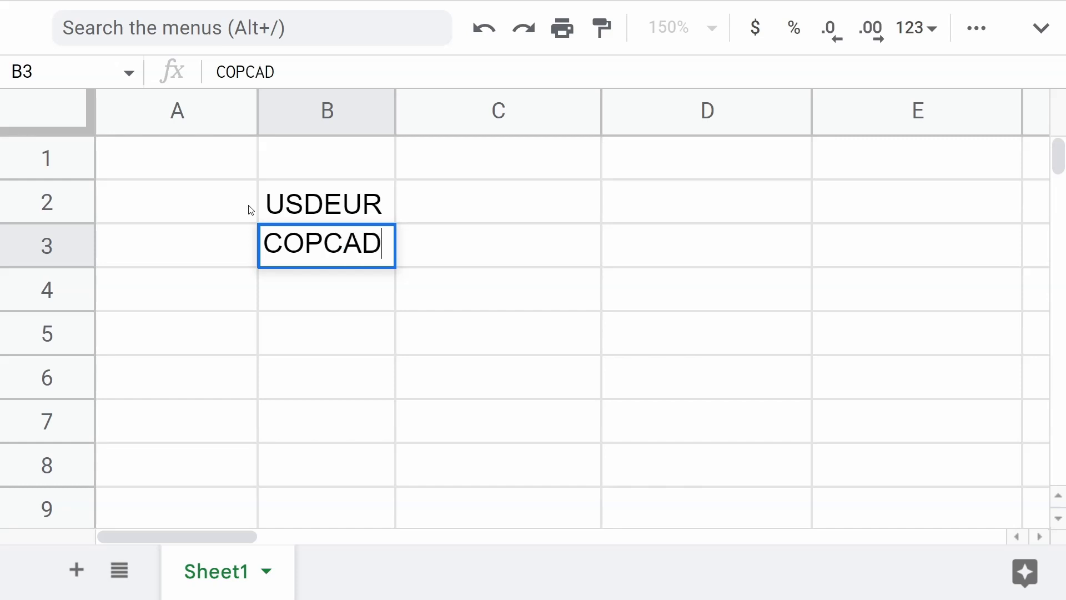
pyautogui.press('Return')
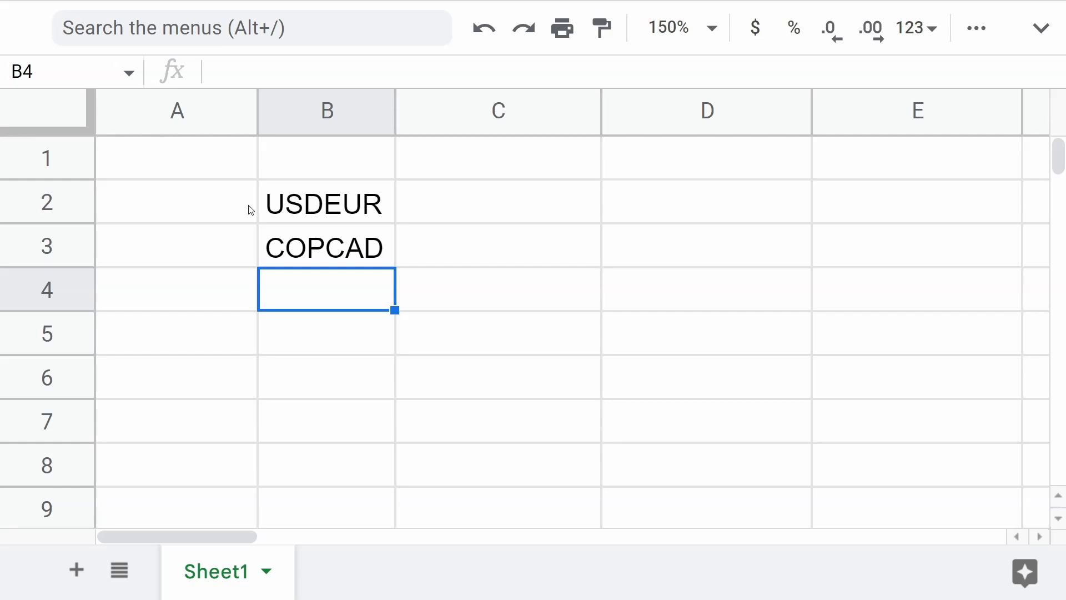
pyautogui.write('C')
pyautogui.press('BackSpace')
pyautogui.press('BackSpace')
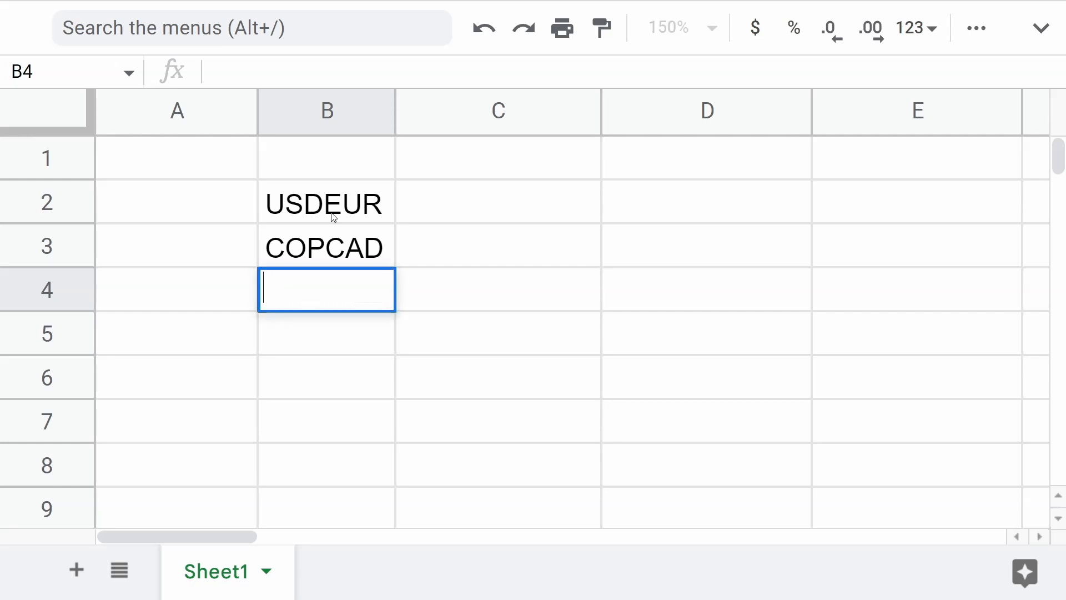
pyautogui.write('USDCOP')
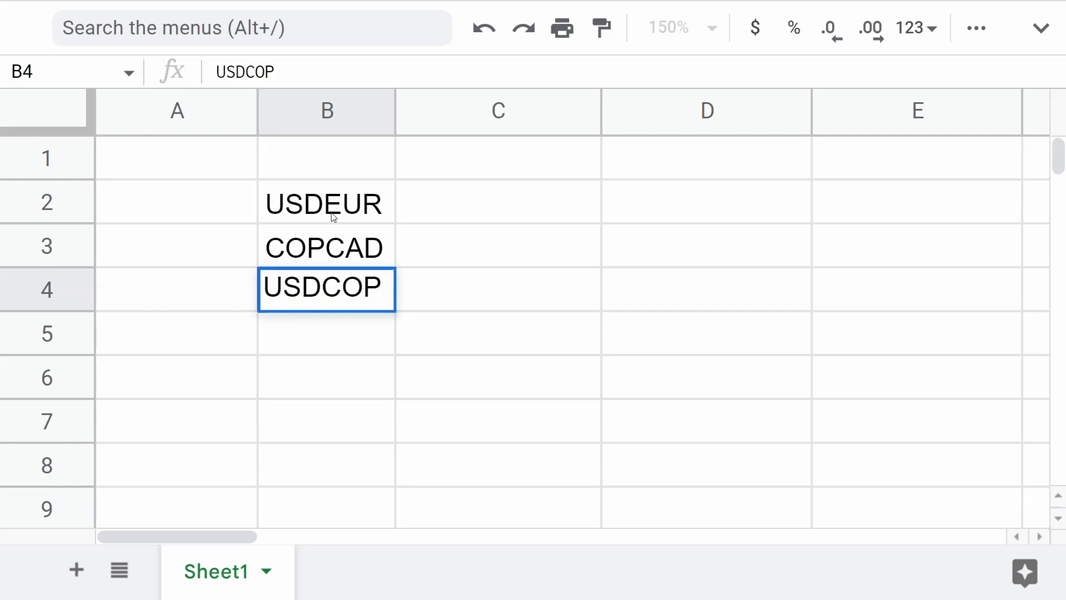
pyautogui.press('Return')
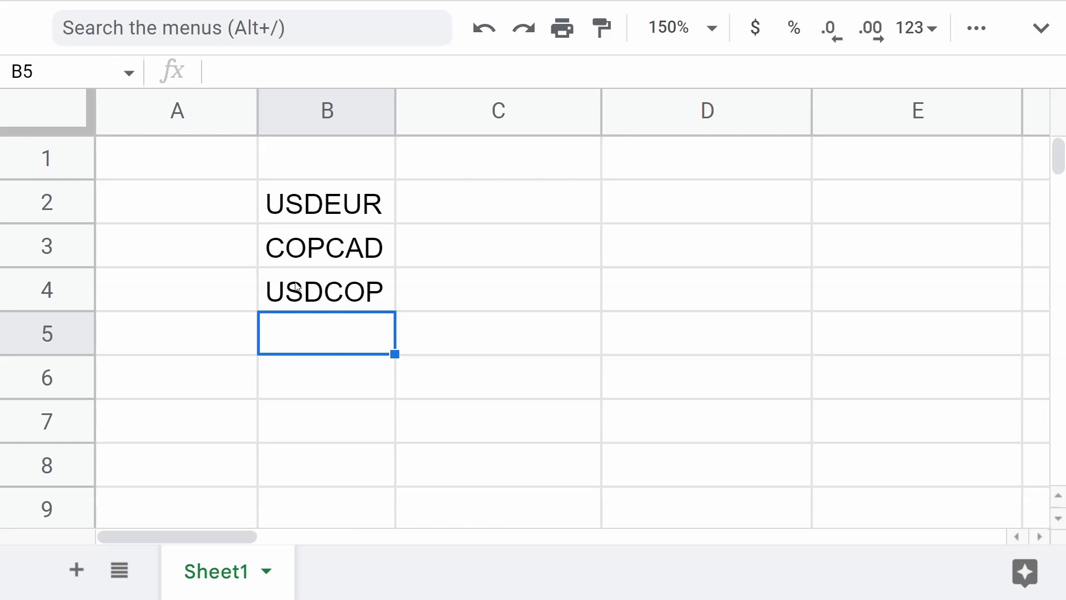
# Highlight the three currency pairs in B2:B4 and the origin code USD within B2.
pyautogui.moveTo(336, 209); pyautogui.dragTo(337, 309)
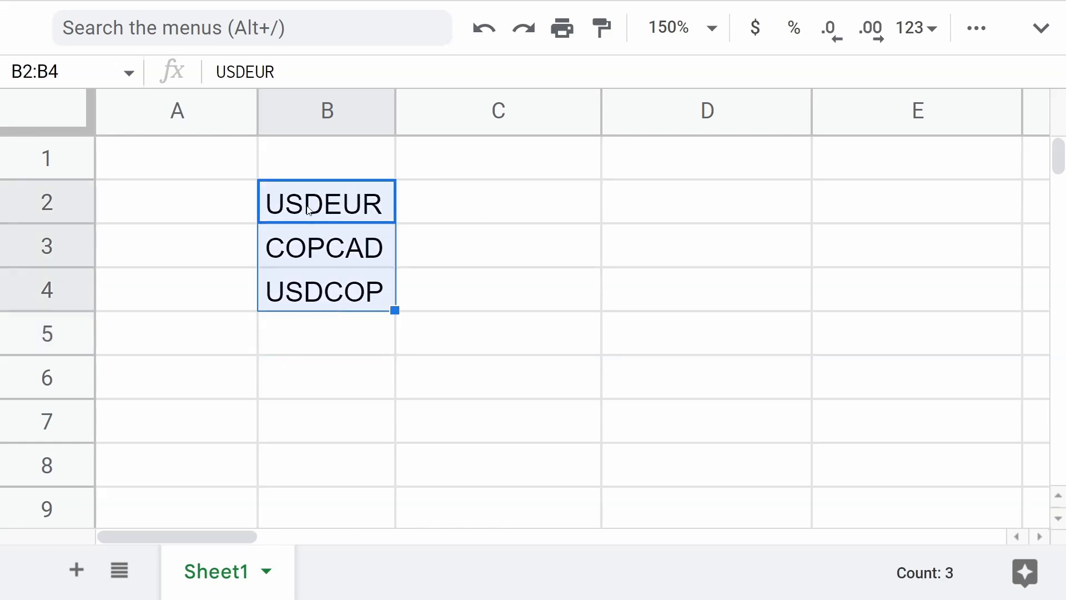
pyautogui.click(305, 216)
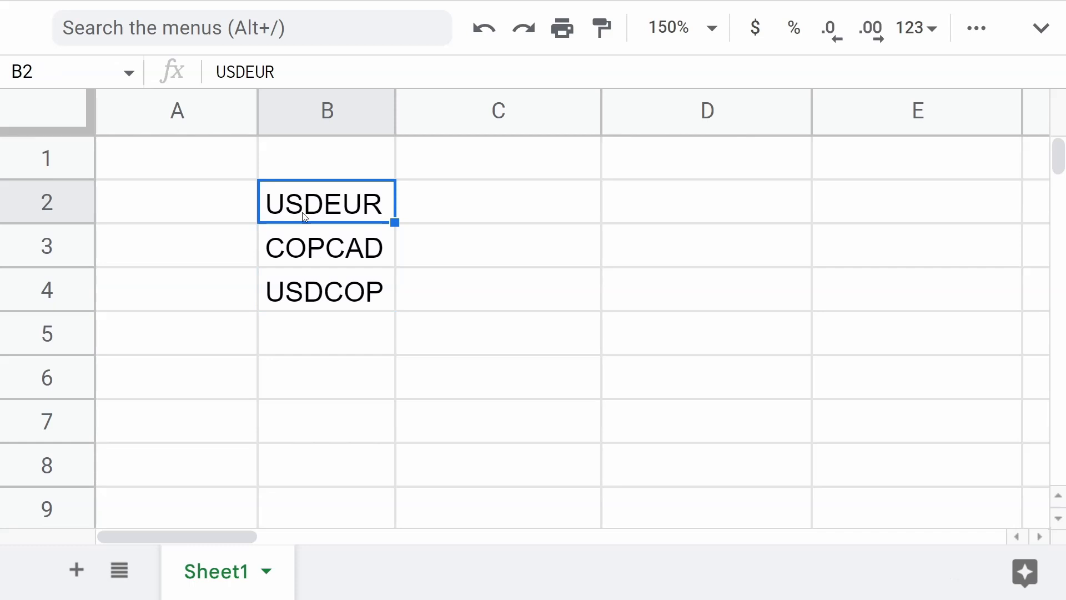
pyautogui.doubleClick(317, 206)
pyautogui.moveTo(317, 205); pyautogui.dragTo(251, 201)
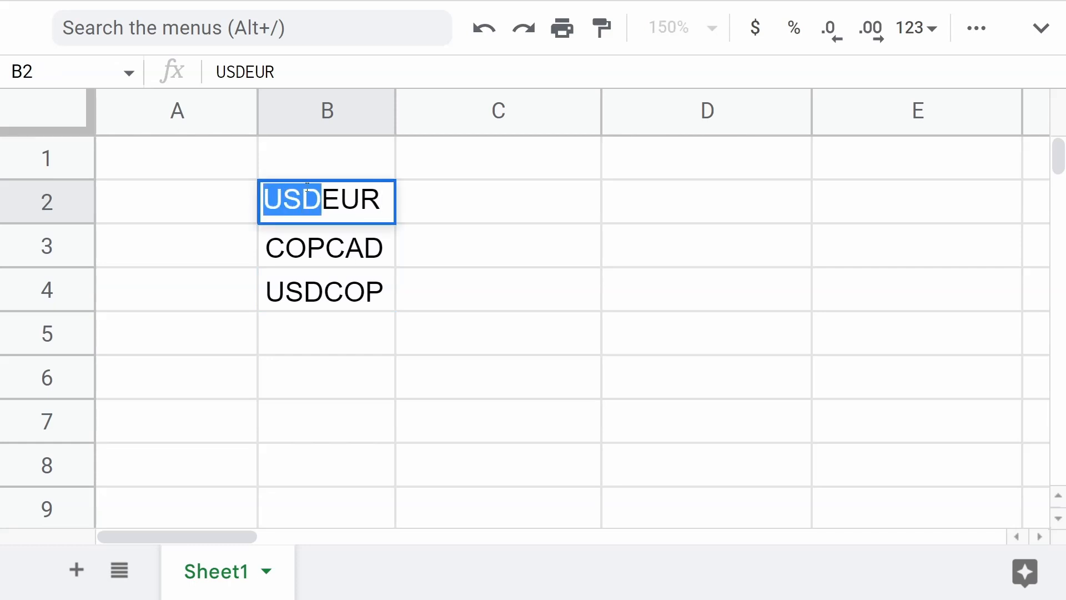
pyautogui.press('Escape')
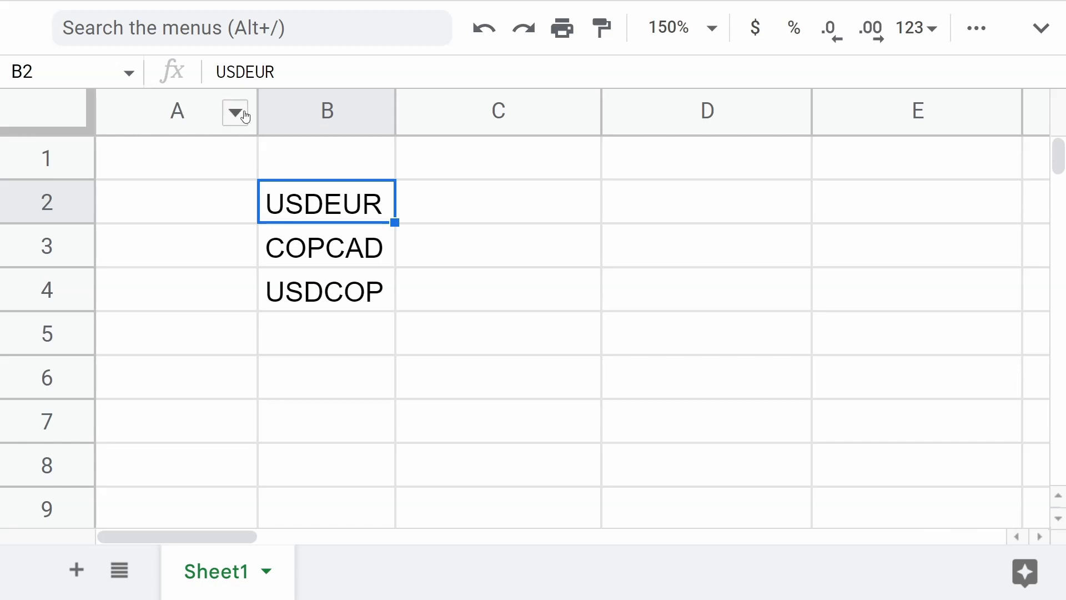
# Narrow column A and enter the formula =GOOGLEFINANCE("USDEUR") in cell C2.
pyautogui.moveTo(254, 111); pyautogui.dragTo(206, 112)
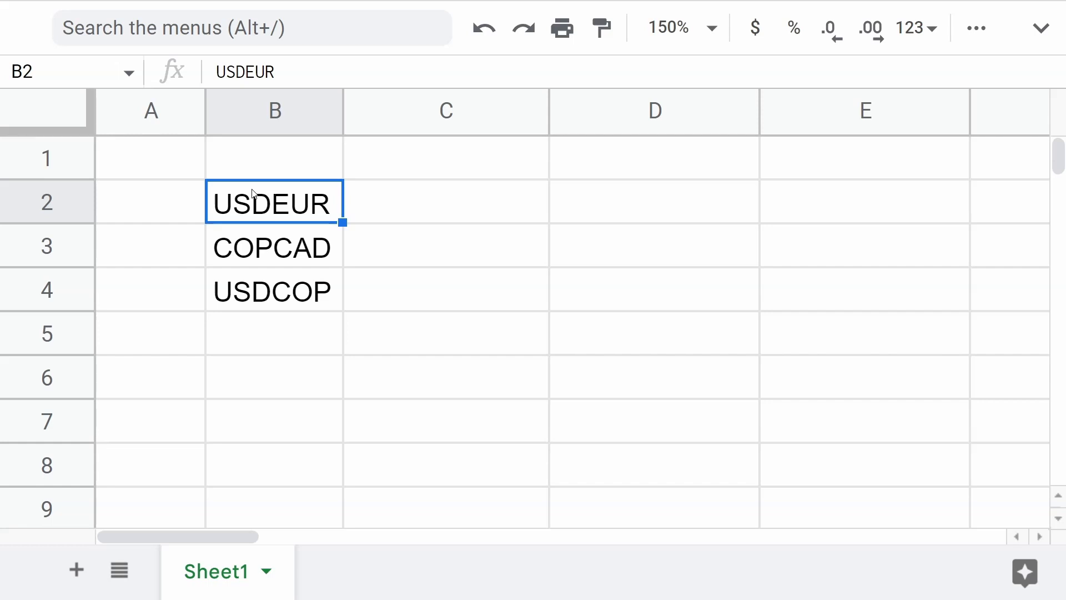
pyautogui.click(388, 199)
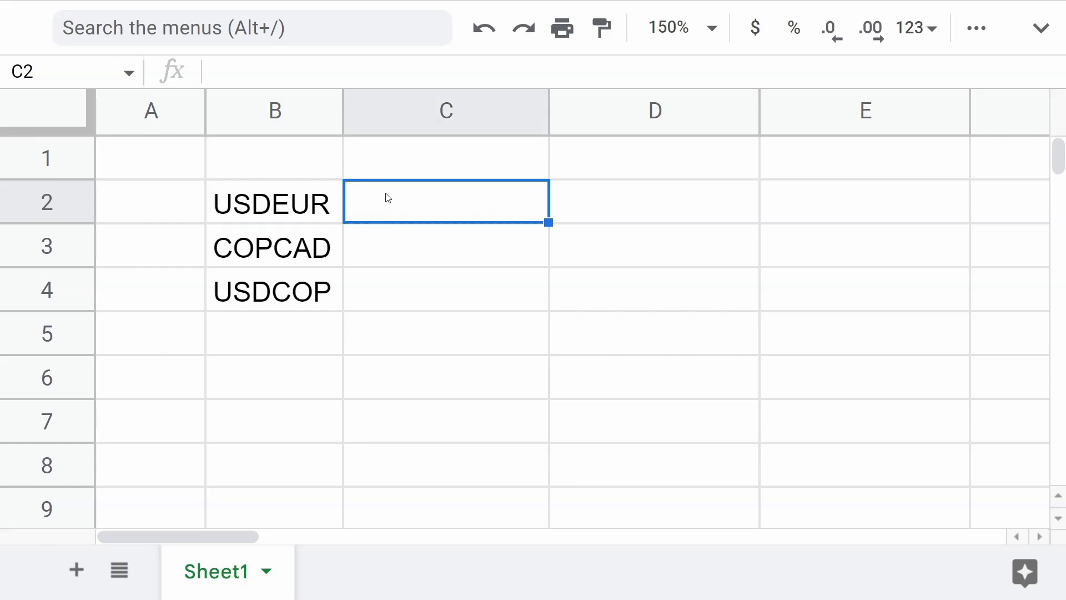
pyautogui.write('=G')
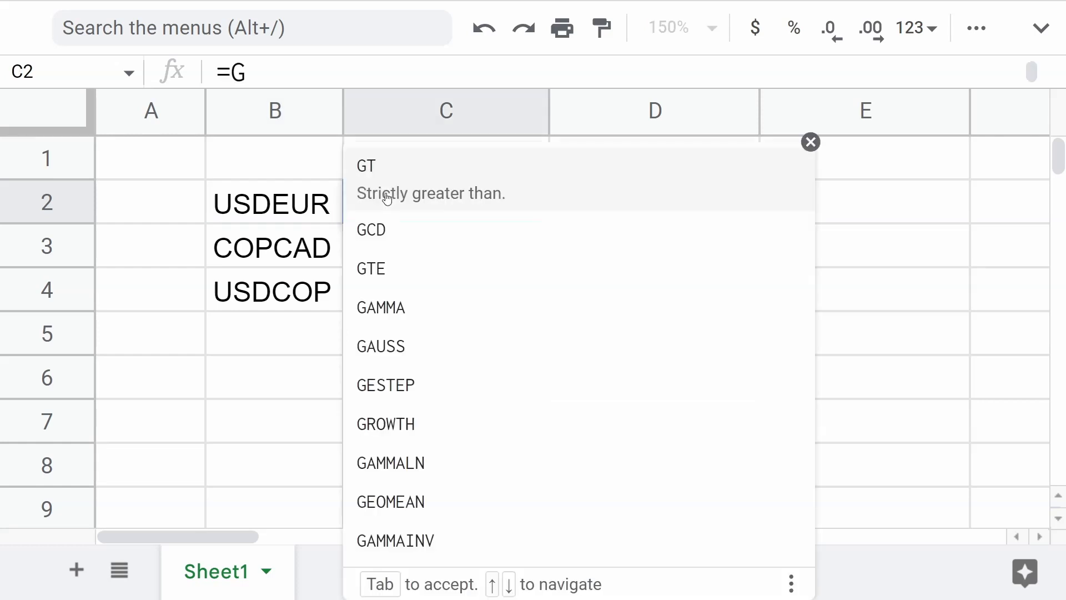
pyautogui.write('OO')
pyautogui.press('Tab')
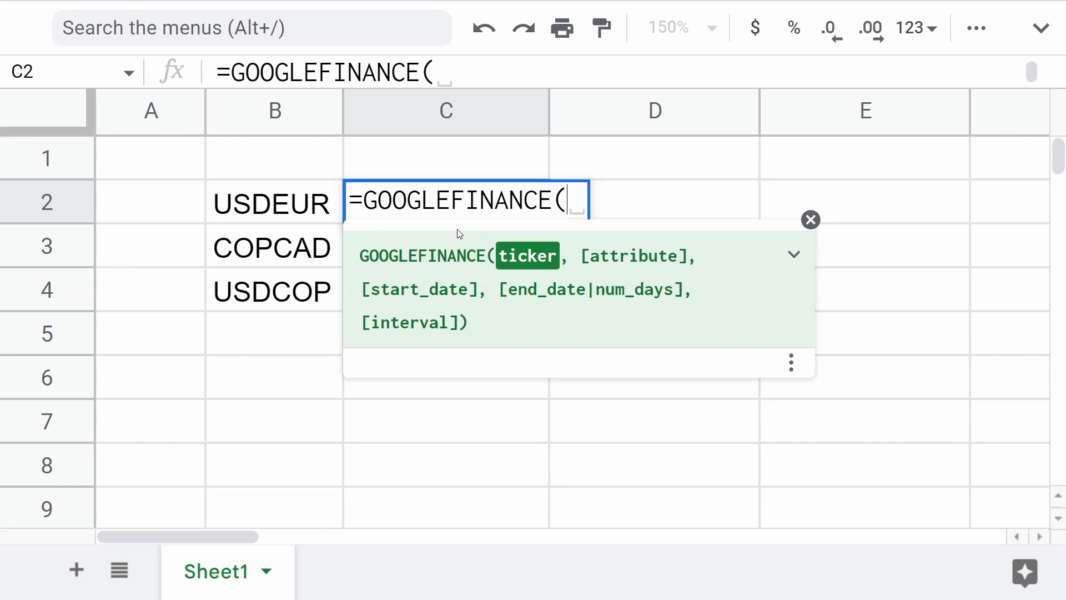
pyautogui.write('"USD')
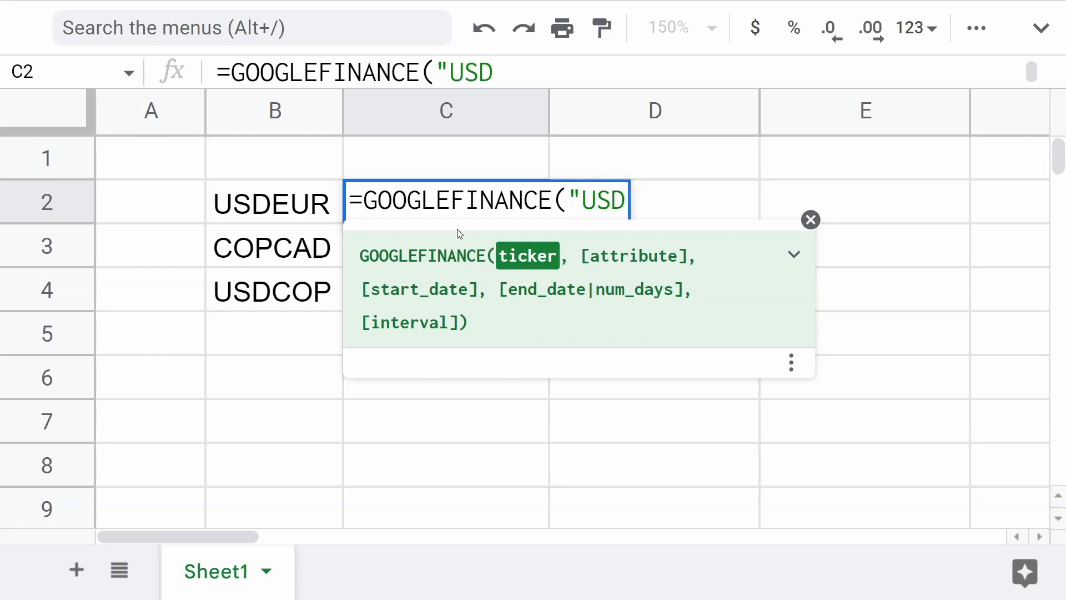
pyautogui.write('EUR"')
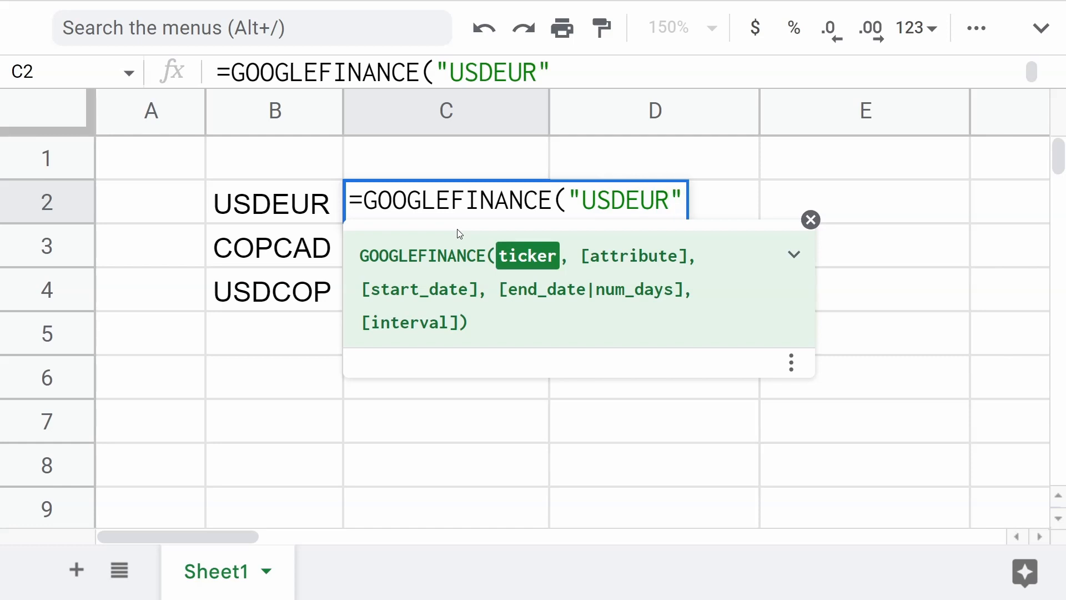
pyautogui.write(')')
pyautogui.press('Return')
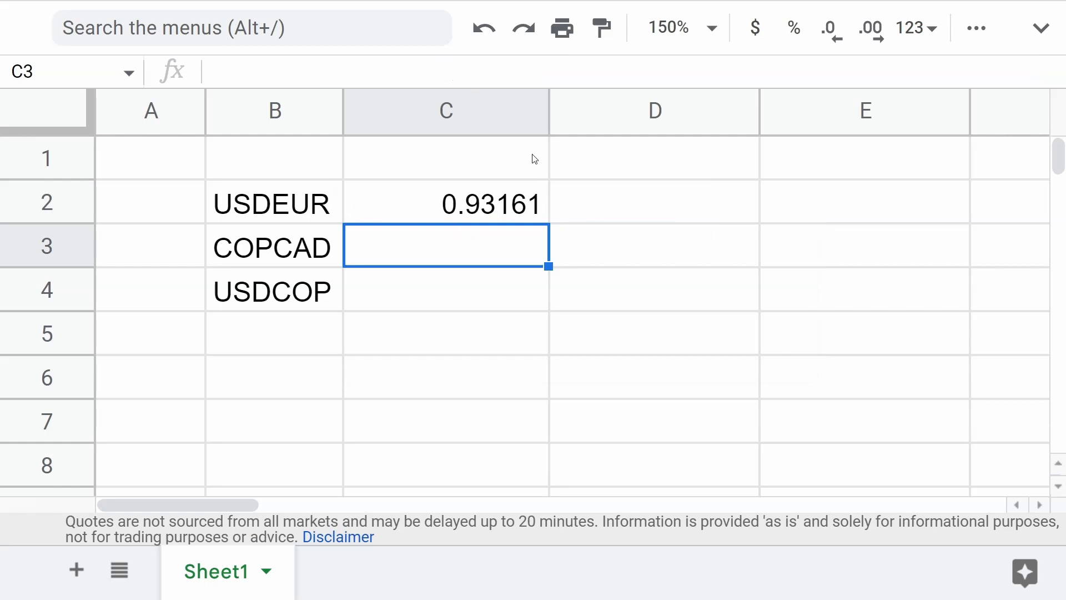
# Change the ticker in the C2 GOOGLEFINANCE formula to "COPCAD".
pyautogui.click(418, 210)
pyautogui.moveTo(427, 72); pyautogui.dragTo(371, 72)
pyautogui.write('COPCAD')
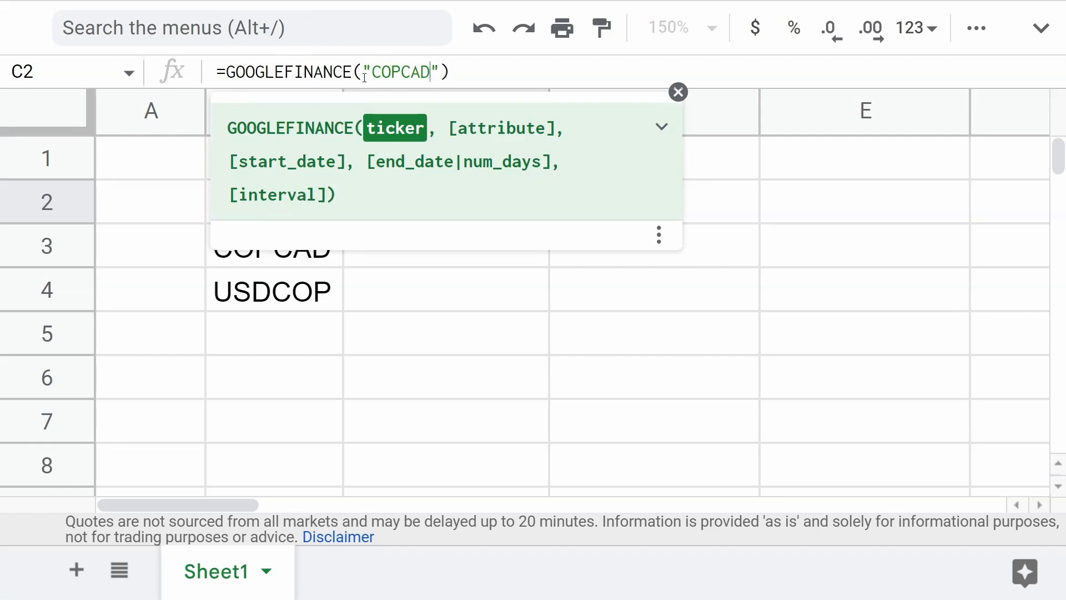
pyautogui.press('Return')
# Replace the ticker in the C2 GOOGLEFINANCE formula with "USDCOP".
pyautogui.press('Up')
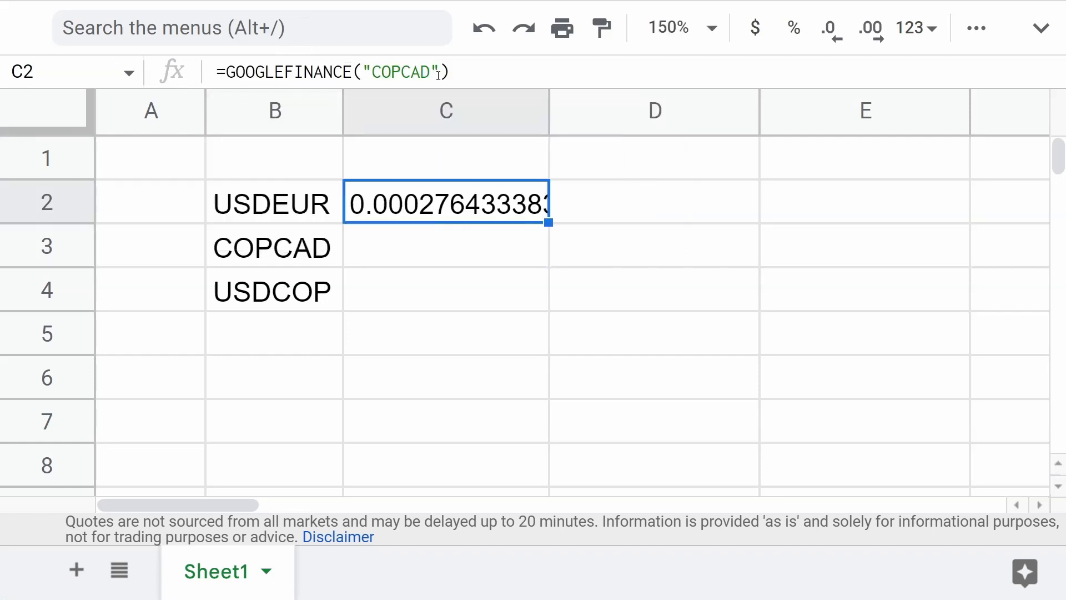
pyautogui.moveTo(433, 67); pyautogui.dragTo(369, 71)
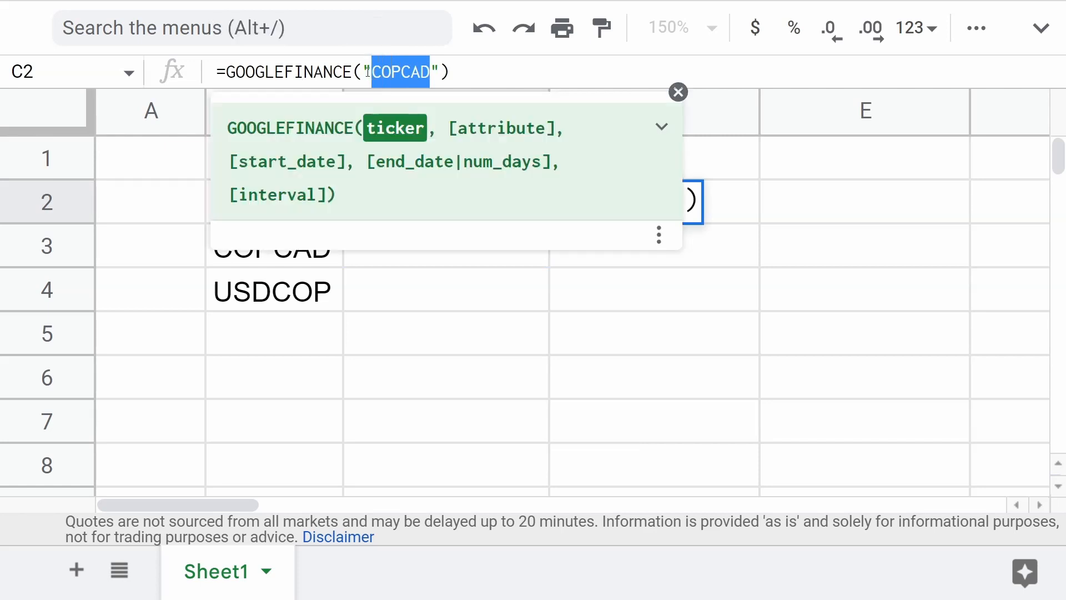
pyautogui.write('USDCOP')
pyautogui.press('Return')
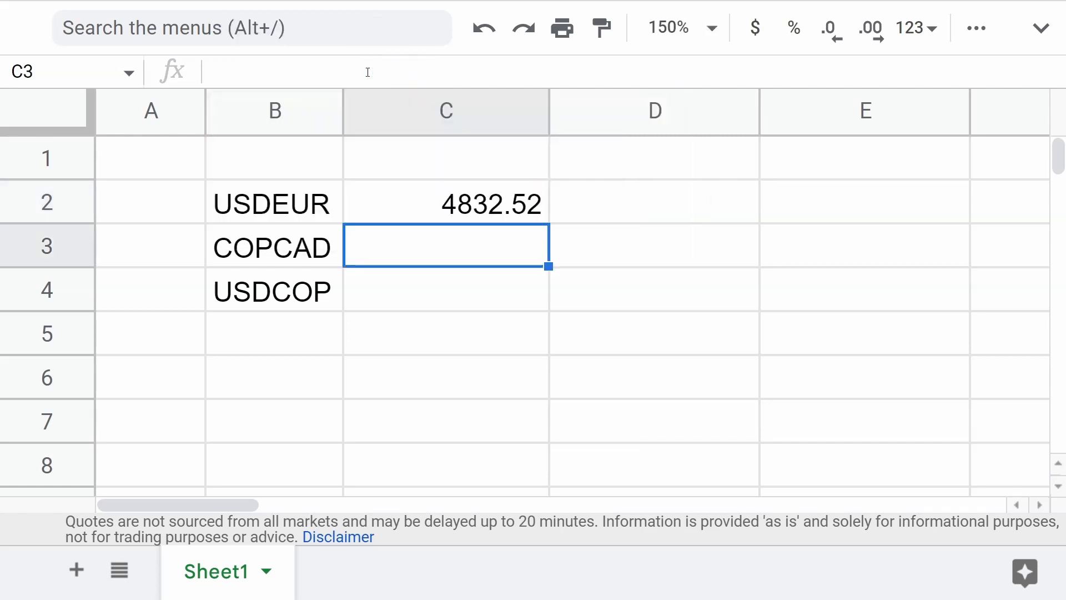
# Add the prefix CURRENCY: to the ticker in C2 so the formula reads =GOOGLEFINANCE("CURRENCY:USDCOP").
pyautogui.press('Up')
pyautogui.click(371, 72)
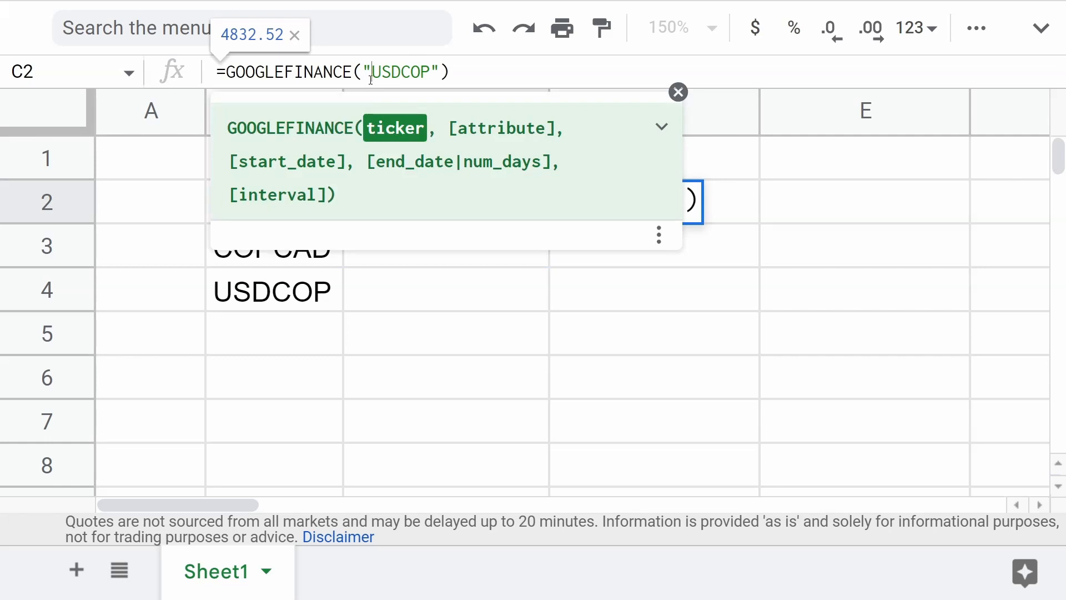
pyautogui.click(677, 92)
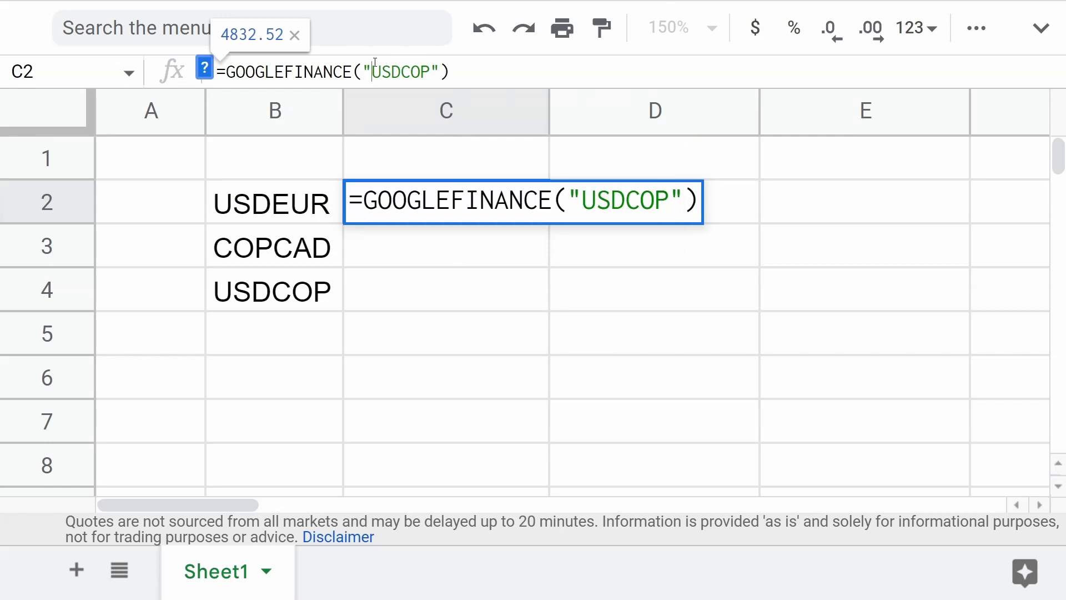
pyautogui.click(579, 195)
pyautogui.write('CUR')
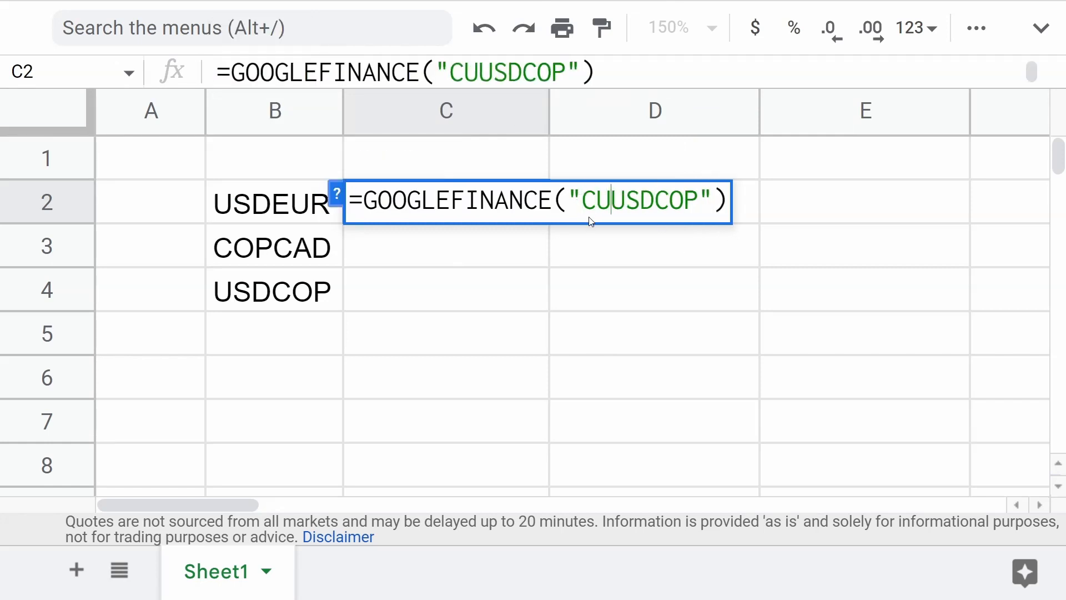
pyautogui.write('RENCY:')
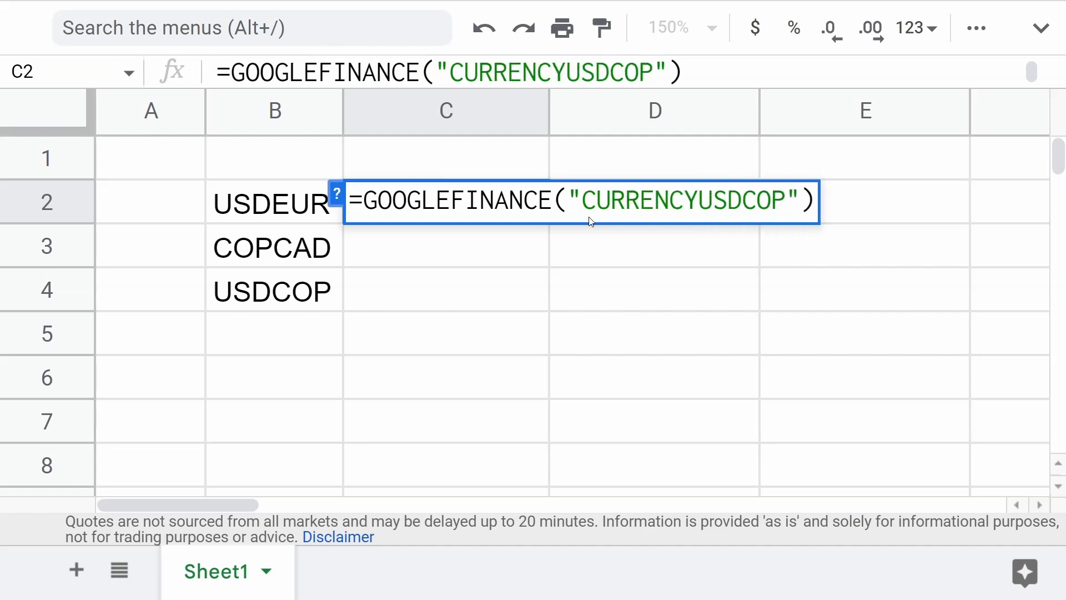
pyautogui.press('Return')
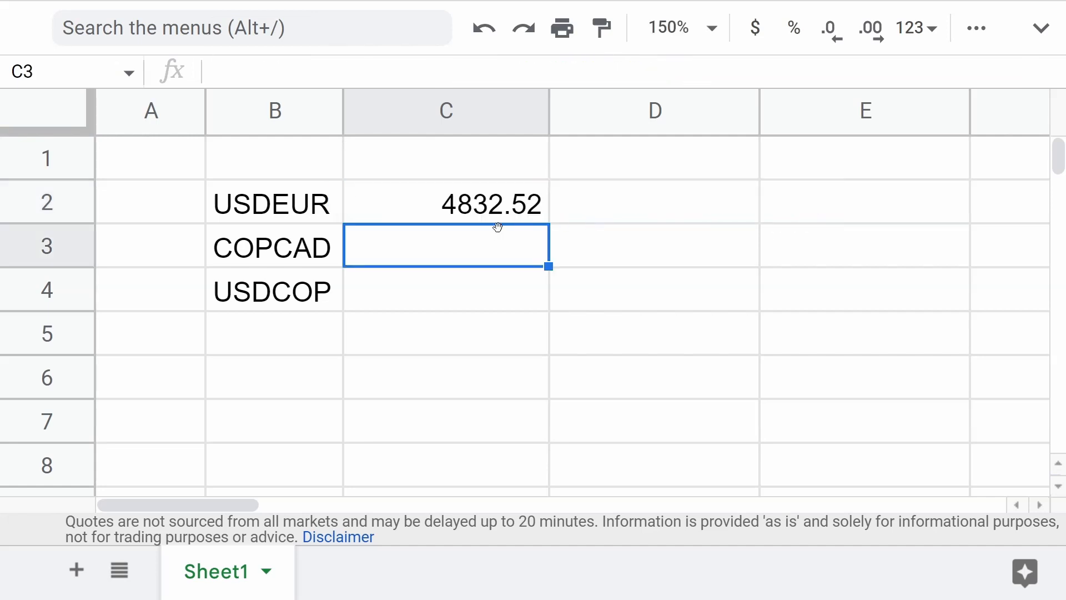
pyautogui.click(504, 211)
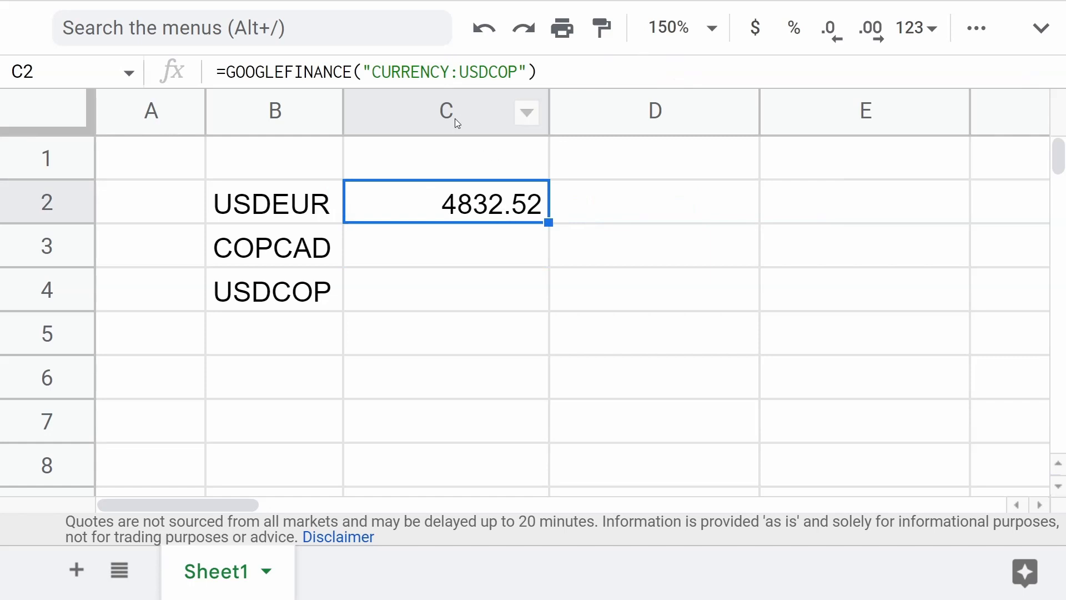
pyautogui.press('F2')
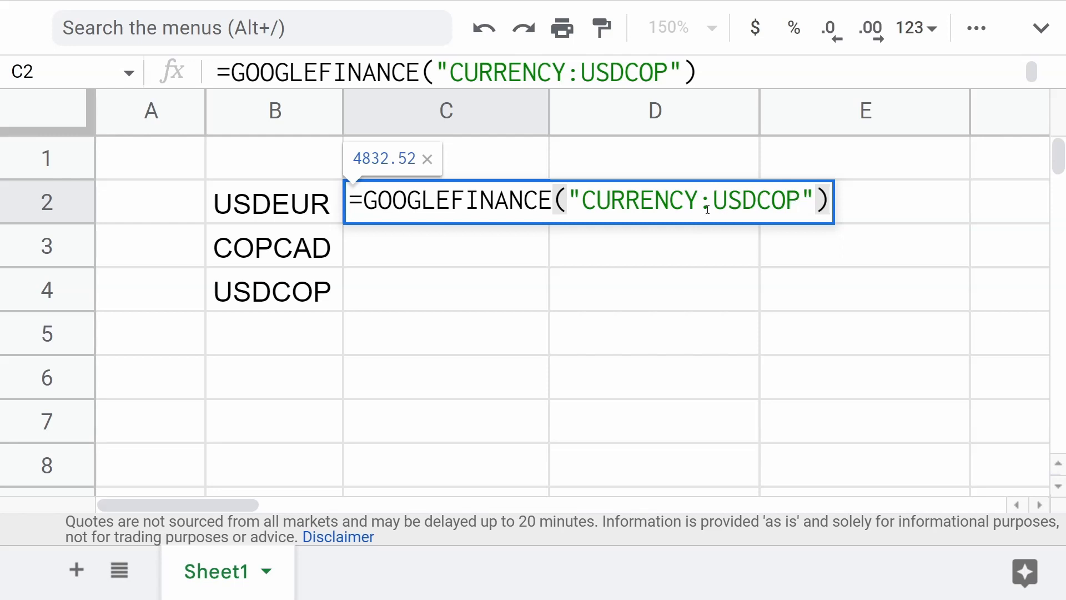
pyautogui.press('Return')
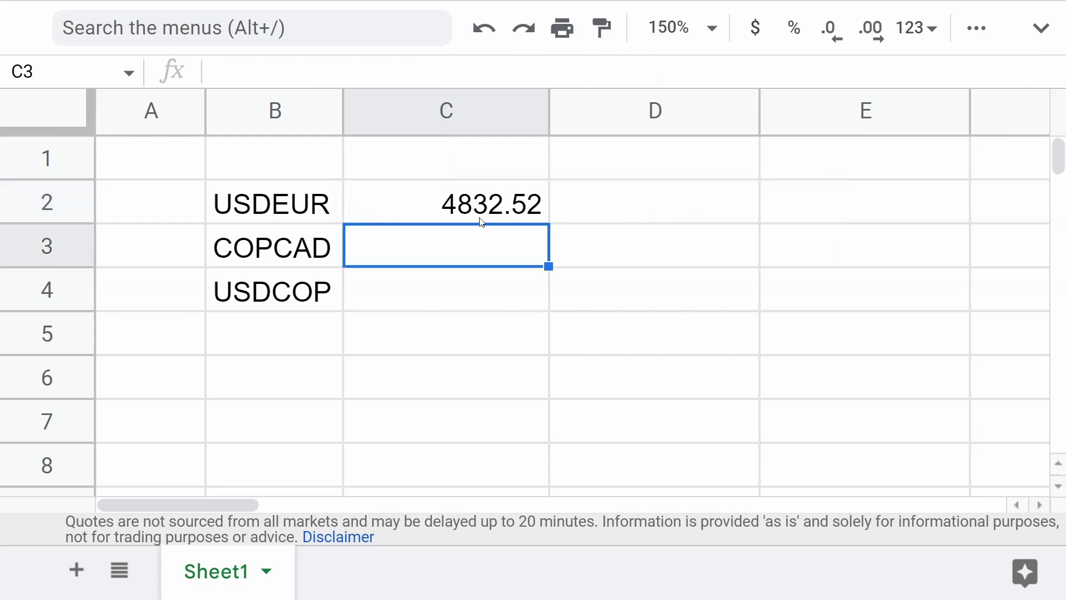
# Change the C2 formula to =GOOGLEFINANCE("CURRENCY:"&B2) and autofill it down through C4.
pyautogui.click(295, 218)
pyautogui.click(412, 192)
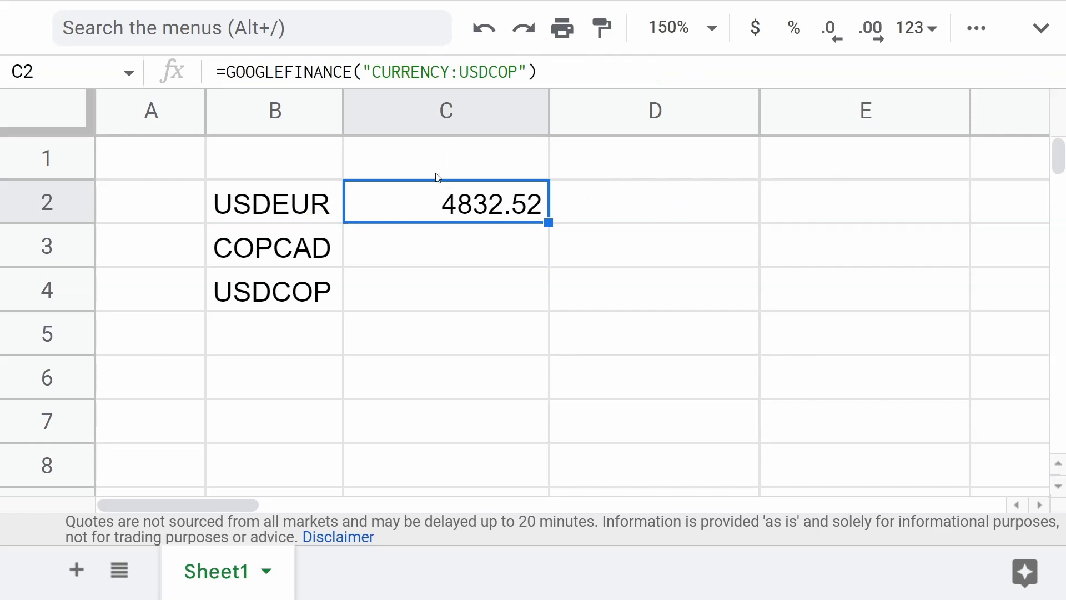
pyautogui.moveTo(518, 72); pyautogui.dragTo(458, 72)
pyautogui.press('BackSpace')
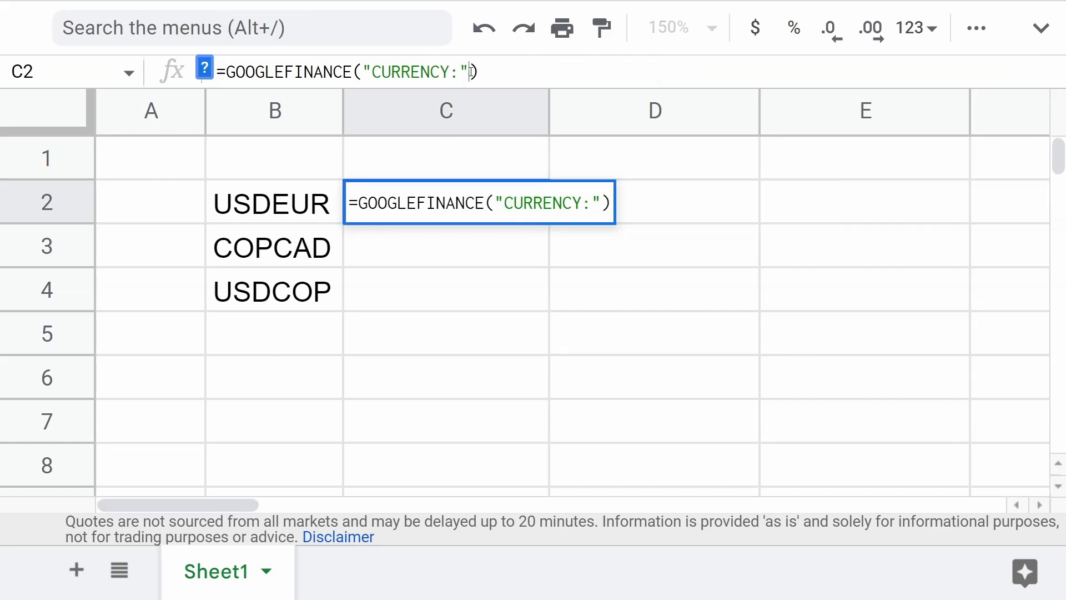
pyautogui.write('&')
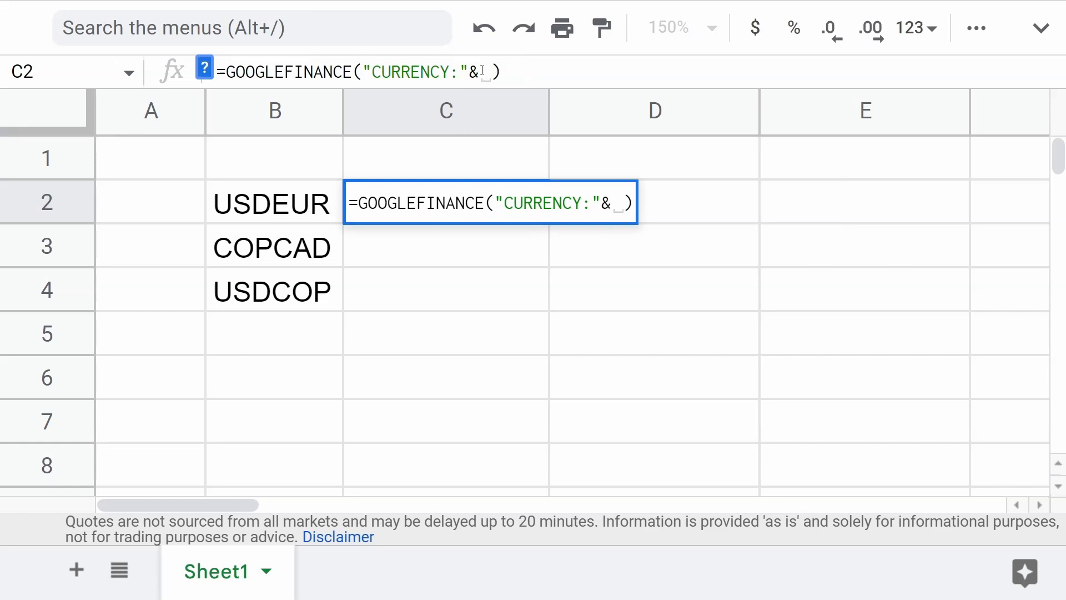
pyautogui.click(275, 207)
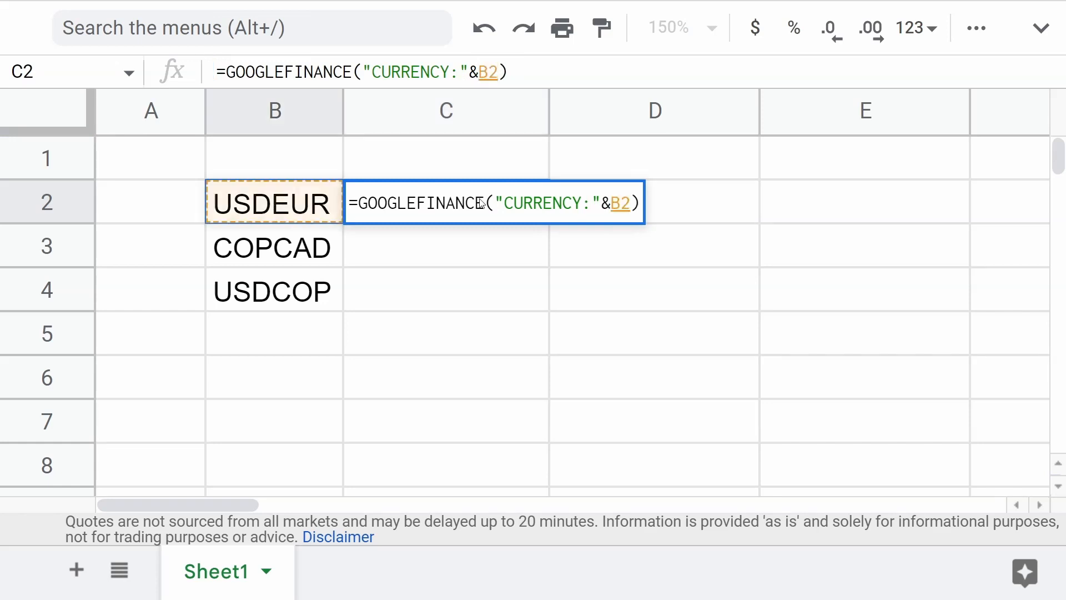
pyautogui.press('Return')
pyautogui.click(586, 431)
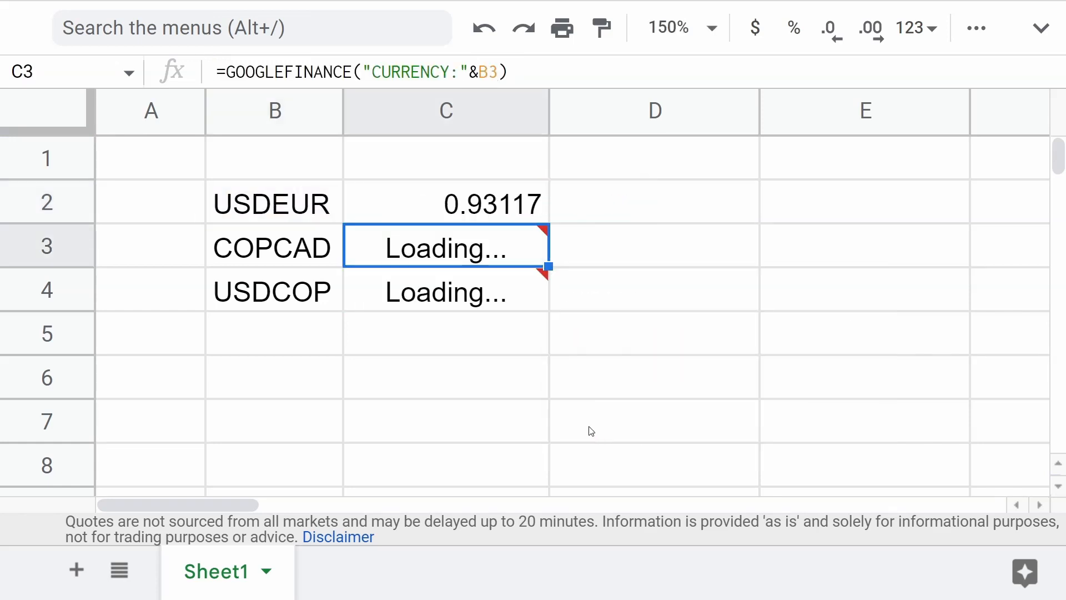
# Highlight the rates in C2:C4 and the pairs in B2:B4, and widen column C to fit the longest rate.
pyautogui.moveTo(484, 214); pyautogui.dragTo(426, 285)
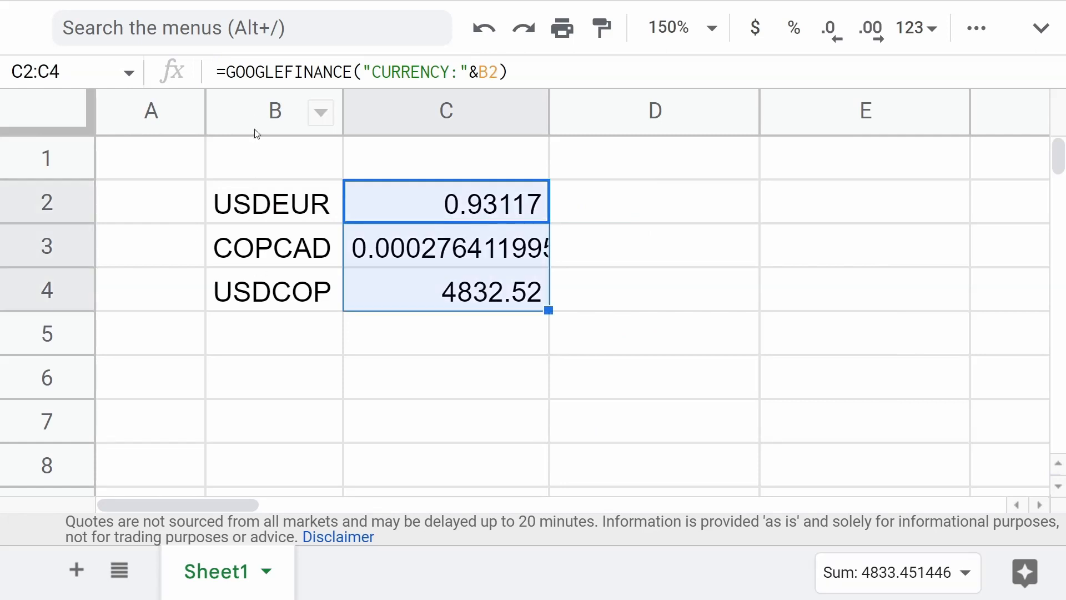
pyautogui.moveTo(277, 203); pyautogui.dragTo(283, 290)
pyautogui.moveTo(546, 111); pyautogui.dragTo(598, 111)
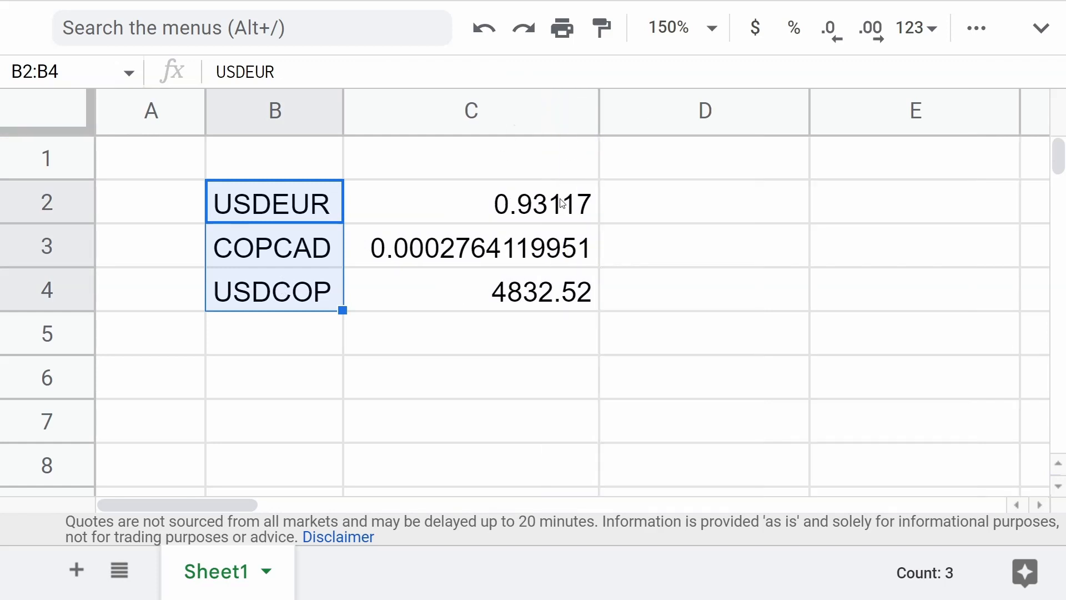
# Clear the currency pairs from B2:B4.
pyautogui.click(262, 202)
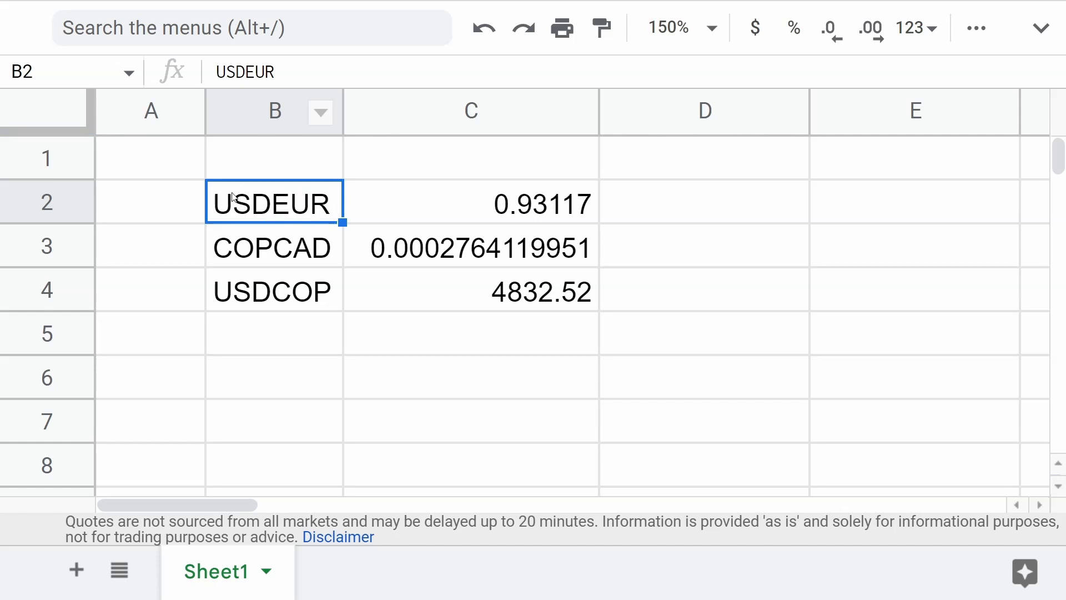
pyautogui.moveTo(270, 216); pyautogui.dragTo(269, 302)
pyautogui.press('Delete')
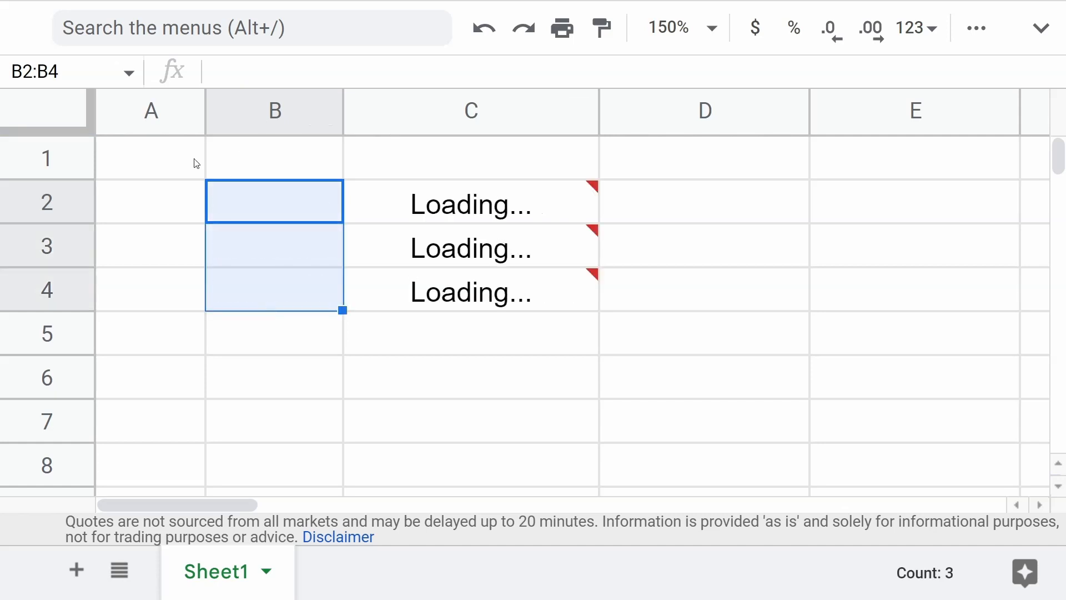
# Enter the header "Target Currency" in A1 and fit column A to its text.
pyautogui.click(169, 158)
pyautogui.write('Target Currency')
pyautogui.press('Return')
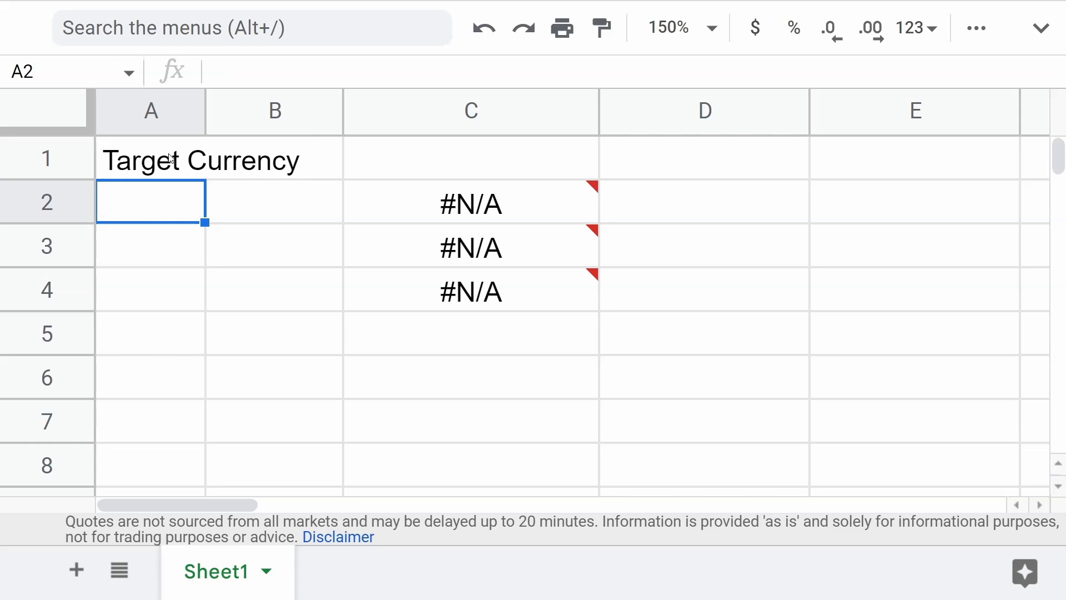
pyautogui.doubleClick(201, 103)
pyautogui.click(371, 159)
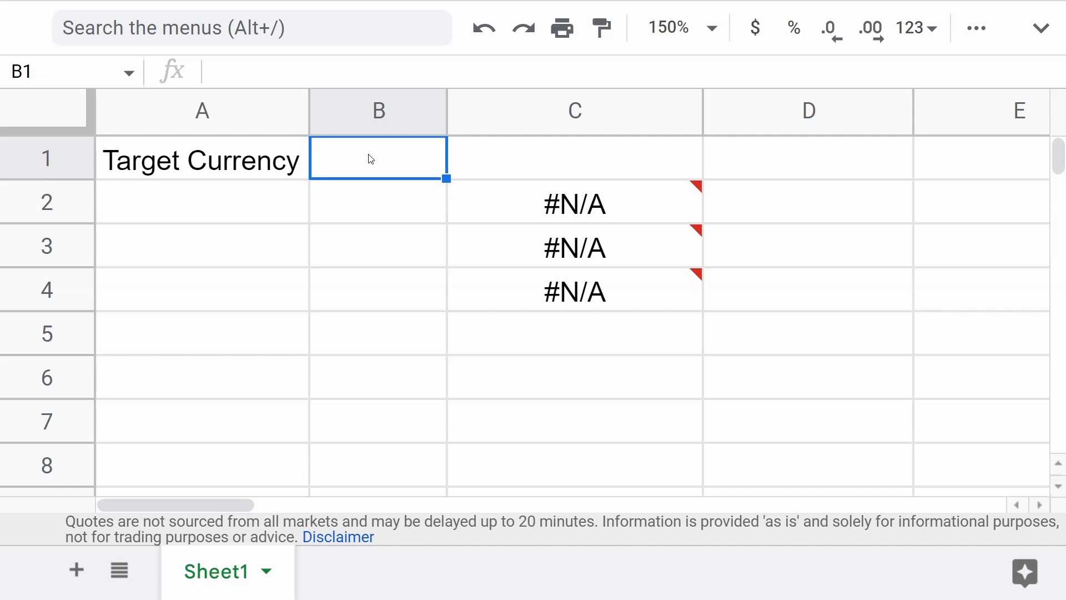
# Replace the header in A1 with "Original Currency".
pyautogui.click(265, 161)
pyautogui.click(261, 192)
pyautogui.click(260, 151)
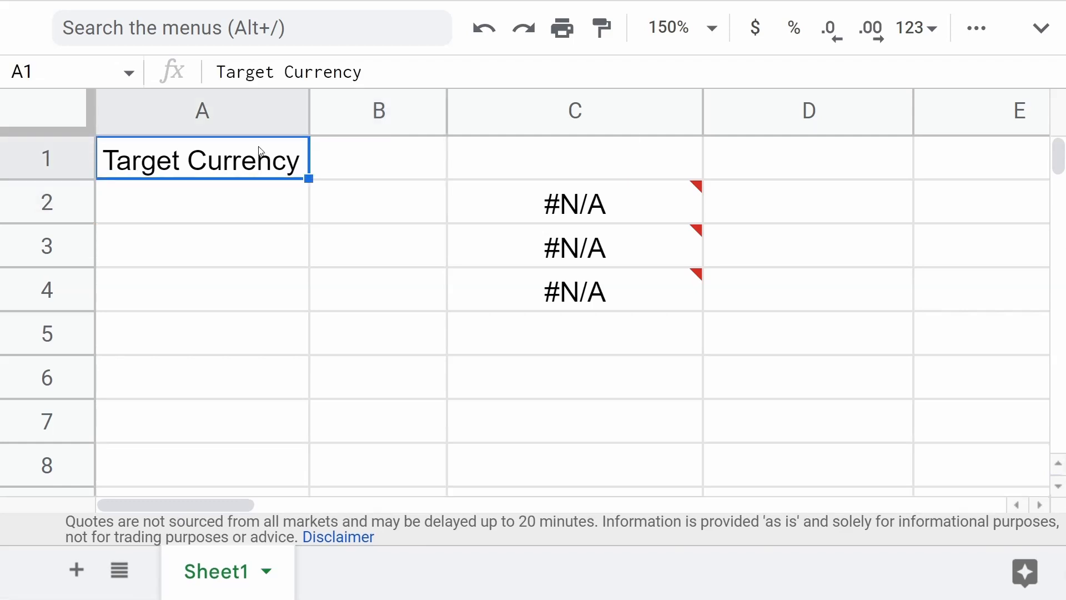
pyautogui.write('Cu')
pyautogui.press('BackSpace')
pyautogui.press('BackSpace')
pyautogui.write('Ori')
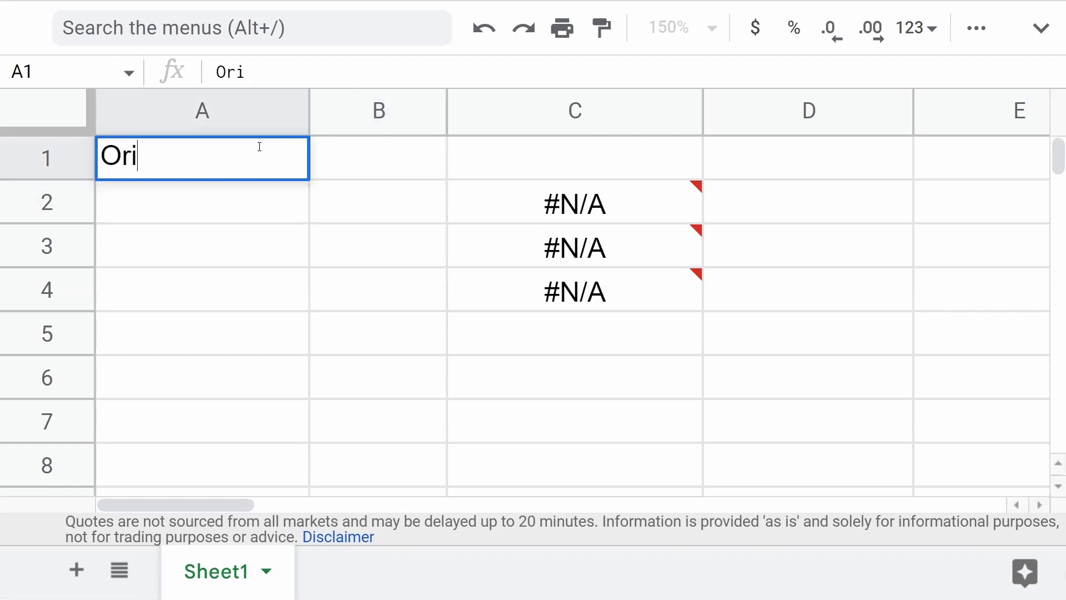
pyautogui.write('ginal')
pyautogui.write('rne')
pyautogui.press('BackSpace')
pyautogui.press('BackSpace')
pyautogui.write('ency')
pyautogui.press('Tab')
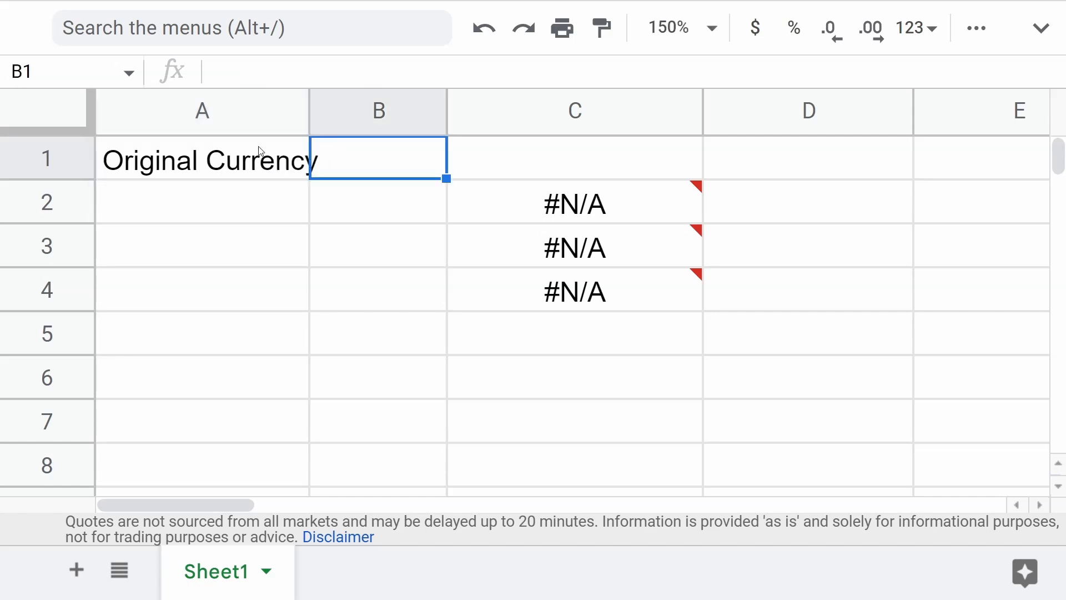
# Enter the header "Convert To" in B1 and fit columns A and B to their headers.
pyautogui.write('Convert To')
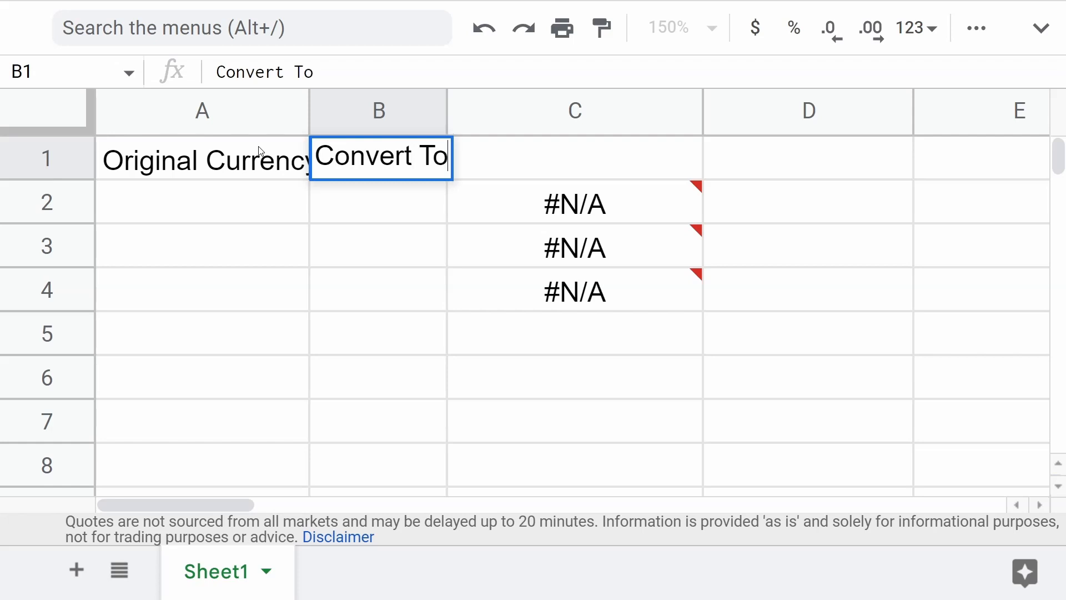
pyautogui.press('Return')
pyautogui.press('Left')
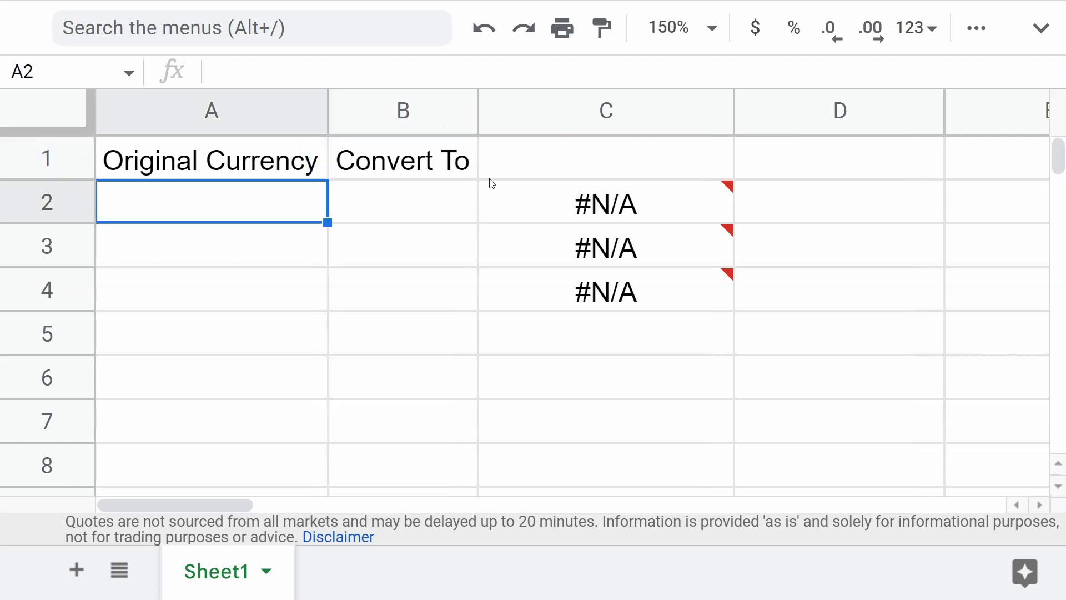
# Enter USD as the original currency in A2 and EUR as the currency to convert to in B2.
pyautogui.write('U')
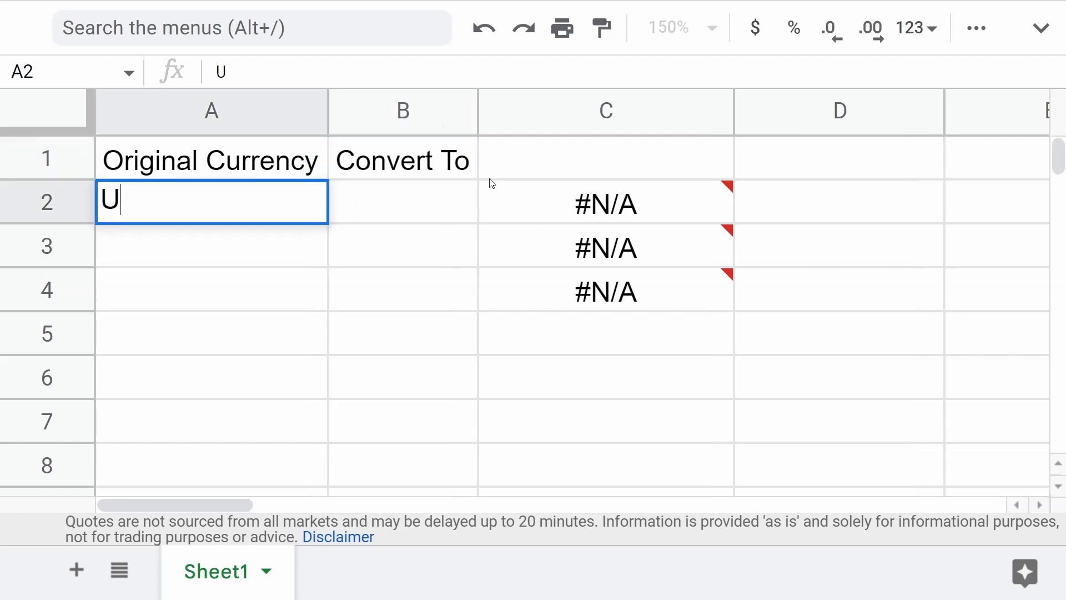
pyautogui.write('SD')
pyautogui.press('Tab')
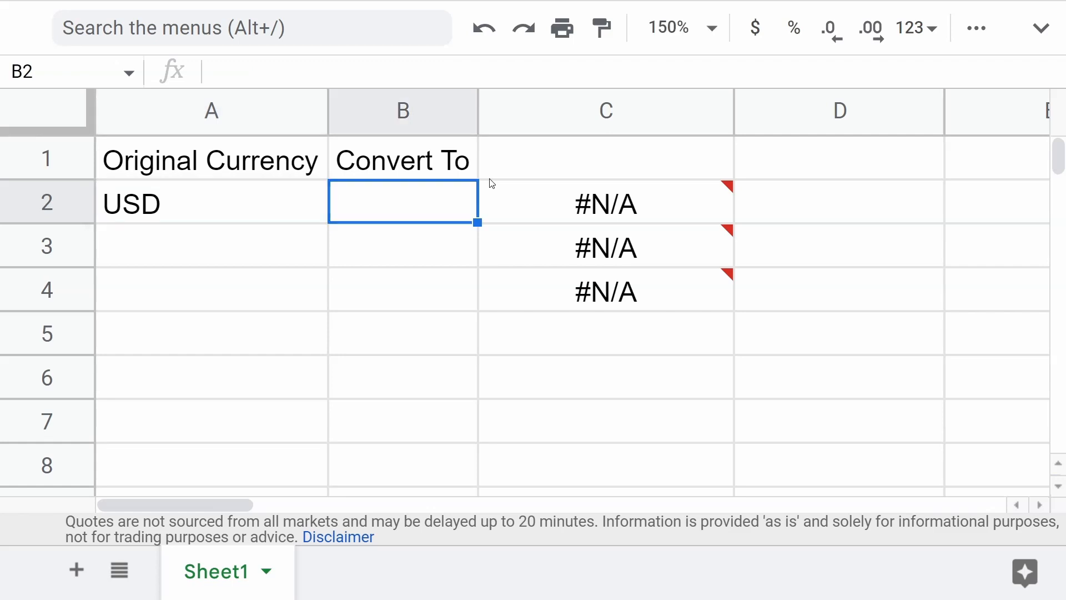
pyautogui.write('EUR')
pyautogui.press('Return')
# Change the C2 formula to combine both currency codes: =GOOGLEFINANCE("CURRENCY:"&A2&B2).
pyautogui.press('Up')
pyautogui.press('Right')
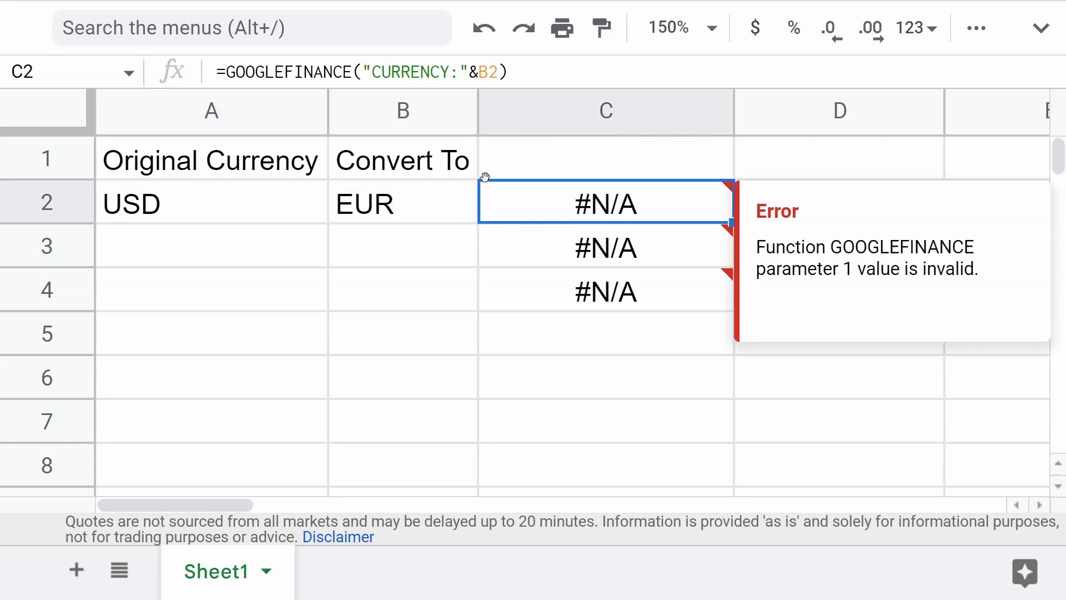
pyautogui.doubleClick(488, 72)
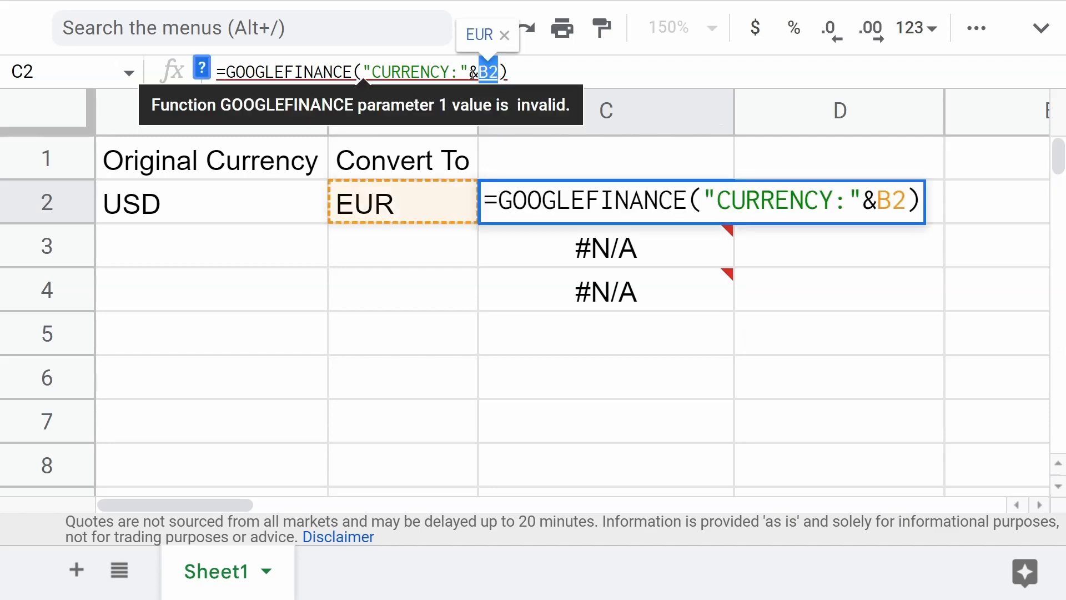
pyautogui.press('BackSpace')
pyautogui.click(242, 207)
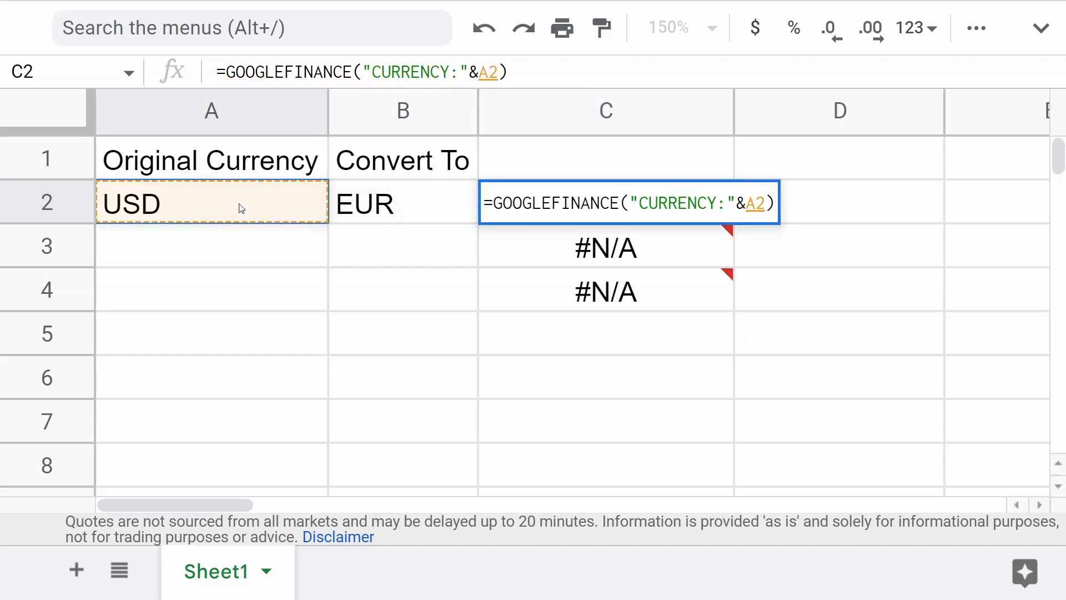
pyautogui.write('&')
pyautogui.click(395, 206)
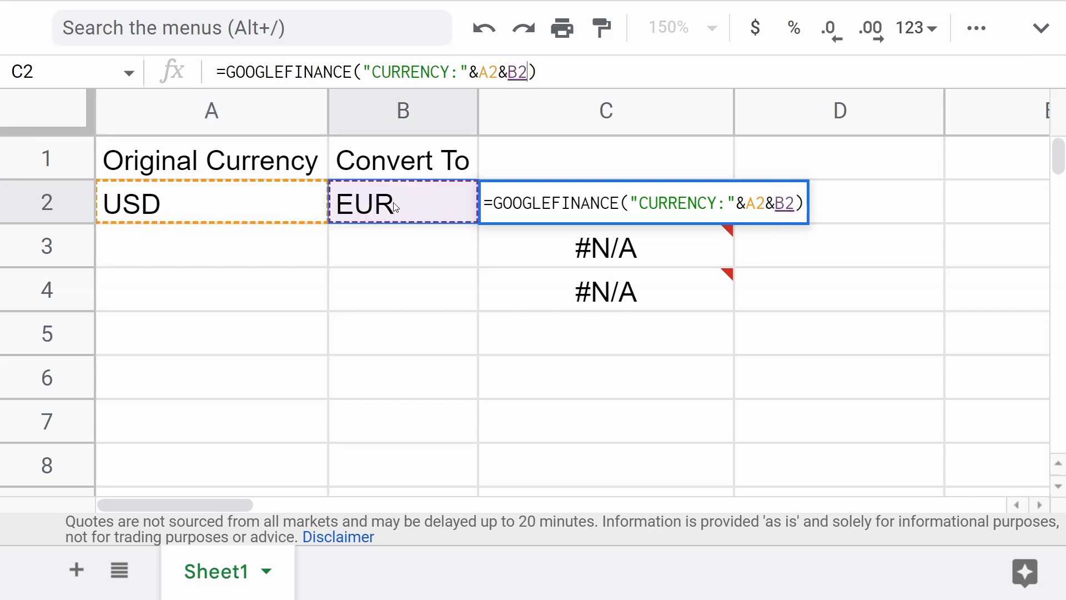
pyautogui.press('Return')
# Review the rate formula in C2, the Convert To header and the currency codes in A2 and B2.
pyautogui.click(562, 204)
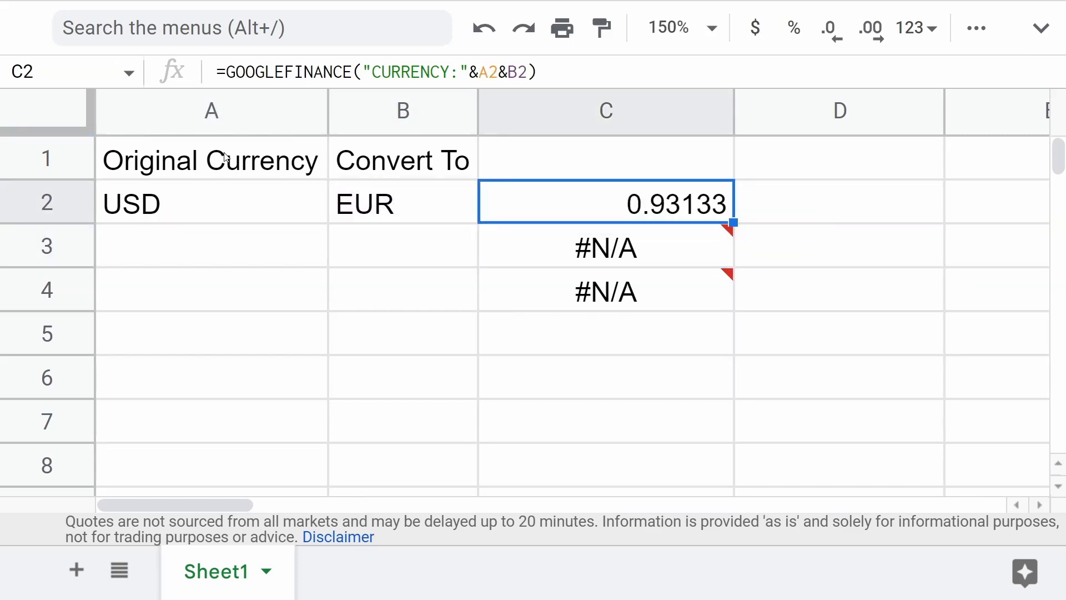
pyautogui.click(325, 150)
pyautogui.click(349, 155)
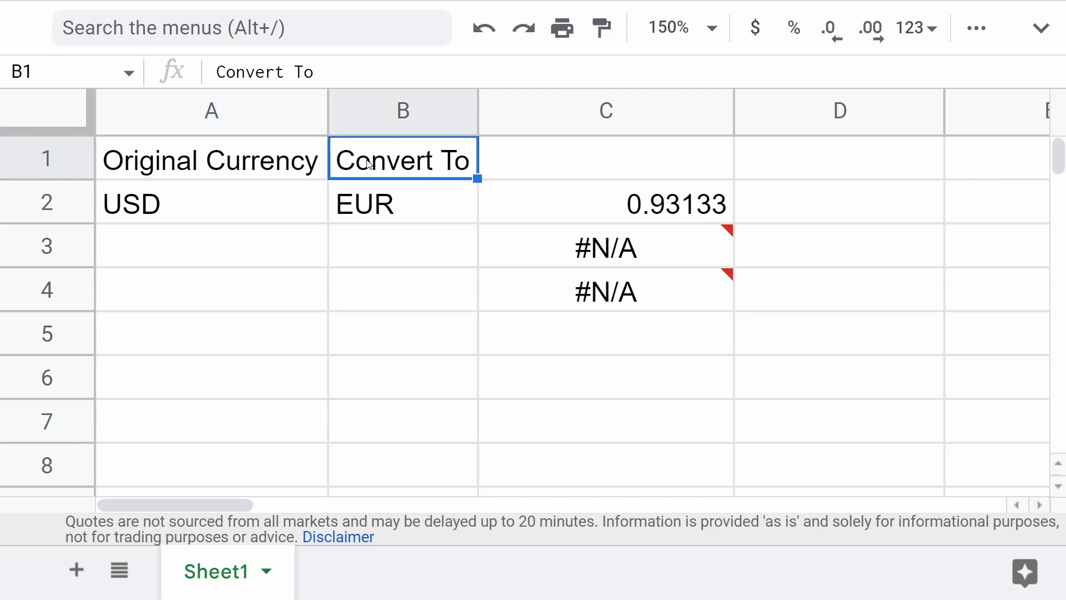
pyautogui.click(627, 203)
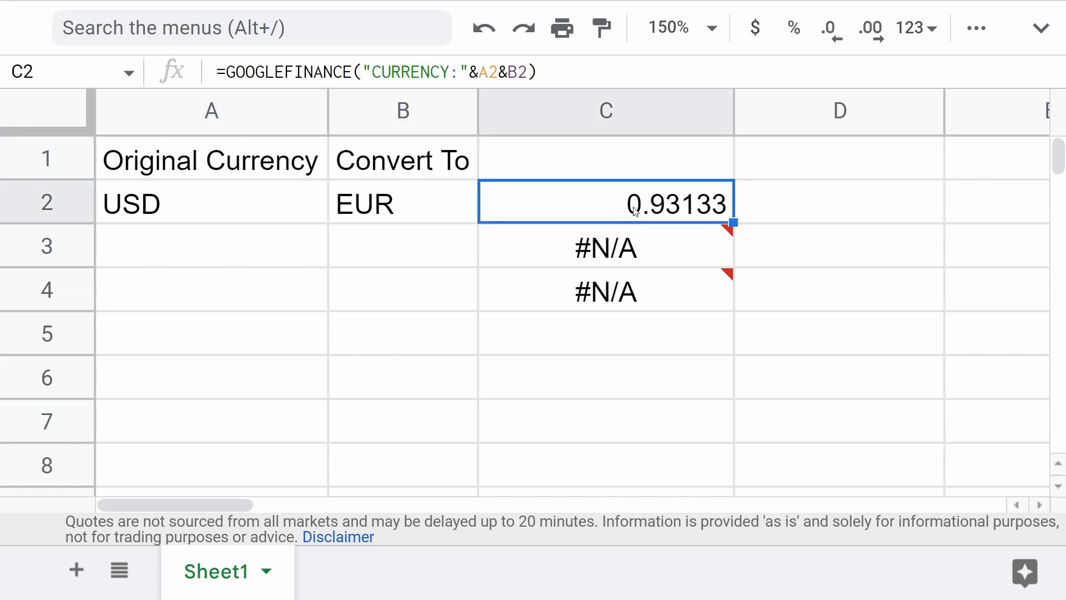
pyautogui.click(278, 204)
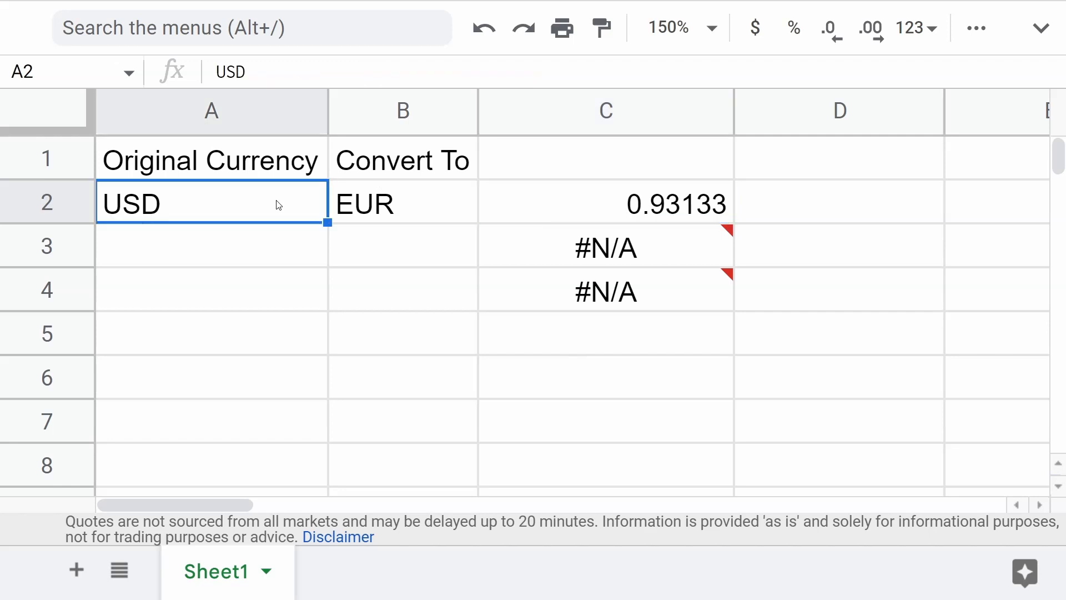
pyautogui.click(451, 212)
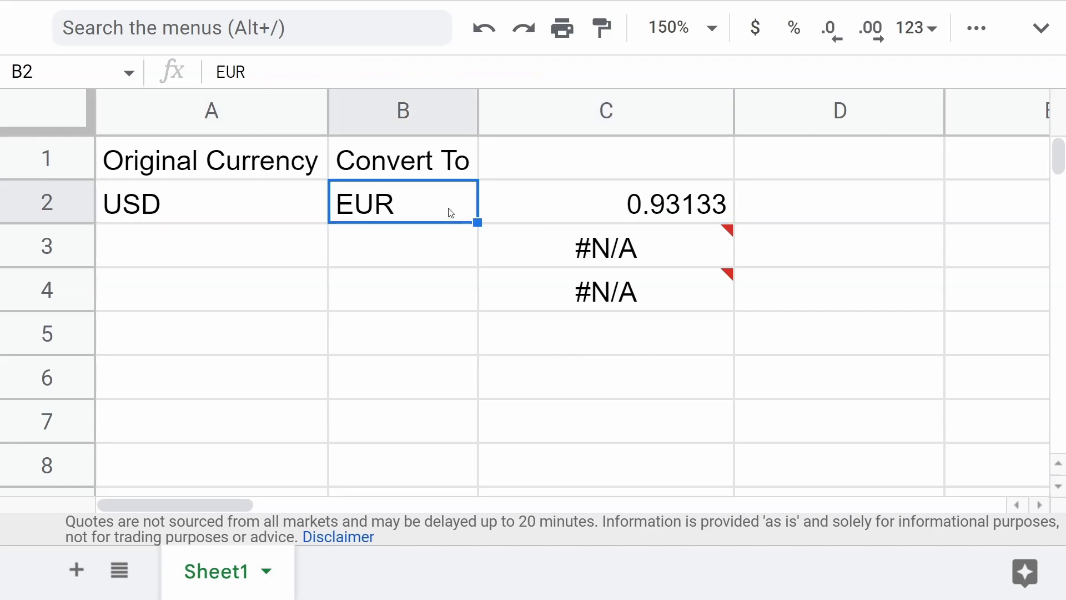
# Fill the currency rate formula from C2 down through C4.
pyautogui.click(586, 200)
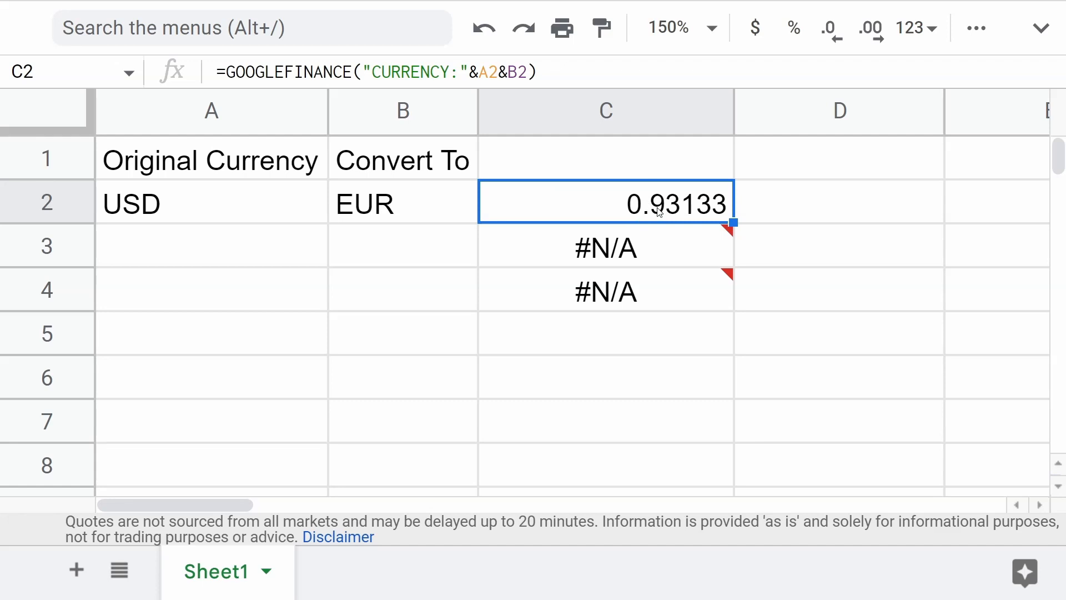
pyautogui.click(303, 249)
pyautogui.click(691, 213)
pyautogui.moveTo(733, 222); pyautogui.dragTo(722, 291)
# Enter COP as the original currency in A3 and CAD as the currency to convert to in B3.
pyautogui.click(273, 246)
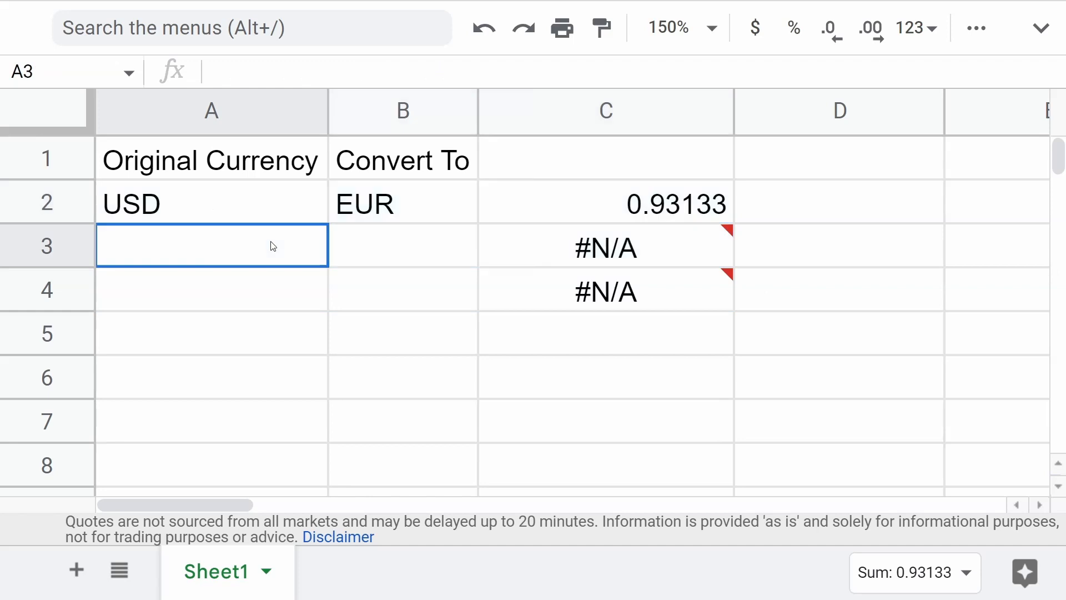
pyautogui.write('cop')
pyautogui.press('BackSpace')
pyautogui.press('BackSpace')
pyautogui.press('BackSpace')
pyautogui.write('COP')
pyautogui.press('Tab')
pyautogui.write('CAD')
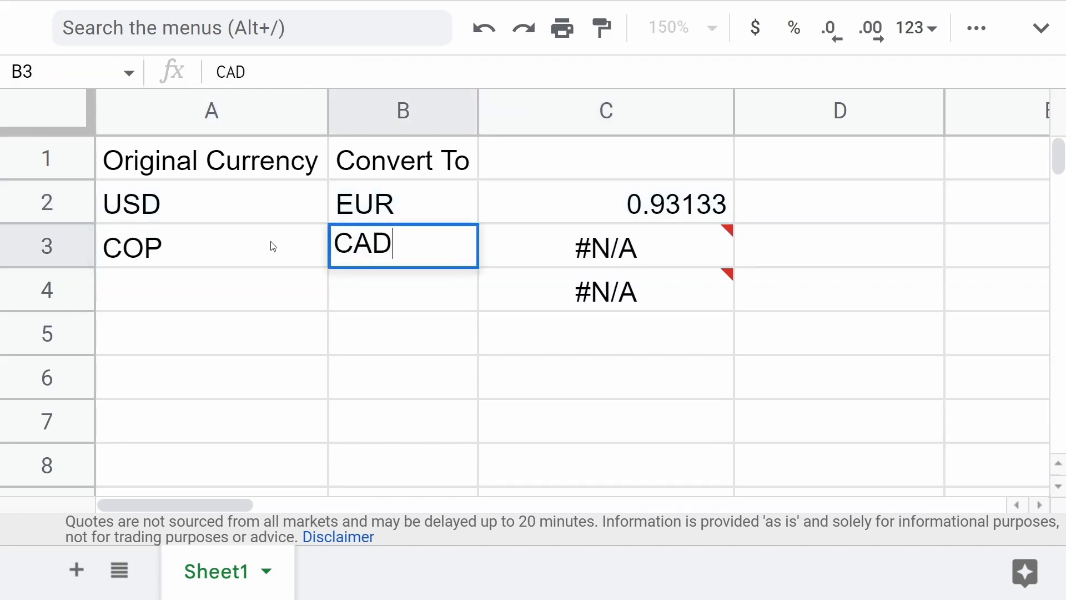
pyautogui.press('Return')
# Enter USD as the original currency in A4 and COP as the currency to convert to in B4.
pyautogui.press('Left')
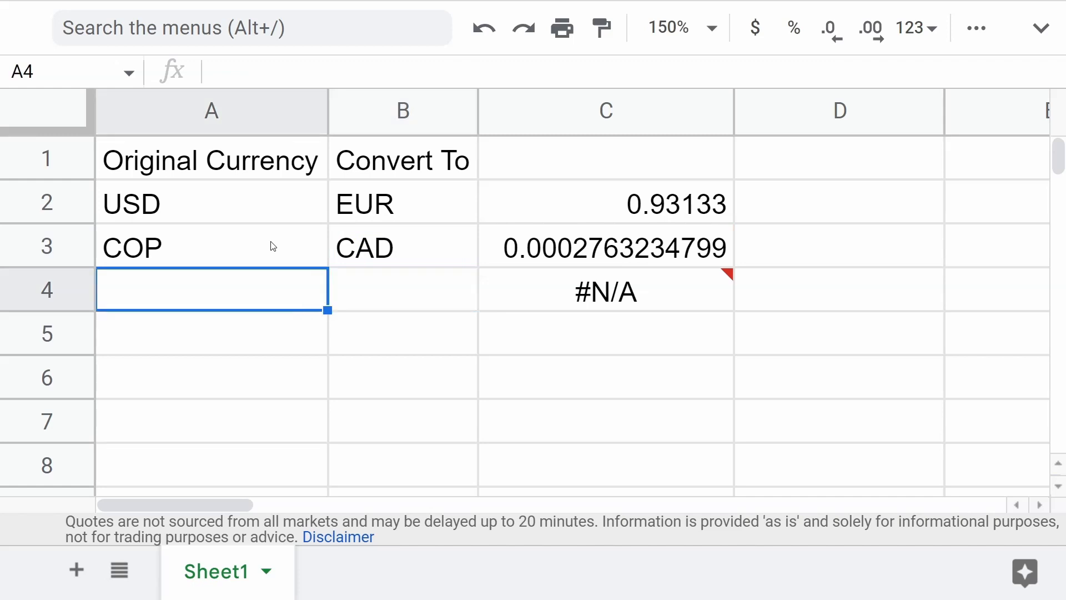
pyautogui.write('USD')
pyautogui.press('Tab')
pyautogui.write('C')
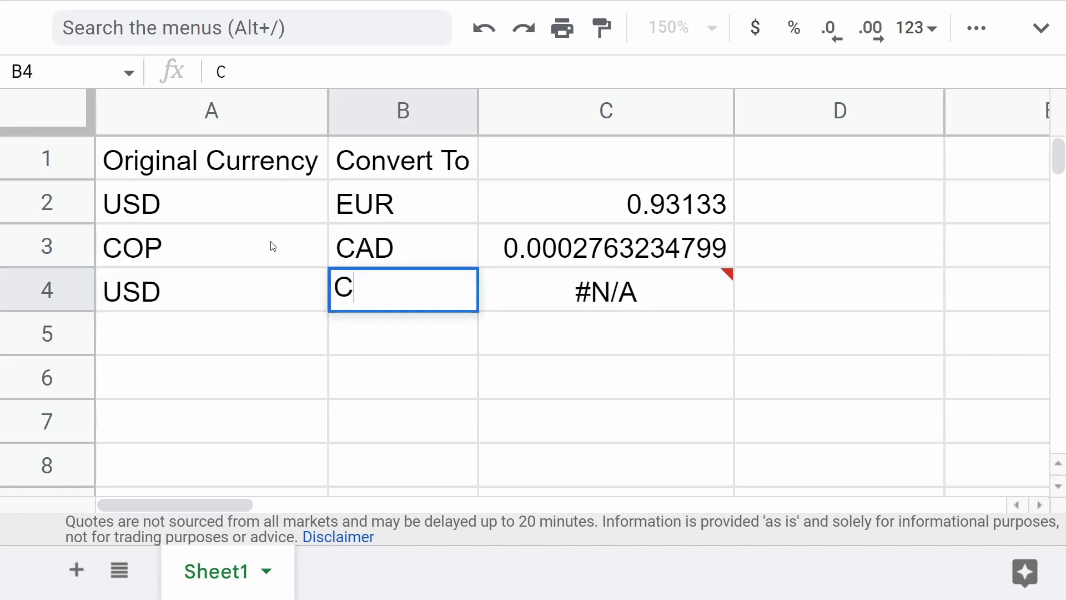
pyautogui.write('OP')
pyautogui.press('Return')
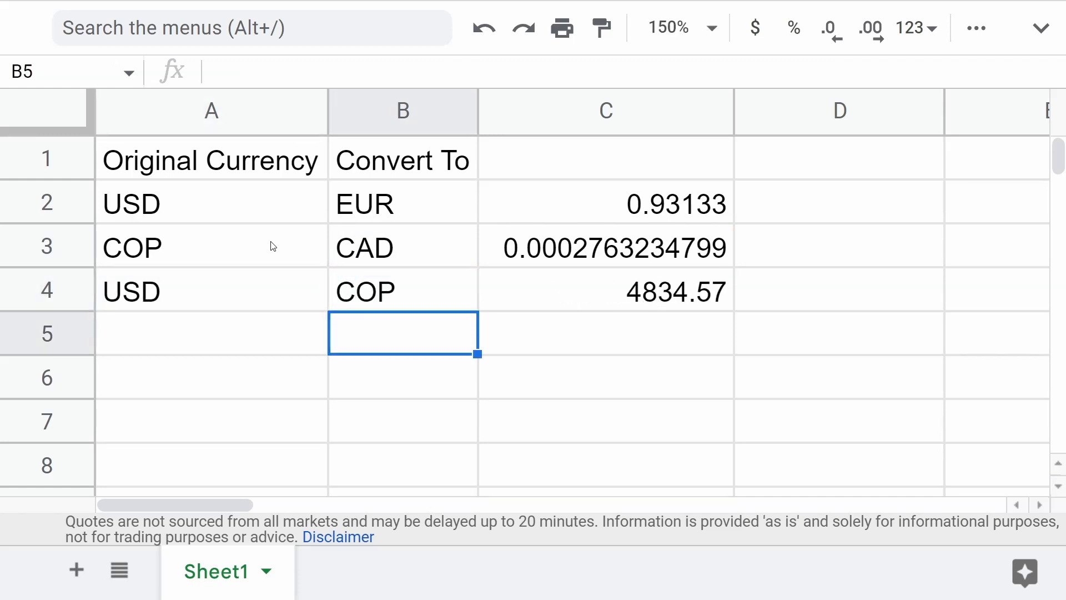
# Examine the currency code pairs in A2:B4 and the conversion rates and formulas in C3 and C4.
pyautogui.click(452, 291)
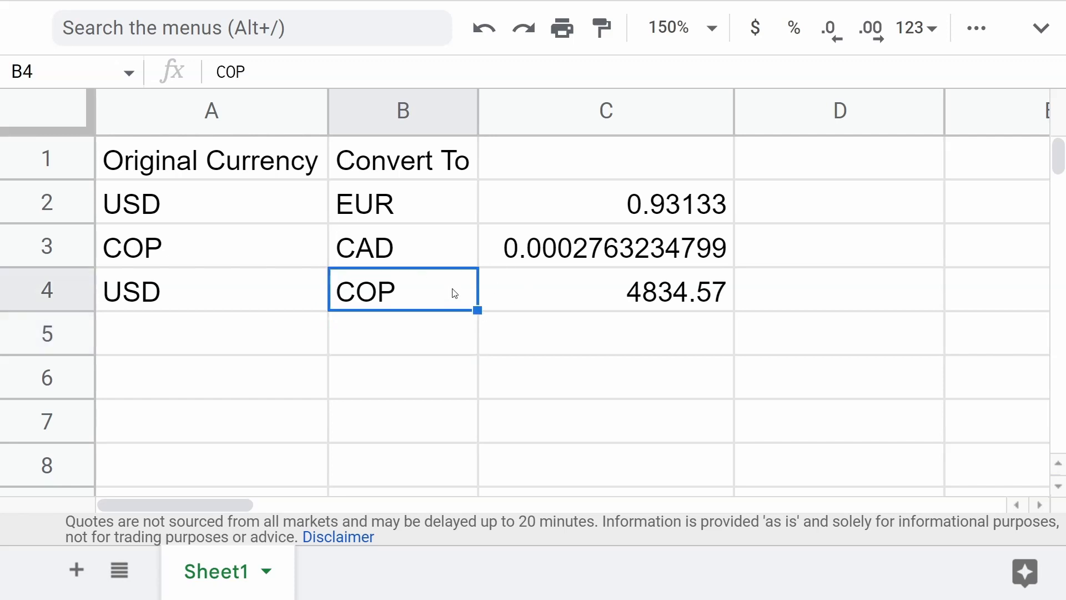
pyautogui.click(129, 298)
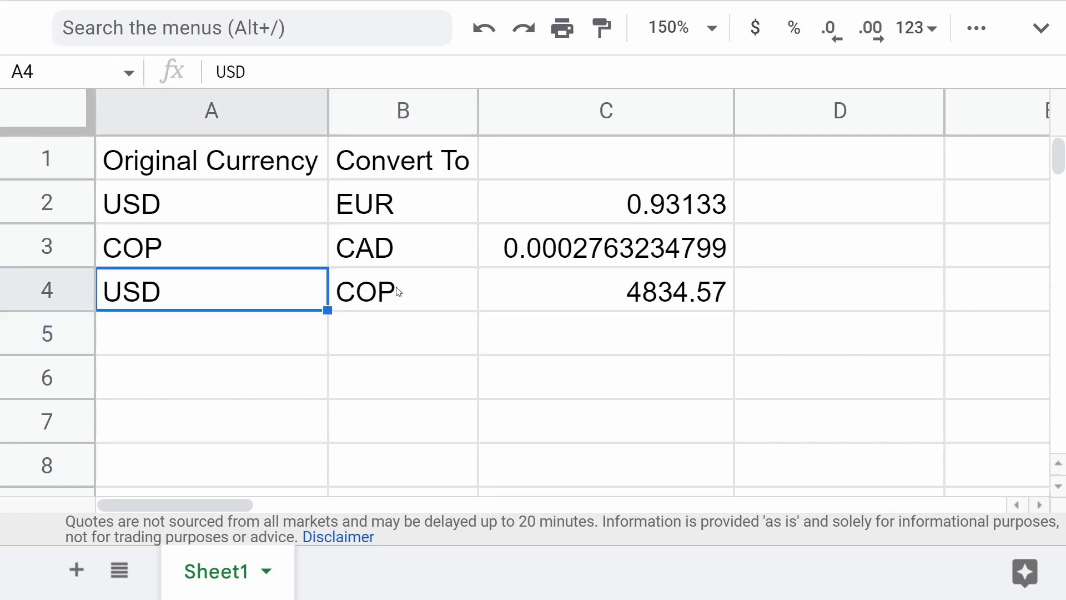
pyautogui.click(399, 292)
pyautogui.click(708, 287)
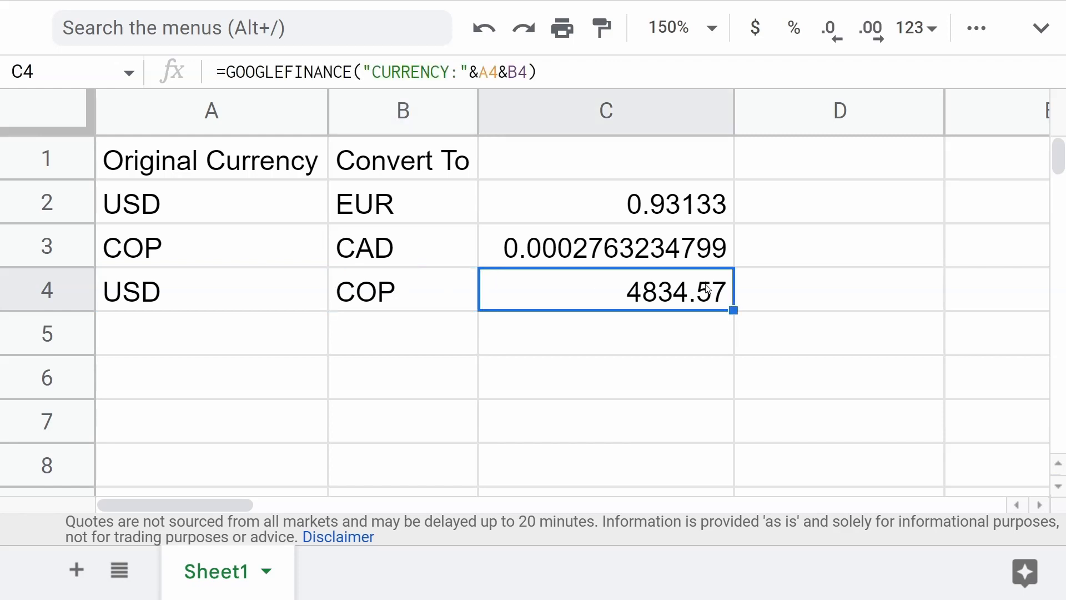
pyautogui.click(250, 234)
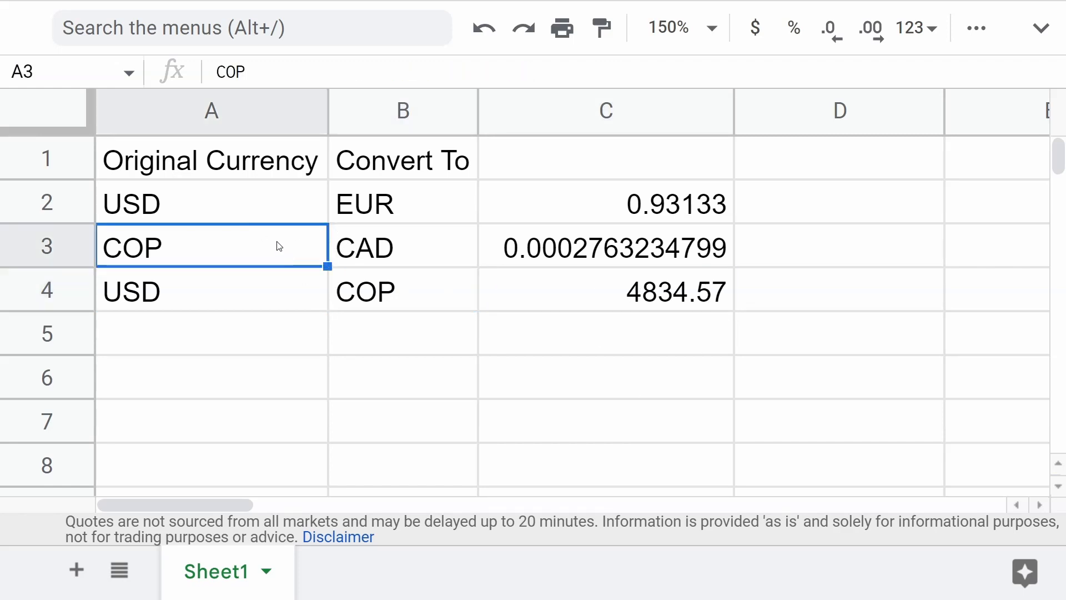
pyautogui.click(375, 251)
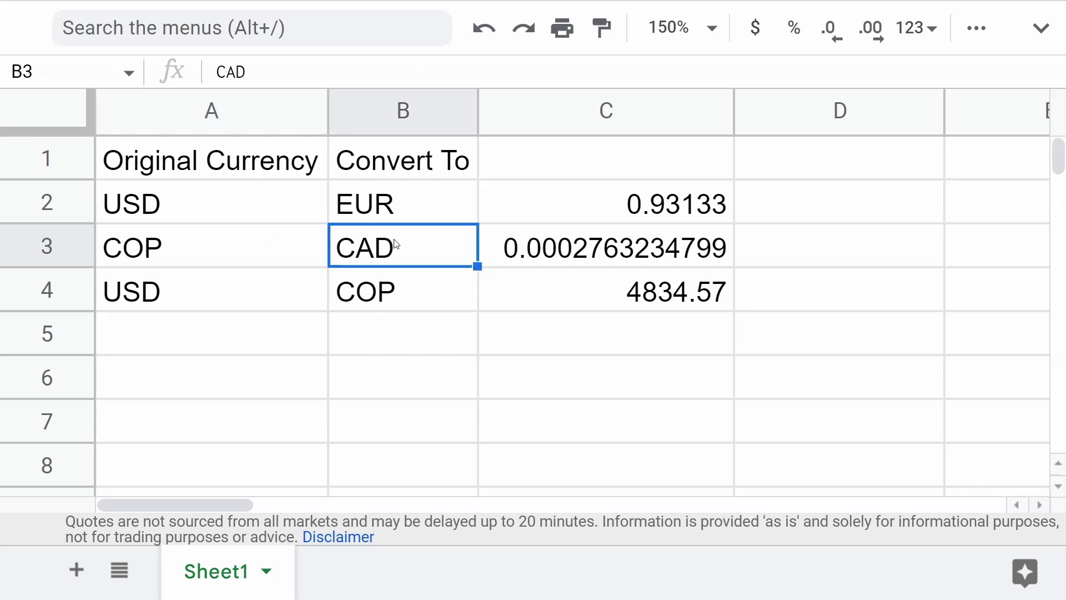
pyautogui.click(580, 246)
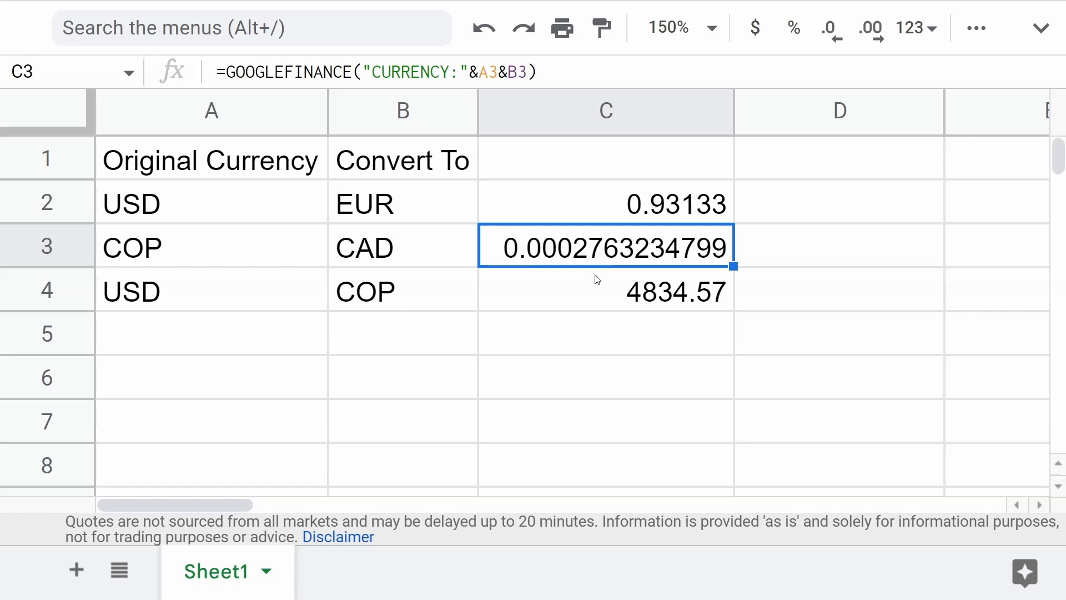
pyautogui.click(581, 299)
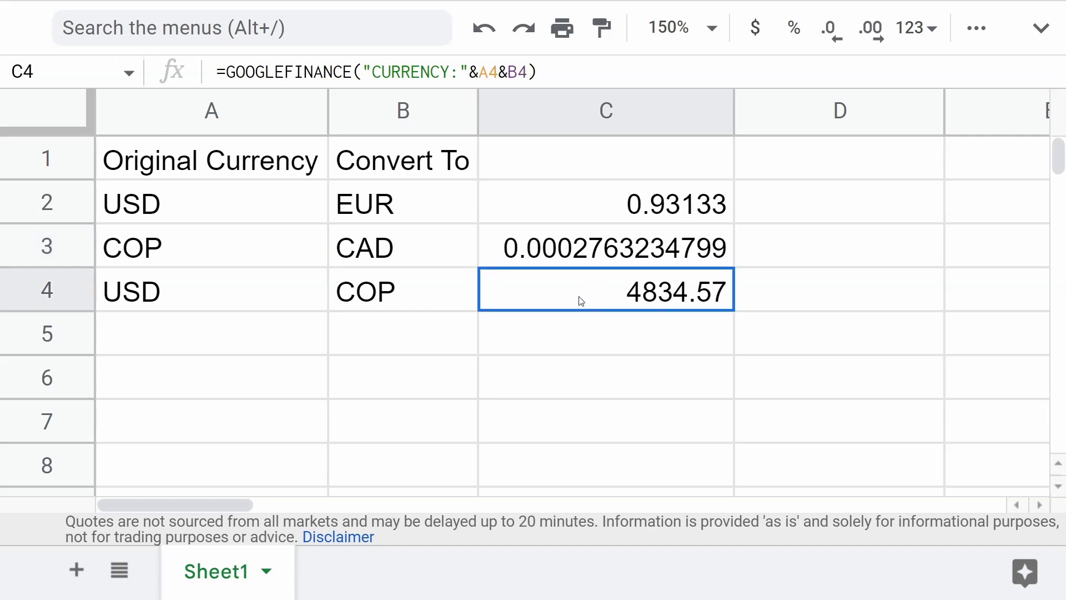
pyautogui.click(315, 214)
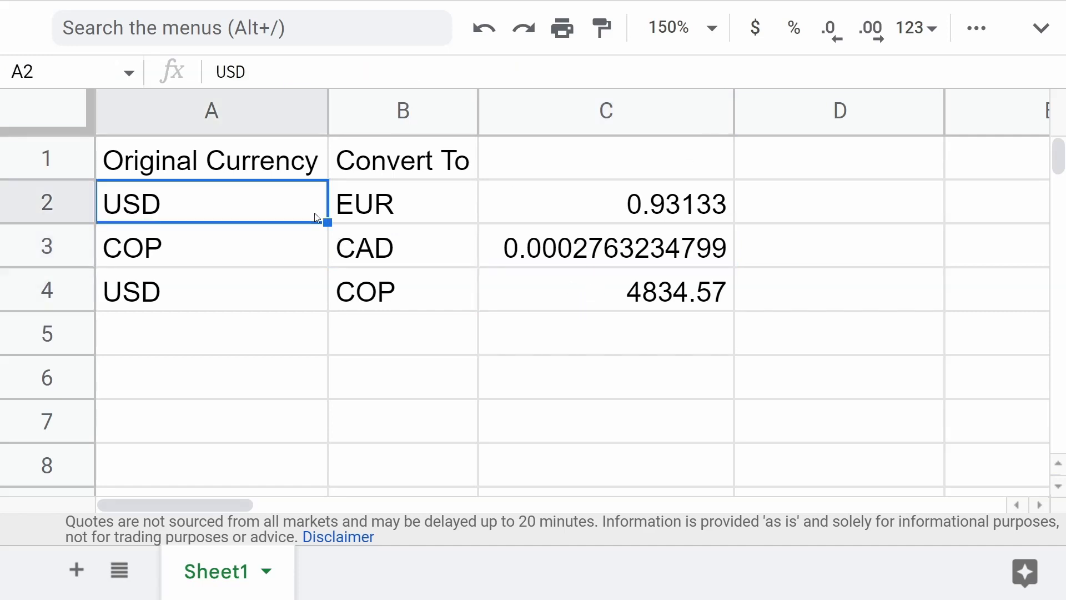
pyautogui.moveTo(344, 206); pyautogui.dragTo(371, 280)
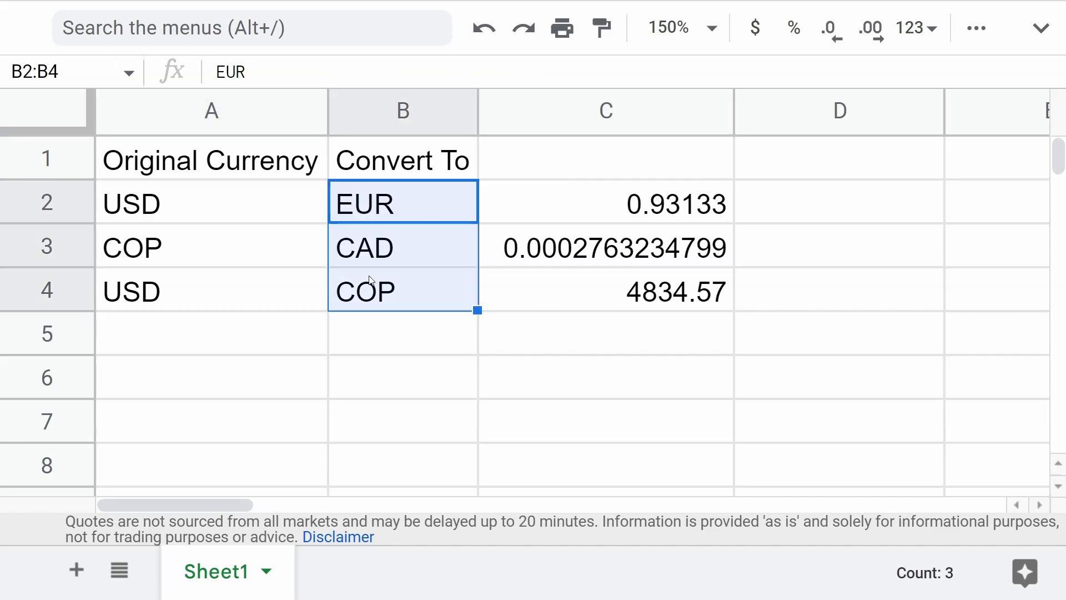
pyautogui.click(387, 237)
pyautogui.moveTo(273, 210); pyautogui.dragTo(344, 274)
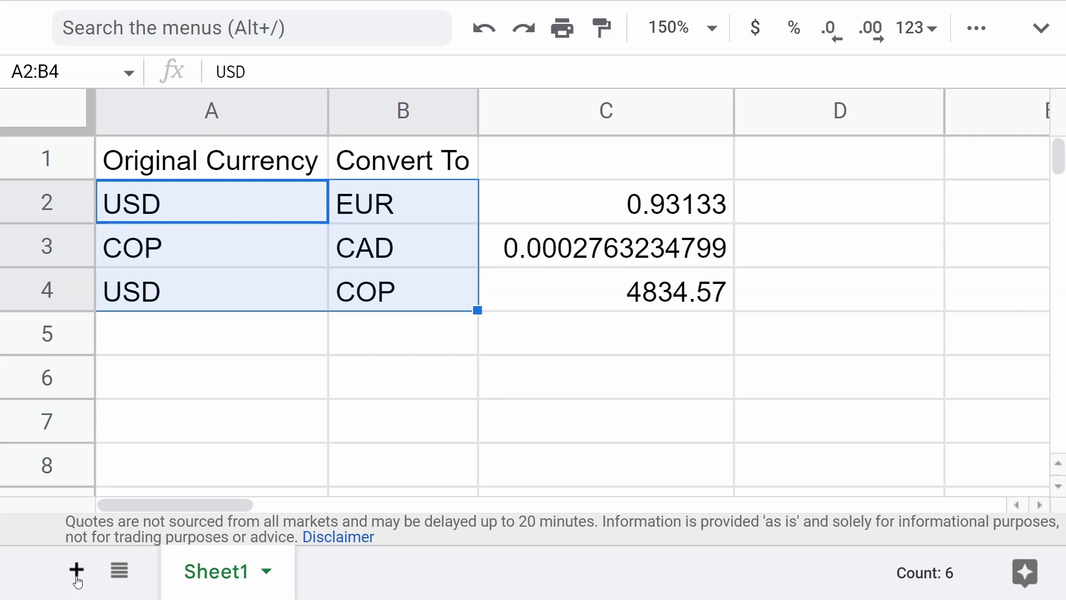
# Add a new sheet to the spreadsheet and name it Codes.
pyautogui.click(79, 575)
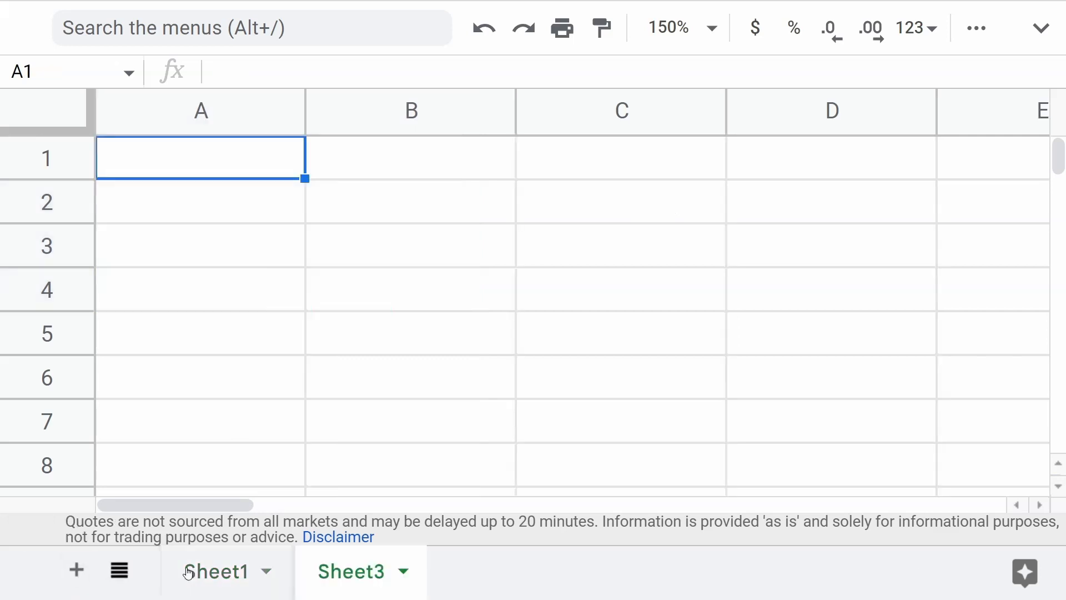
pyautogui.doubleClick(352, 577)
pyautogui.write('cO')
pyautogui.press('BackSpace')
pyautogui.press('BackSpace')
pyautogui.write('Codes')
pyautogui.press('Return')
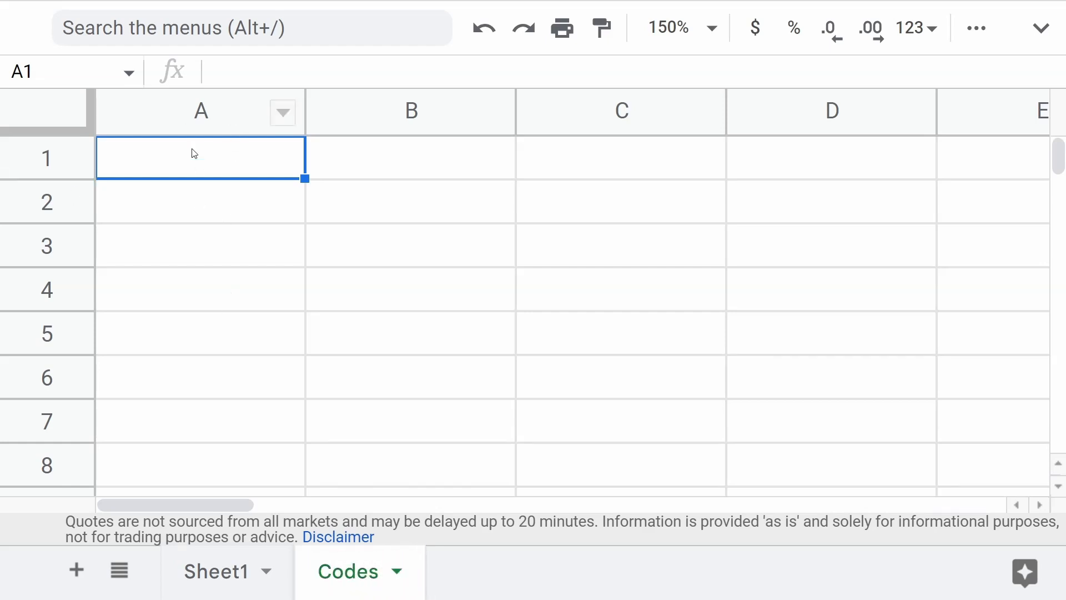
# Leave full screen, open iban.com/currency-codes in another browser tab and copy the page address.
pyautogui.click(274, 202)
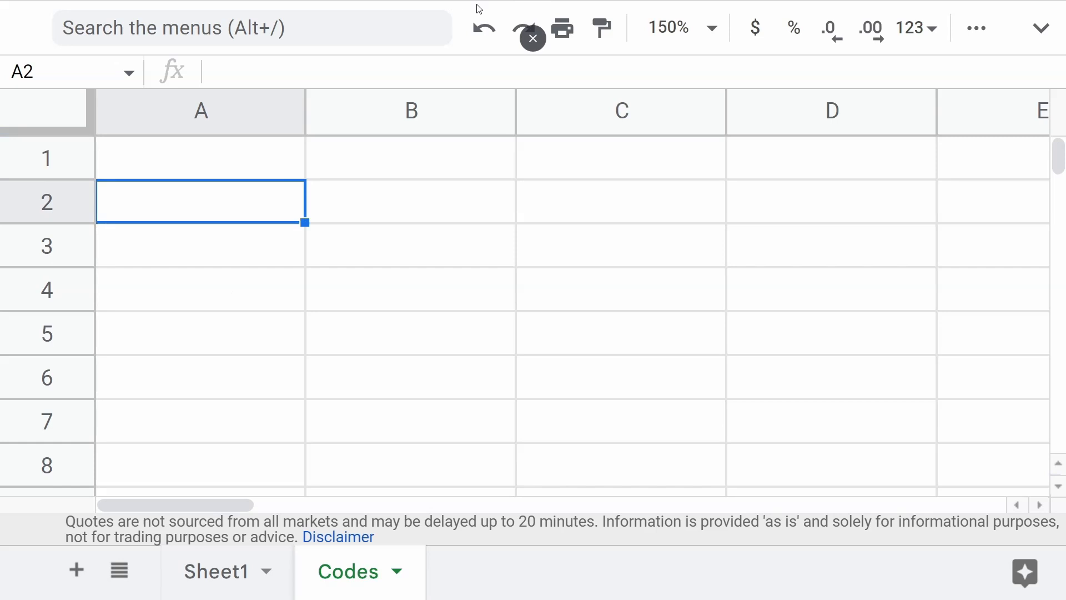
pyautogui.click(528, 40)
pyautogui.click(149, 12)
pyautogui.press('super+v')
pyautogui.click(158, 88)
pyautogui.press('Return')
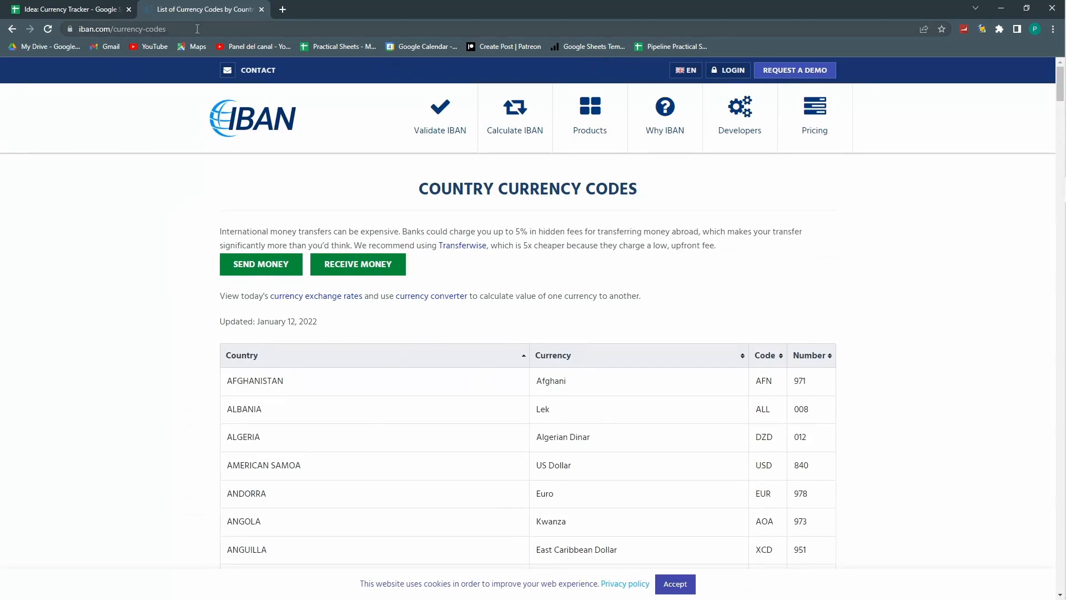
pyautogui.click(197, 28)
pyautogui.hotkey('ctrl', 'c')
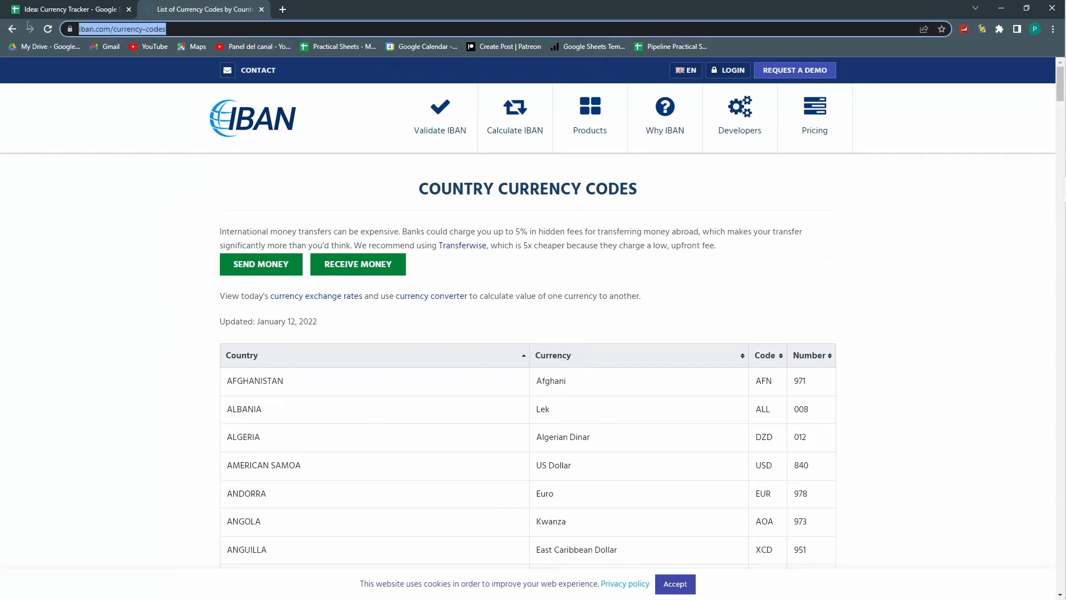
pyautogui.click(74, 12)
pyautogui.click(284, 231)
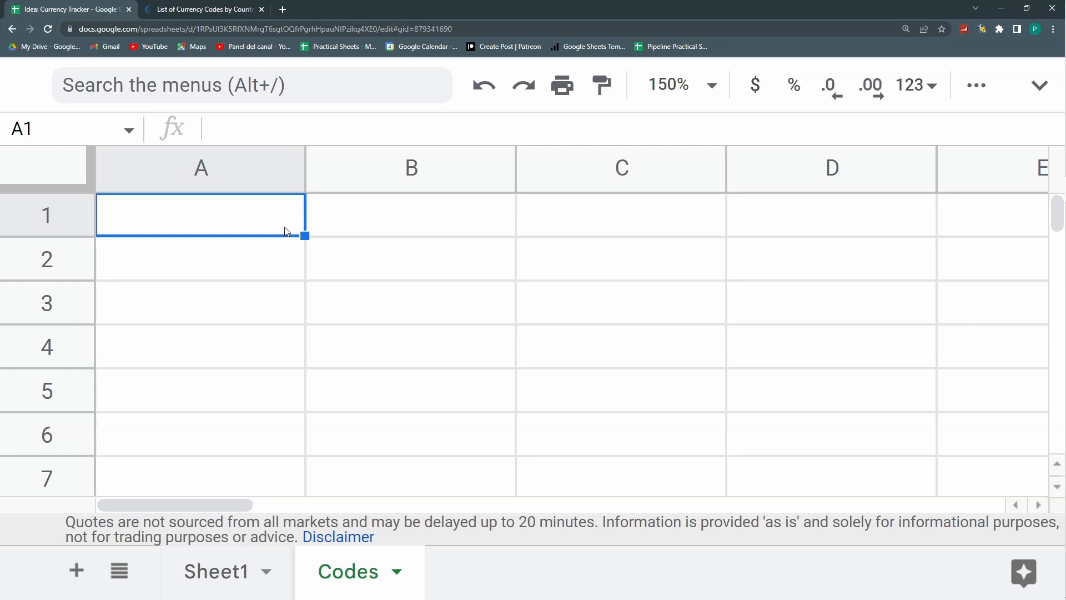
pyautogui.write('=impo')
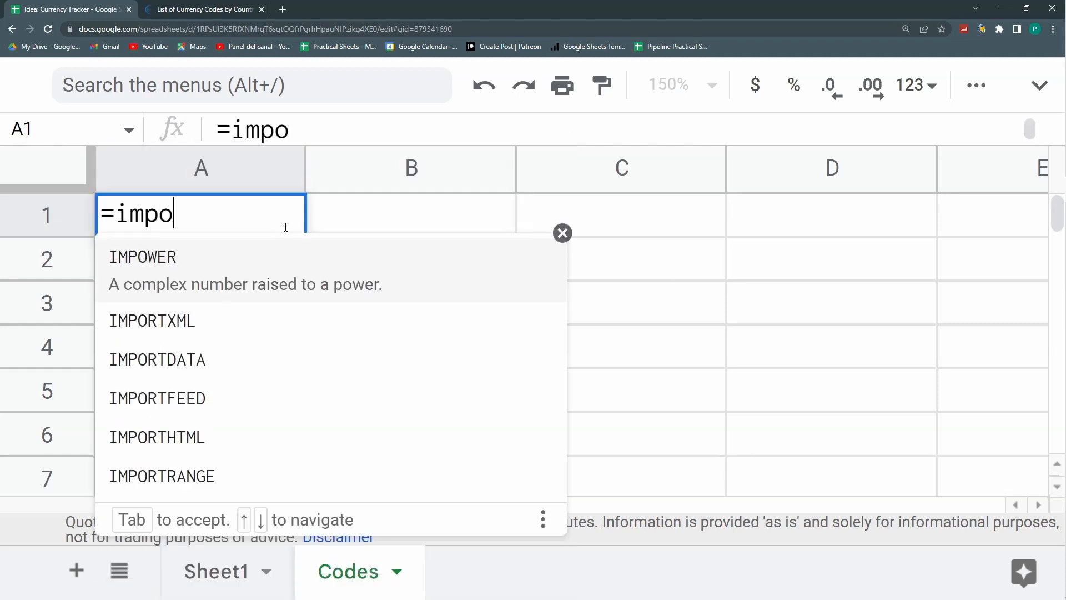
pyautogui.press('Down')
pyautogui.press('Down')
pyautogui.press('Down')
pyautogui.press('Down')
pyautogui.press('Tab')
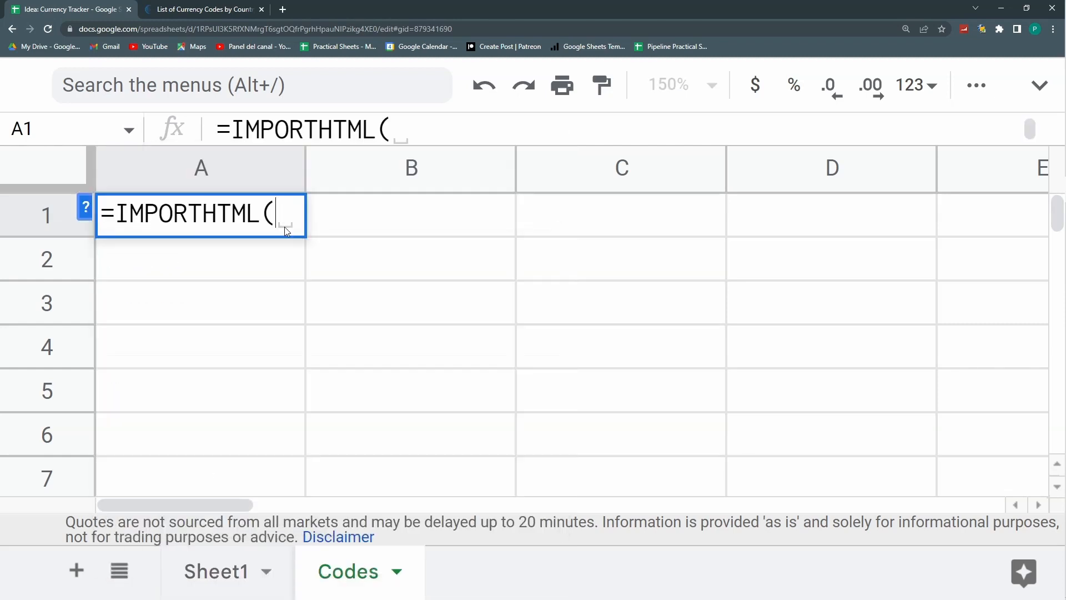
pyautogui.write('"')
pyautogui.hotkey('ctrl', 'v')
pyautogui.write('",')
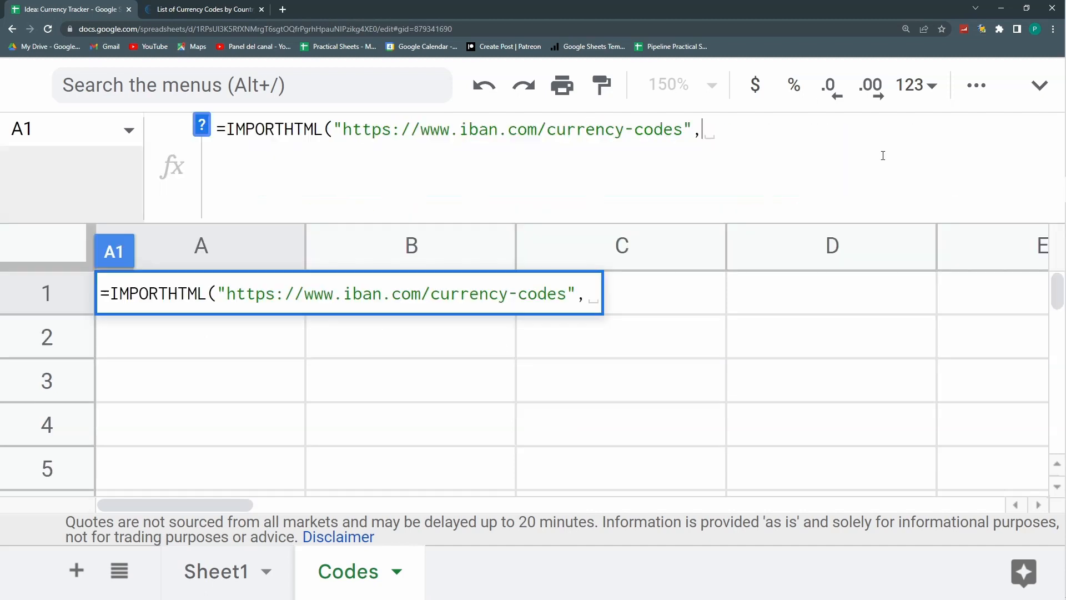
# Add "table" as the IMPORTHTML query argument and check the currency table on the IBAN page.
pyautogui.click(203, 126)
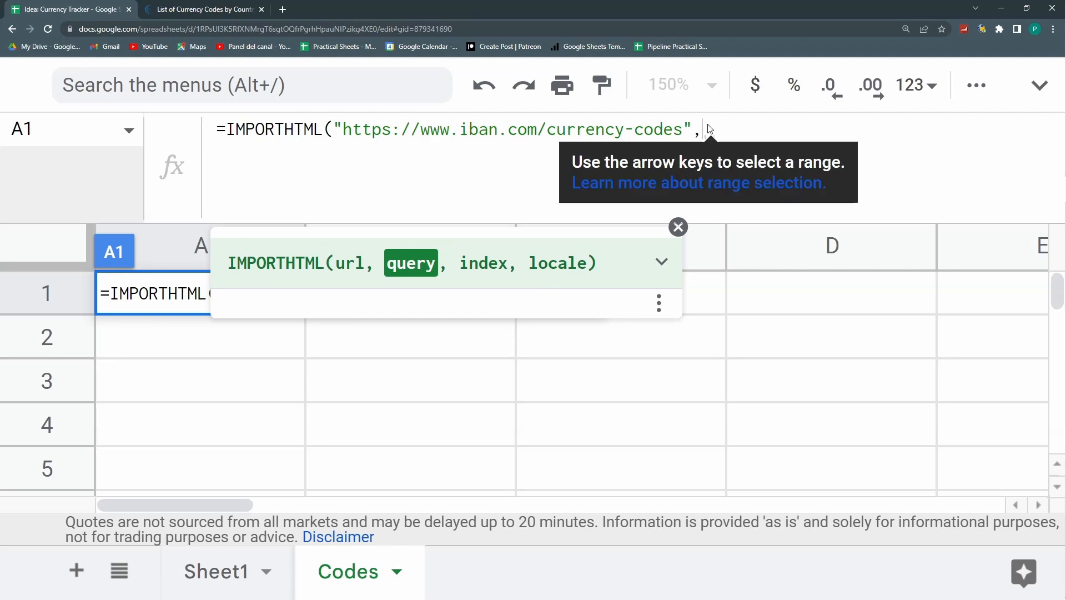
pyautogui.write('"table')
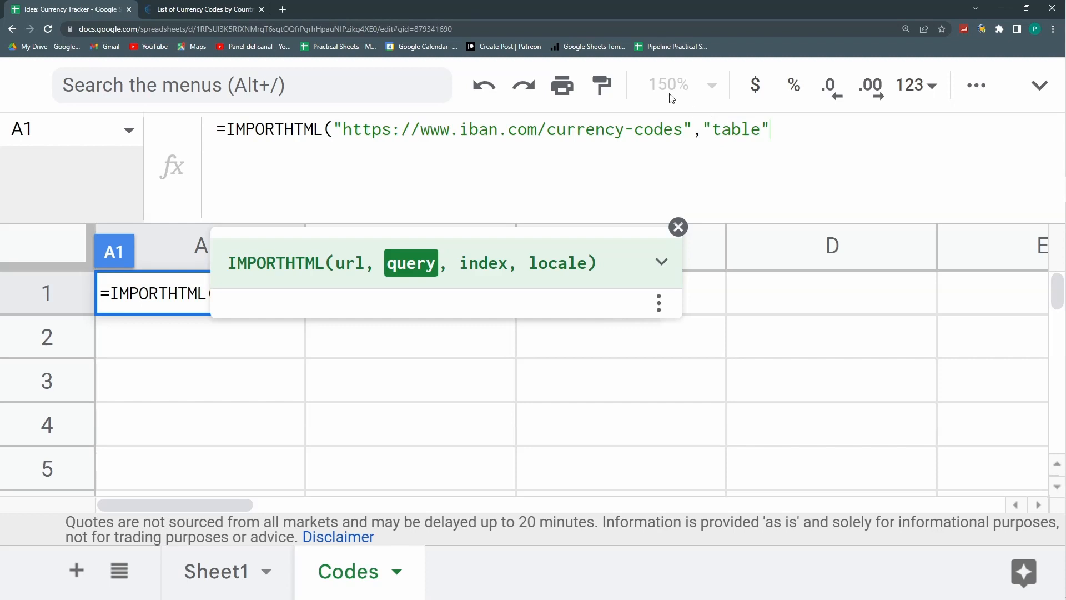
pyautogui.click(177, 10)
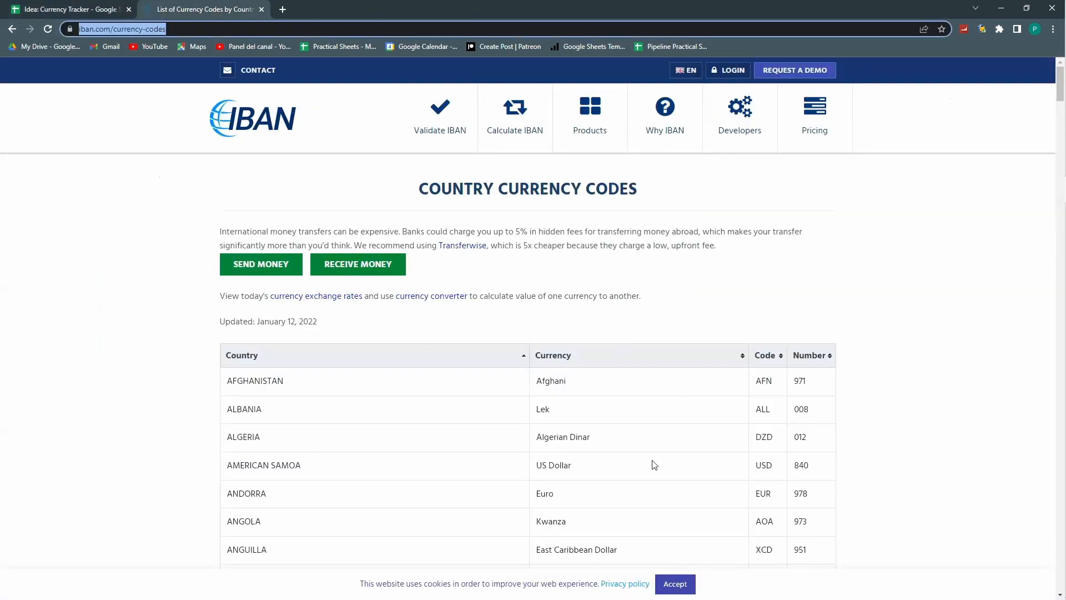
pyautogui.scroll(-2, 340, 386)
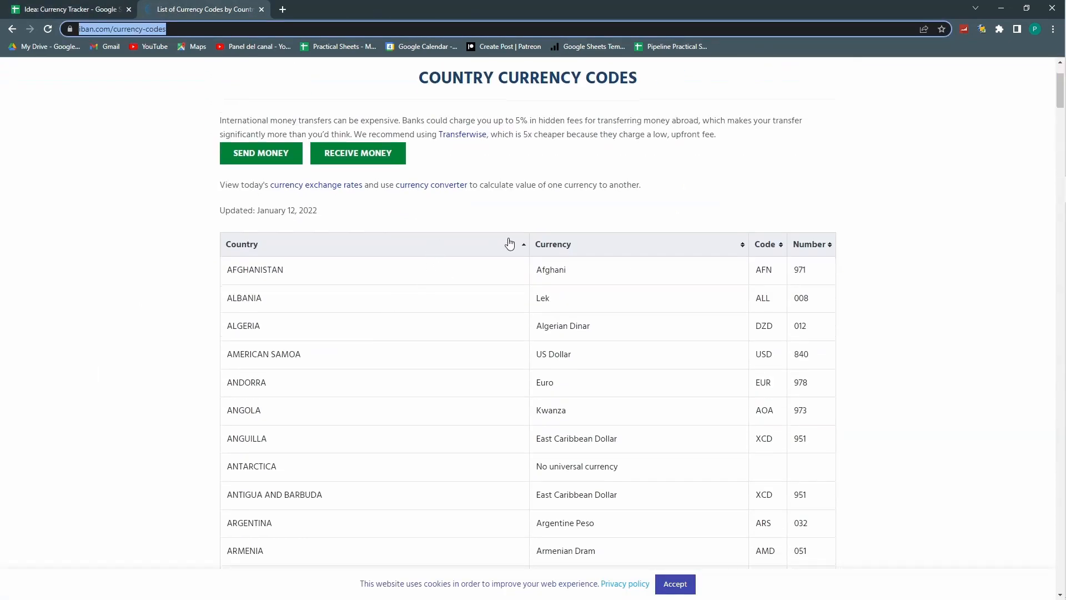
pyautogui.moveTo(203, 229); pyautogui.dragTo(733, 473)
# Complete the IMPORTHTML formula in A1 of the Codes sheet with index 1 after checking the table's position on the IBAN page.
pyautogui.click(79, 9)
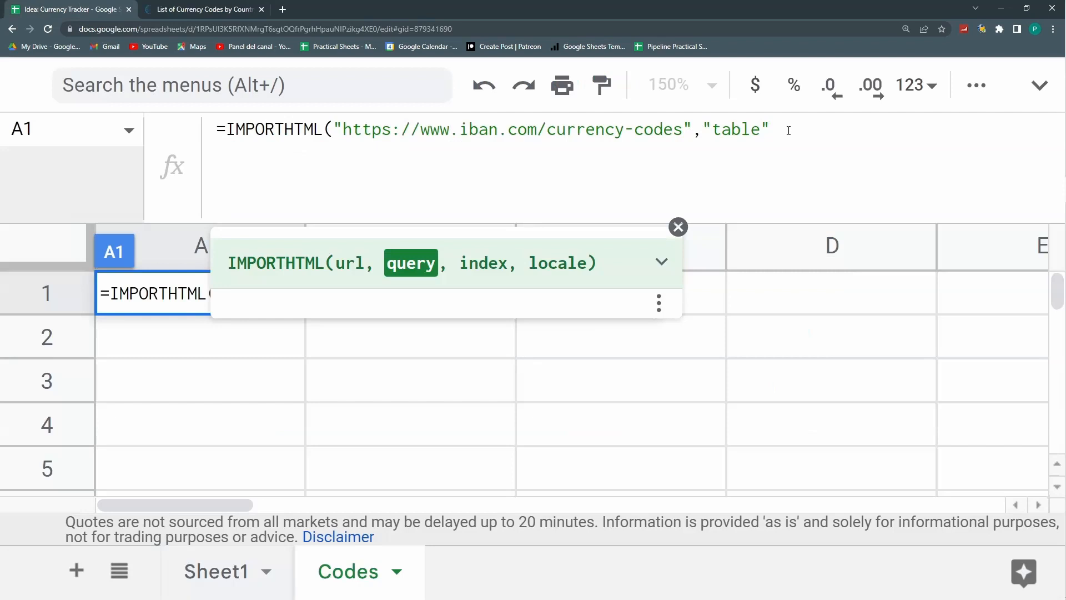
pyautogui.write(',1')
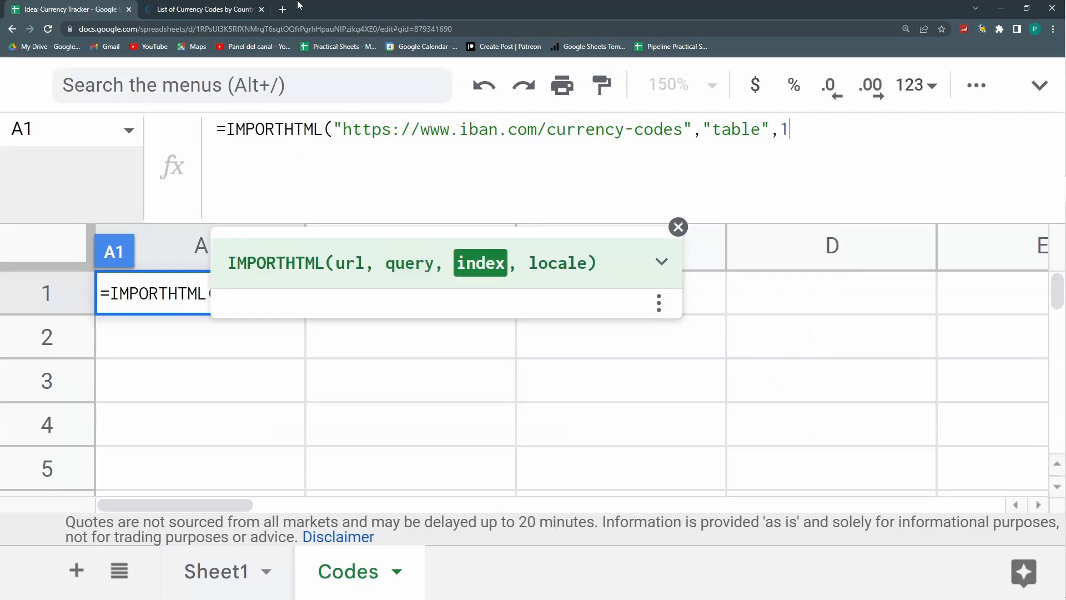
pyautogui.click(204, 9)
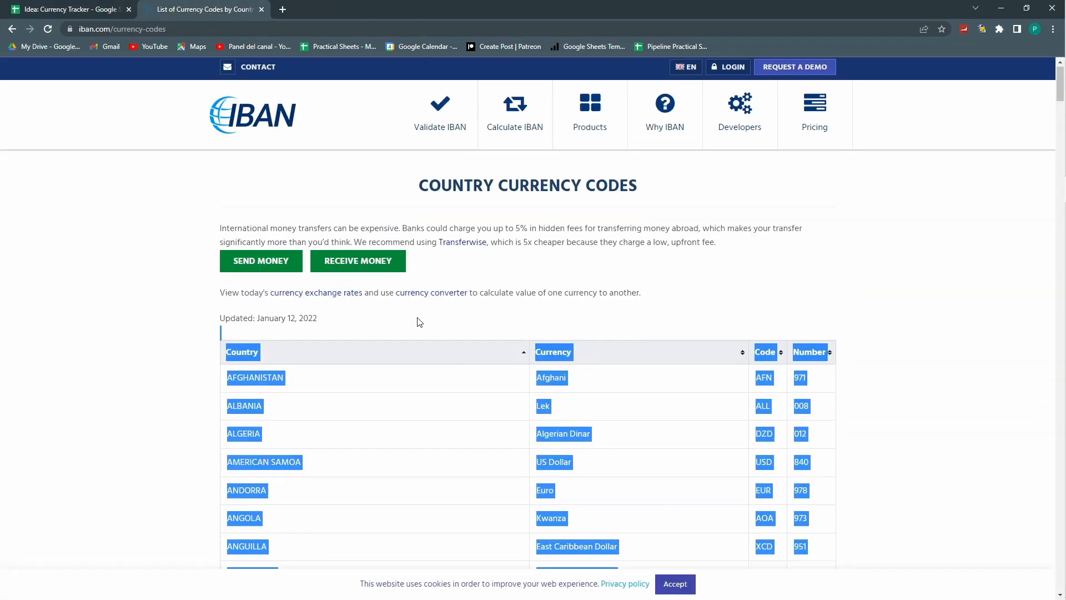
pyautogui.scroll(-1, 418, 318)
pyautogui.click(36, 12)
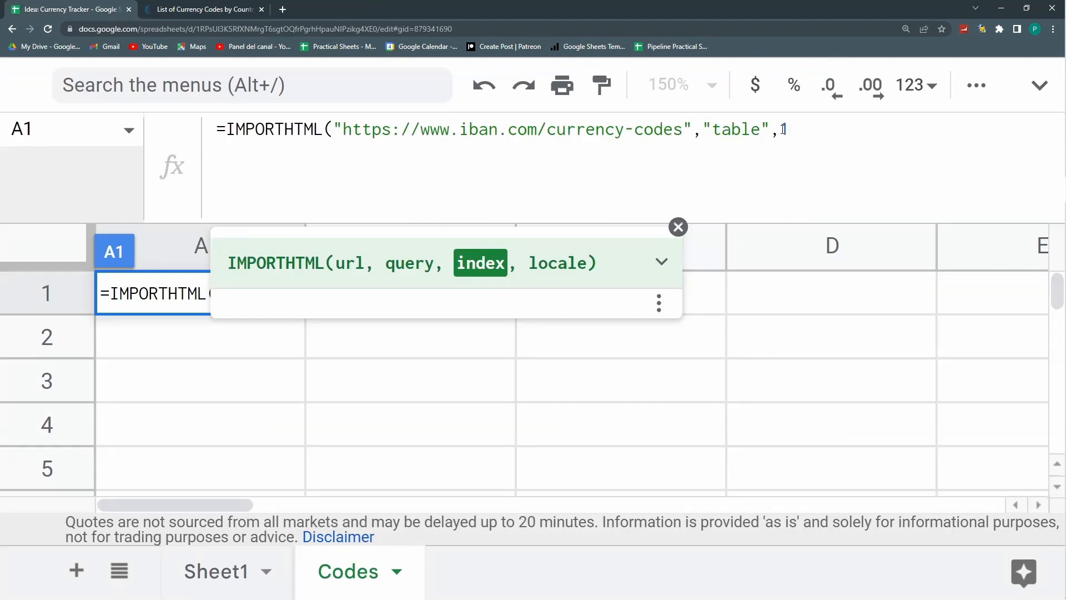
pyautogui.write(')')
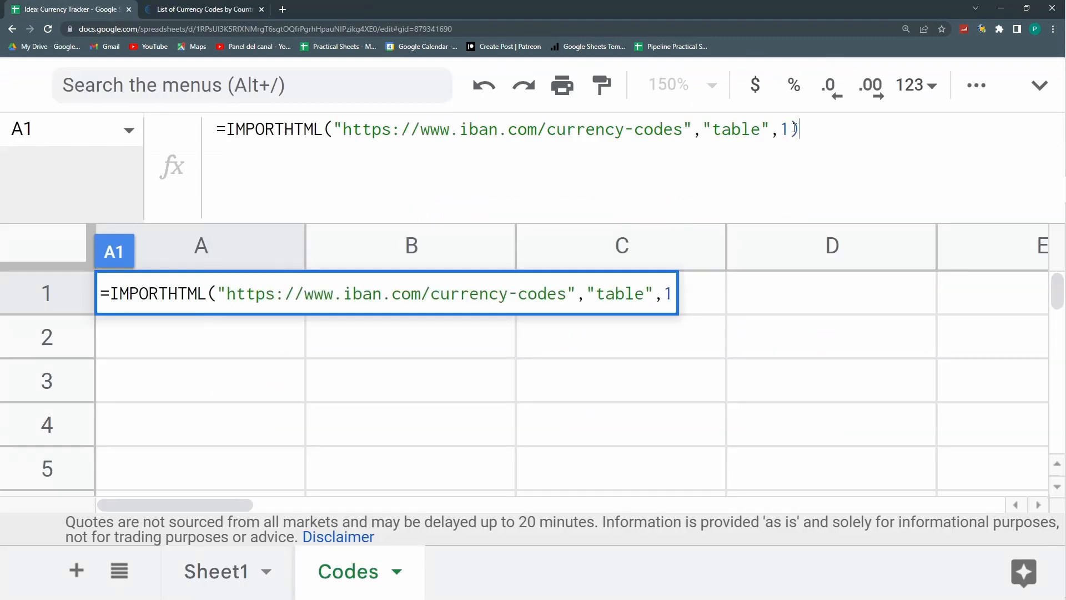
pyautogui.press('Return')
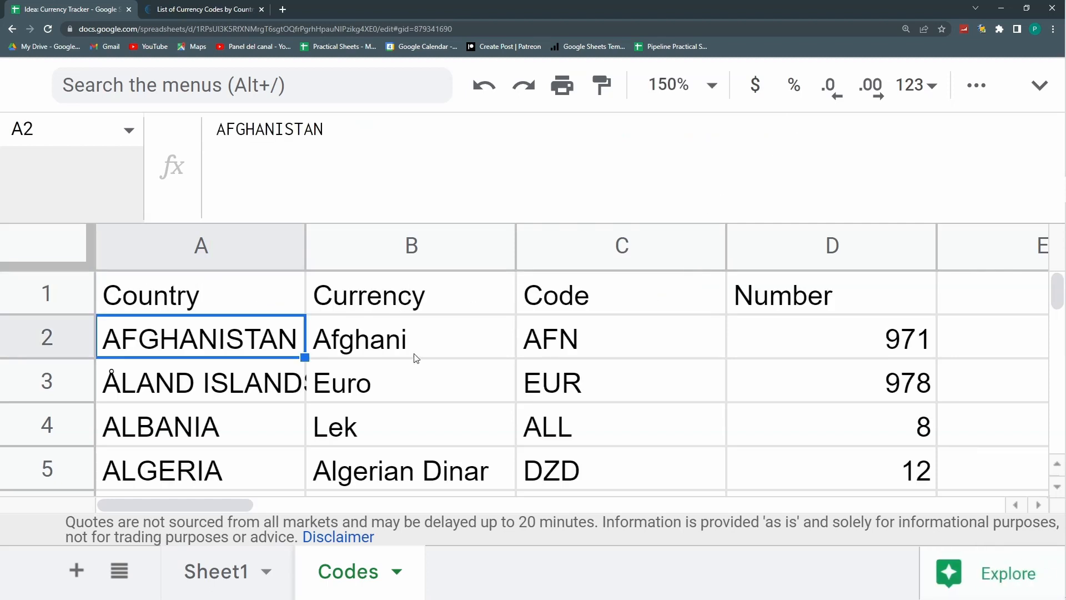
# Shrink the formula bar and check the IMPORTHTML formula in A1 and the neighbouring headers on the Codes sheet.
pyautogui.moveTo(444, 221); pyautogui.dragTo(438, 152)
pyautogui.click(220, 220)
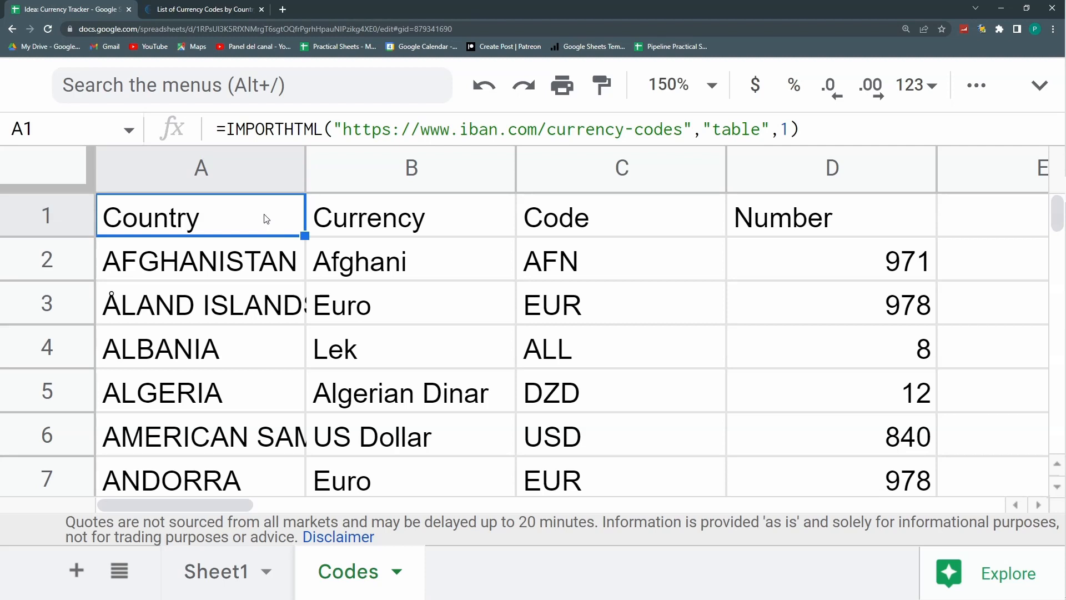
pyautogui.press('Right')
pyautogui.press('Right')
pyautogui.press('Left')
pyautogui.press('Left')
# Try to fit the Country column's width to its contents and undo the resize.
pyautogui.click(508, 245)
pyautogui.doubleClick(304, 183)
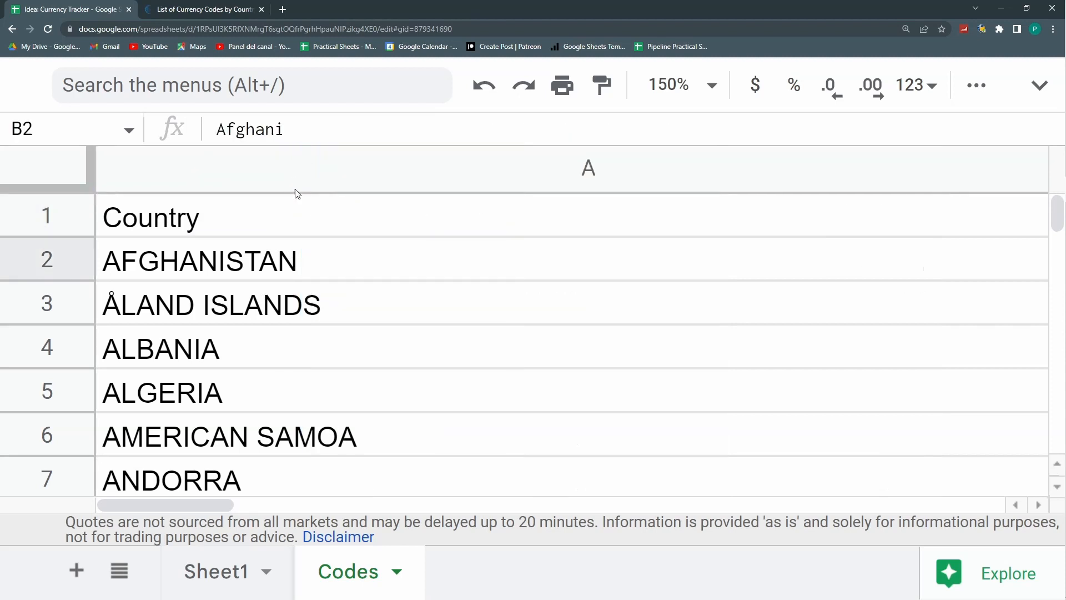
pyautogui.hotkey('ctrl', 'z')
pyautogui.click(414, 317)
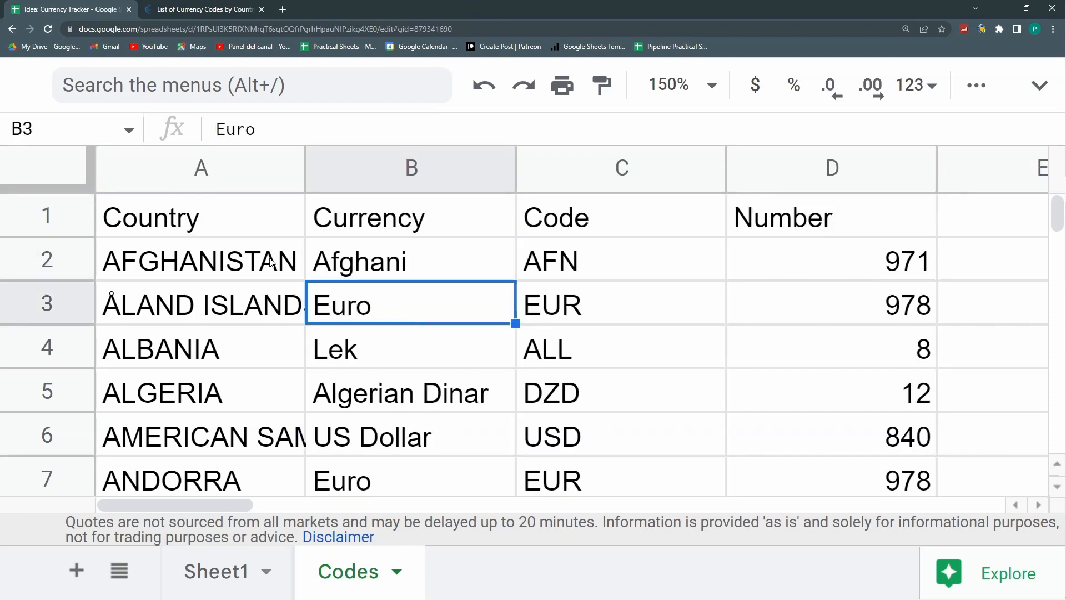
# Compare the currency names and codes on the Codes sheet with the currency entries on Sheet1.
pyautogui.click(274, 263)
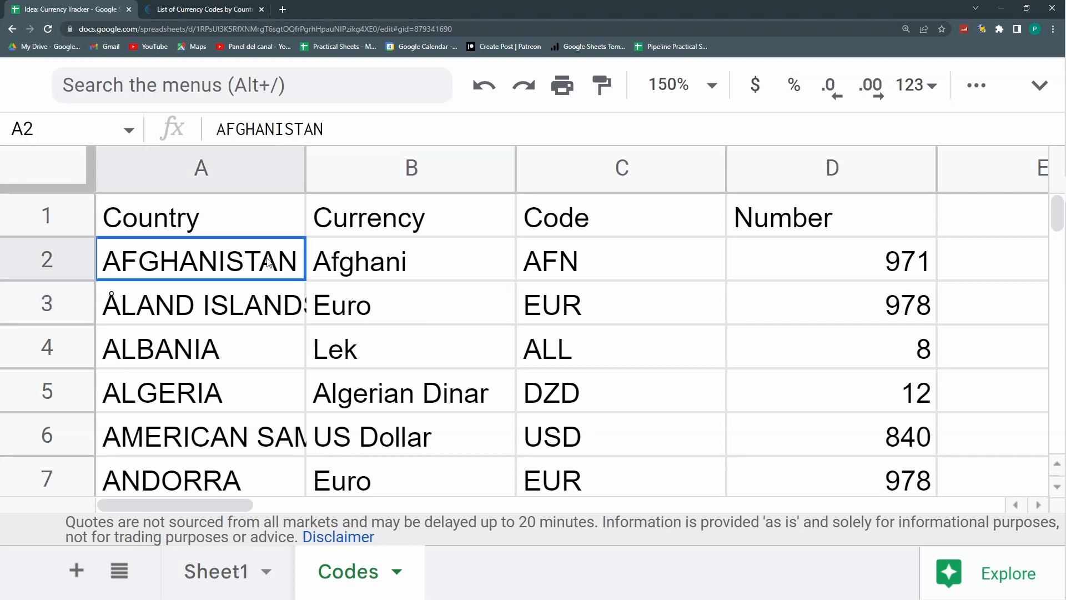
pyautogui.click(476, 267)
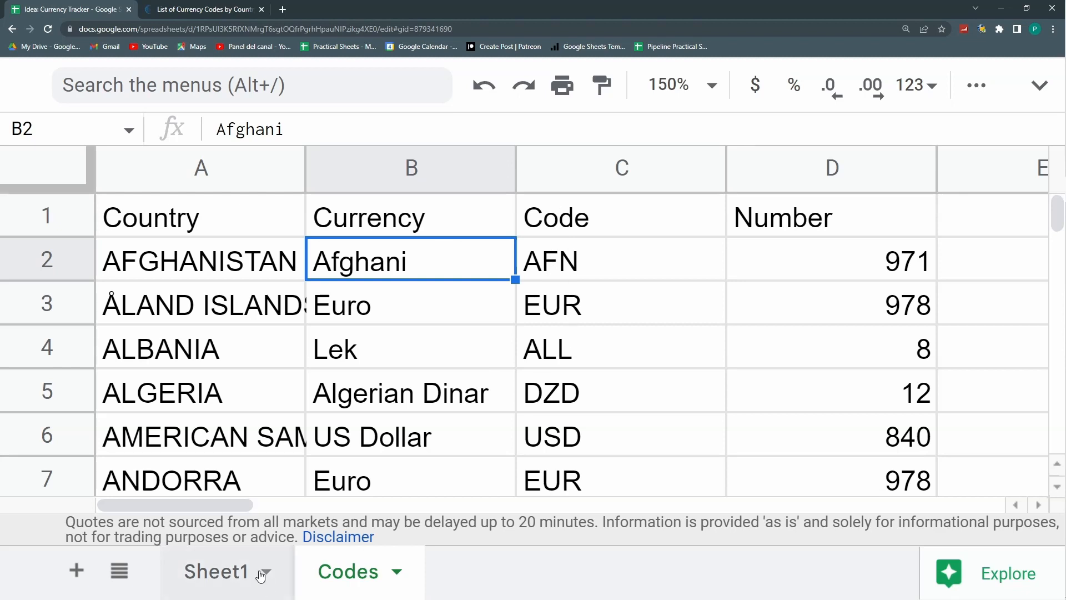
pyautogui.scroll(-2, 583, 307)
pyautogui.scroll(2, 583, 307)
pyautogui.click(217, 572)
pyautogui.click(188, 300)
pyautogui.click(358, 566)
pyautogui.click(554, 320)
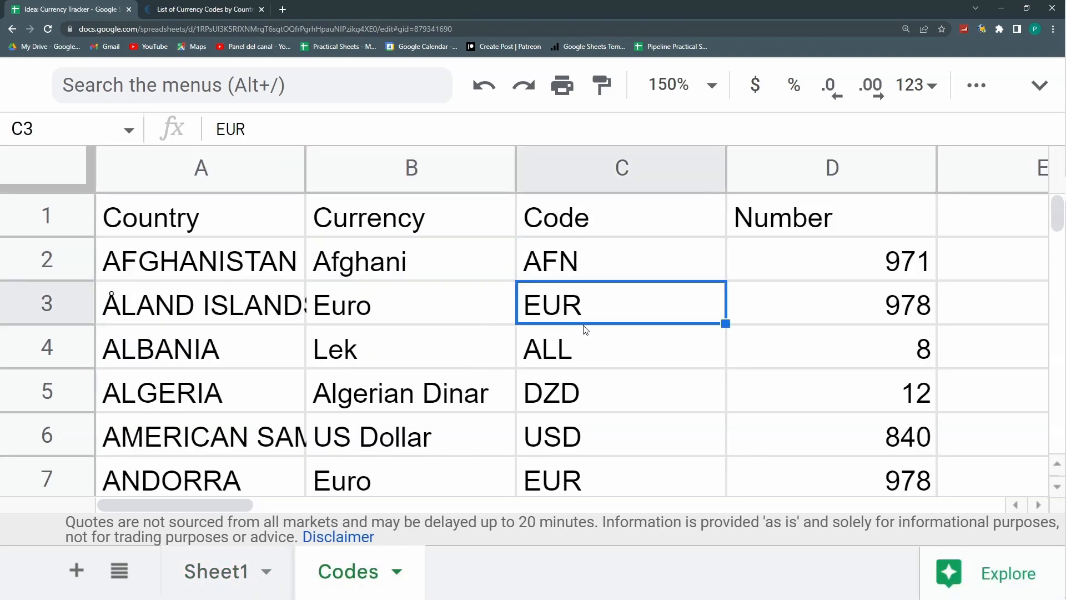
pyautogui.click(216, 578)
pyautogui.click(193, 248)
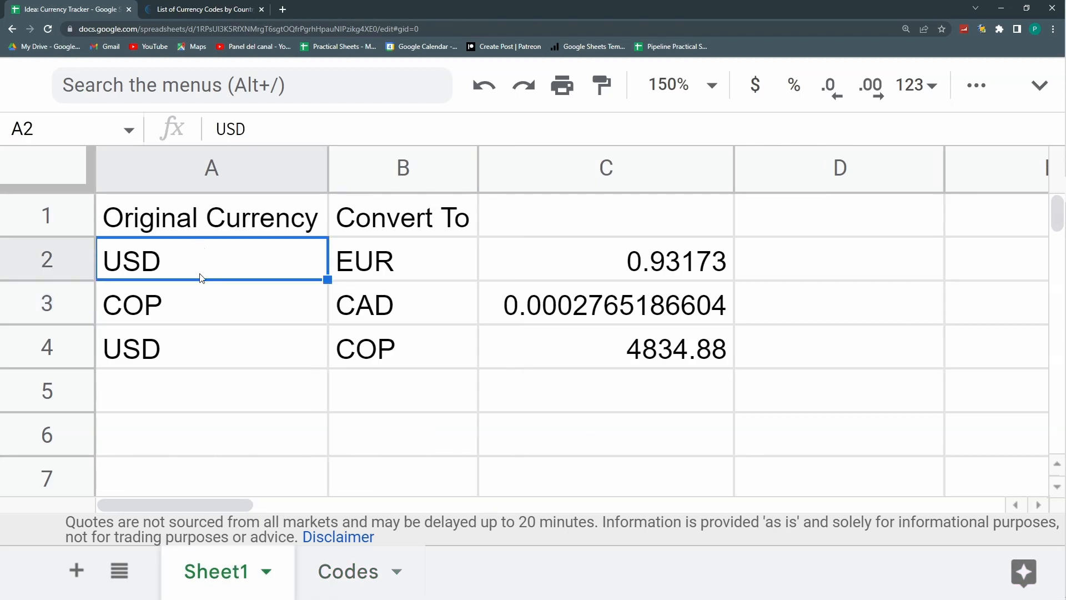
pyautogui.click(357, 575)
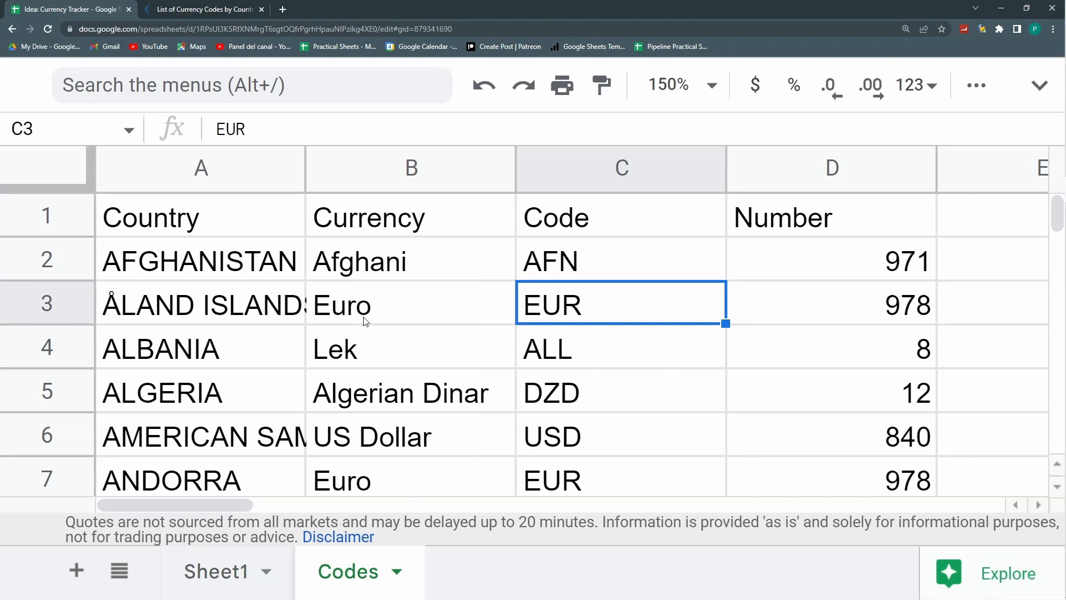
pyautogui.click(340, 321)
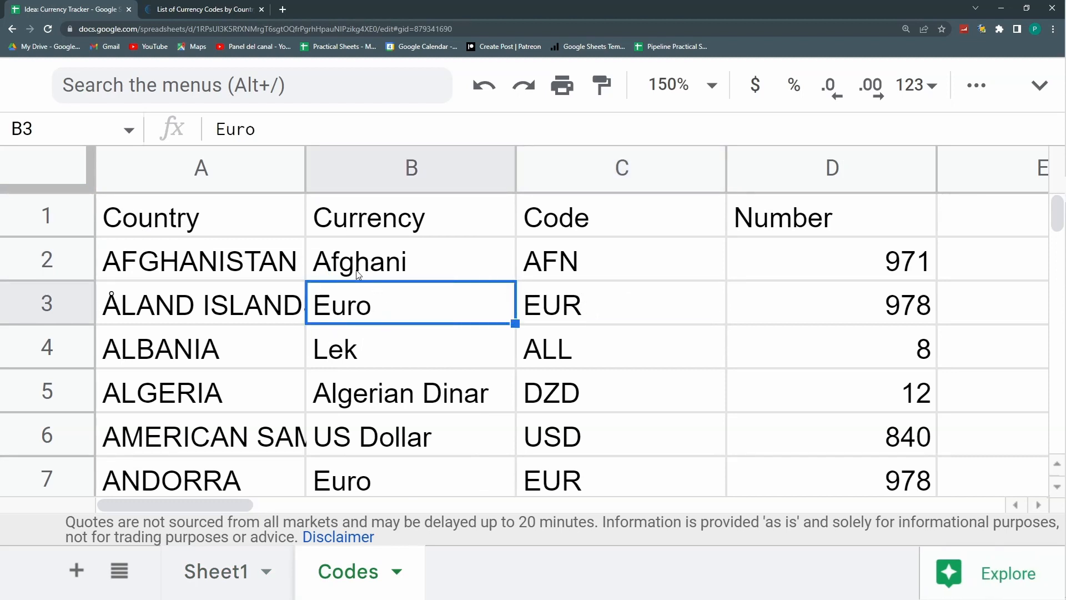
pyautogui.click(637, 310)
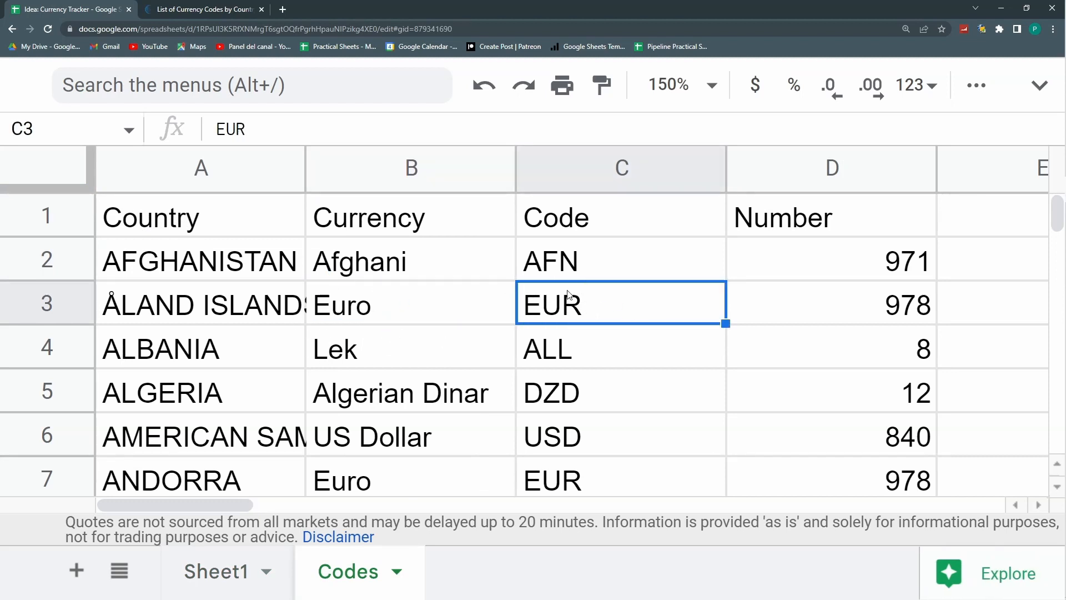
pyautogui.click(216, 572)
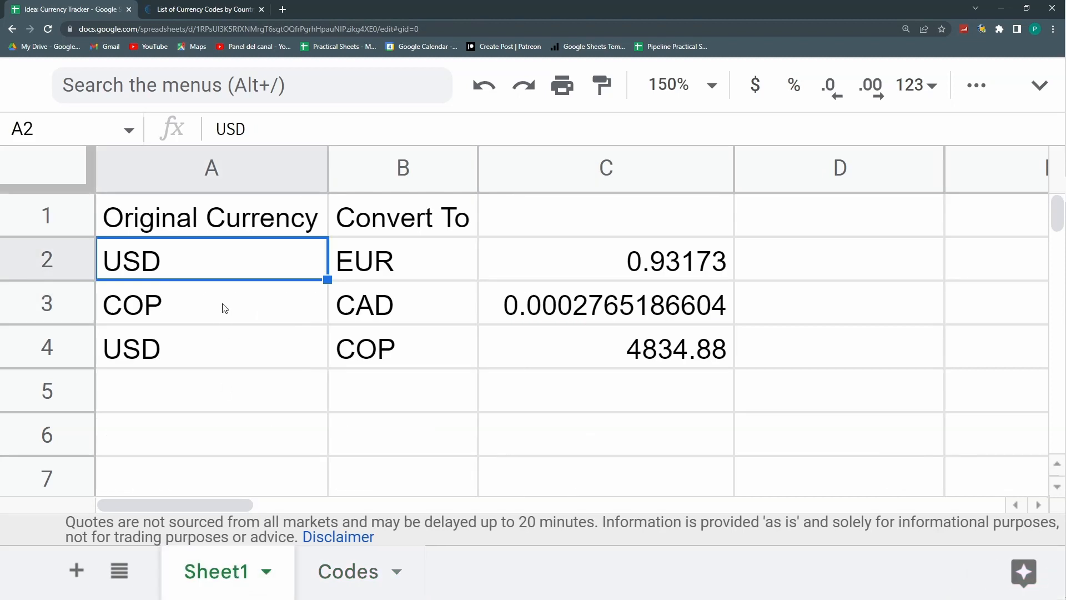
pyautogui.write('=')
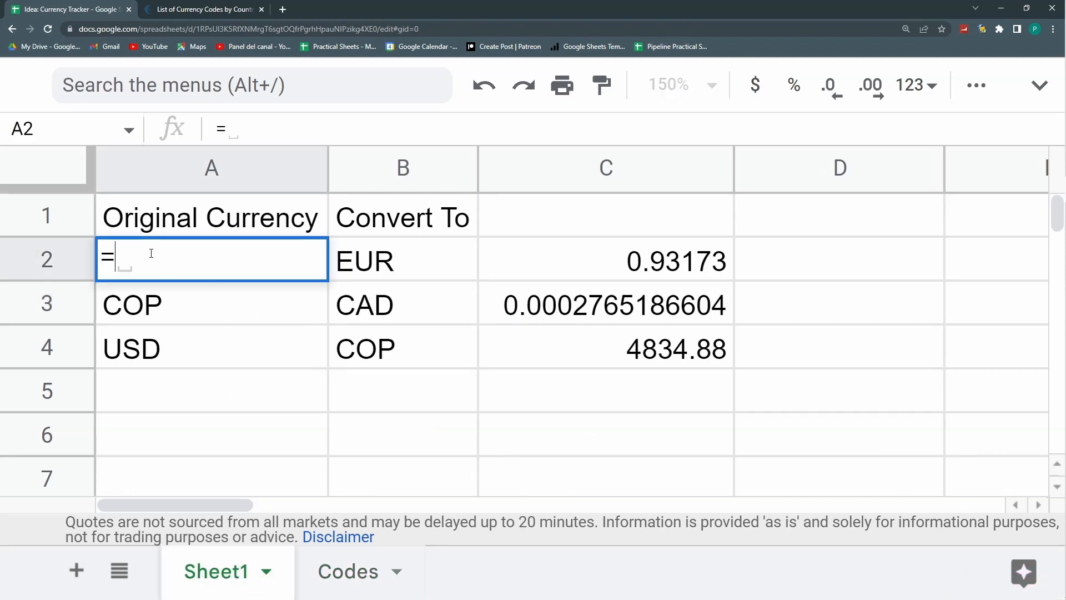
pyautogui.press('Escape')
pyautogui.click(348, 589)
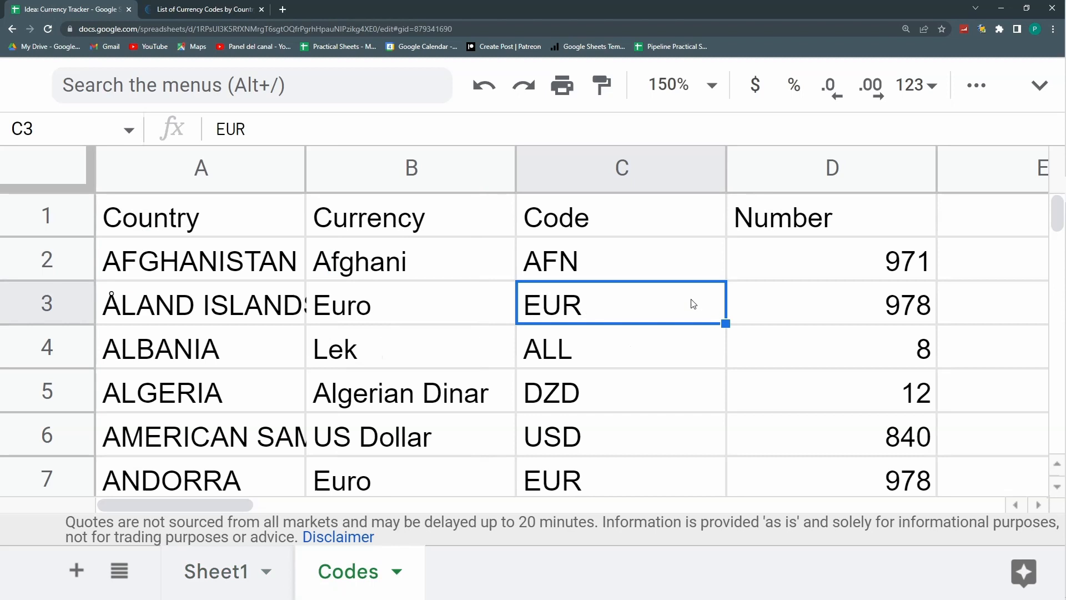
pyautogui.click(207, 575)
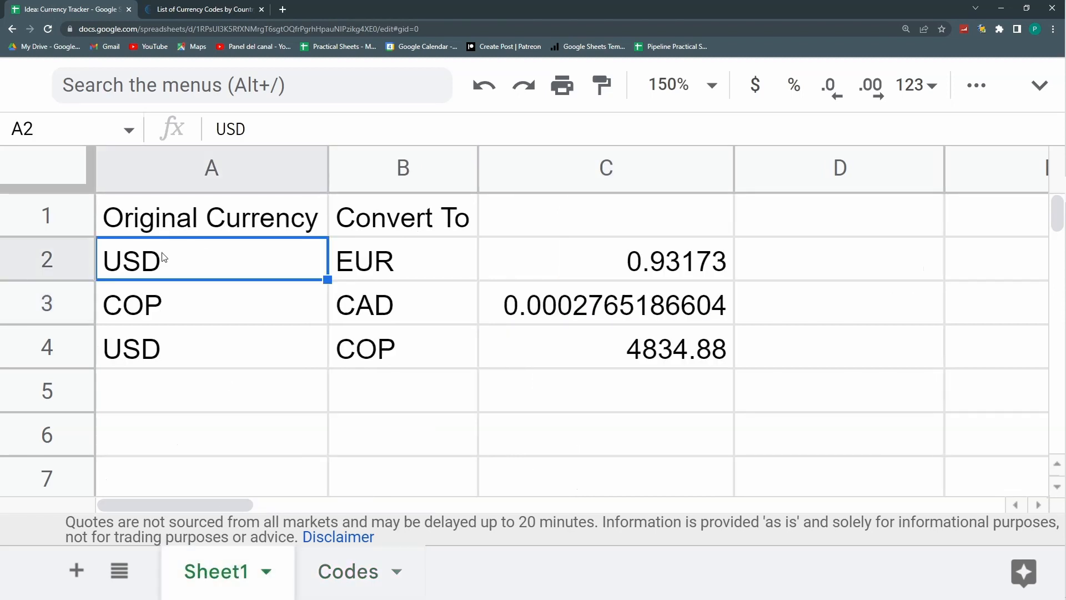
pyautogui.write('Eur')
pyautogui.press('Escape')
# Copy "US Dollar" from B6 of the Codes sheet into A2 of Sheet1.
pyautogui.click(347, 581)
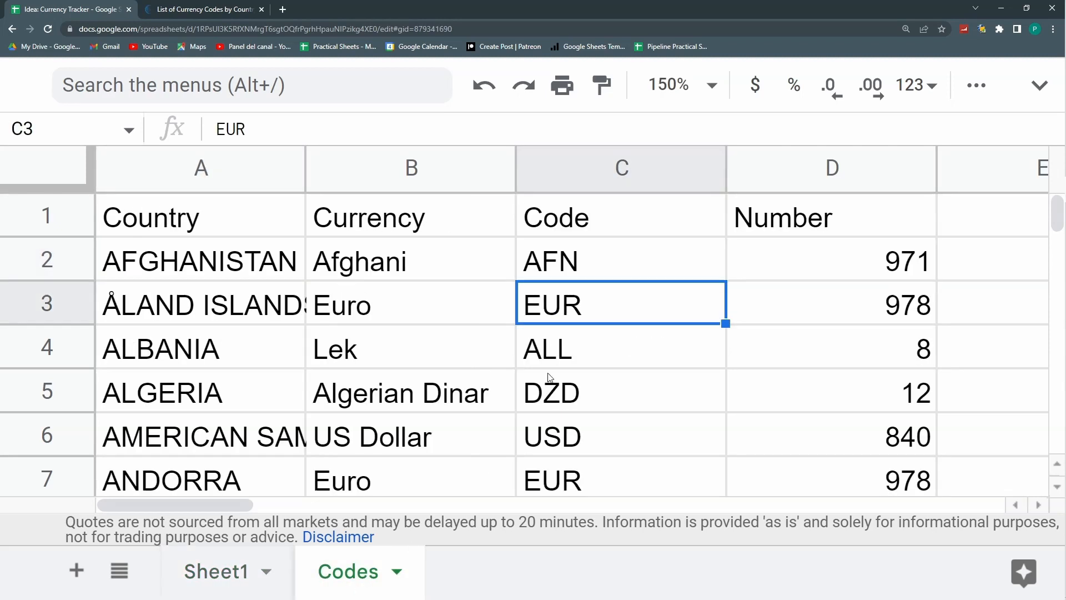
pyautogui.click(436, 451)
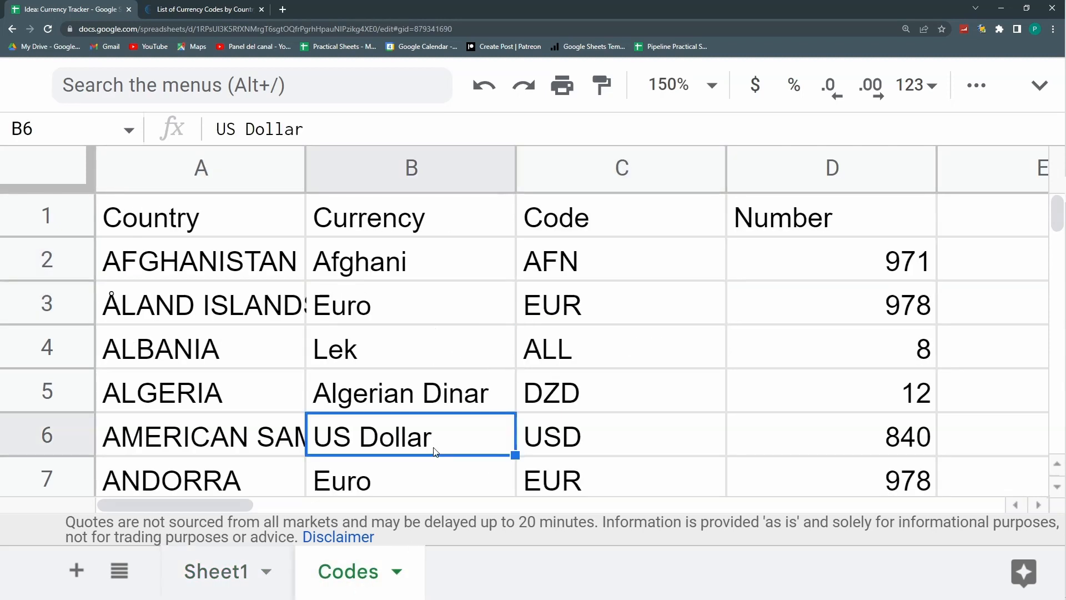
pyautogui.click(225, 580)
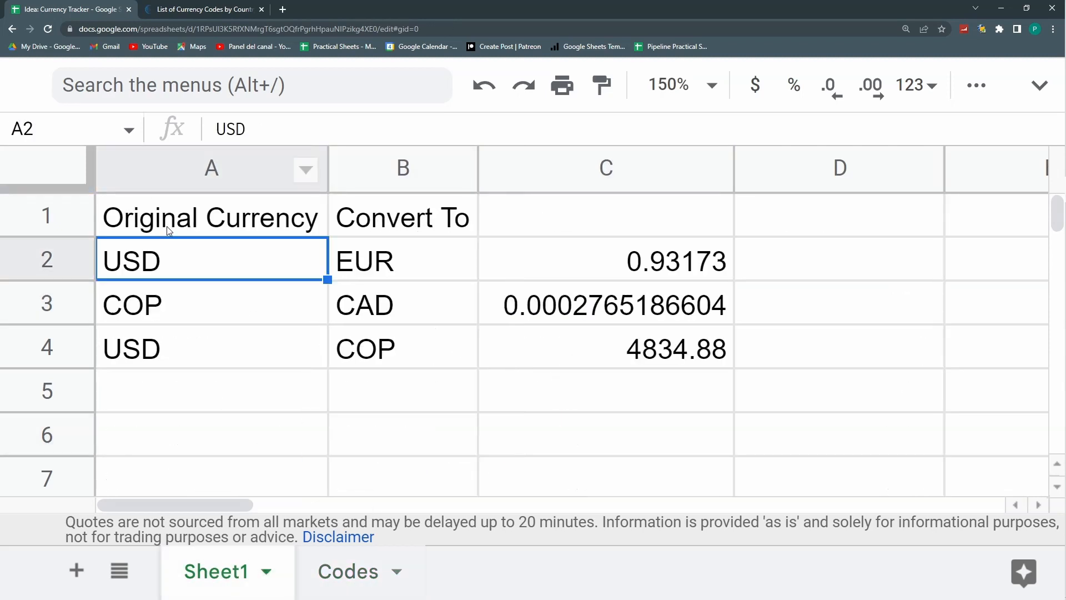
pyautogui.write('US Dollar')
# Copy "Euro" from B3 of the Codes sheet into B2 of Sheet1.
pyautogui.click(399, 267)
pyautogui.click(351, 562)
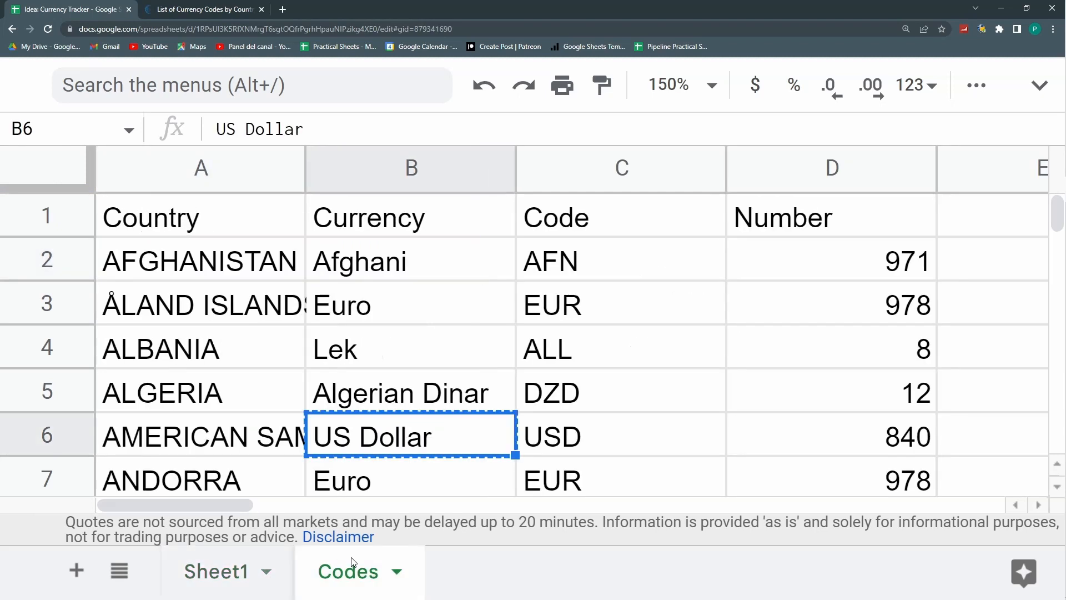
pyautogui.click(434, 291)
pyautogui.hotkey('ctrl', 'c')
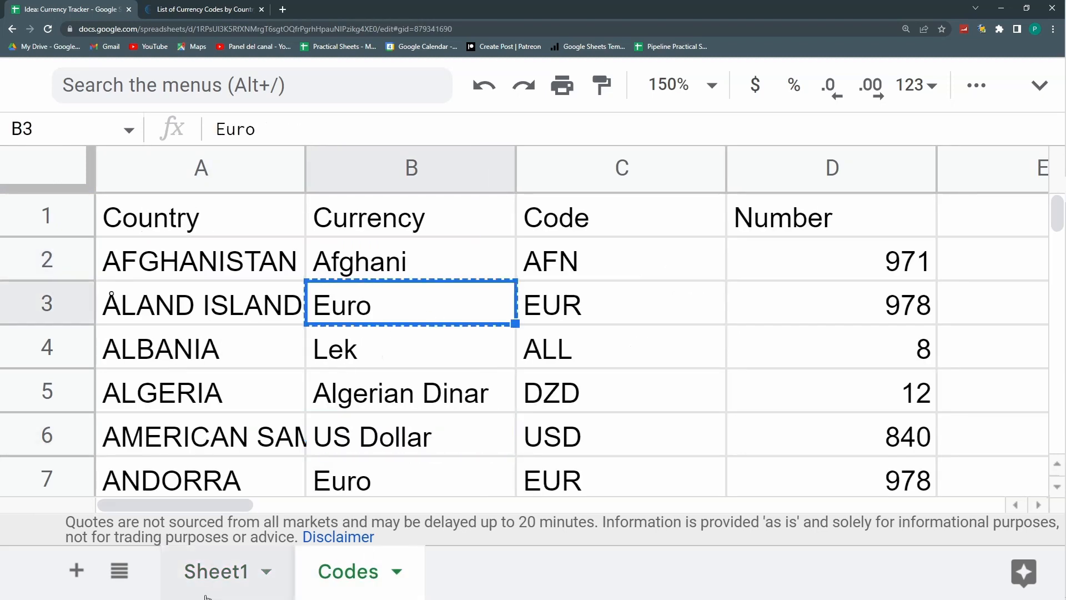
pyautogui.click(222, 578)
pyautogui.hotkey('ctrl', 'v')
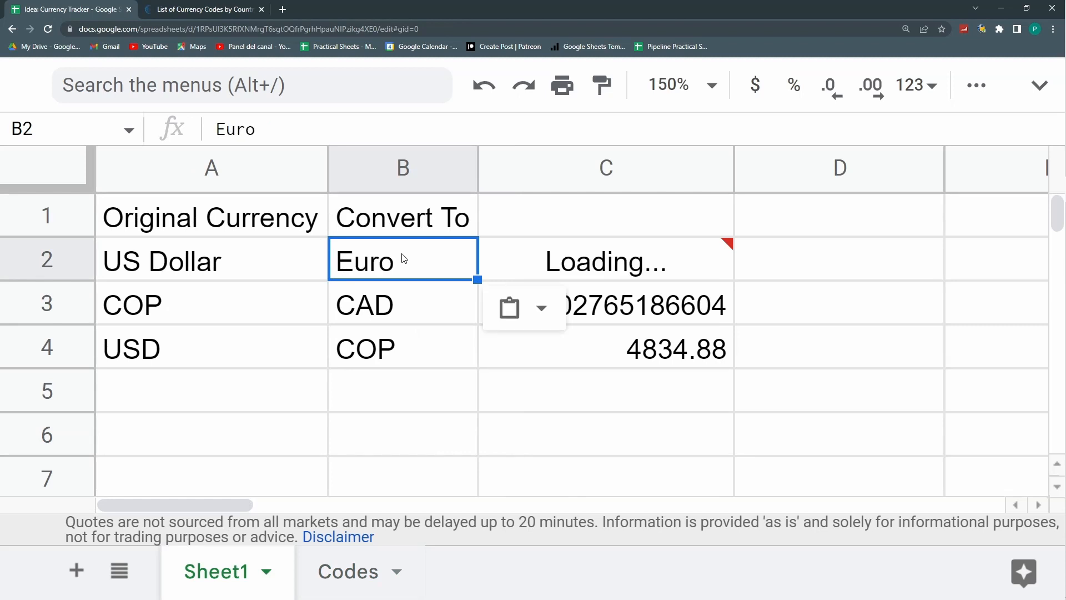
# Check the GOOGLEFINANCE formula in C2 and insert two empty columns before column C on Sheet1.
pyautogui.click(613, 264)
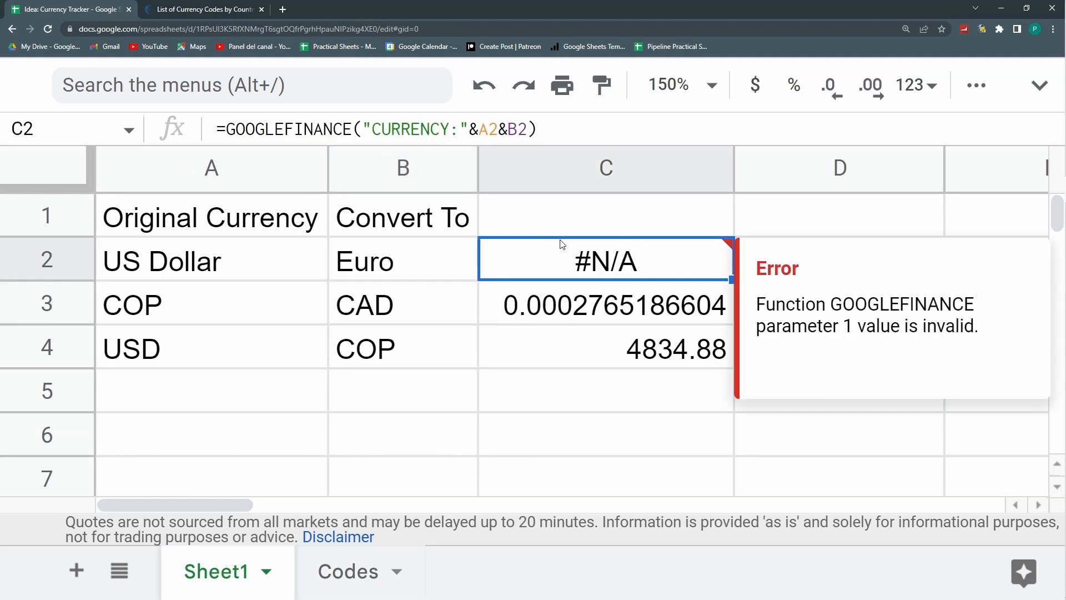
pyautogui.moveTo(561, 176); pyautogui.dragTo(802, 161)
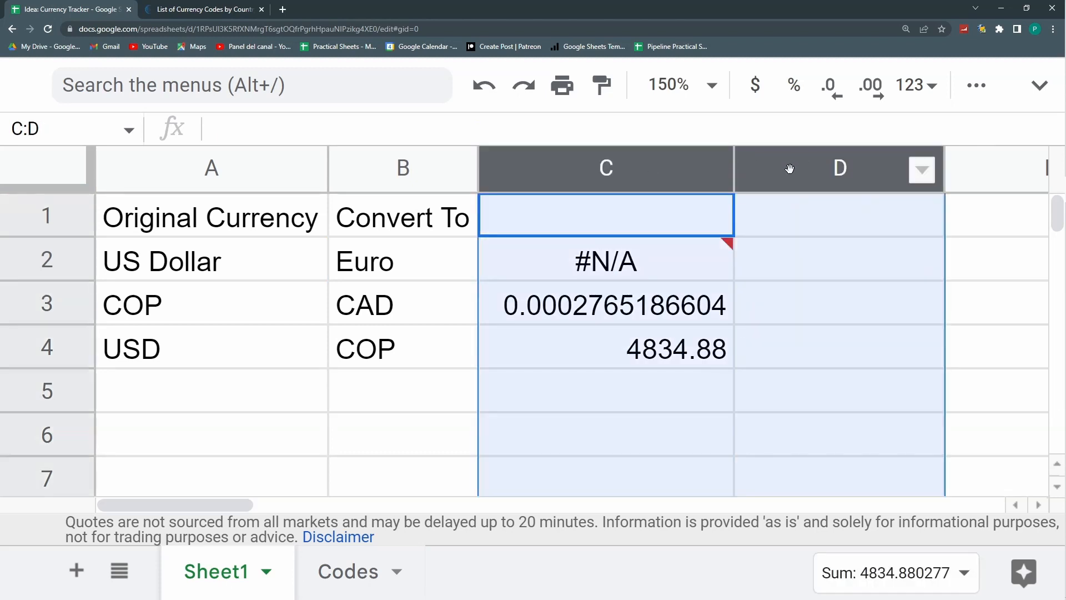
pyautogui.rightClick(789, 168)
pyautogui.click(614, 398)
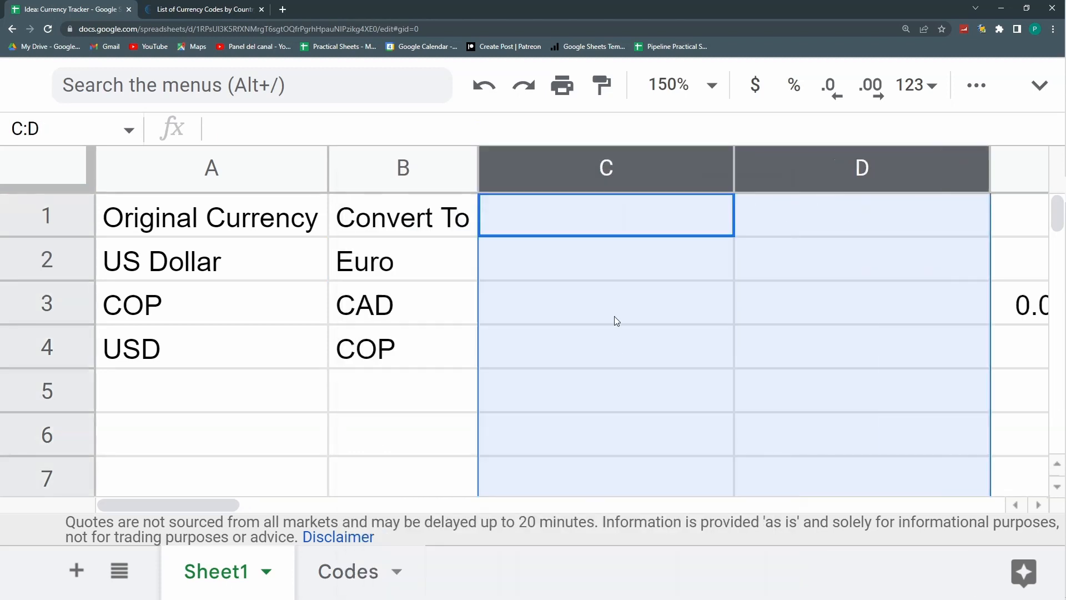
# Start a VLOOKUP formula in C2 of Sheet1 with A2 as the search key.
pyautogui.click(616, 320)
pyautogui.hotkey('ctrl', '-')
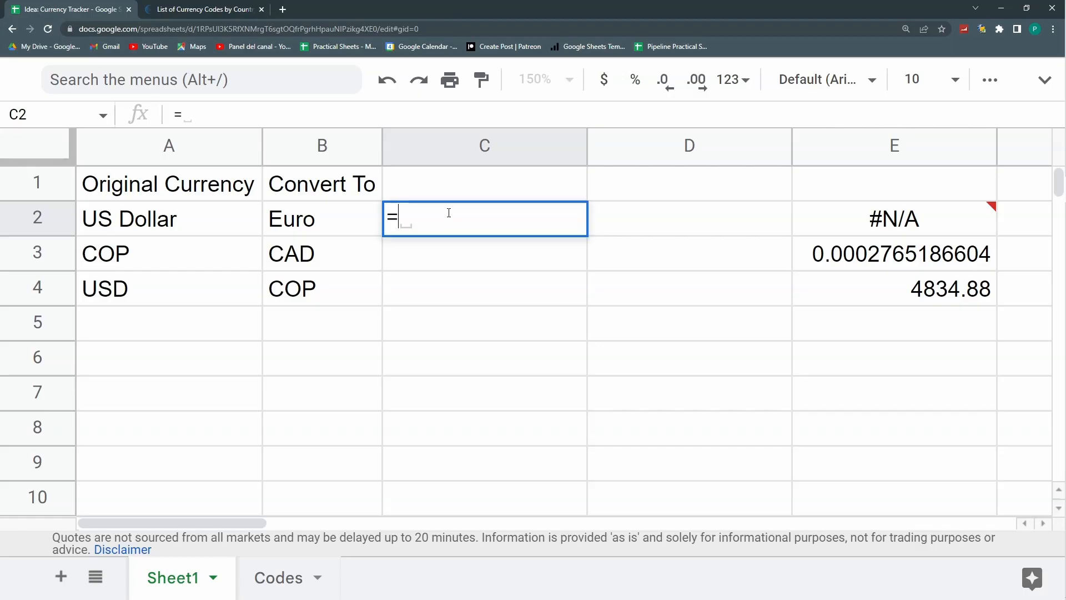
pyautogui.write('b')
pyautogui.press('BackSpace')
pyautogui.write('vl')
pyautogui.press('Tab')
pyautogui.click(179, 222)
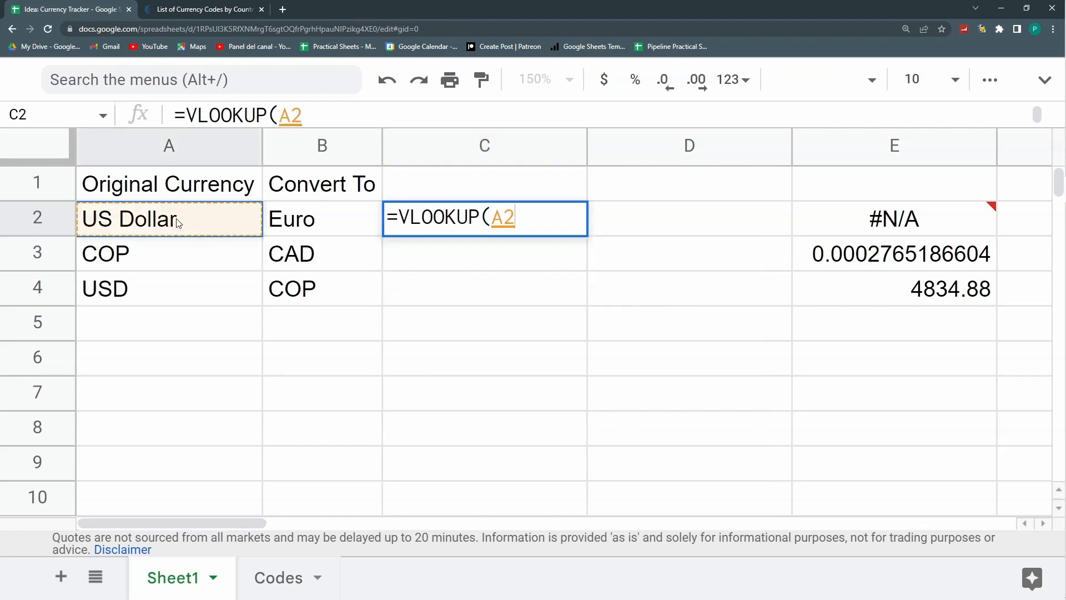
# Complete the VLOOKUP in C2 with the range Codes!B:C, index 2 and is_sorted 0.
pyautogui.write(';')
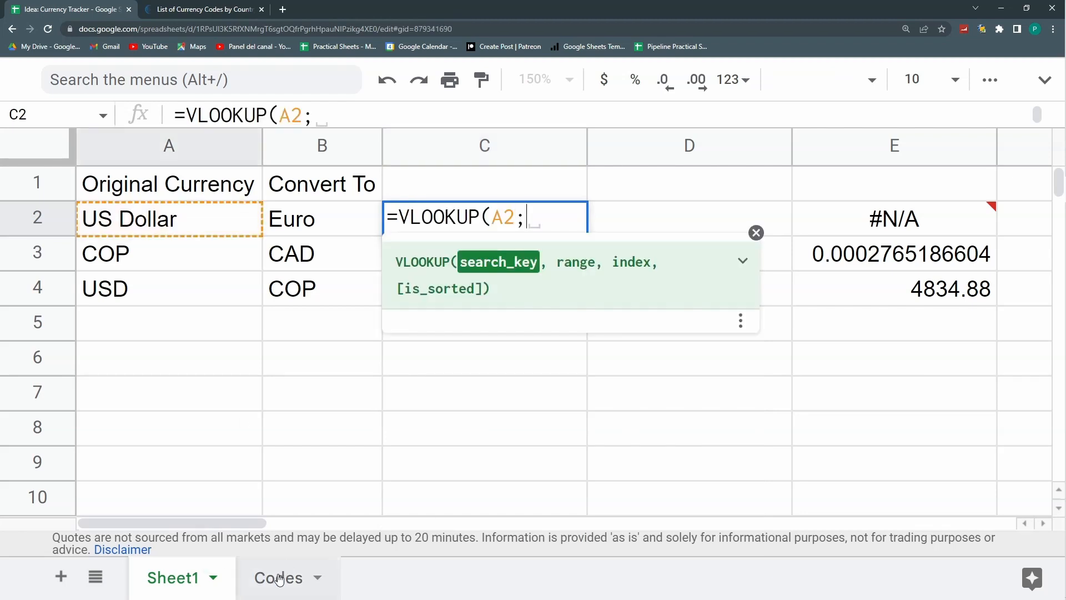
pyautogui.click(280, 578)
pyautogui.moveTo(336, 145); pyautogui.dragTo(454, 141)
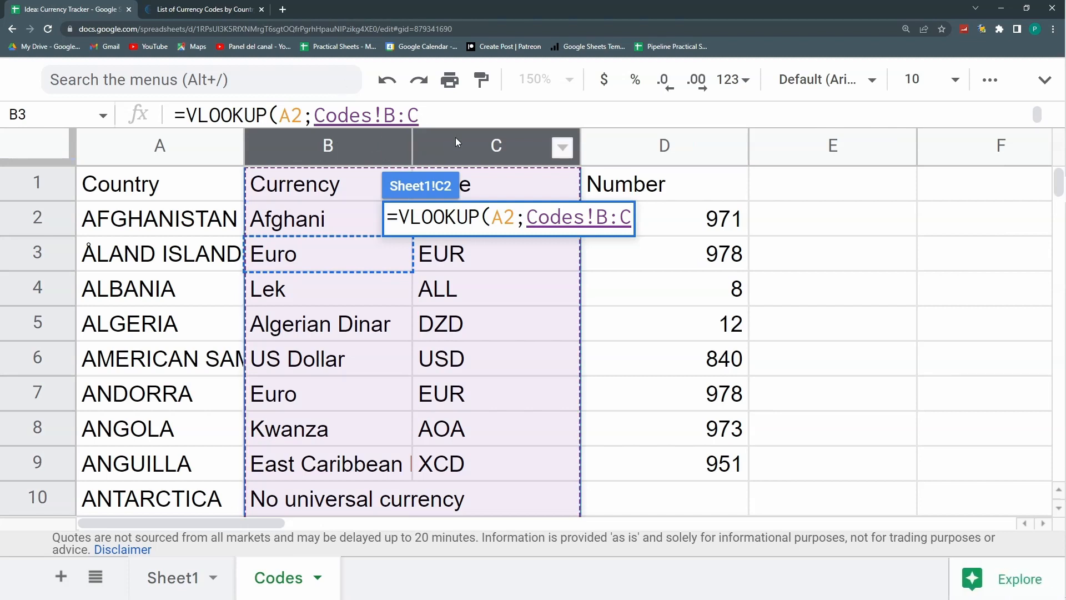
pyautogui.write(';2;0')
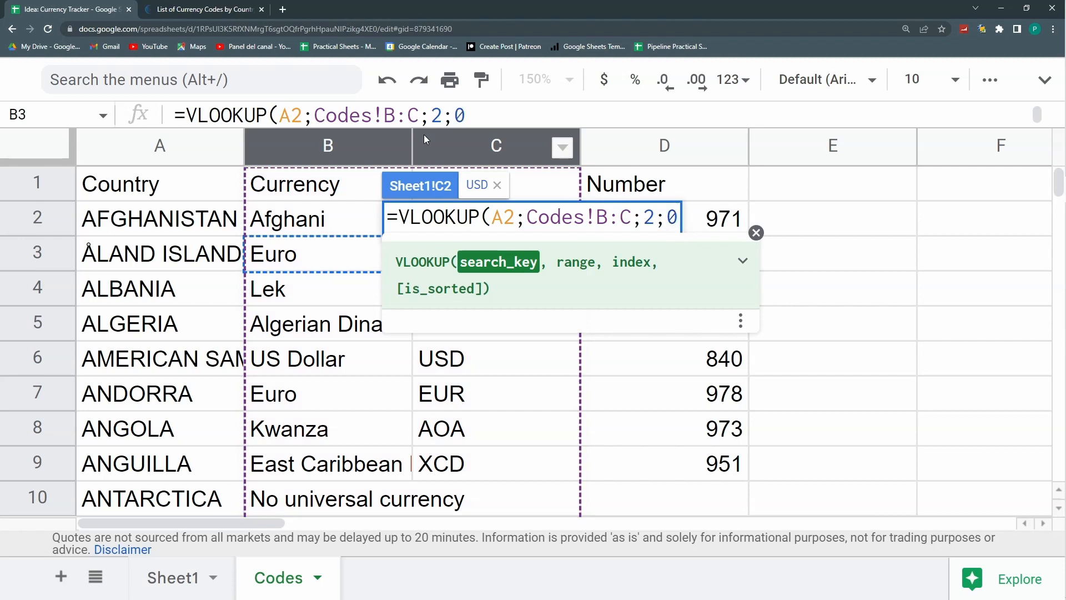
pyautogui.write(')')
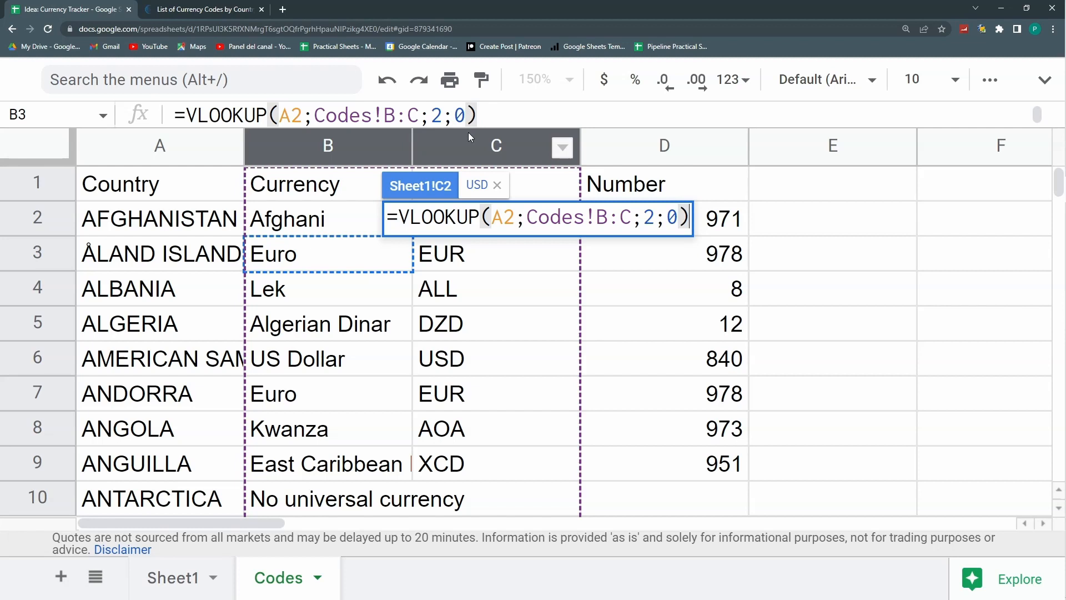
pyautogui.press('Return')
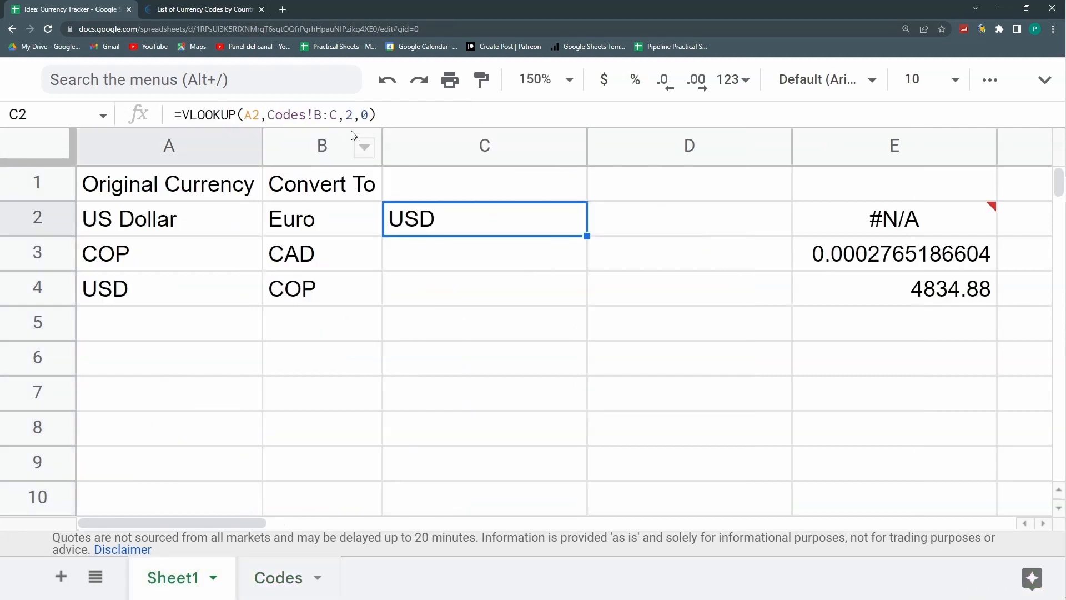
# Make the lookup range in C2's VLOOKUP formula absolute as Codes!$B:$C.
pyautogui.doubleClick(325, 115)
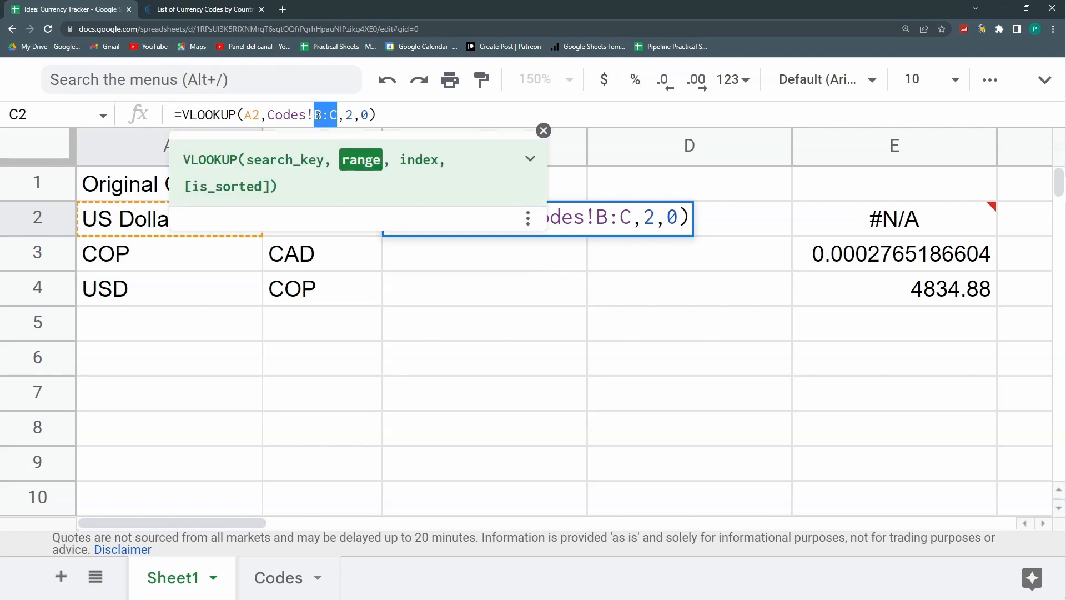
pyautogui.press('F4')
pyautogui.press('Return')
# Fill the VLOOKUP formula from C2 across to D2 and check the copied formula.
pyautogui.click(578, 217)
pyautogui.moveTo(587, 235); pyautogui.dragTo(668, 233)
pyautogui.click(655, 225)
pyautogui.click(549, 228)
pyautogui.click(617, 217)
# Change the GOOGLEFINANCE formula in E2 to reference the codes in C2 and D2 instead of A2 and B2.
pyautogui.click(828, 220)
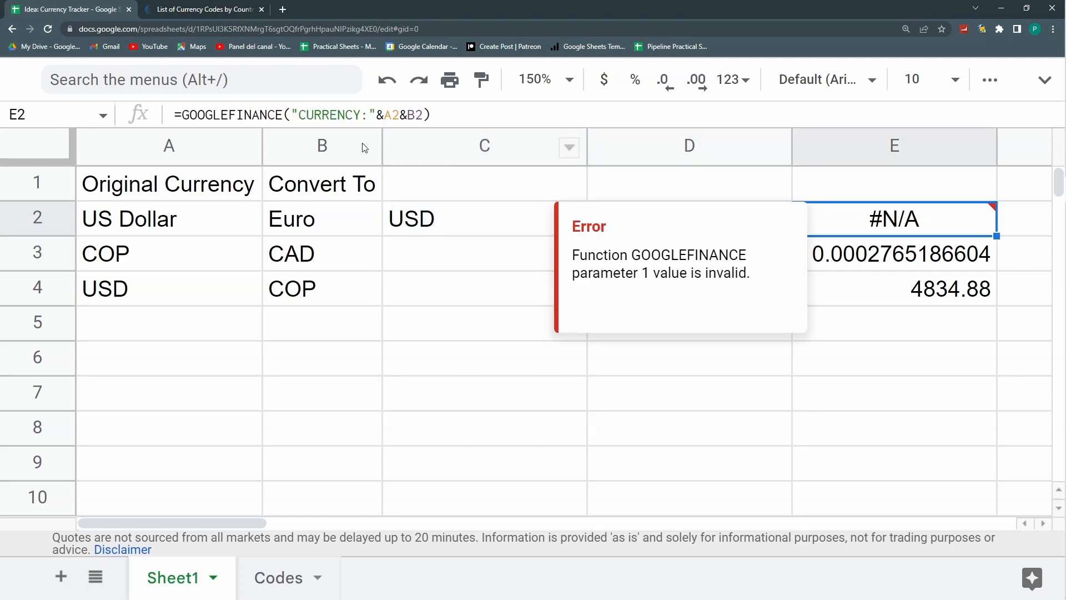
pyautogui.click(401, 113)
pyautogui.moveTo(399, 114); pyautogui.dragTo(385, 114)
pyautogui.write('c2')
pyautogui.moveTo(423, 114); pyautogui.dragTo(407, 114)
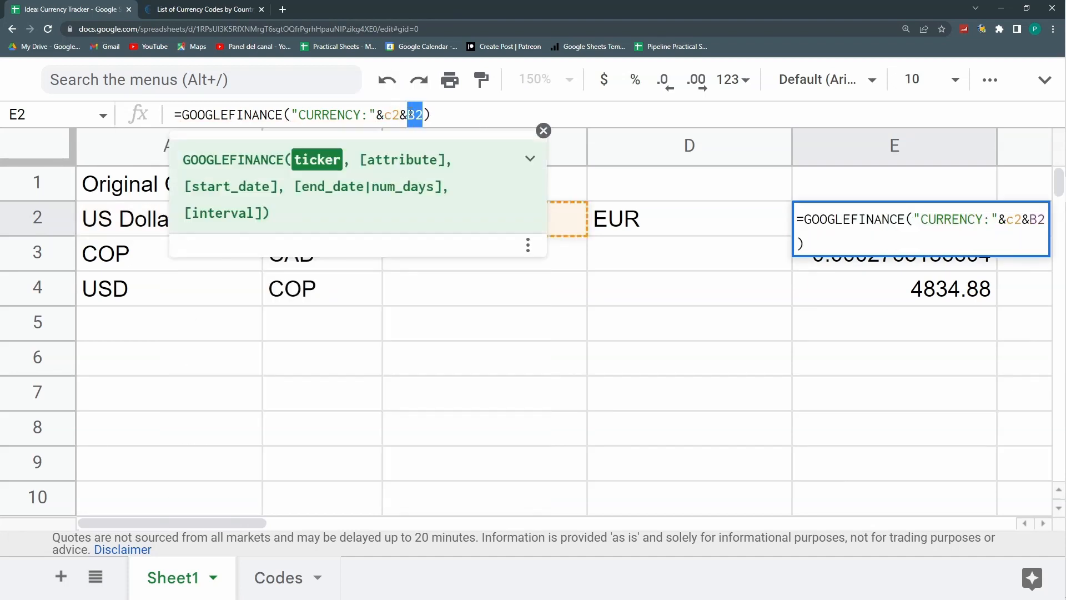
pyautogui.write('d2')
pyautogui.press('Return')
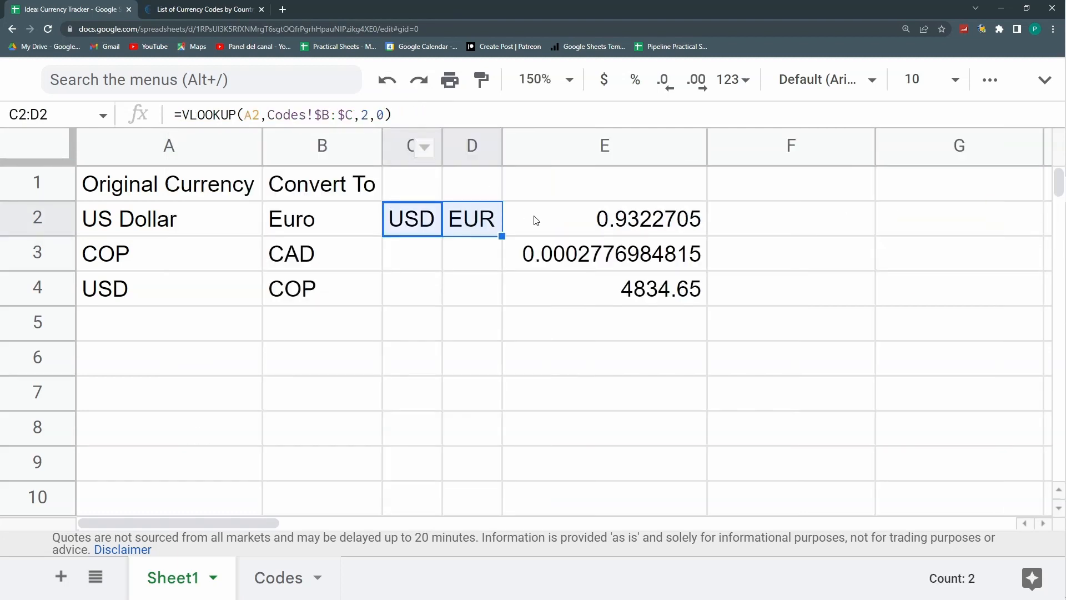
pyautogui.click(574, 219)
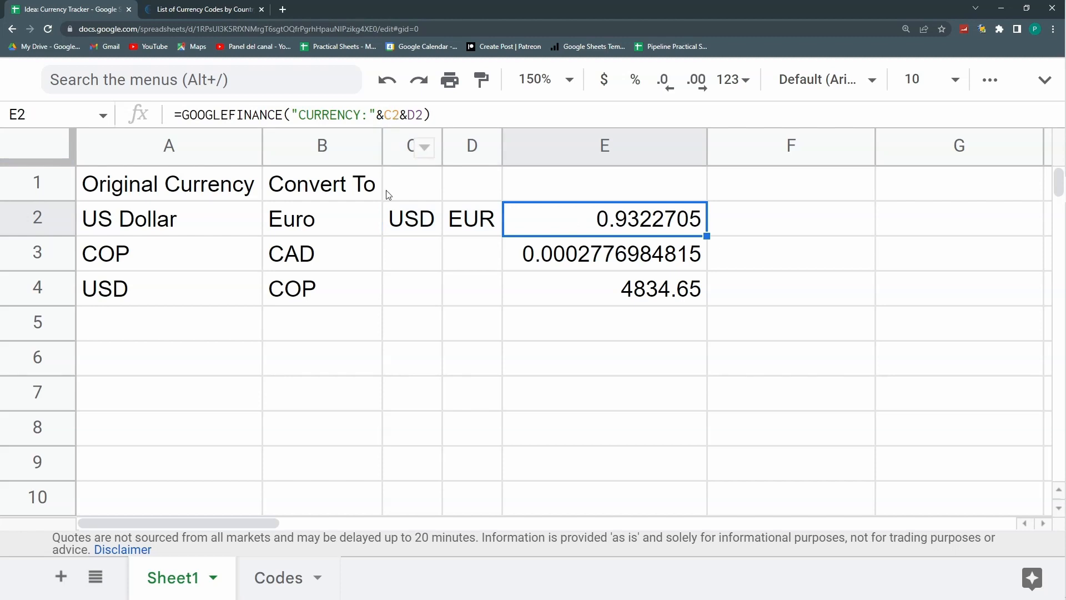
# Enter the headers Origin Code in C1 and Conversion Code in D1.
pyautogui.click(408, 189)
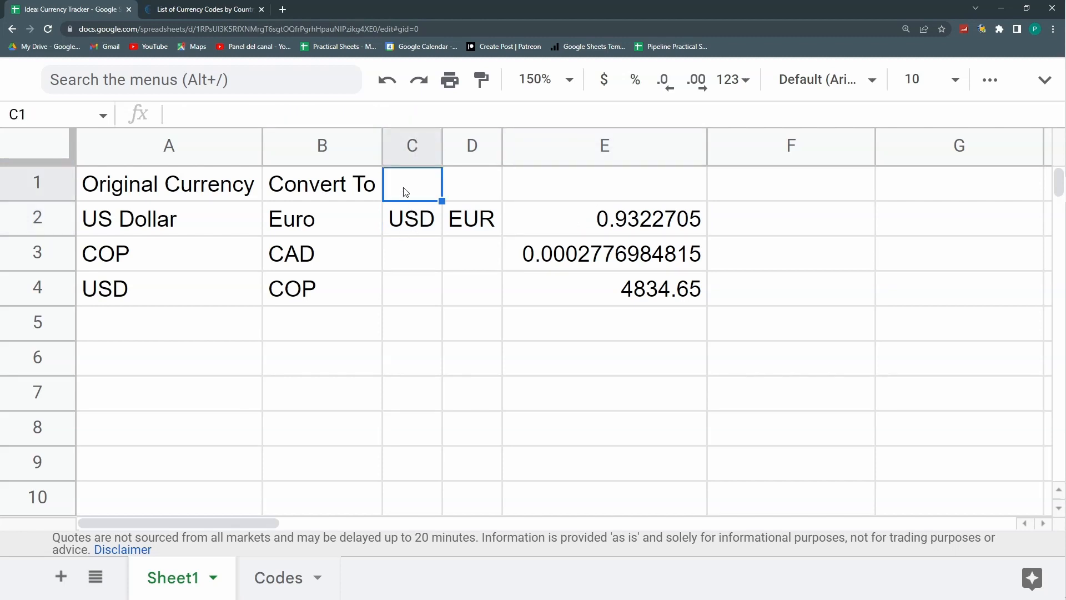
pyautogui.write('Origin Code')
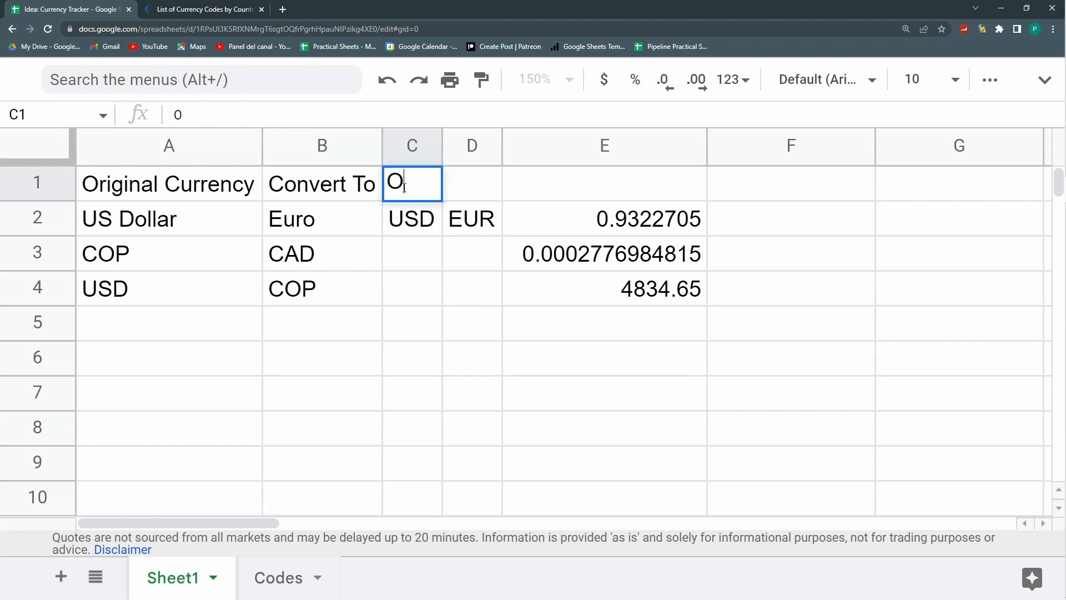
pyautogui.press('Tab')
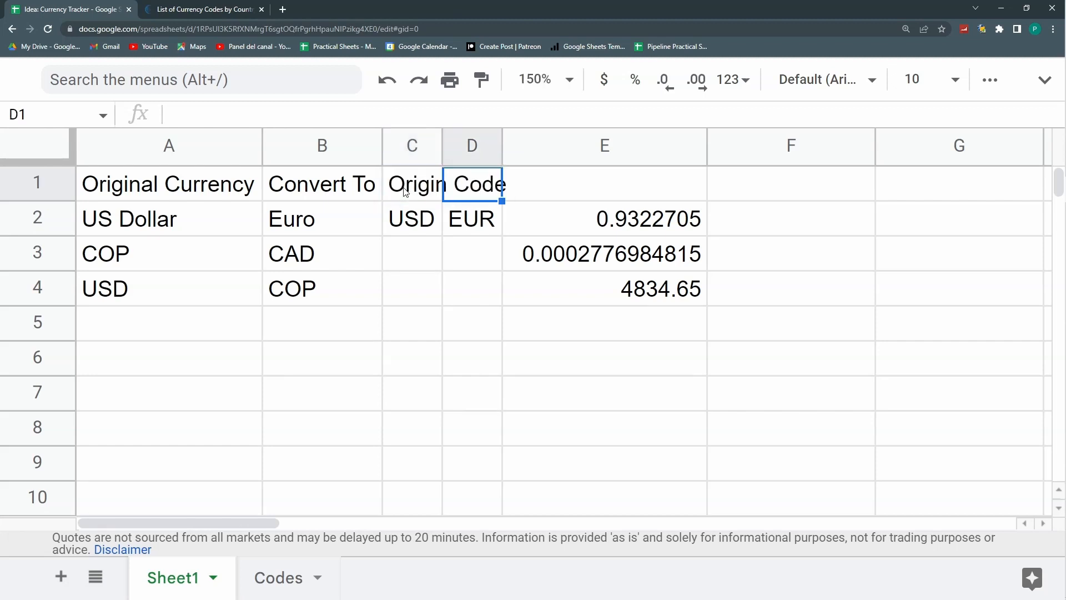
pyautogui.write('Conversi')
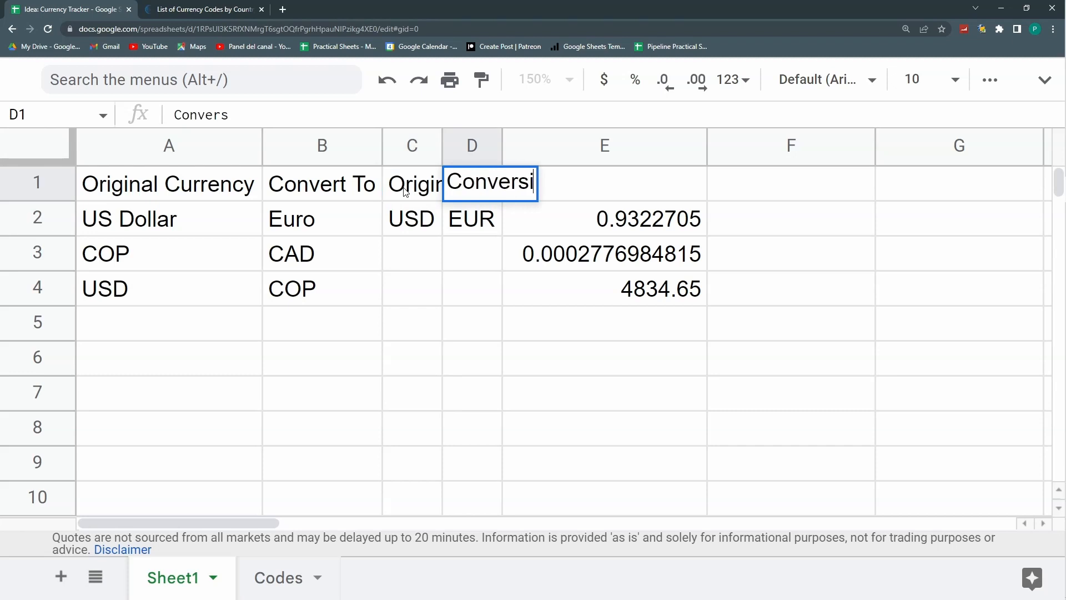
pyautogui.write('on Code')
pyautogui.press('Return')
# Format header row 1 with font size 8 and wrapped text.
pyautogui.click(38, 182)
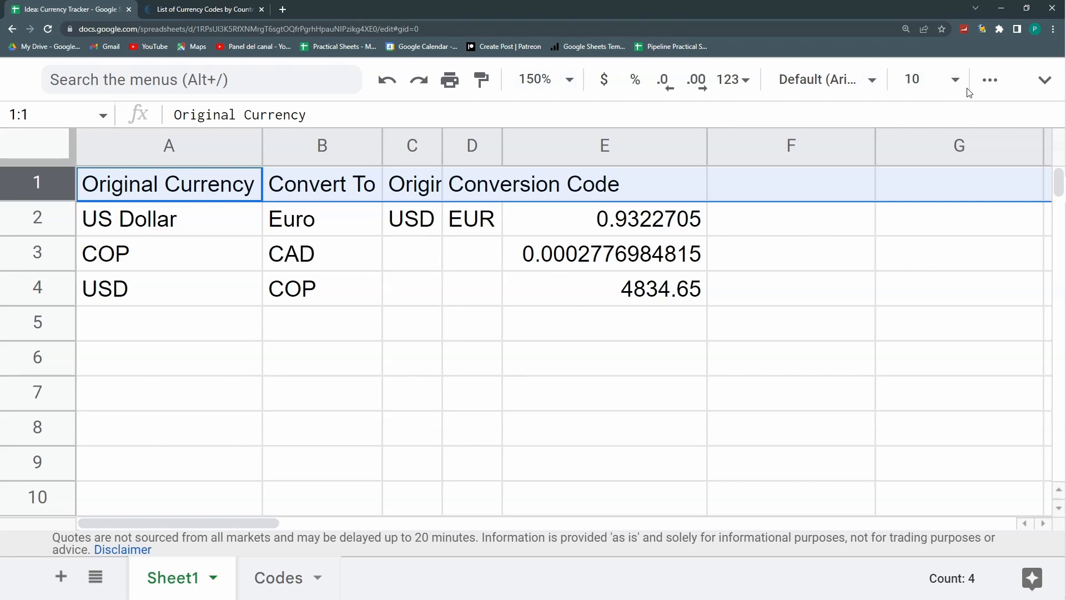
pyautogui.click(955, 79)
pyautogui.click(913, 192)
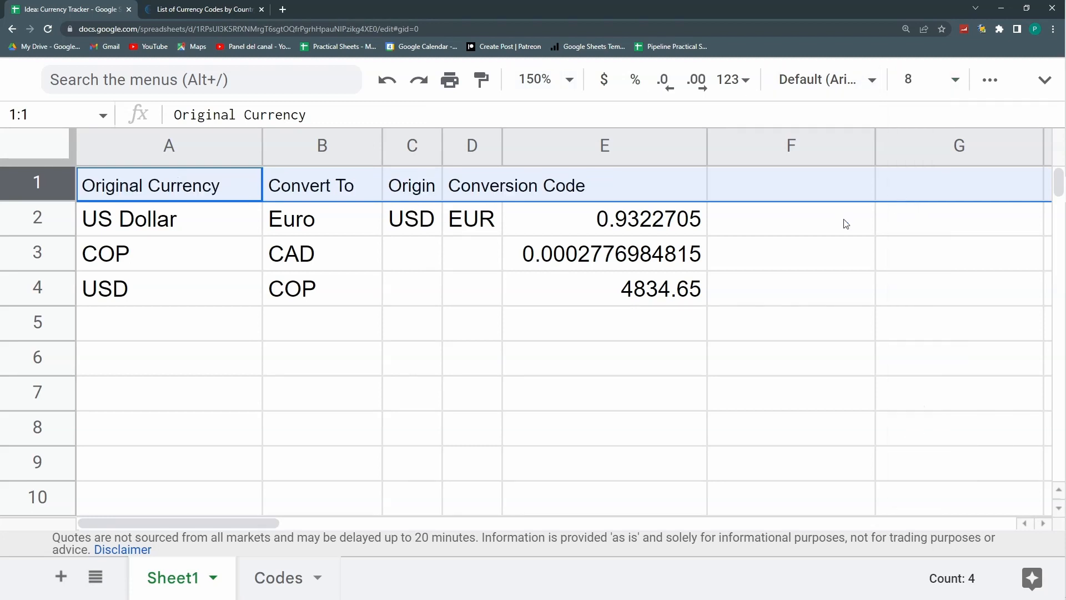
pyautogui.click(991, 81)
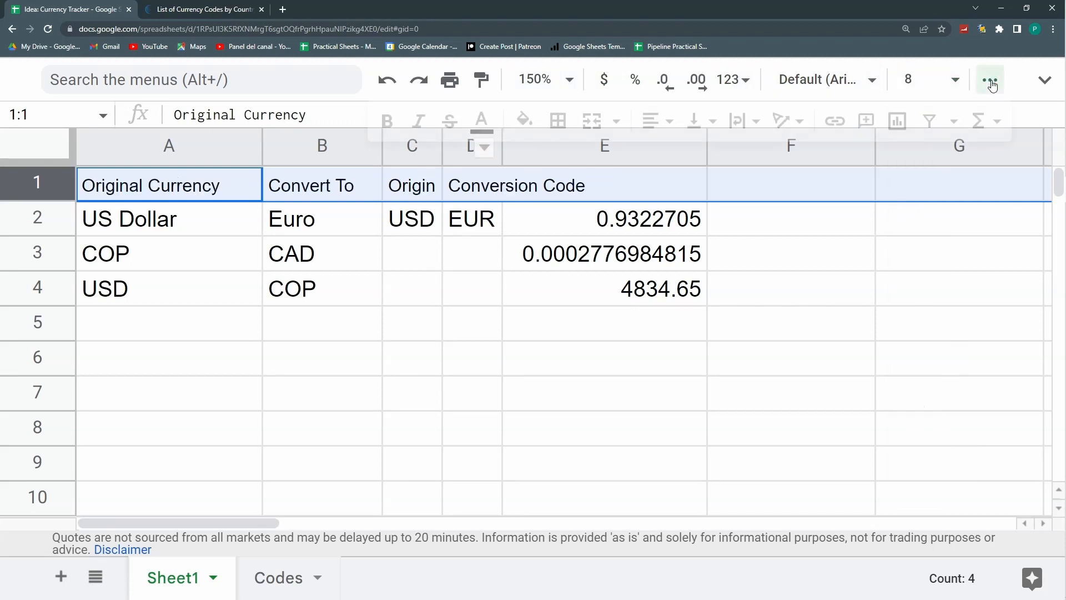
pyautogui.click(743, 132)
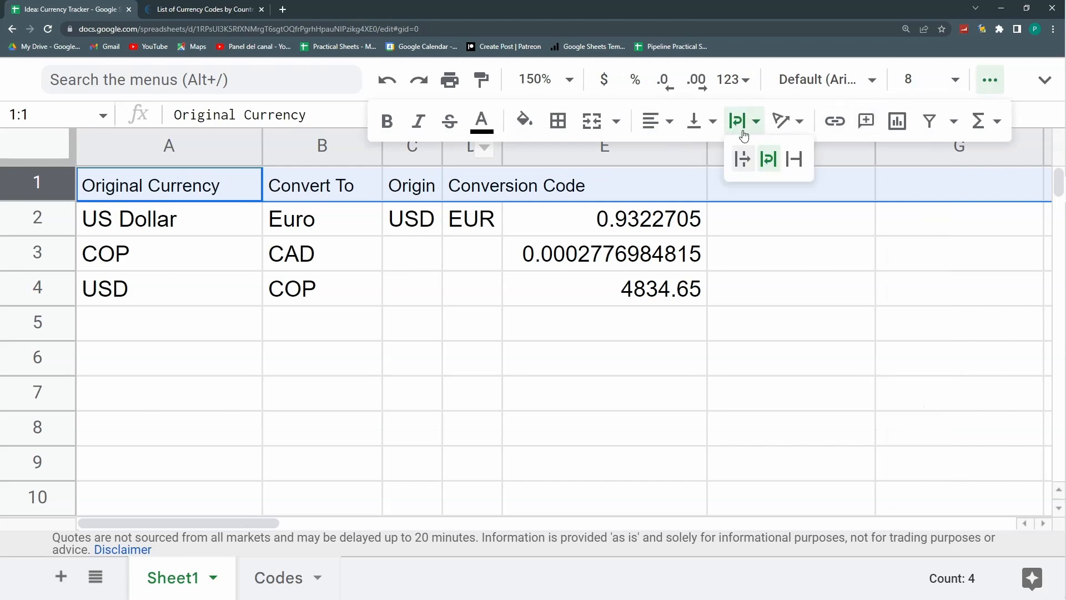
pyautogui.click(769, 159)
# Widen column D so the Conversion Code header fits.
pyautogui.click(412, 419)
pyautogui.moveTo(502, 151); pyautogui.dragTo(545, 153)
pyautogui.click(489, 189)
# Fill the VLOOKUP formulas from C2:D2 down through row 4 and check the copied formula in C3.
pyautogui.moveTo(423, 237); pyautogui.dragTo(544, 311)
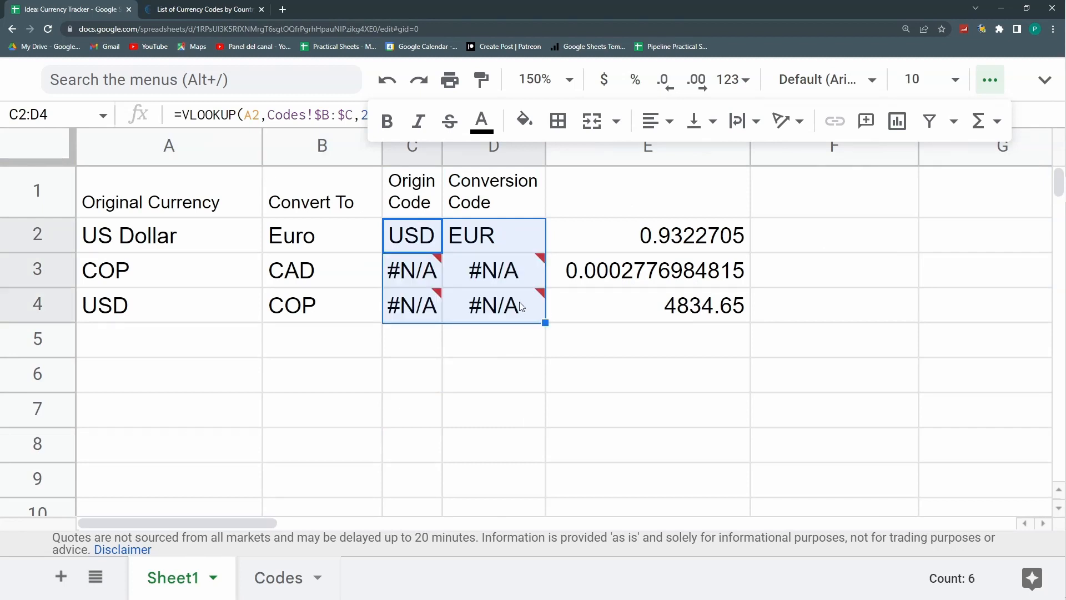
pyautogui.click(394, 238)
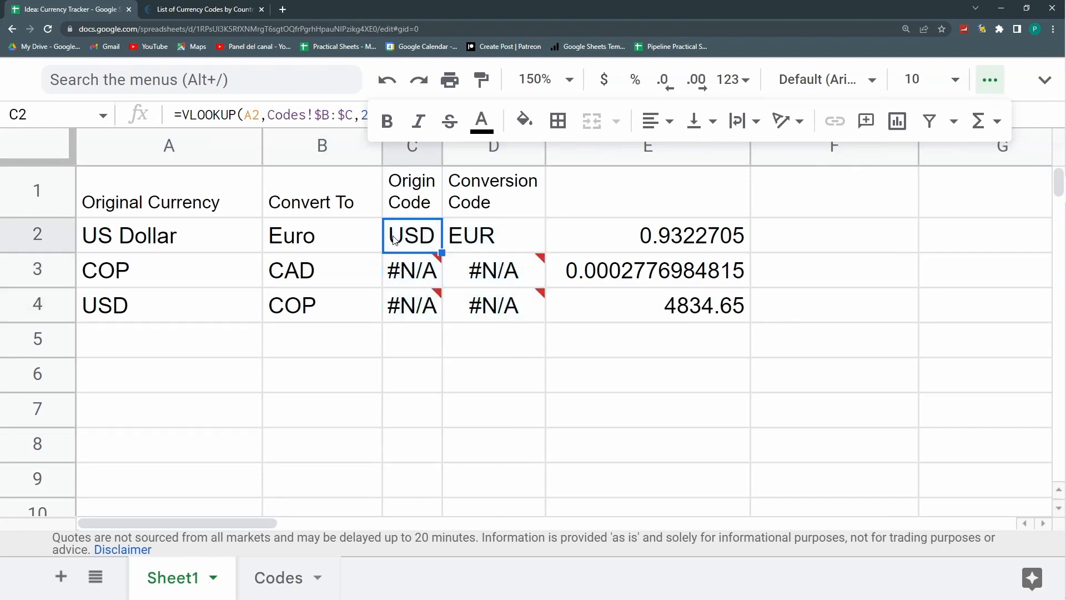
pyautogui.click(408, 272)
pyautogui.doubleClick(409, 272)
pyautogui.press('Escape')
pyautogui.click(229, 271)
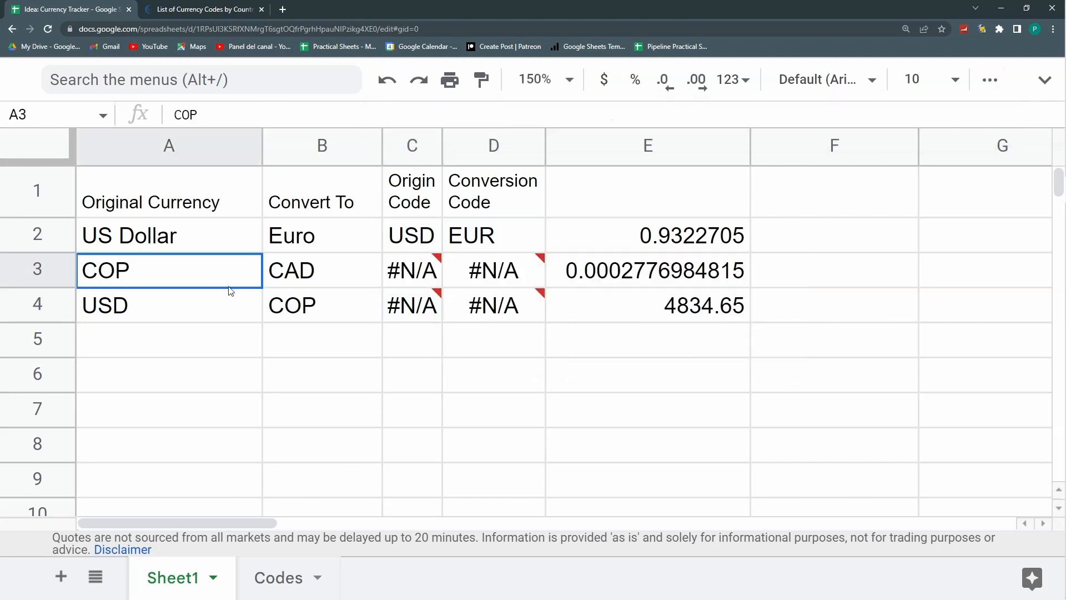
pyautogui.moveTo(228, 286); pyautogui.dragTo(326, 300)
pyautogui.click(236, 278)
# Add a dropdown validation rule to A2 with the criteria Dropdown (from a range).
pyautogui.click(216, 240)
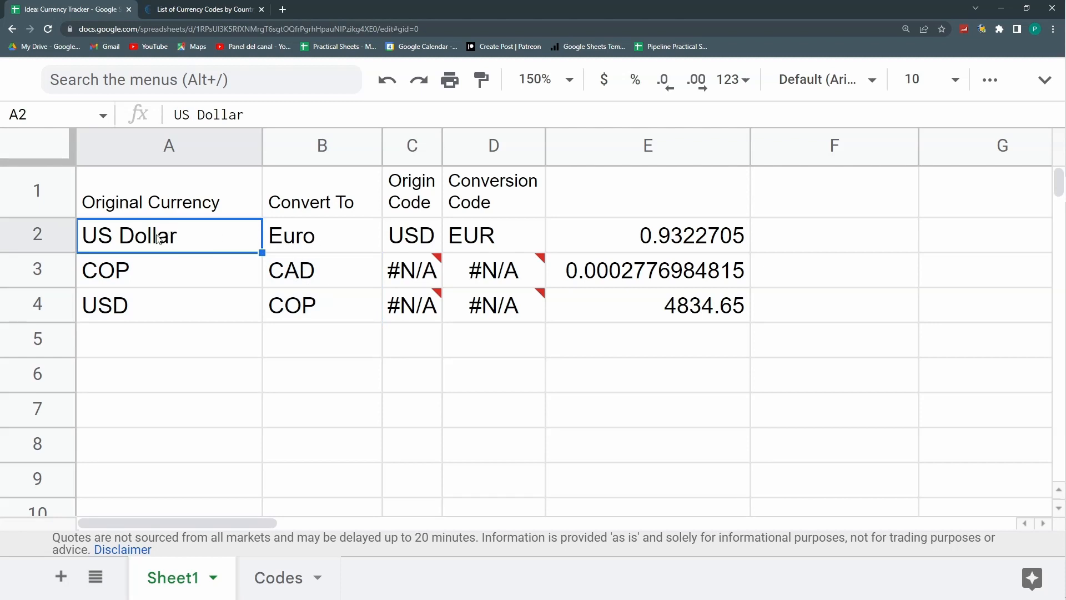
pyautogui.rightClick(192, 237)
pyautogui.scroll(-5, 240, 311)
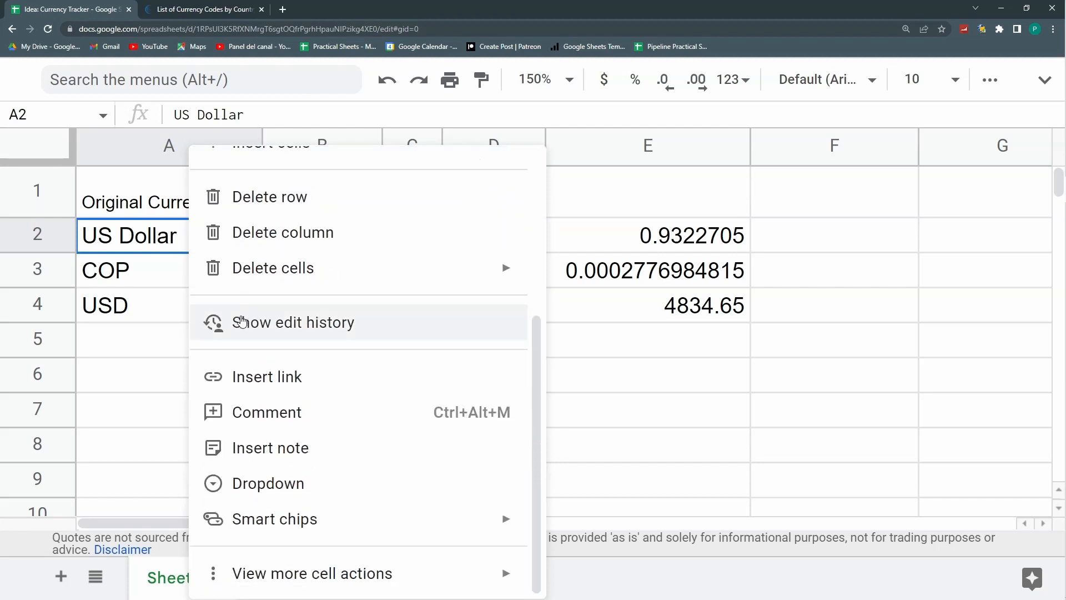
pyautogui.click(286, 484)
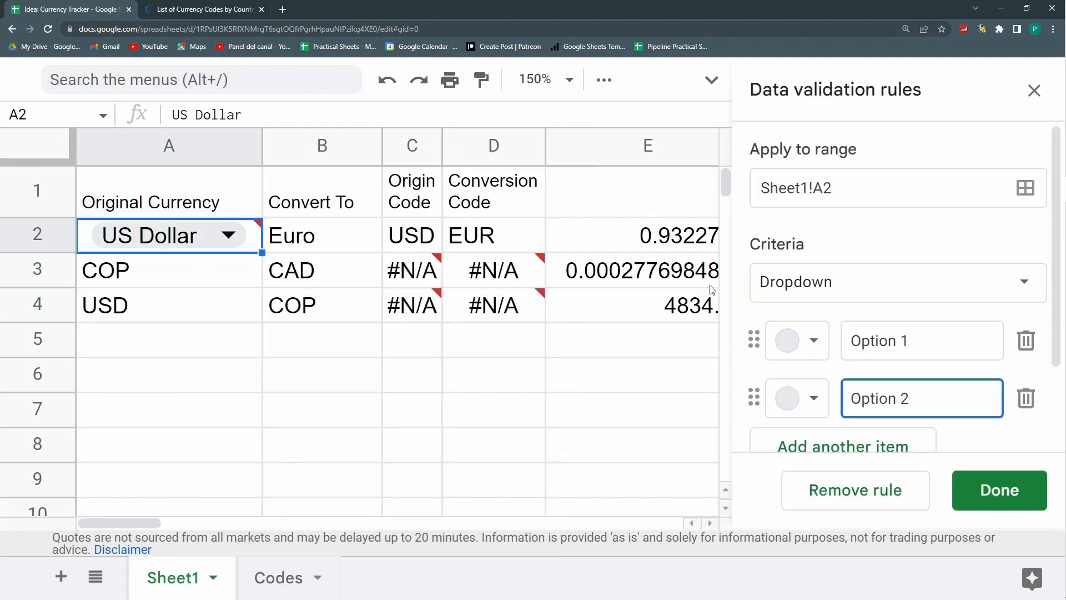
pyautogui.scroll(-2, 941, 324)
pyautogui.scroll(2, 941, 324)
pyautogui.click(1001, 282)
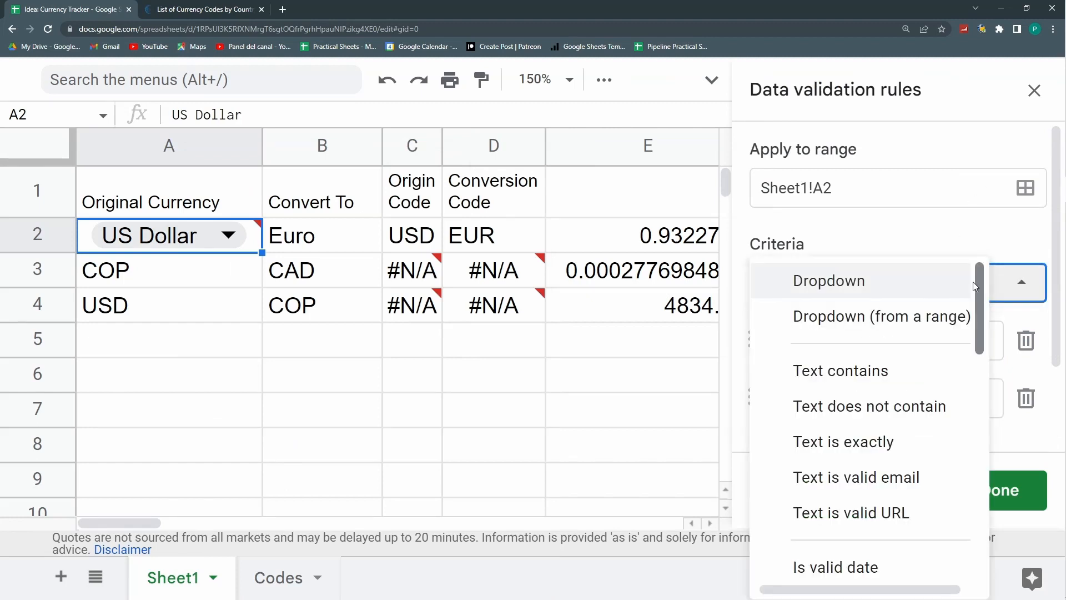
pyautogui.click(914, 321)
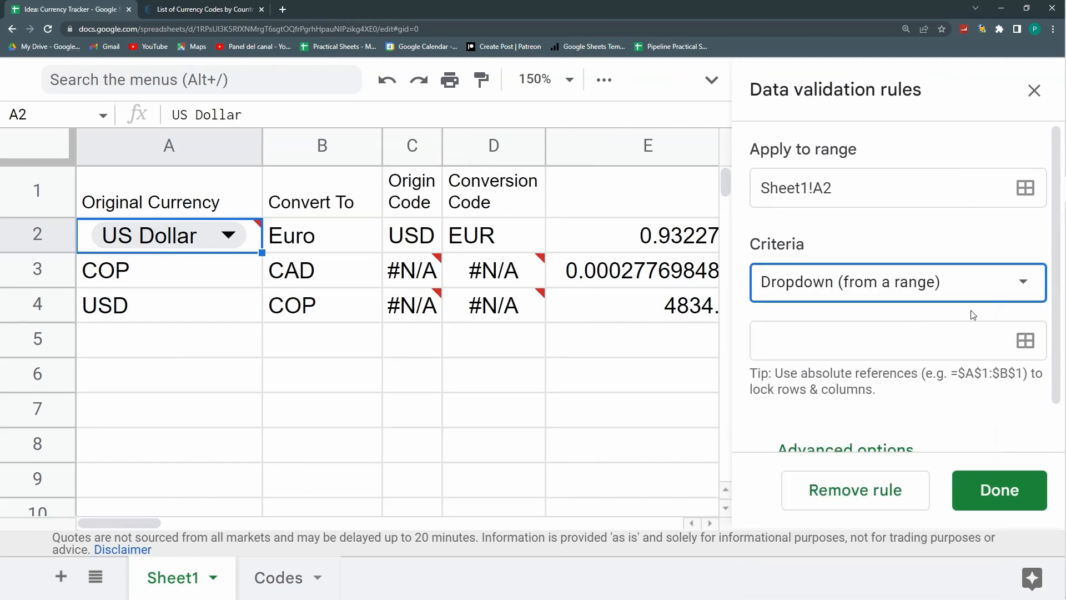
# Use the currency names in Codes!B2:B as the dropdown's source range and save the rule.
pyautogui.click(1025, 340)
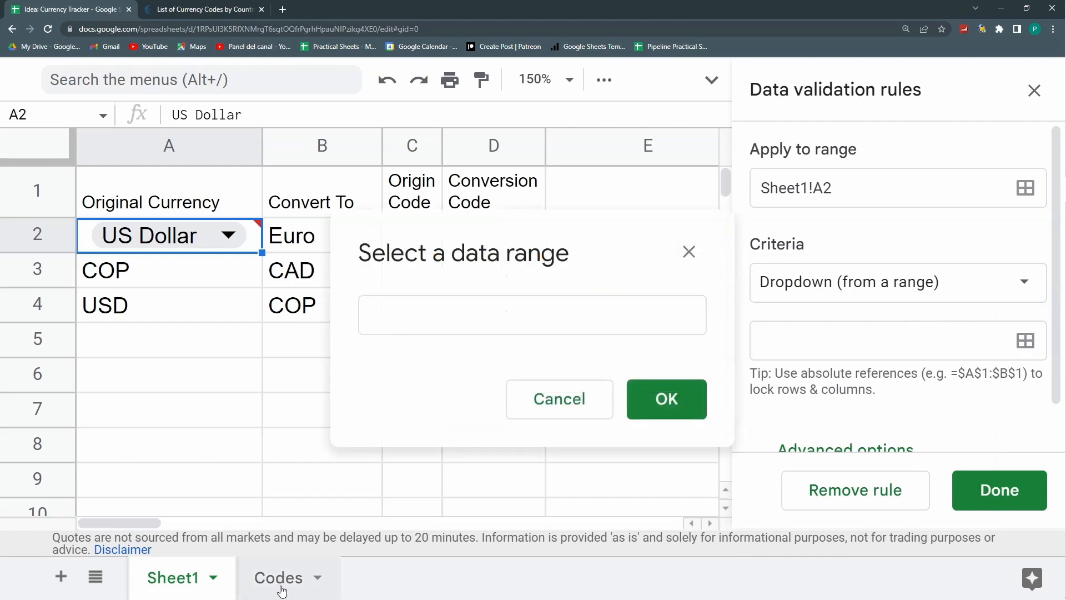
pyautogui.click(281, 587)
pyautogui.click(276, 222)
pyautogui.click(466, 319)
pyautogui.write(':B')
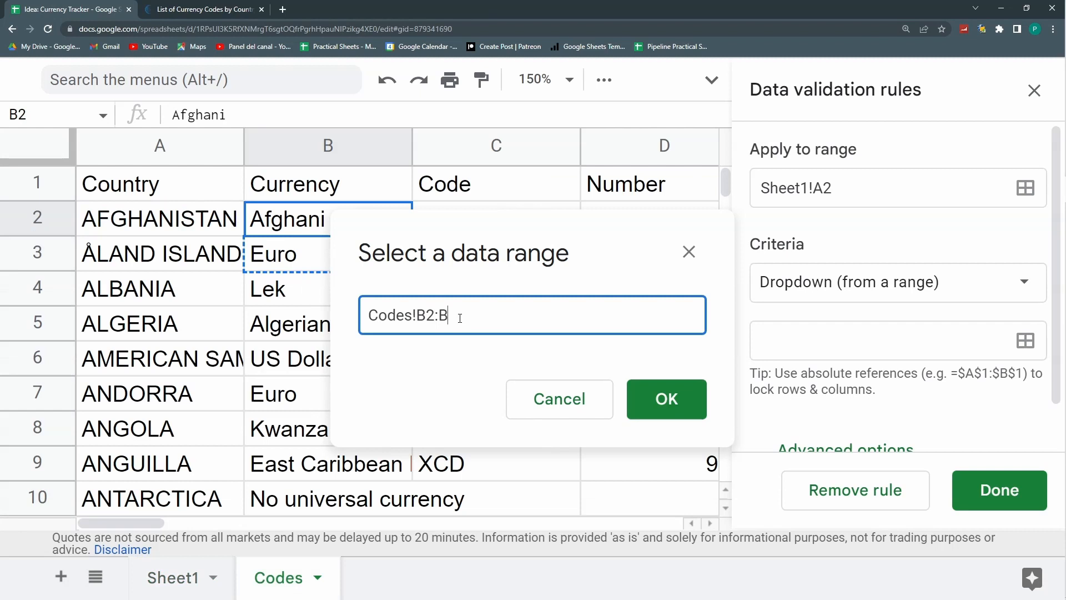
pyautogui.click(672, 408)
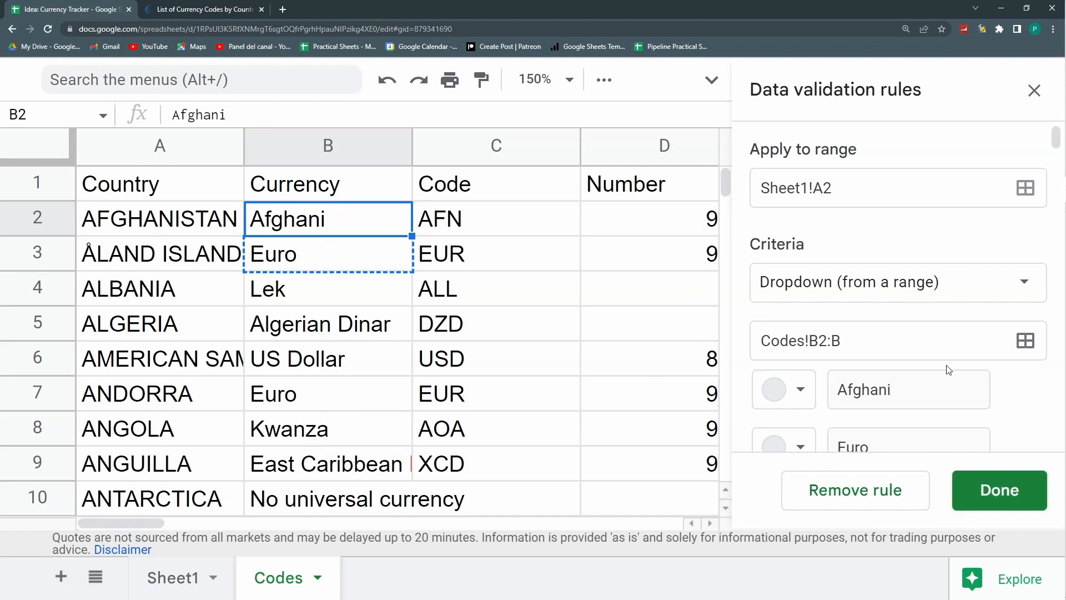
pyautogui.scroll(-2, 950, 366)
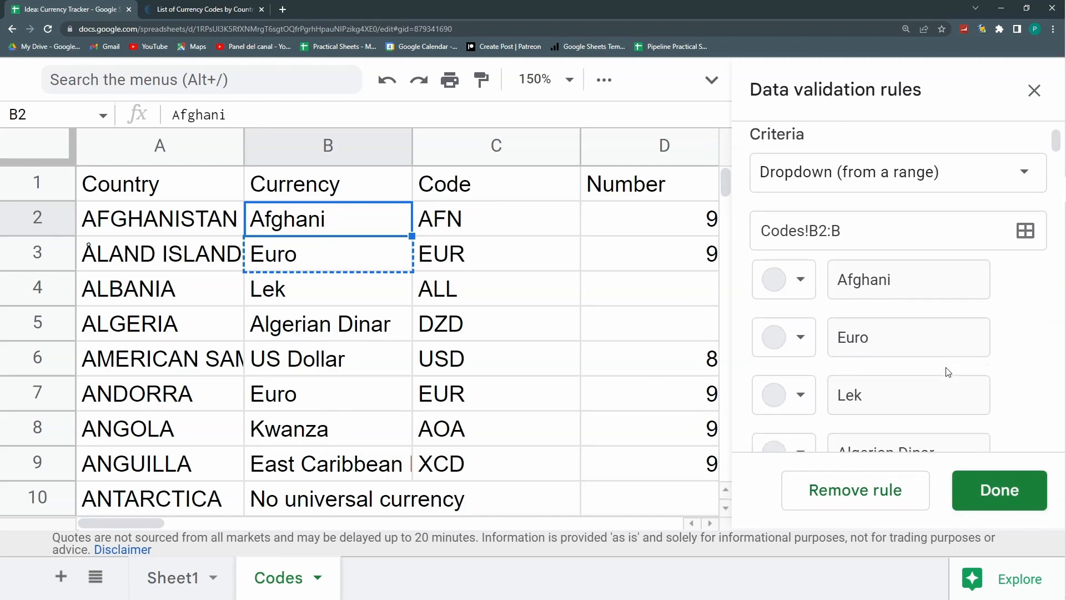
pyautogui.click(994, 491)
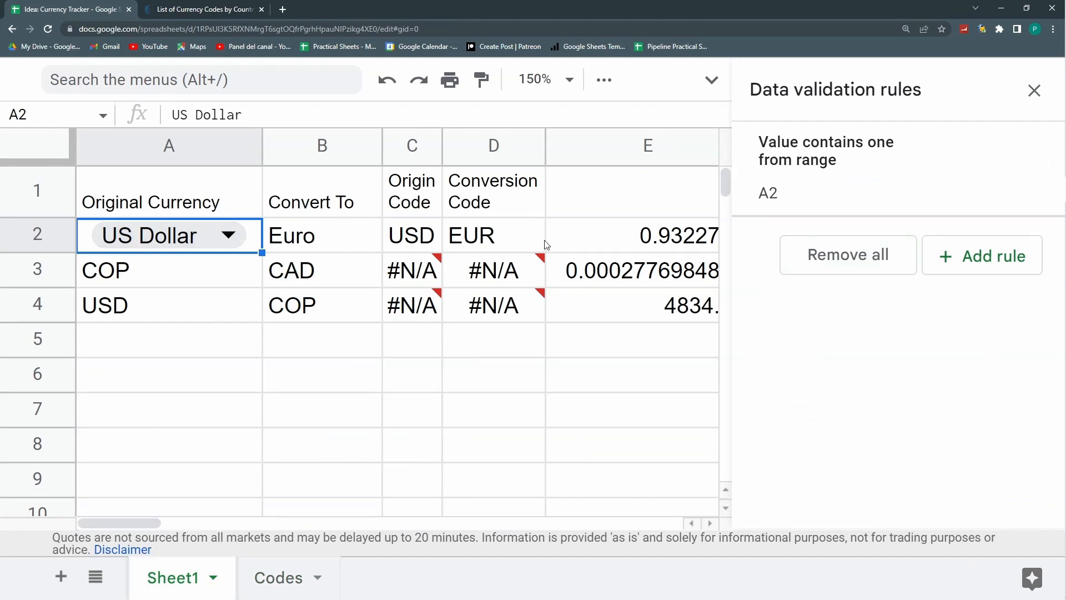
# Extend the dropdown rule's applied range to A2:B and fit column B's width to its contents.
pyautogui.click(780, 177)
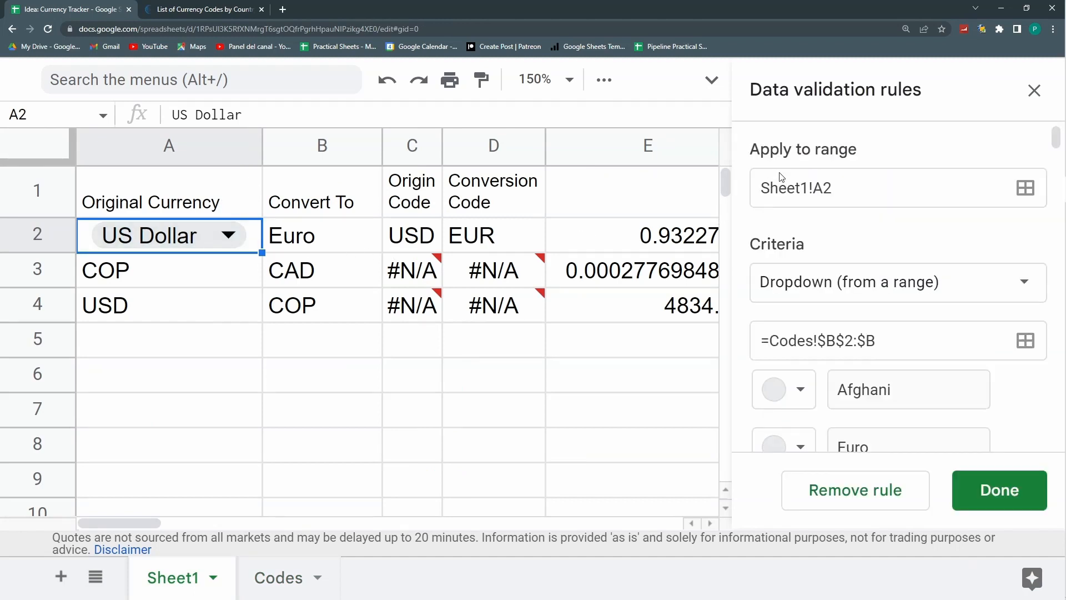
pyautogui.click(845, 192)
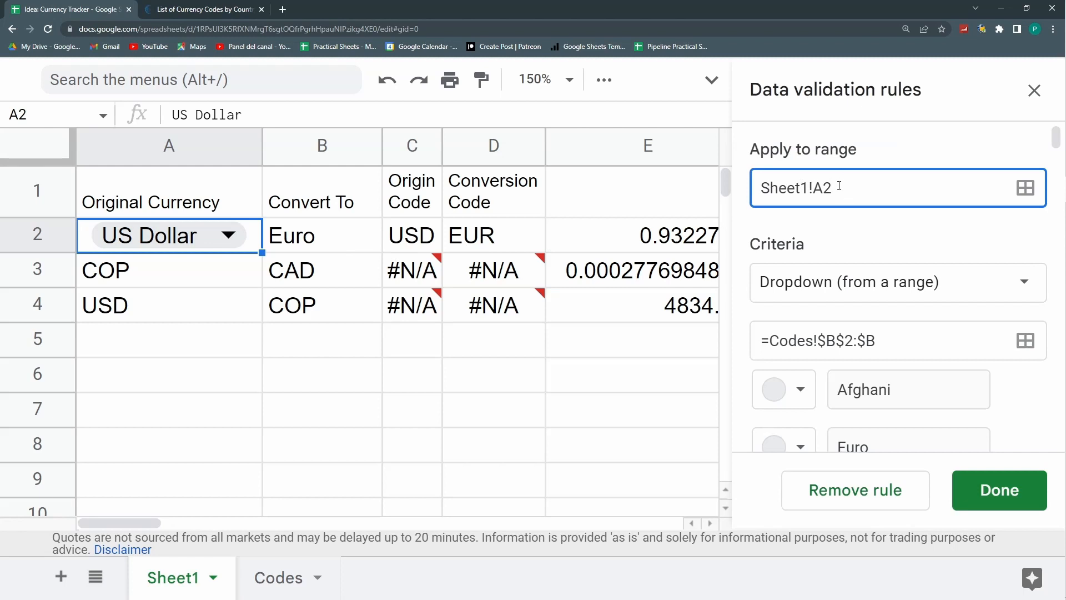
pyautogui.write(':A')
pyautogui.write('B')
pyautogui.click(994, 489)
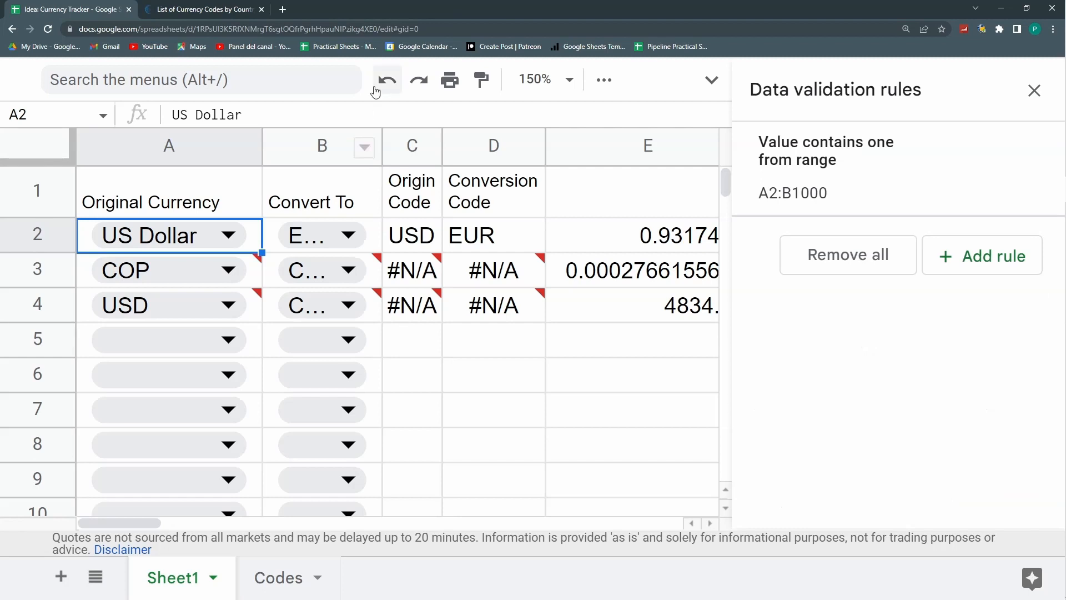
pyautogui.doubleClick(378, 141)
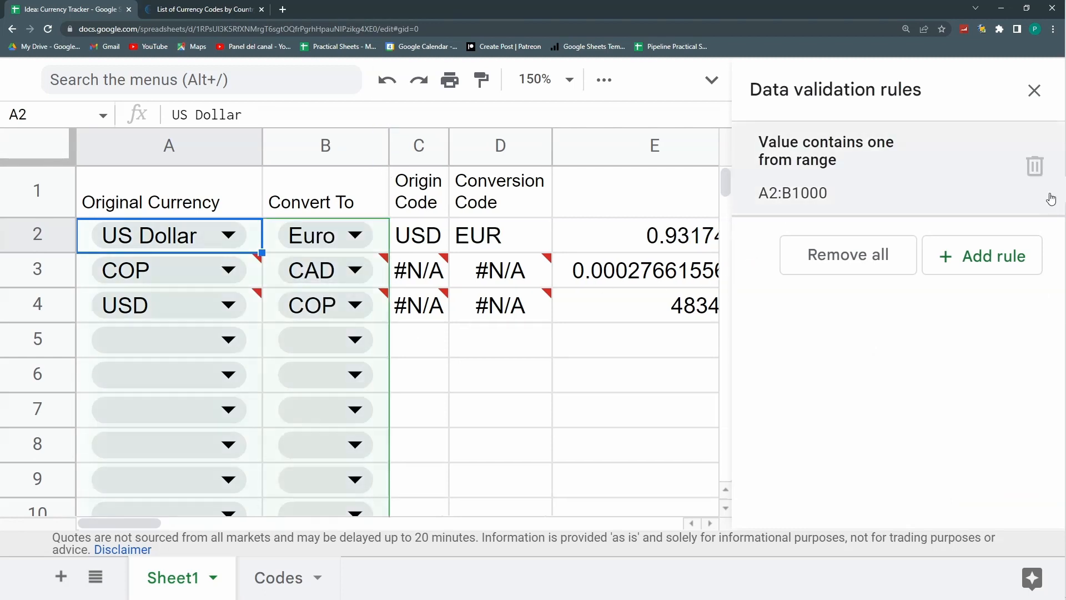
# Reopen the currency dropdown rule and color its Euro option dark red.
pyautogui.click(971, 163)
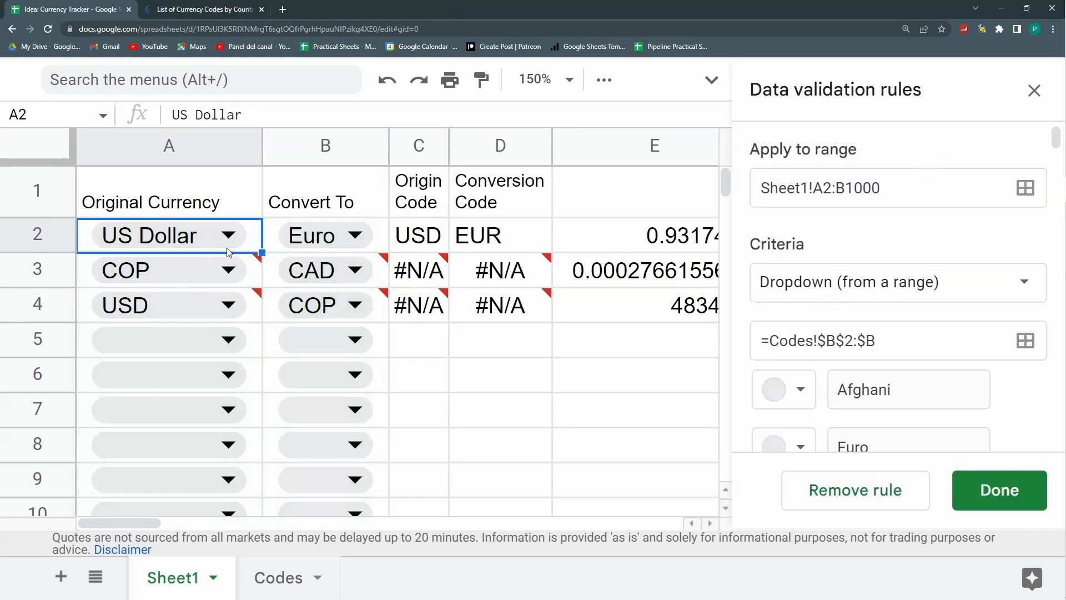
pyautogui.scroll(-3, 810, 281)
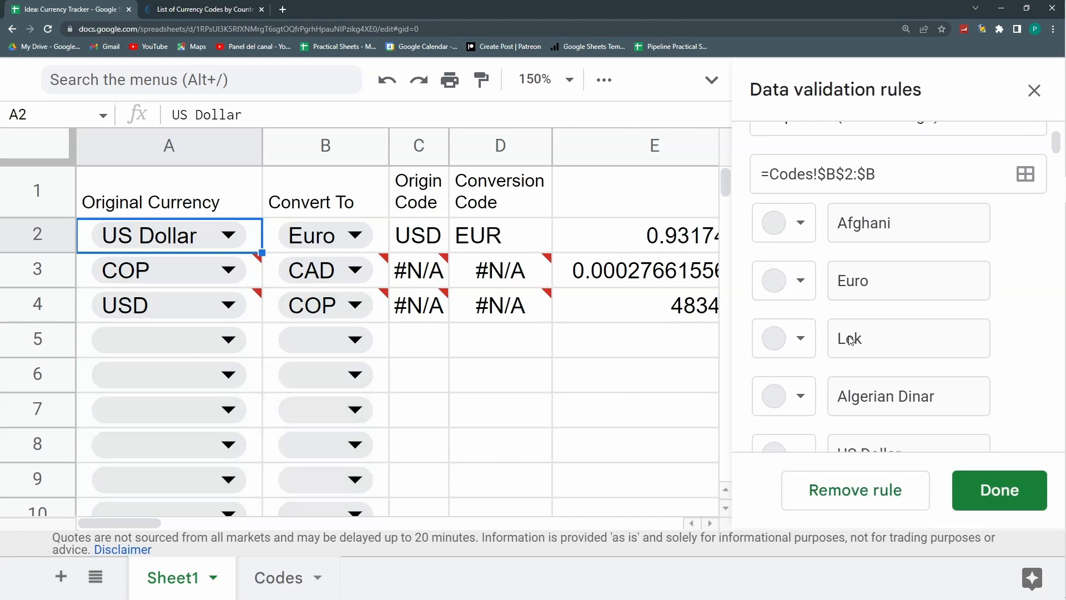
pyautogui.click(800, 281)
pyautogui.click(563, 402)
pyautogui.click(563, 401)
# Color the US Dollar option of the dropdown rule dark blue.
pyautogui.scroll(-3, 855, 327)
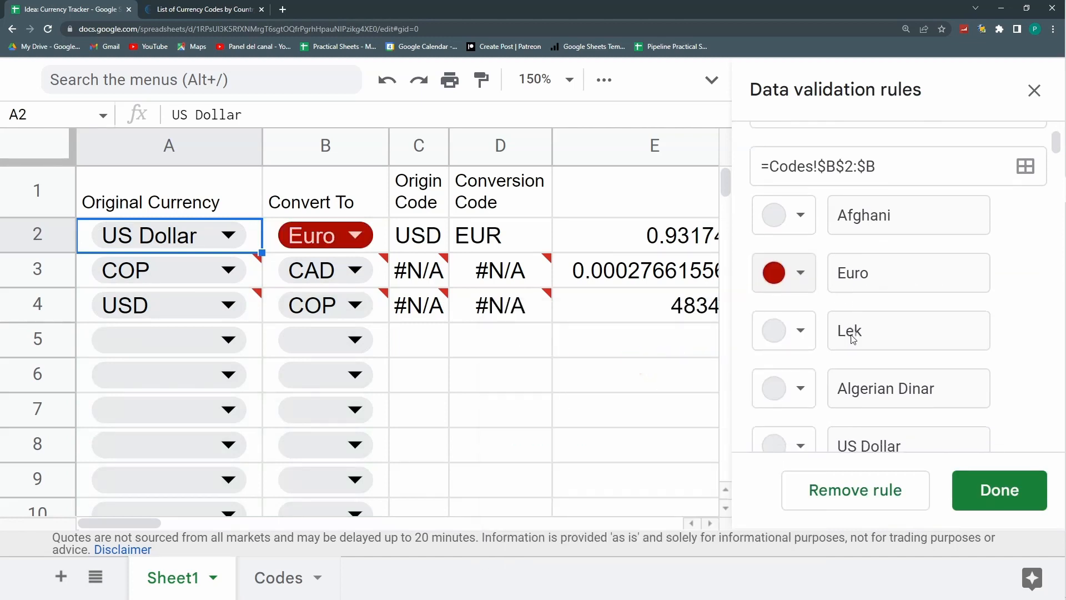
pyautogui.click(800, 287)
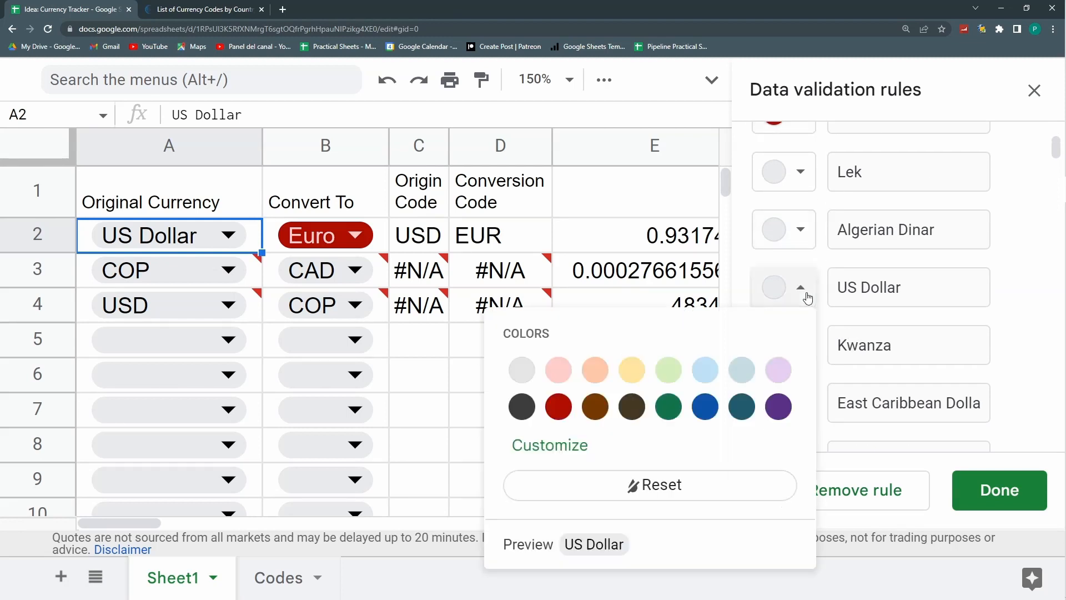
pyautogui.click(704, 369)
pyautogui.click(707, 408)
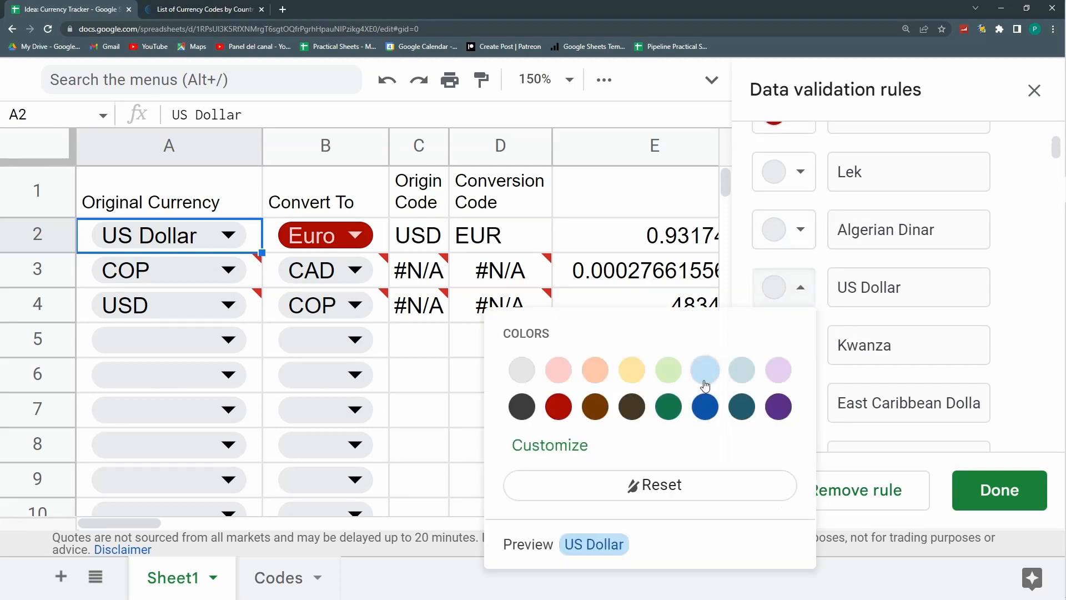
pyautogui.click(707, 407)
pyautogui.click(456, 377)
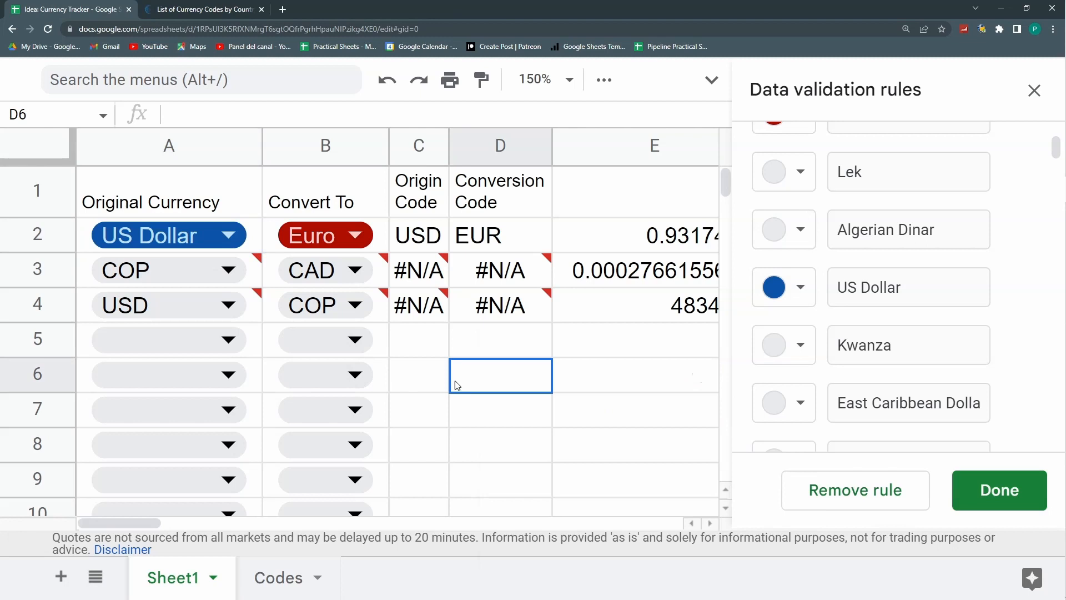
# Look through the currency choices in A2's dropdown list.
pyautogui.click(233, 237)
pyautogui.scroll(-1, 222, 340)
pyautogui.scroll(1, 220, 340)
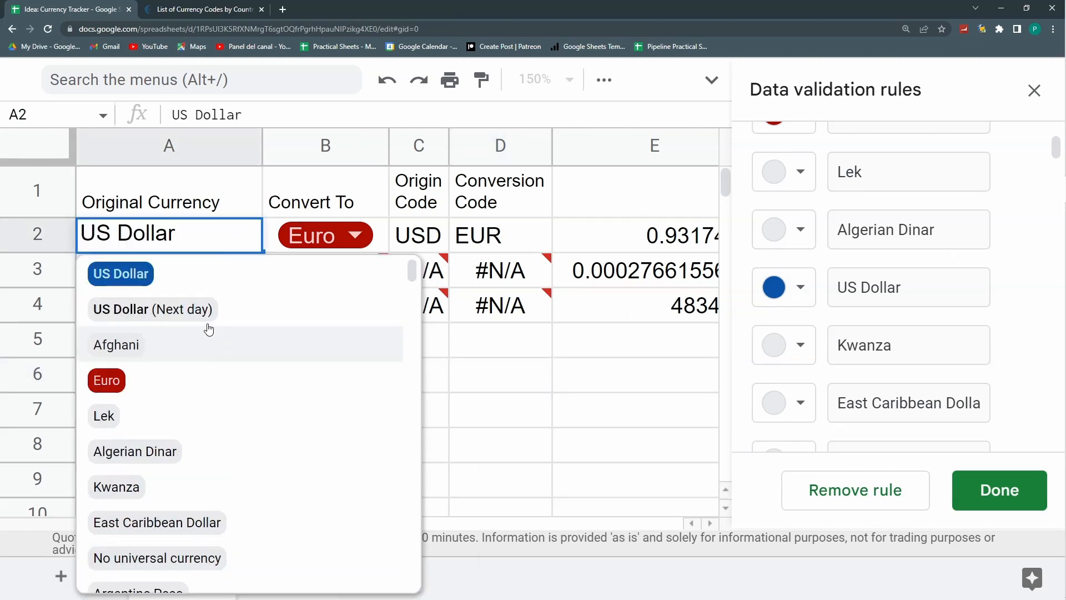
pyautogui.scroll(-2, 183, 377)
pyautogui.scroll(2, 181, 386)
# Keep US Dollar in A2 and replace A3's entry with Colombian Peso from its dropdown.
pyautogui.click(233, 272)
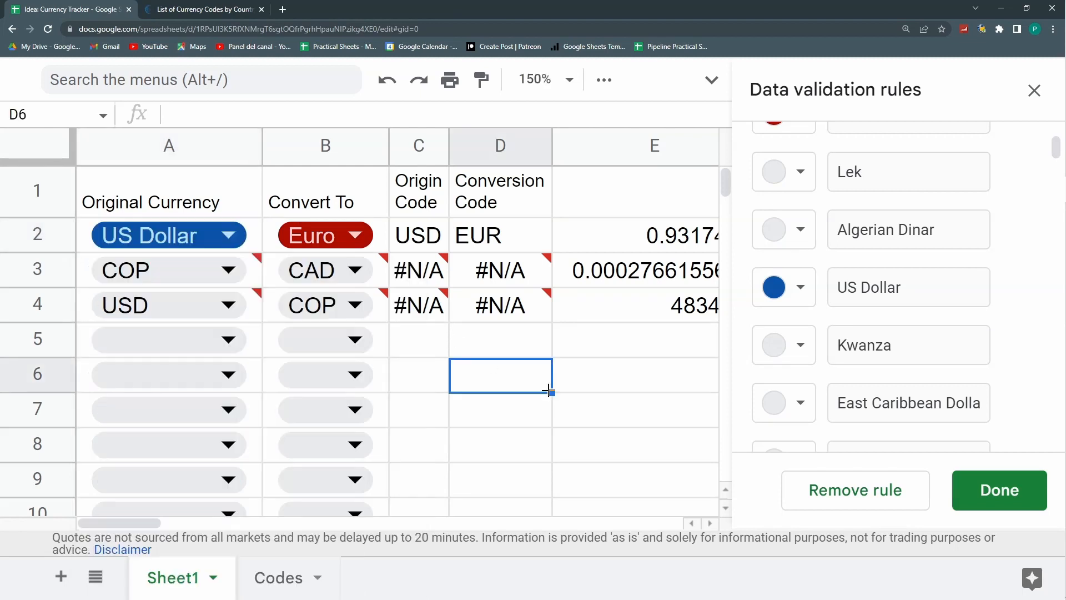
pyautogui.click(233, 267)
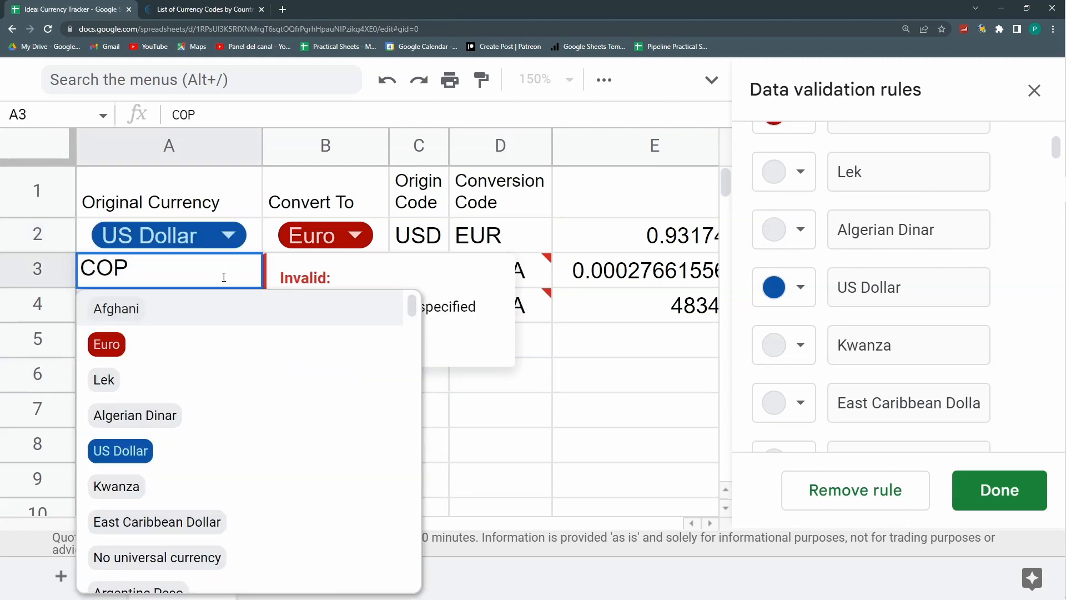
pyautogui.scroll(-5, 172, 404)
pyautogui.scroll(1, 161, 311)
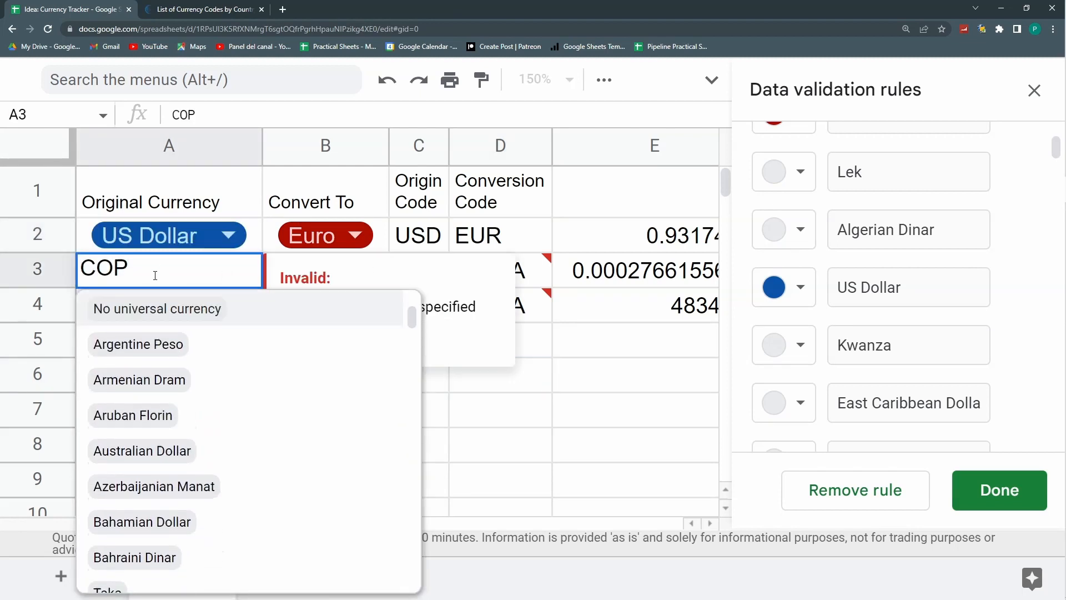
pyautogui.moveTo(155, 276); pyautogui.dragTo(3, 274)
pyautogui.write('olo')
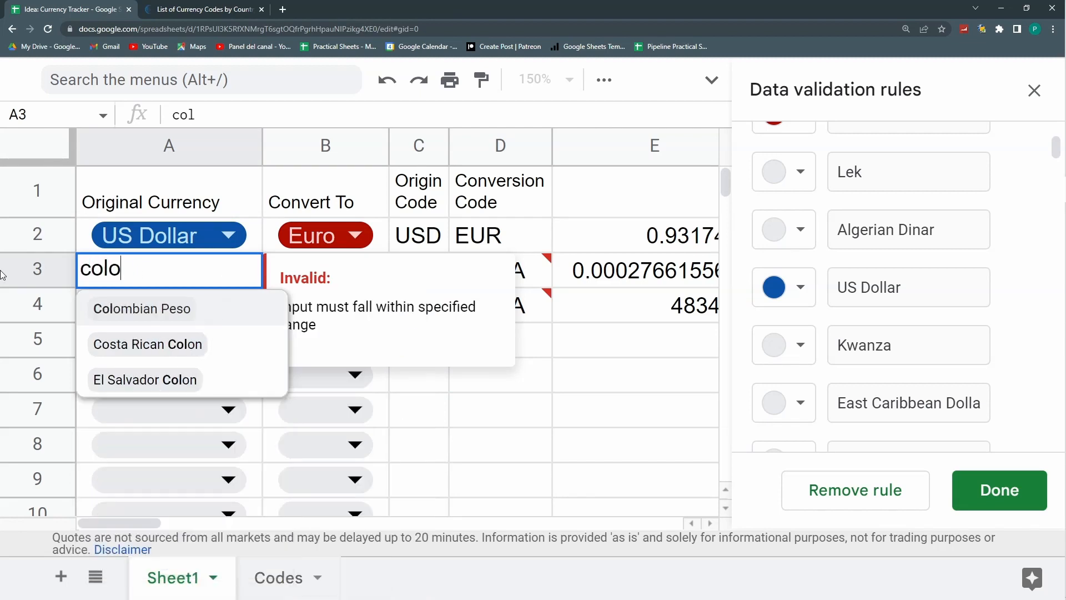
pyautogui.click(119, 306)
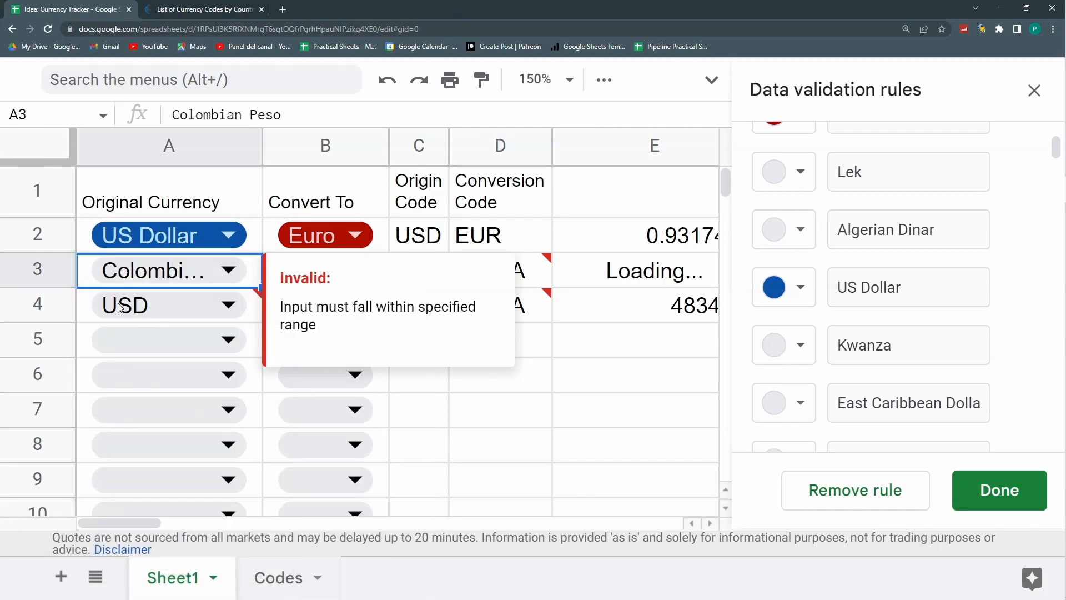
# Replace B3's entry with Canadian Dollar from the dropdown choices.
pyautogui.click(355, 270)
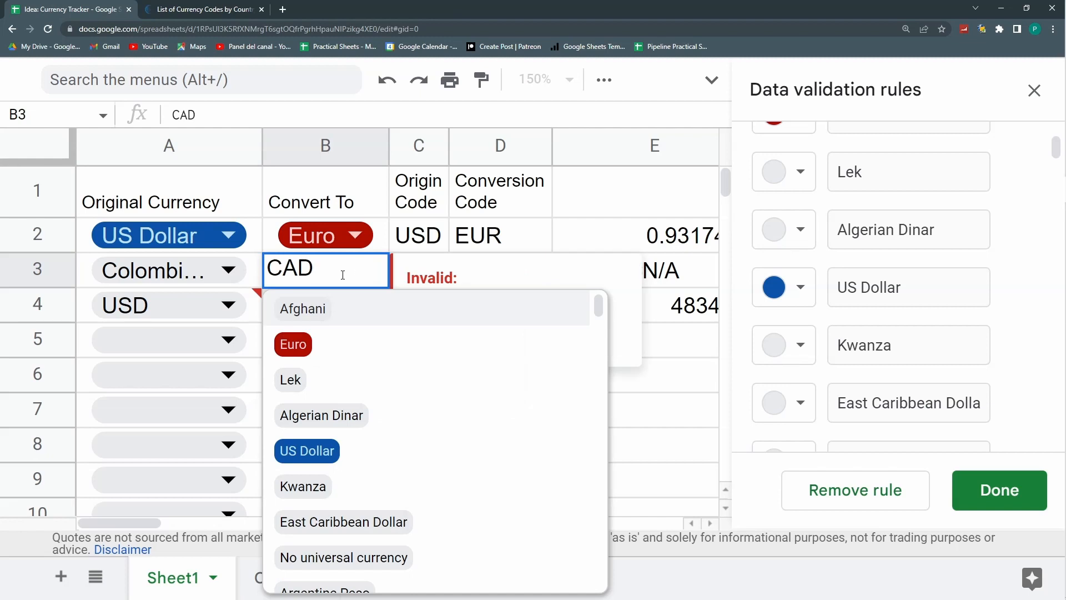
pyautogui.hotkey('ctrl', 'a')
pyautogui.write('cana')
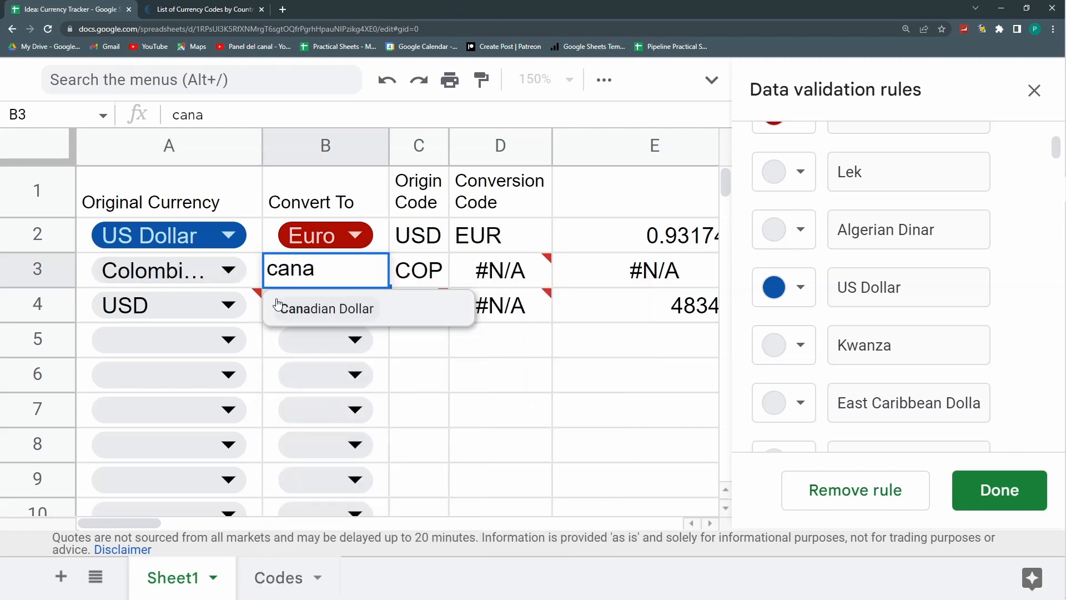
pyautogui.click(309, 309)
# Choose US Dollar as the original currency in A4.
pyautogui.doubleClick(195, 305)
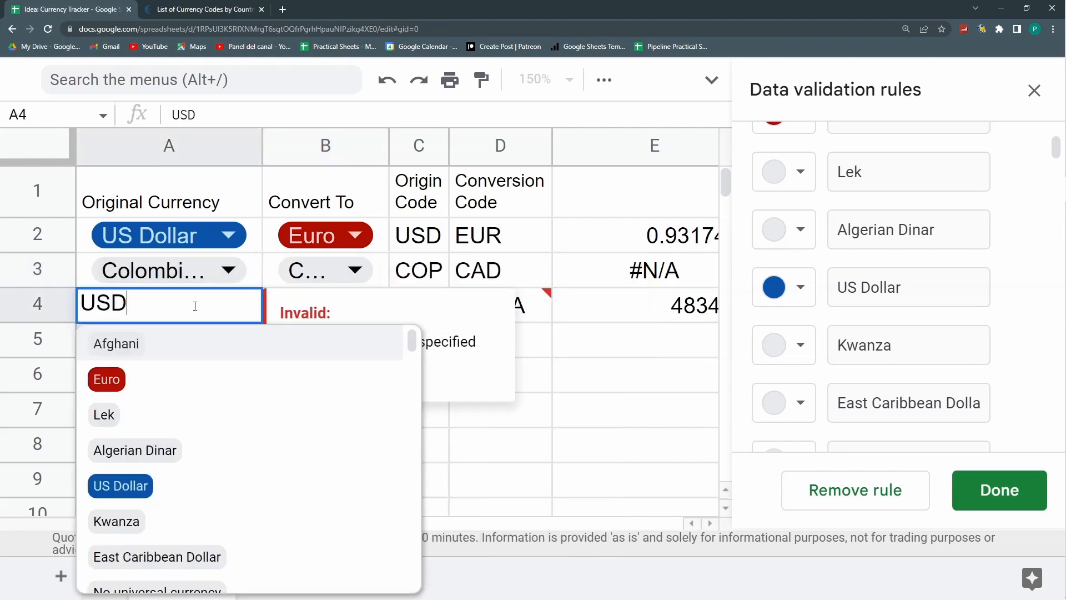
pyautogui.click(120, 487)
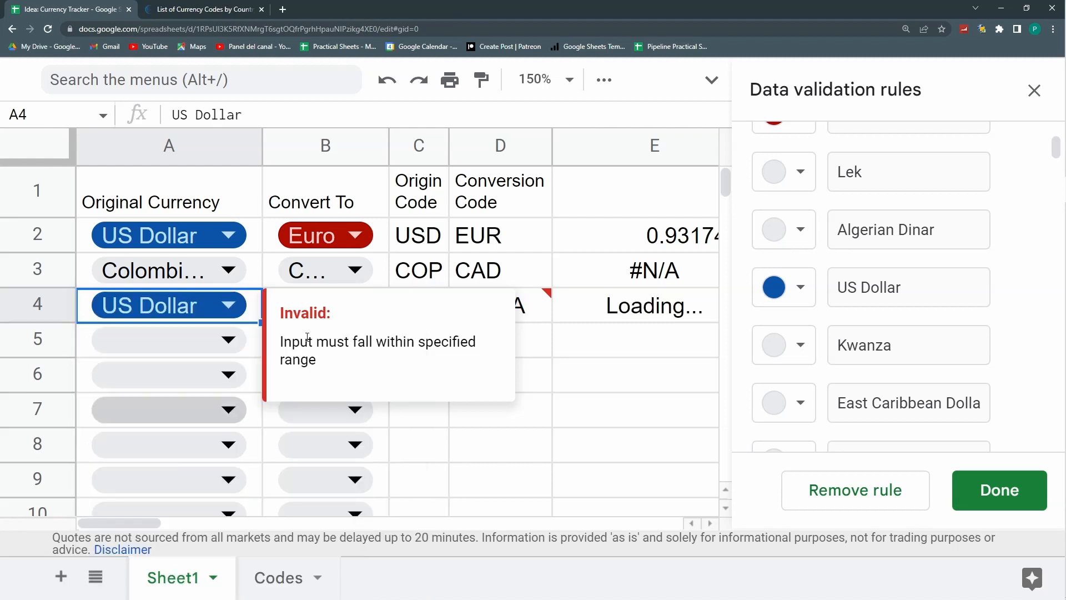
pyautogui.click(545, 418)
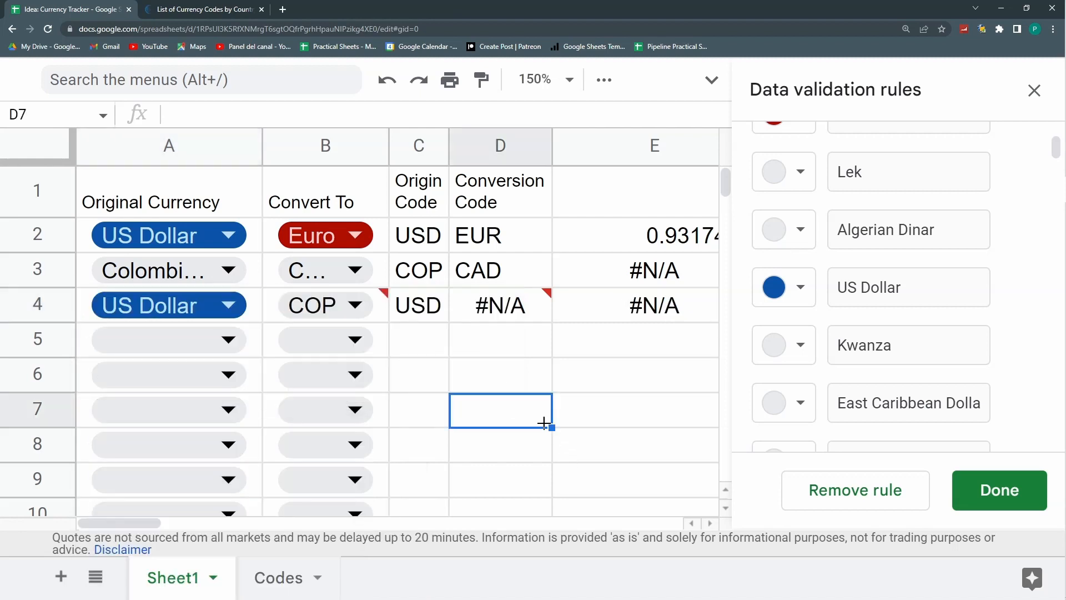
# Change the target currency in B4 to Colombian Peso.
pyautogui.doubleClick(355, 304)
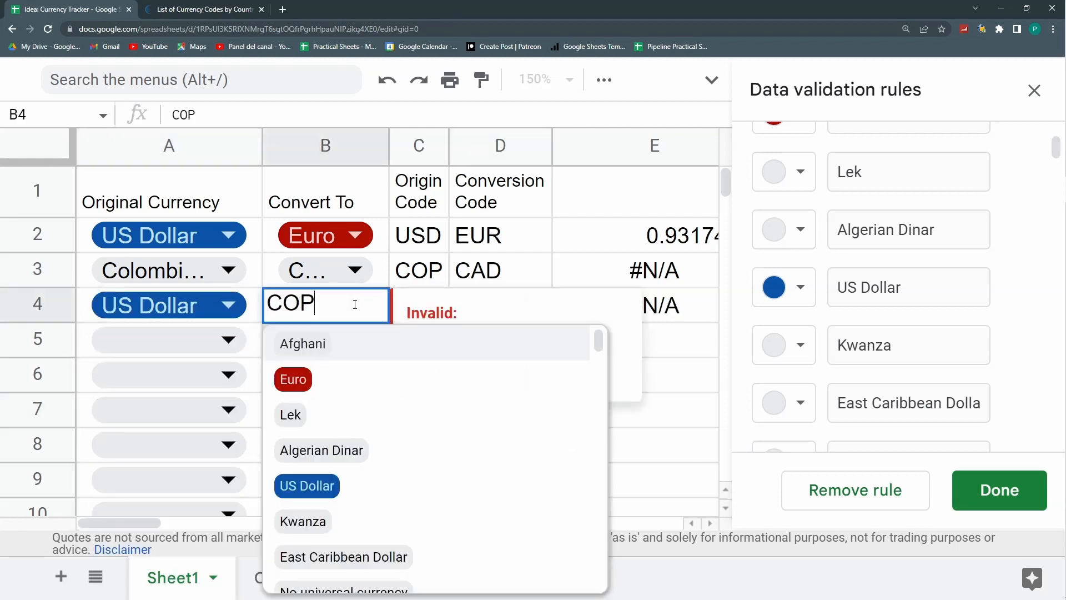
pyautogui.click(351, 340)
pyautogui.write('col')
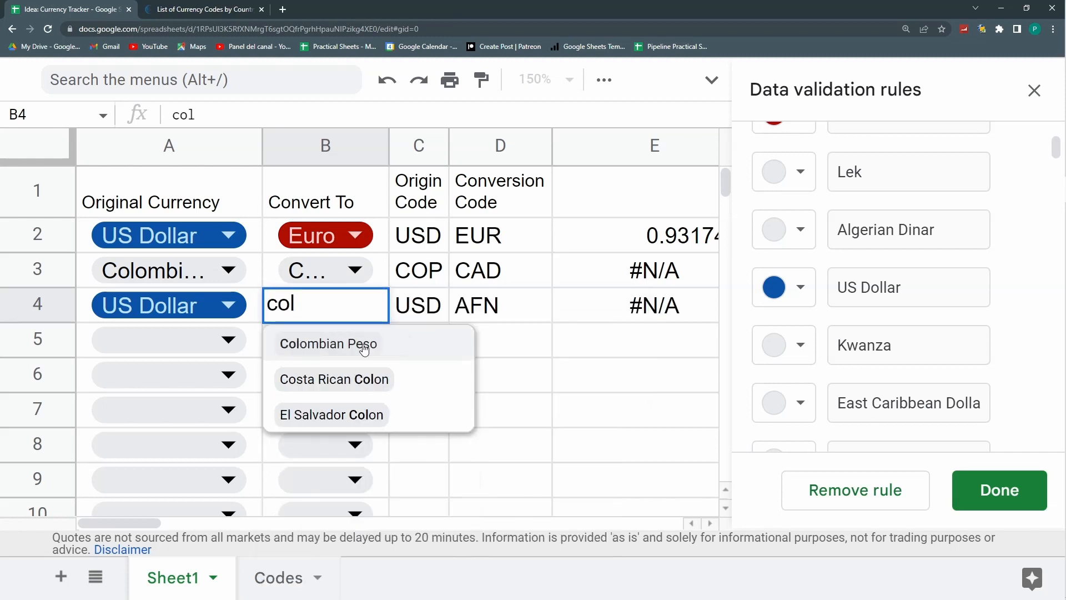
pyautogui.click(361, 345)
pyautogui.click(489, 375)
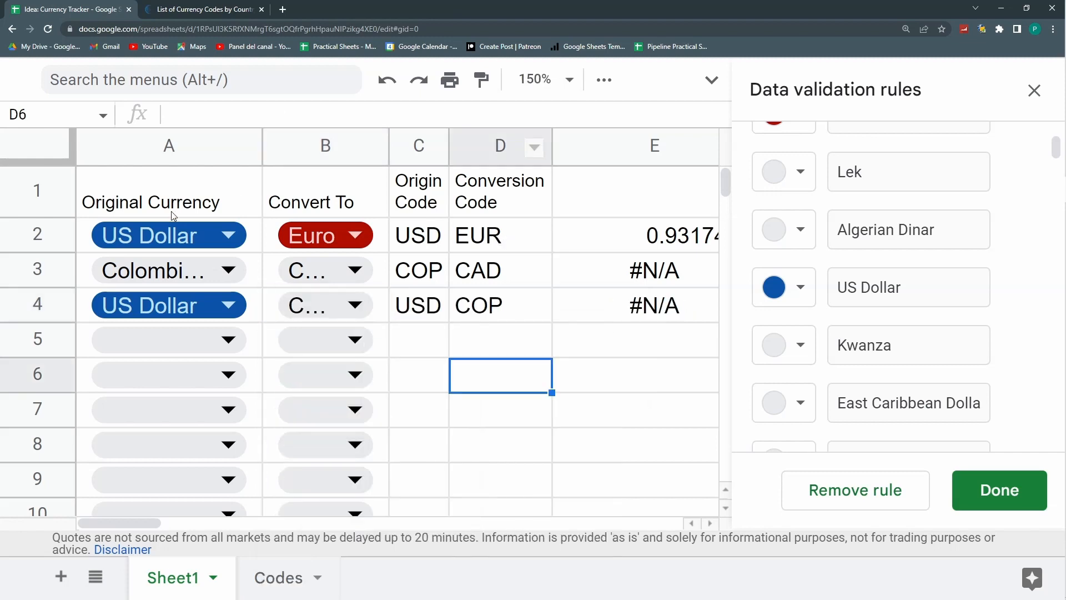
# Close the data validation rules and align the header row's text vertically to the middle.
pyautogui.click(37, 190)
pyautogui.click(1034, 90)
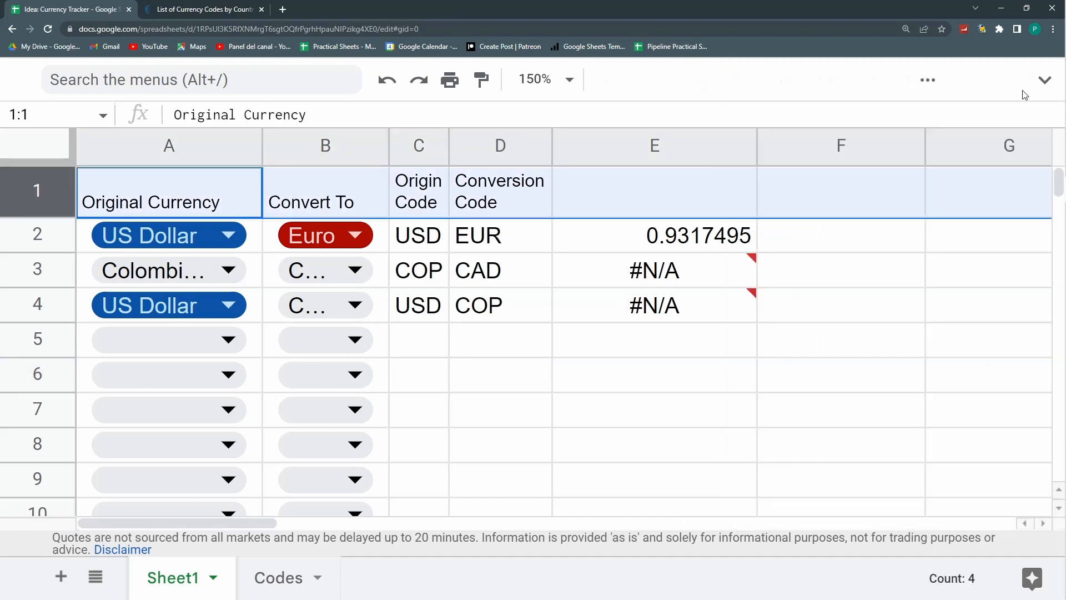
pyautogui.click(990, 80)
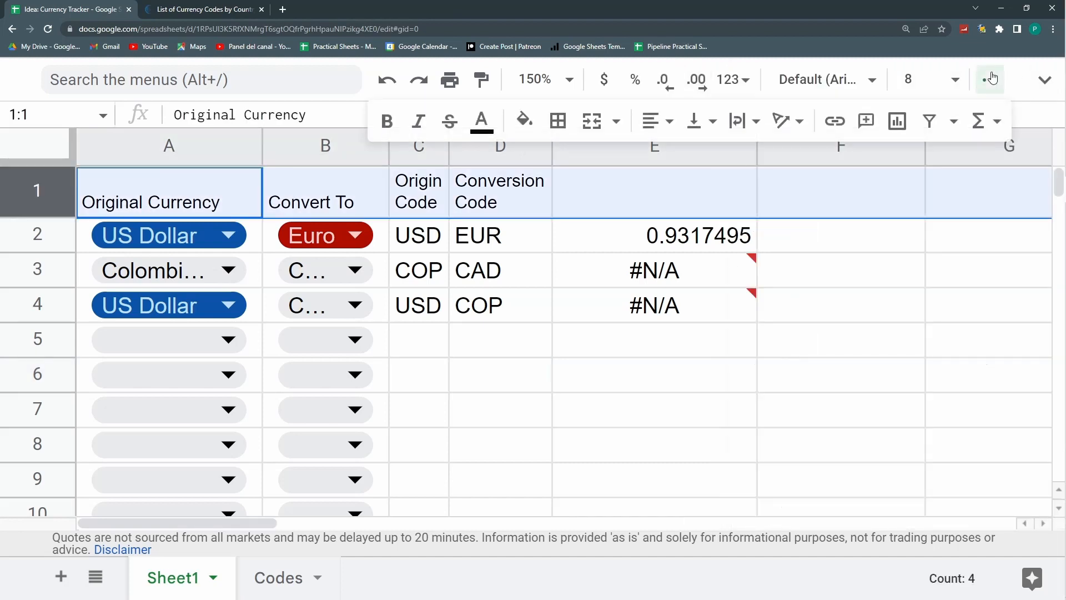
pyautogui.click(701, 121)
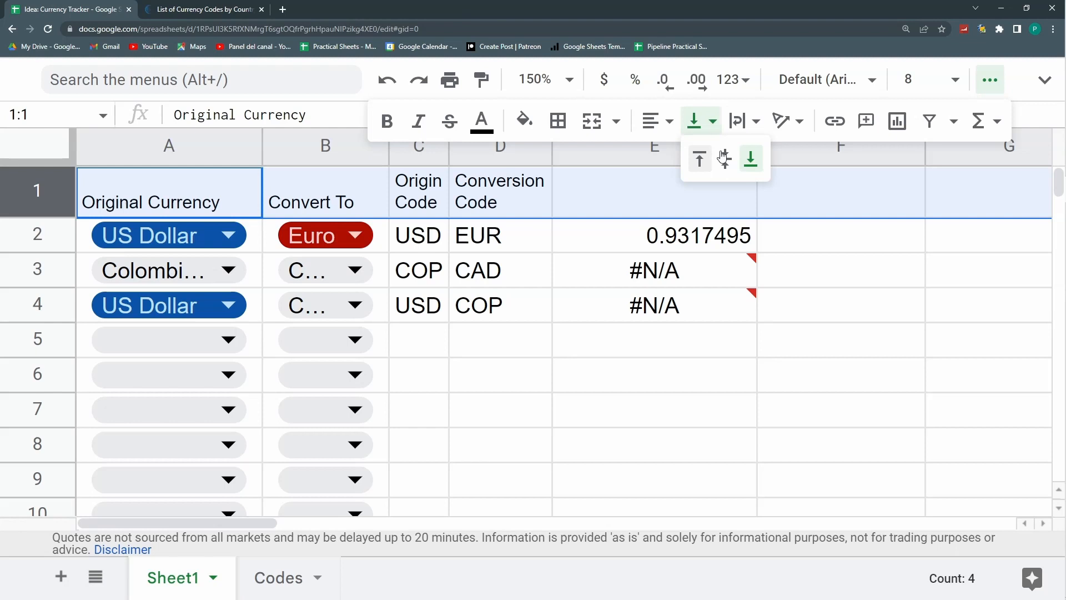
pyautogui.click(725, 158)
pyautogui.click(573, 288)
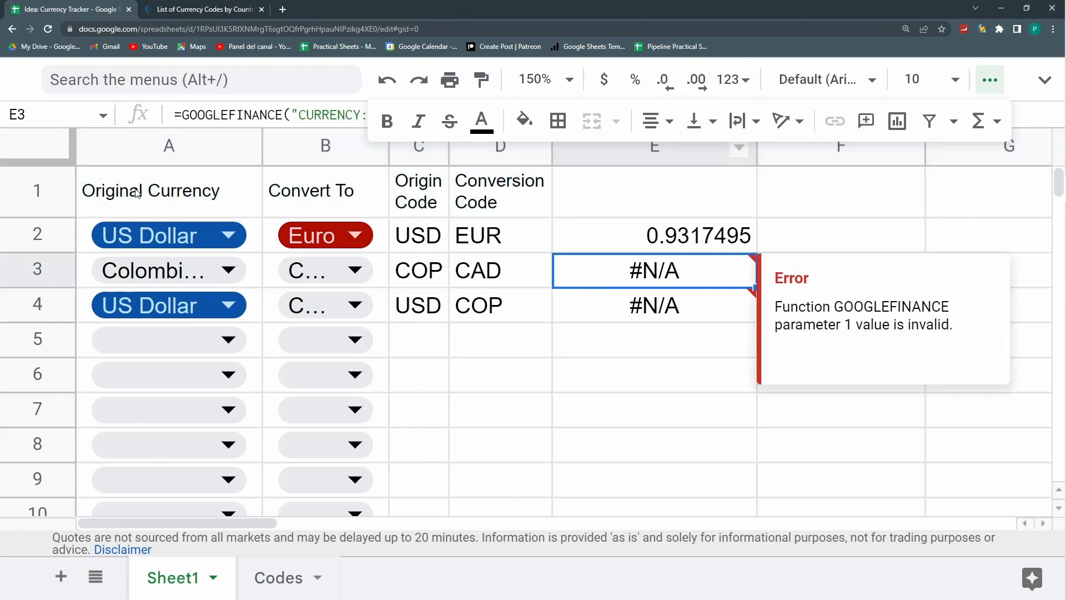
# Reduce the header row's font size to 6.
pyautogui.click(37, 191)
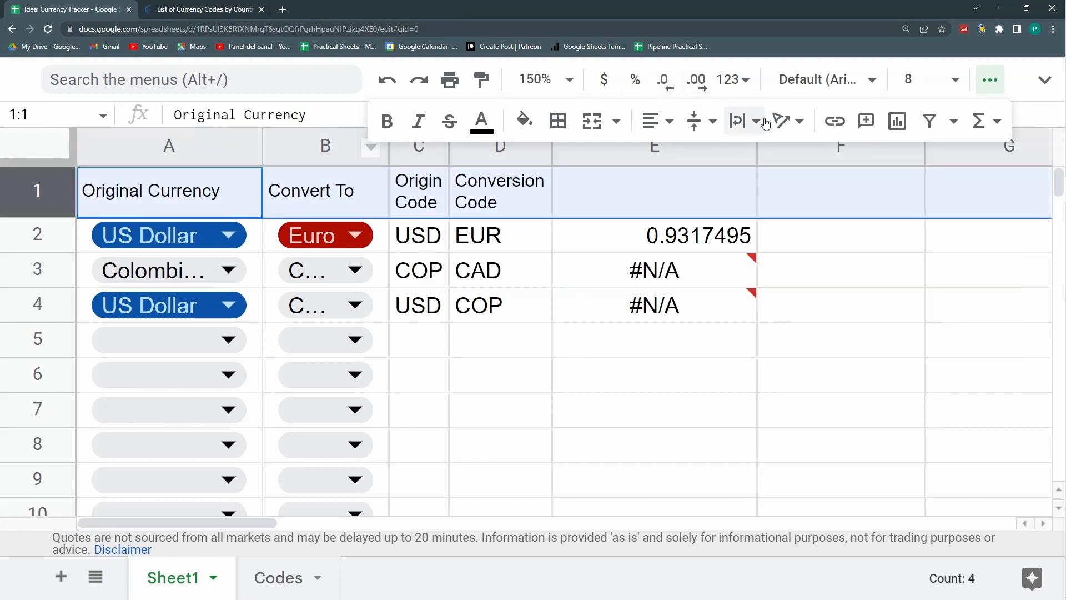
pyautogui.click(956, 83)
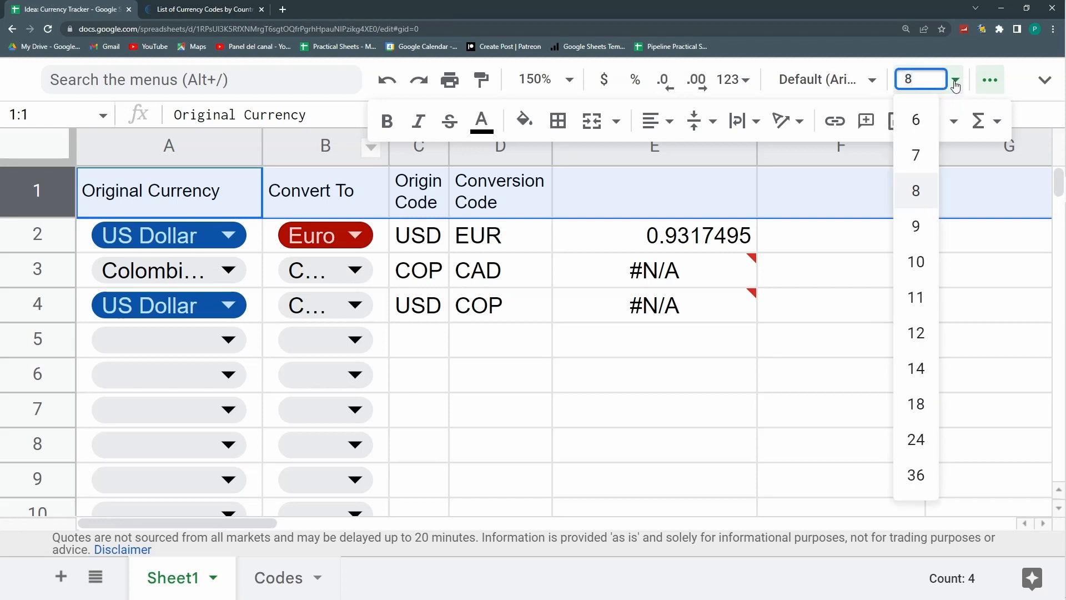
pyautogui.click(911, 118)
pyautogui.click(649, 362)
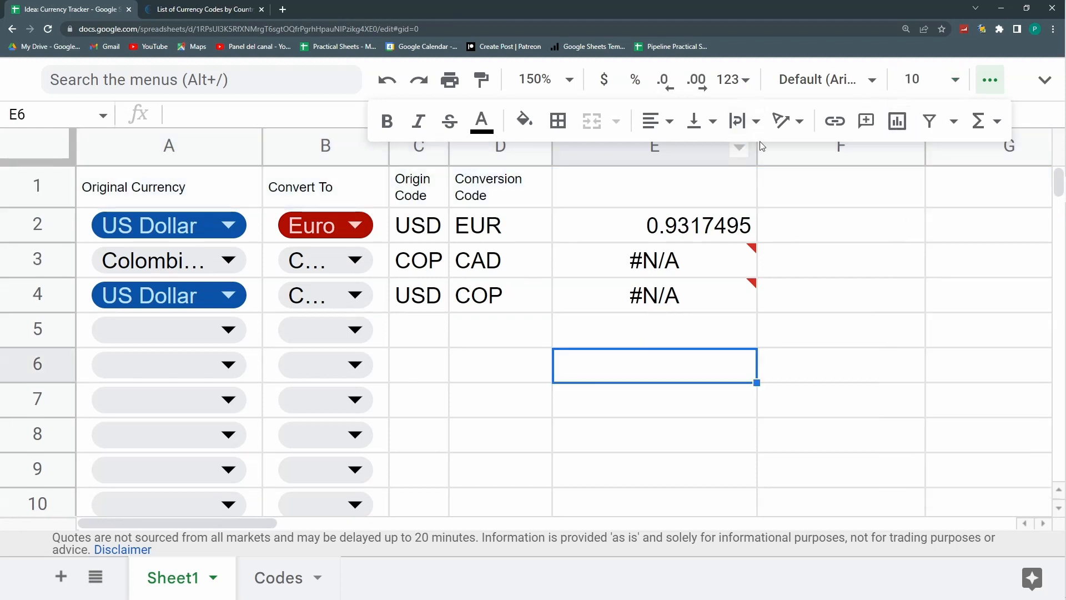
# Narrow column E to fit the rate values and enter the header "Exchange Rate" in E1.
pyautogui.moveTo(754, 151); pyautogui.dragTo(671, 151)
pyautogui.click(589, 189)
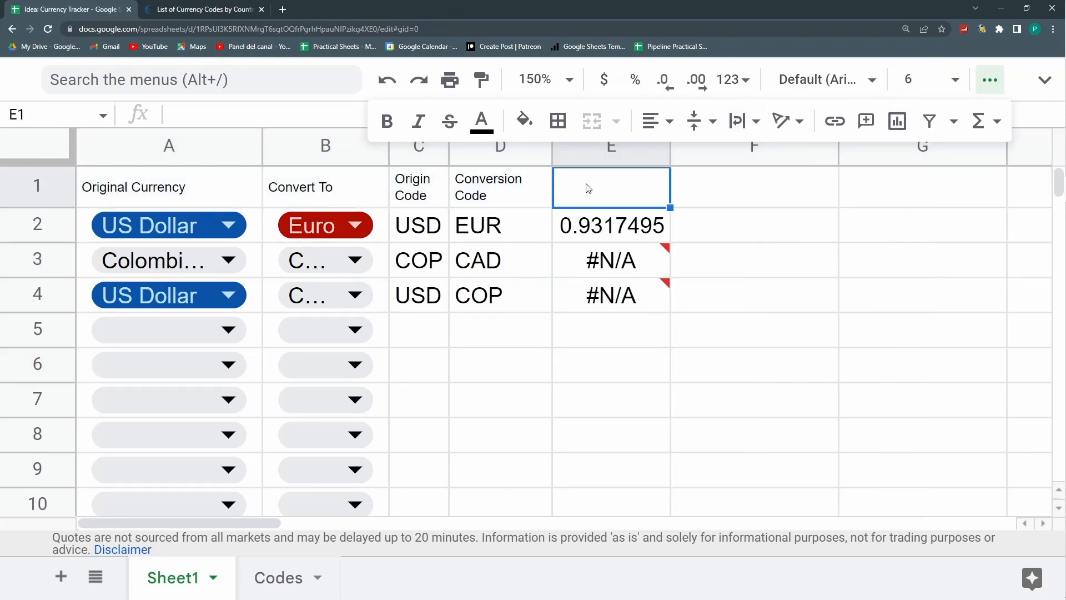
pyautogui.write('Exchange Rate')
pyautogui.press('Return')
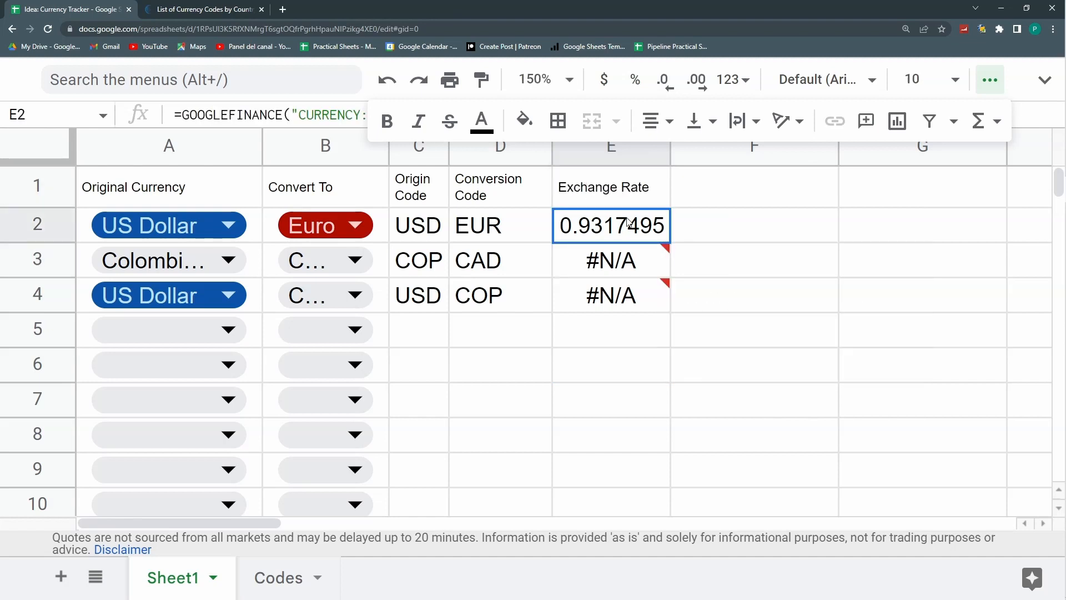
# Copy the GOOGLEFINANCE formula from E2 down through E4.
pyautogui.moveTo(670, 242); pyautogui.dragTo(677, 303)
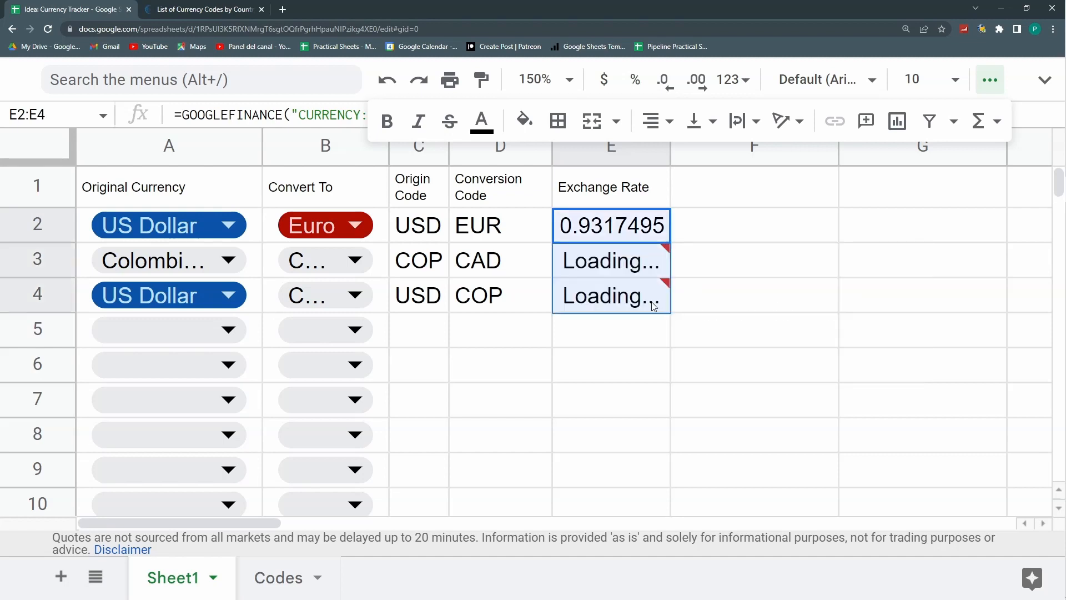
pyautogui.click(638, 335)
pyautogui.click(664, 309)
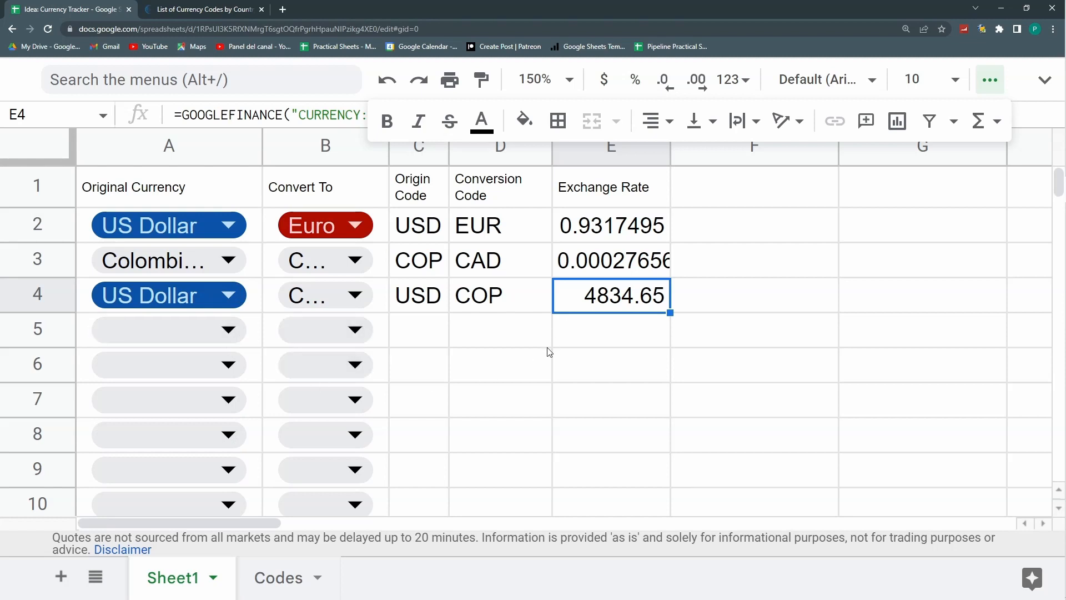
# Extend the exchange rate formula from E4 down to E7 and inspect the formula in E5.
pyautogui.click(517, 338)
pyautogui.moveTo(434, 329); pyautogui.dragTo(487, 331)
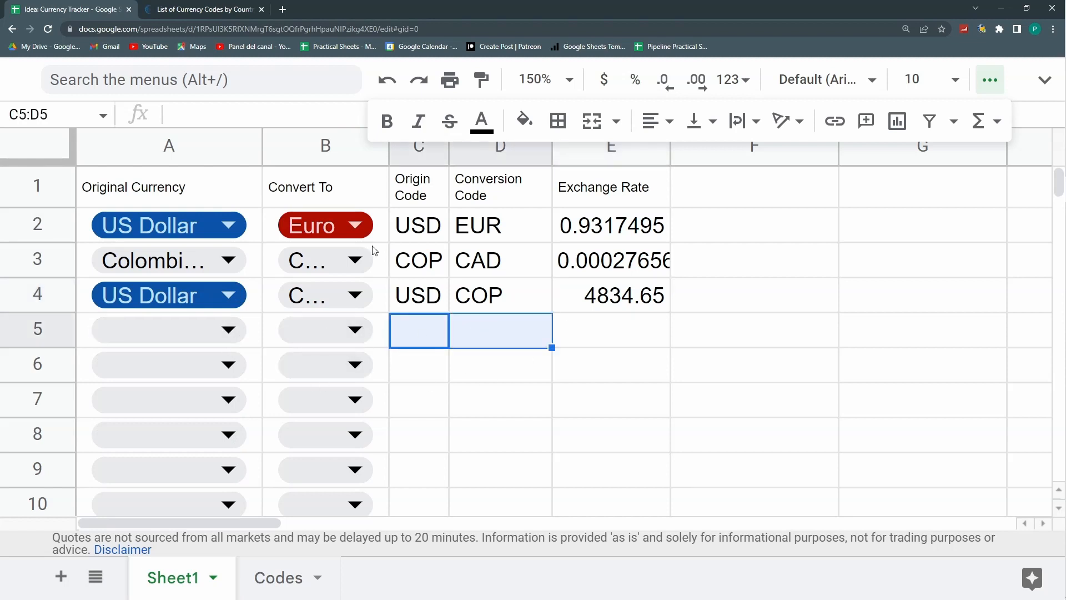
pyautogui.click(665, 306)
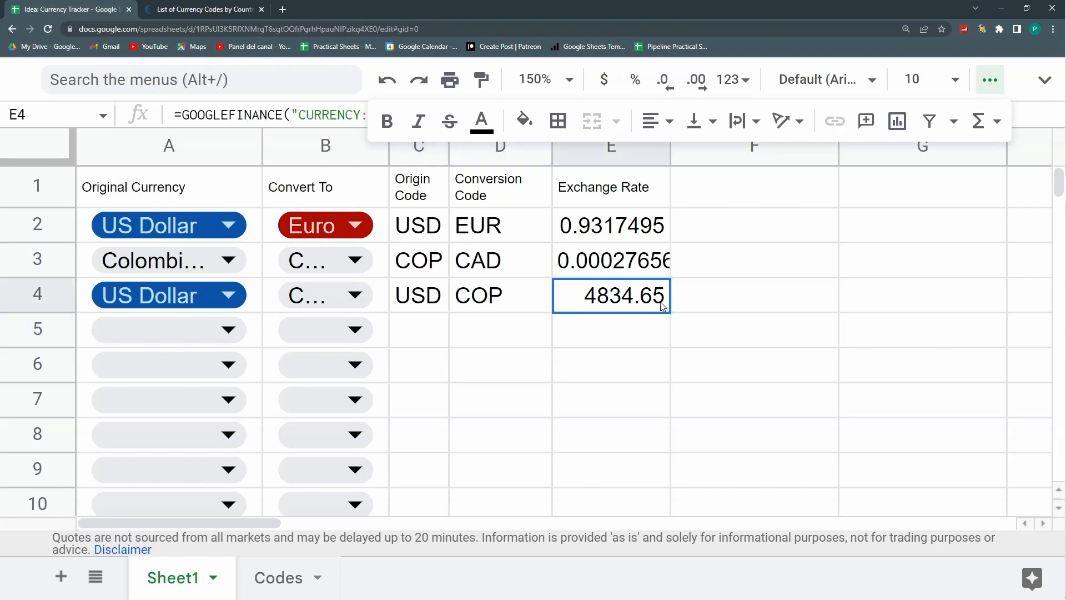
pyautogui.moveTo(670, 312); pyautogui.dragTo(669, 402)
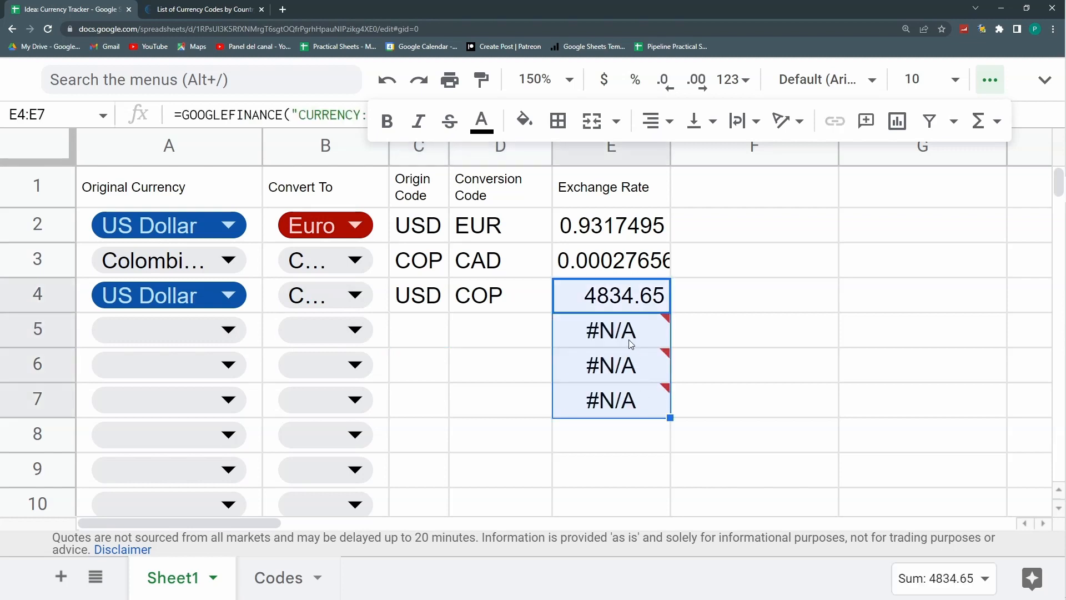
pyautogui.click(993, 74)
pyautogui.click(641, 344)
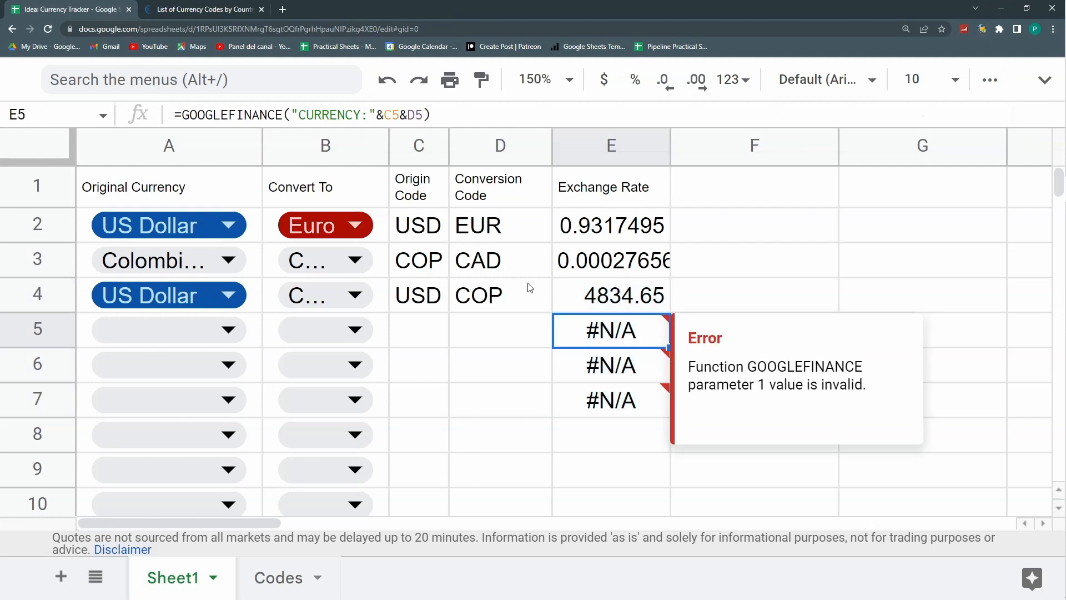
# Wrap E2's GOOGLEFINANCE formula in IFERROR with an empty fallback: =IFERROR(GOOGLEFINANCE("CURRENCY:"&C2&D2);).
pyautogui.click(641, 224)
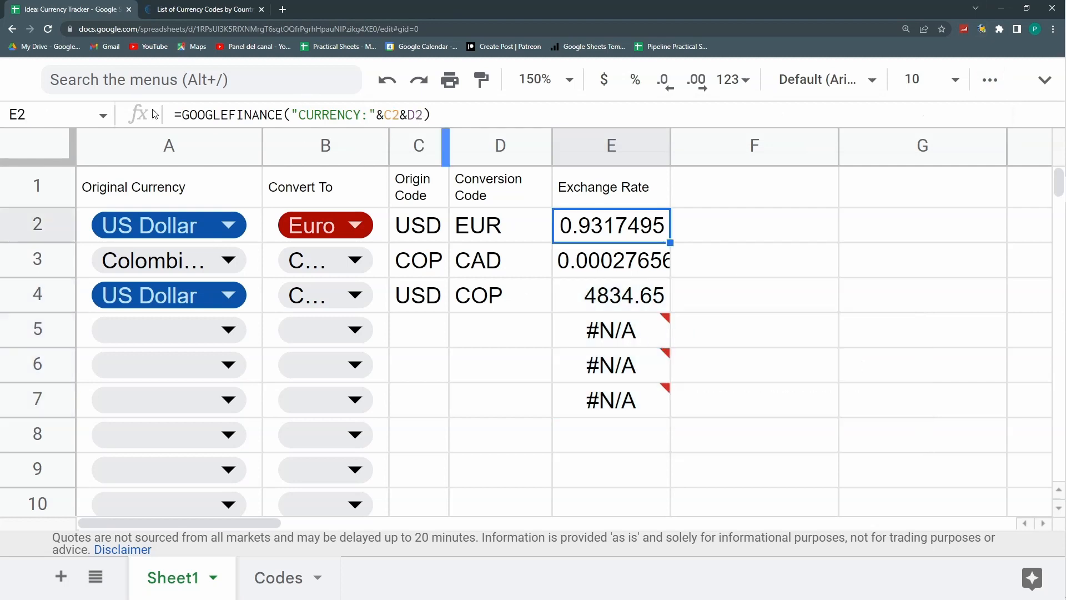
pyautogui.click(184, 114)
pyautogui.write('if')
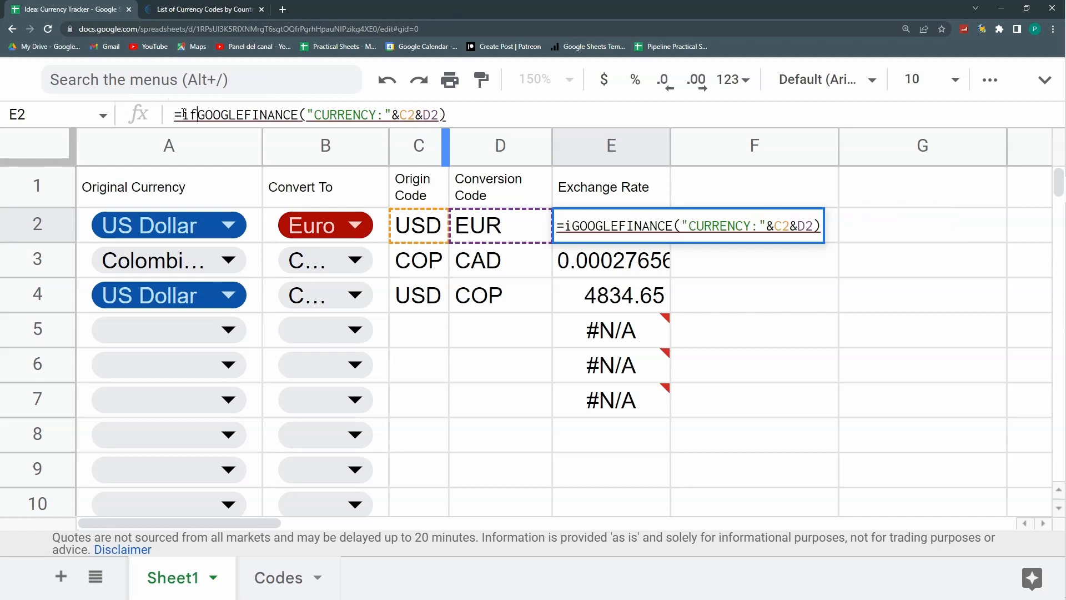
pyautogui.press('BackSpace')
pyautogui.press('BackSpace')
pyautogui.write('IFERROR')
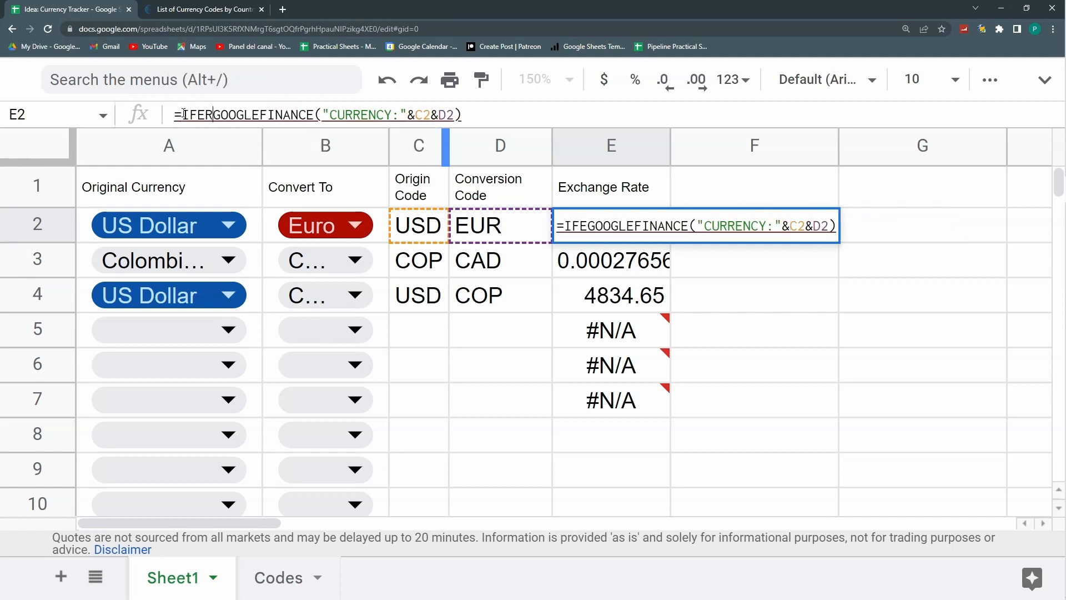
pyautogui.write('(')
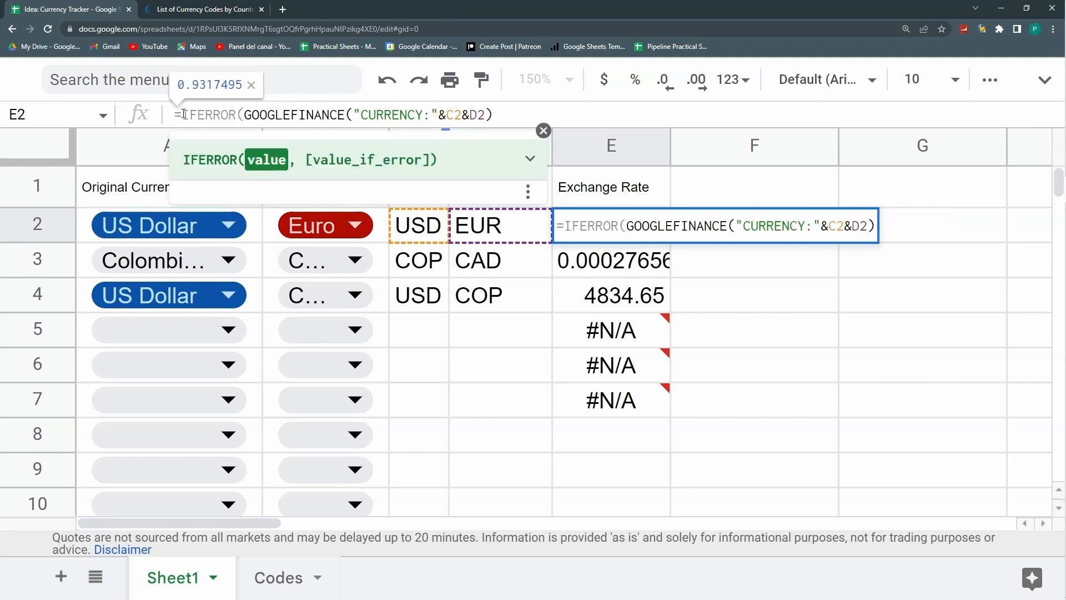
pyautogui.click(505, 120)
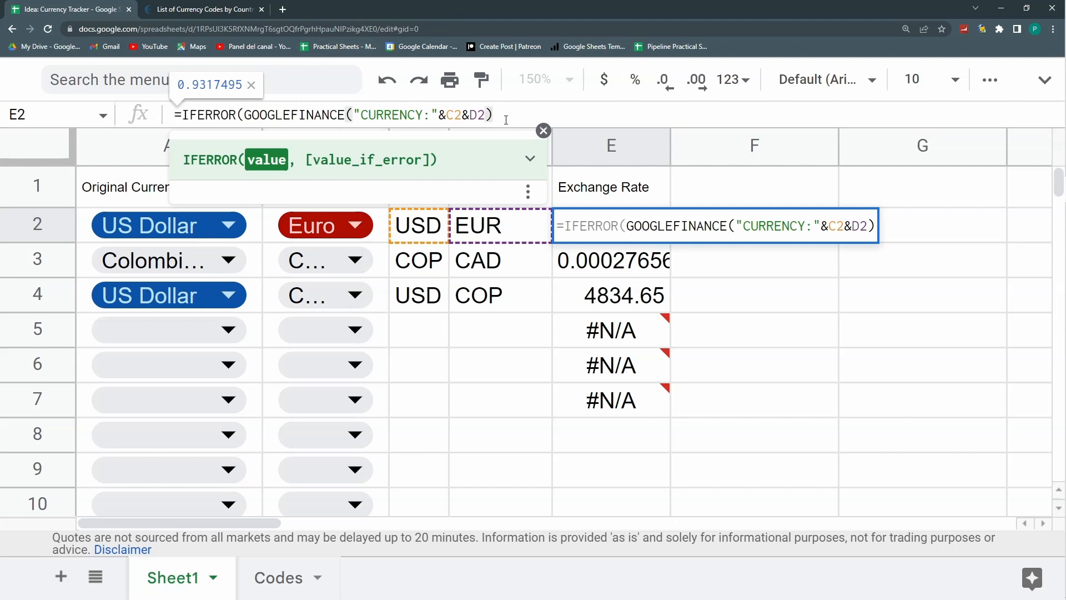
pyautogui.write(';)')
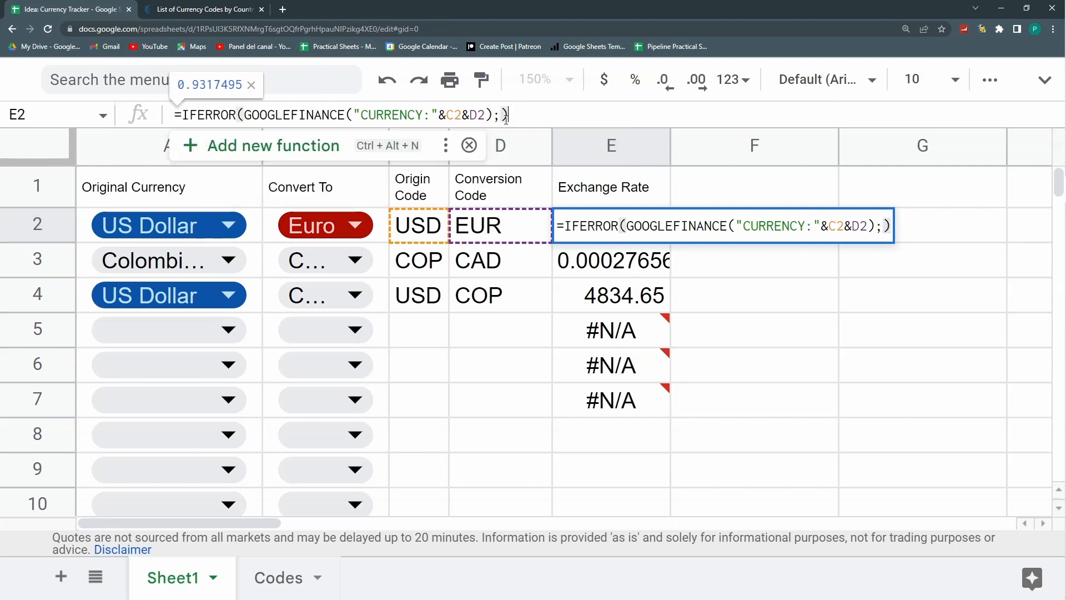
pyautogui.press('Return')
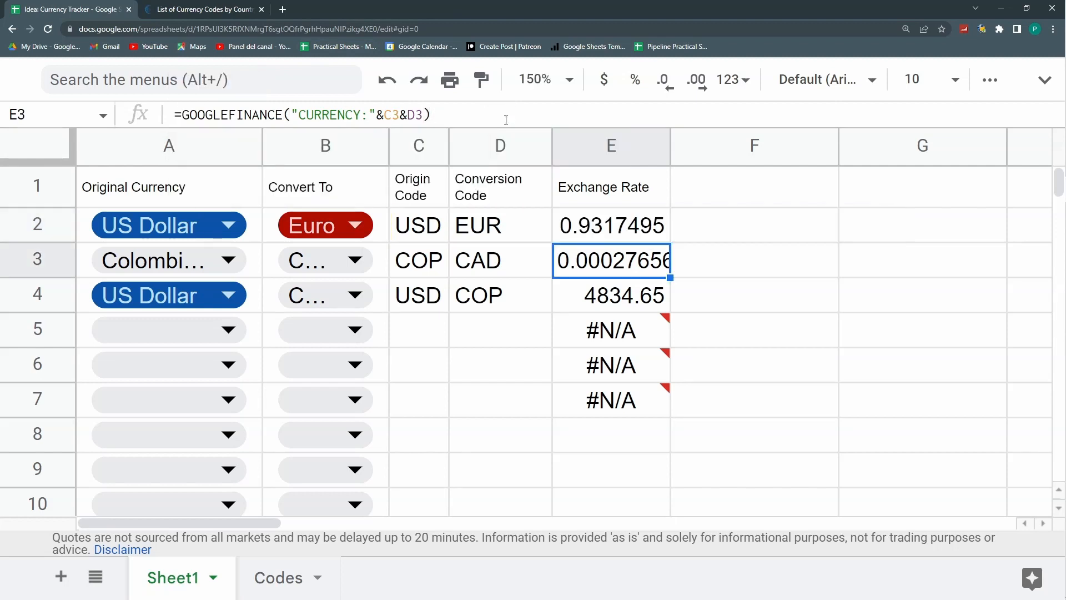
# Fill the IFERROR exchange rate formula from E2 down column E through row 1000.
pyautogui.click(646, 224)
pyautogui.hotkey('ctrl', 'shift', 'Down')
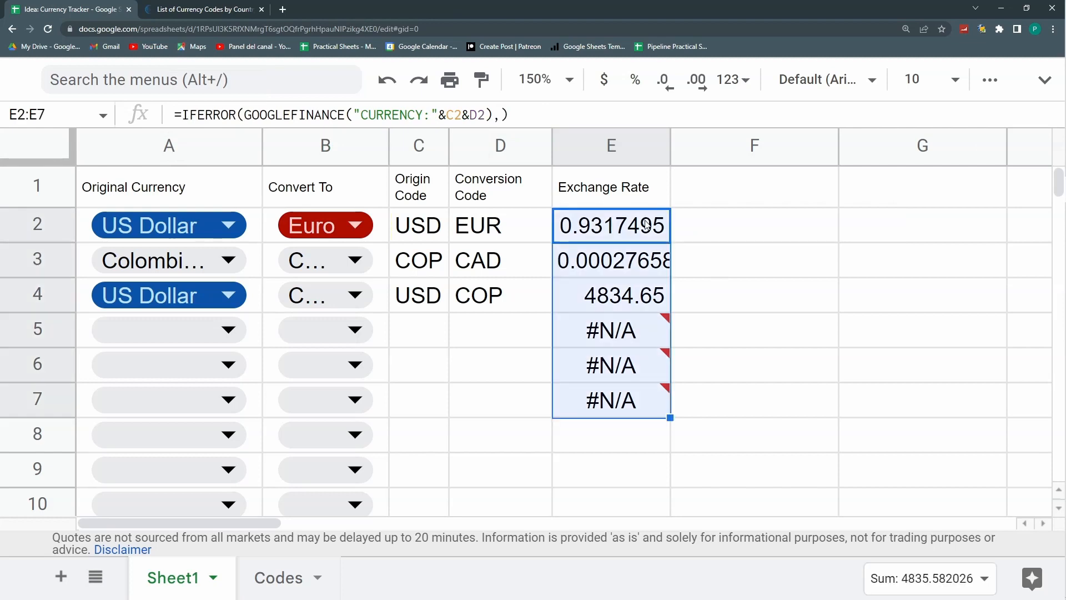
pyautogui.hotkey('ctrl', 'shift', 'Down')
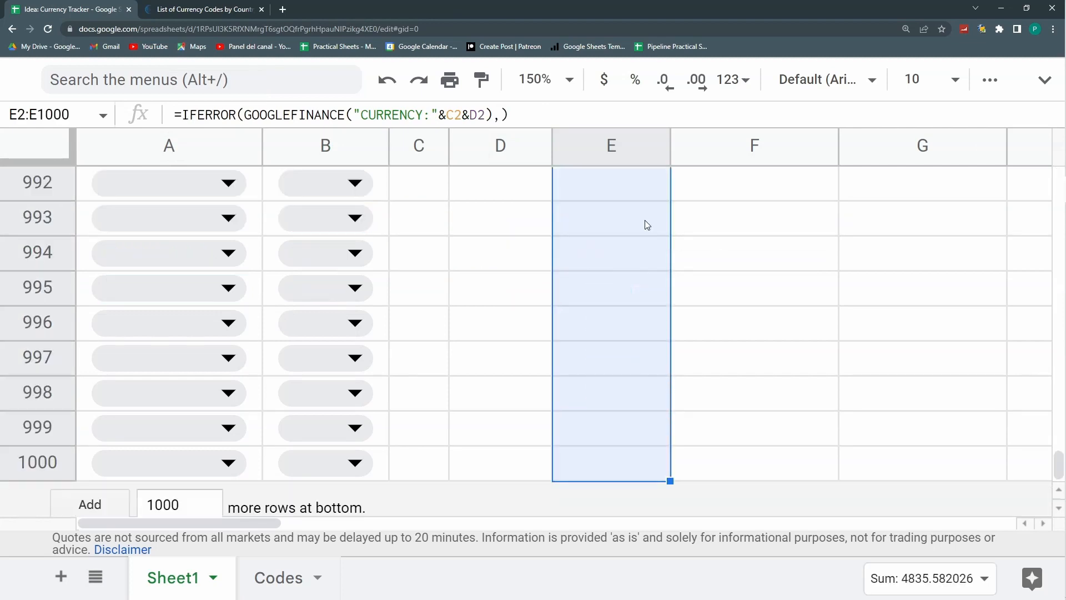
pyautogui.hotkey('ctrl', 'Up')
pyautogui.press('Down')
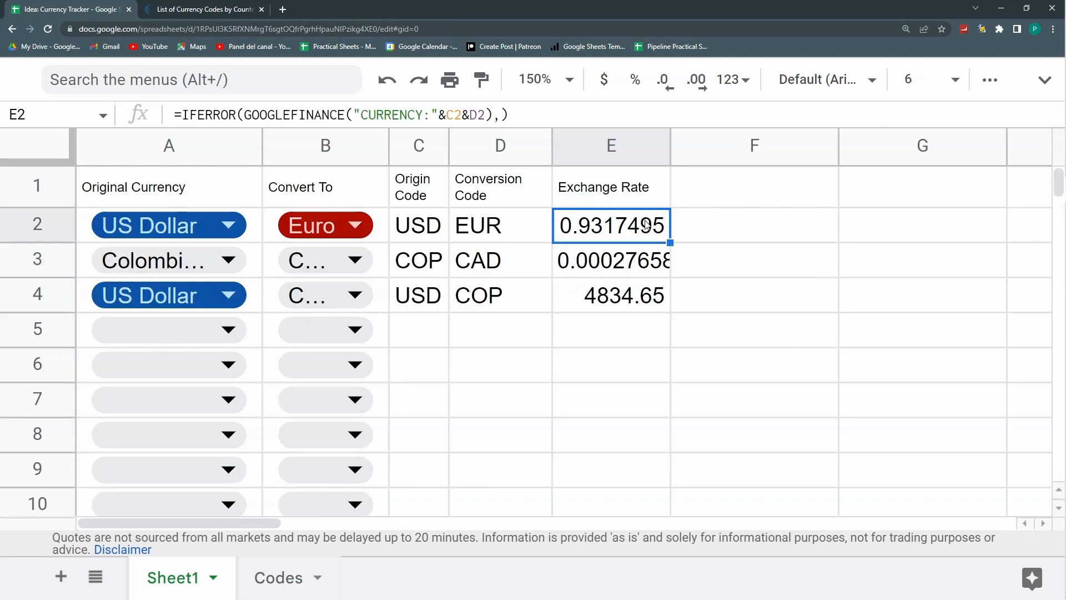
# Choose Argentine Peso as the original currency in A5 and US Dollar as the target currency in B5.
pyautogui.click(232, 336)
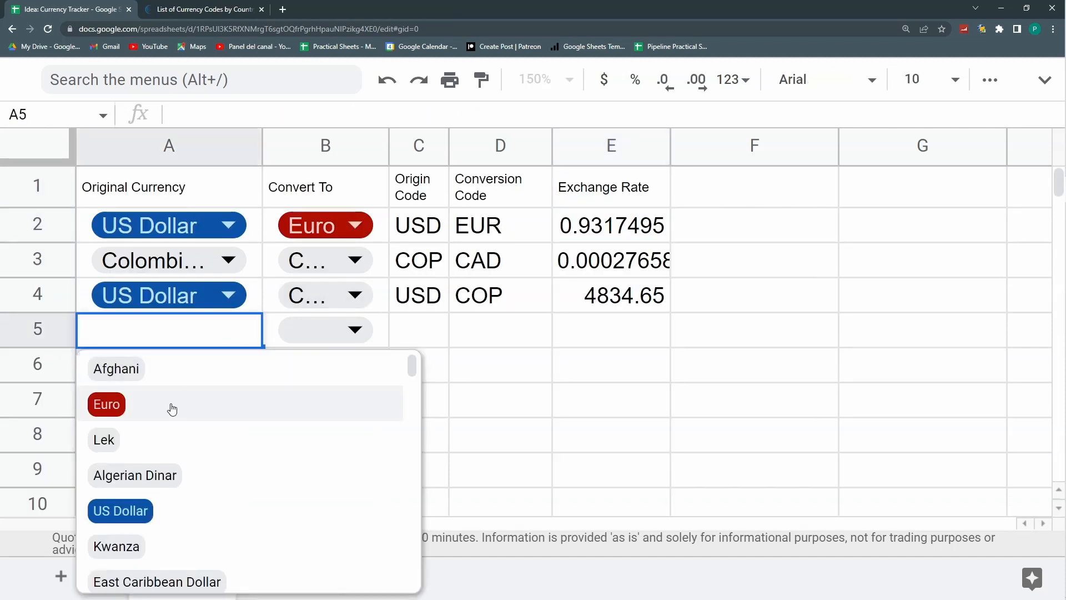
pyautogui.scroll(-3, 172, 417)
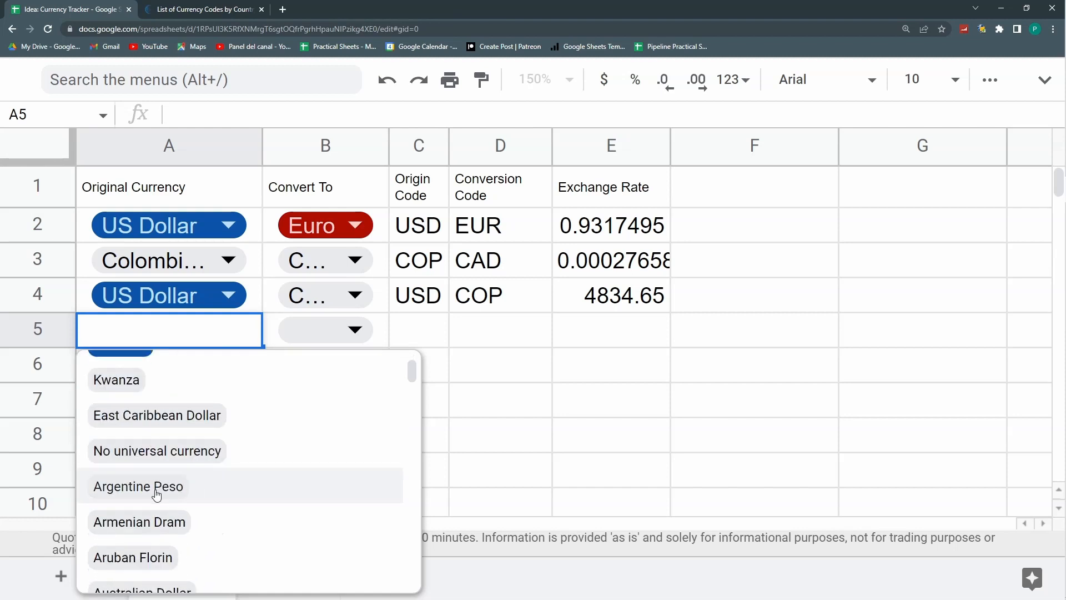
pyautogui.click(138, 487)
pyautogui.click(355, 331)
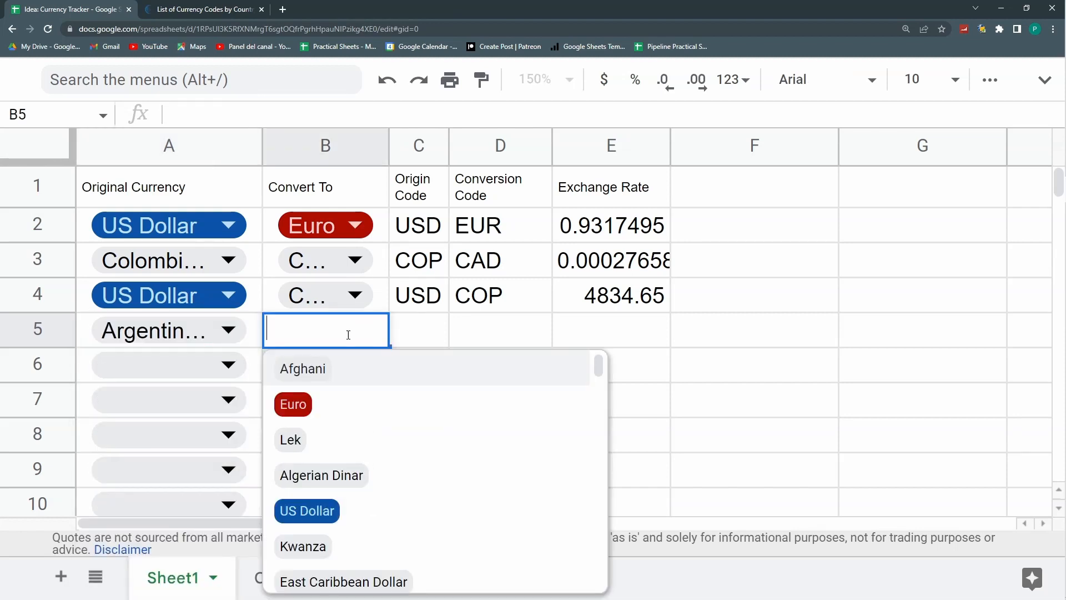
pyautogui.click(320, 509)
# Copy the VLOOKUP code formulas from C4 and D4 down through row 8.
pyautogui.moveTo(419, 294); pyautogui.dragTo(472, 302)
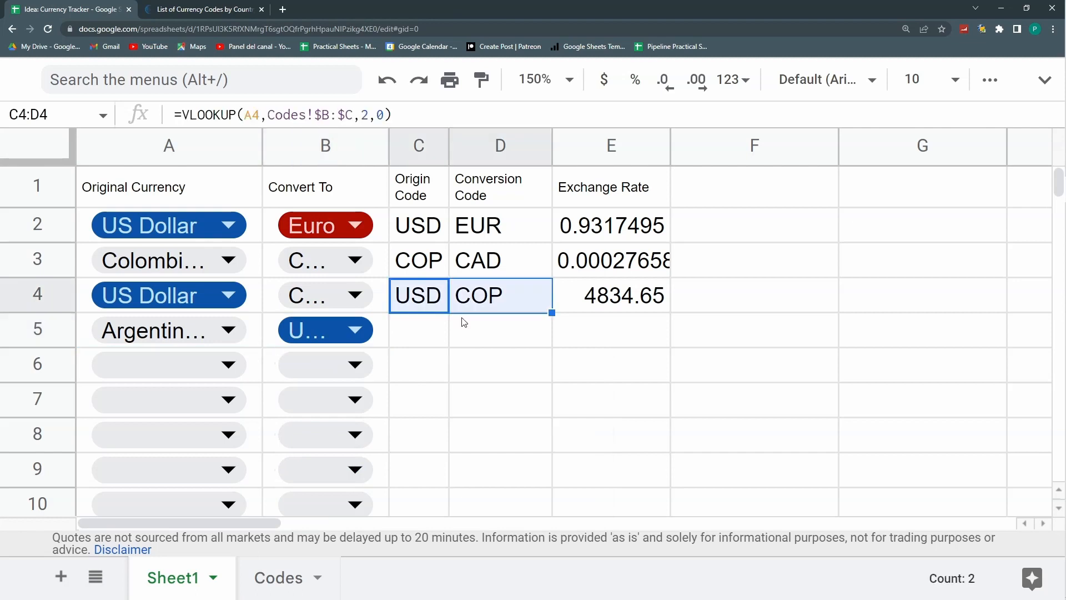
pyautogui.click(598, 342)
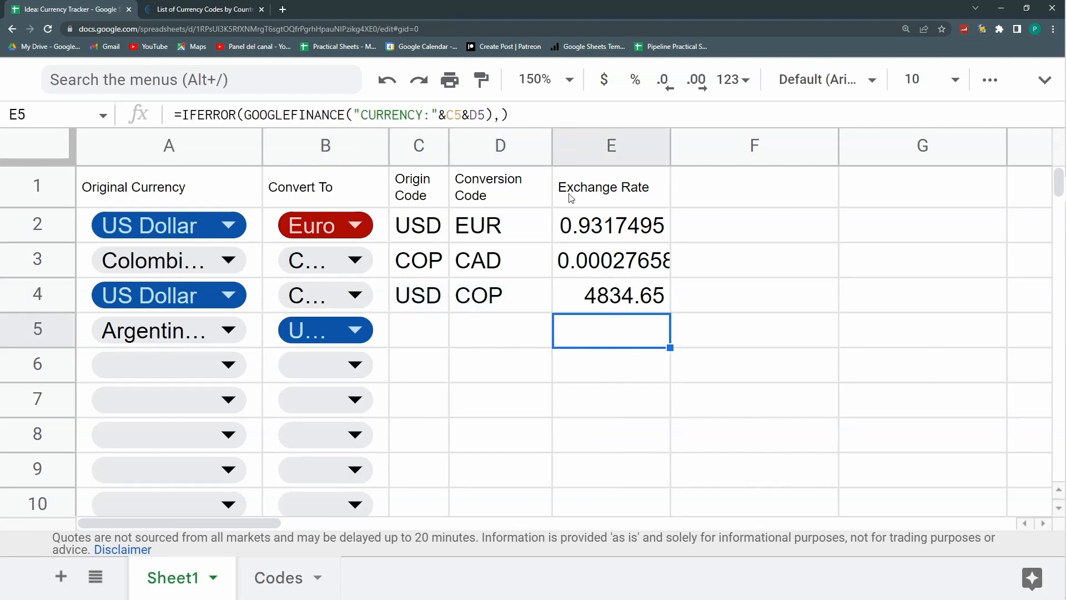
pyautogui.moveTo(429, 299); pyautogui.dragTo(474, 300)
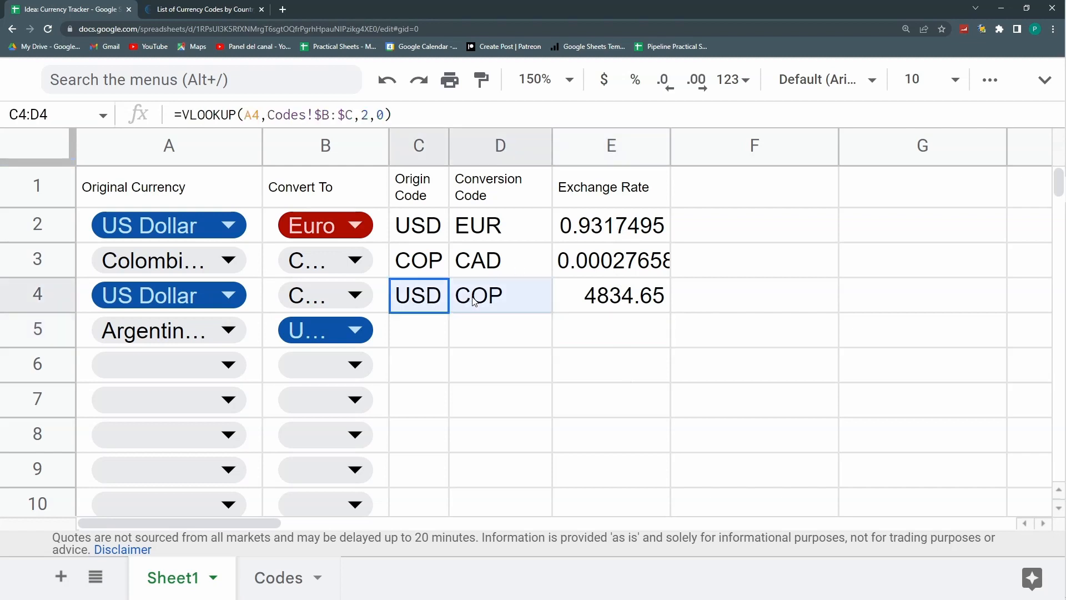
pyautogui.click(442, 306)
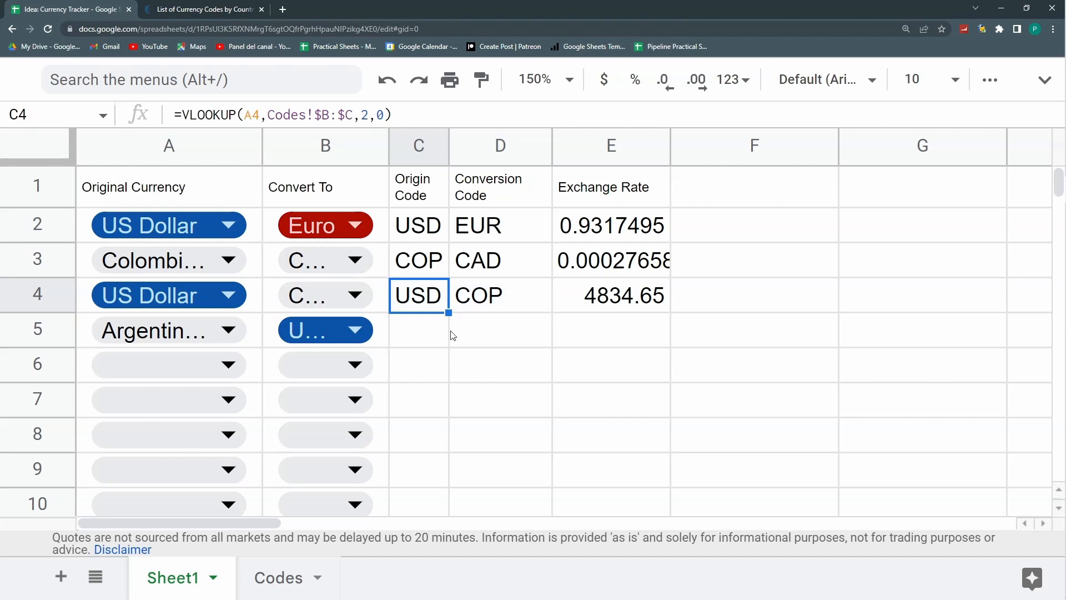
pyautogui.moveTo(448, 313); pyautogui.dragTo(445, 439)
pyautogui.click(522, 300)
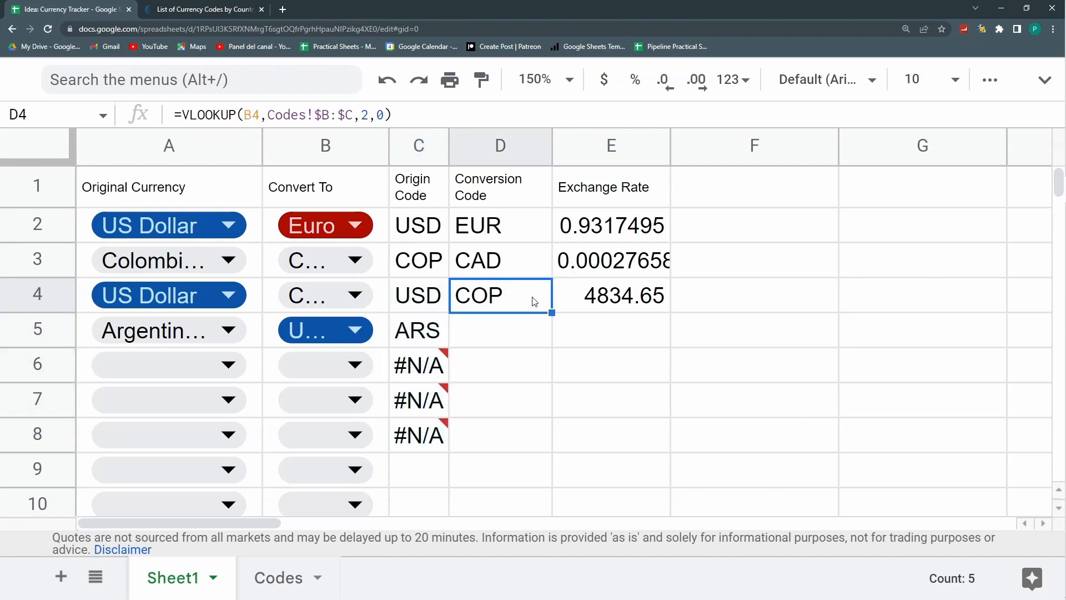
pyautogui.moveTo(552, 312); pyautogui.dragTo(535, 438)
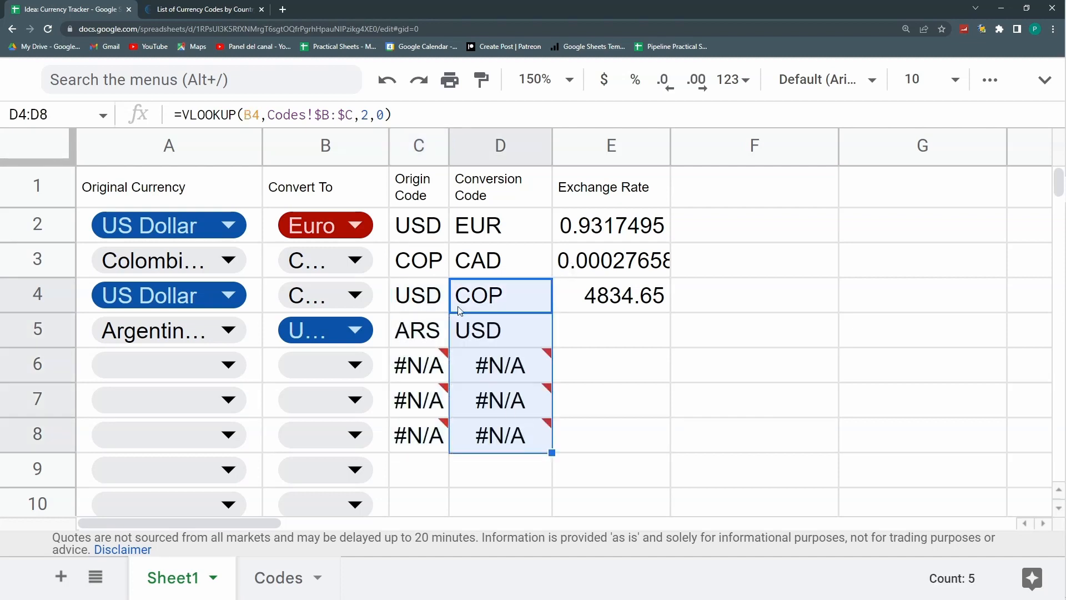
# Wrap C2's VLOOKUP formula in IFERROR with an empty fallback: =IFERROR(VLOOKUP(A2,Codes!$B:$C,2,0),).
pyautogui.click(412, 219)
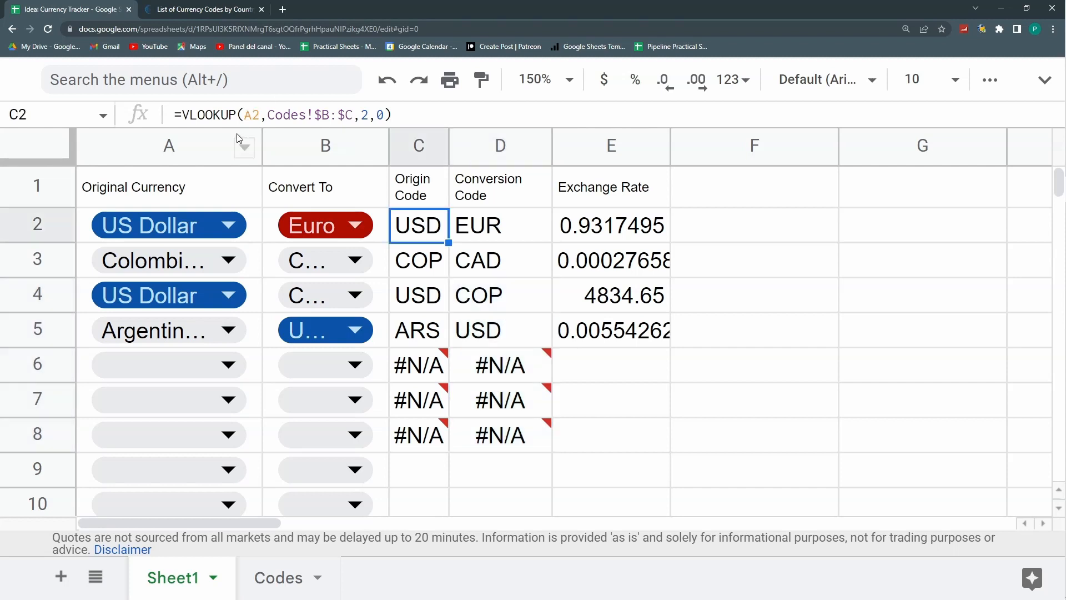
pyautogui.click(184, 115)
pyautogui.write('IFERROR(')
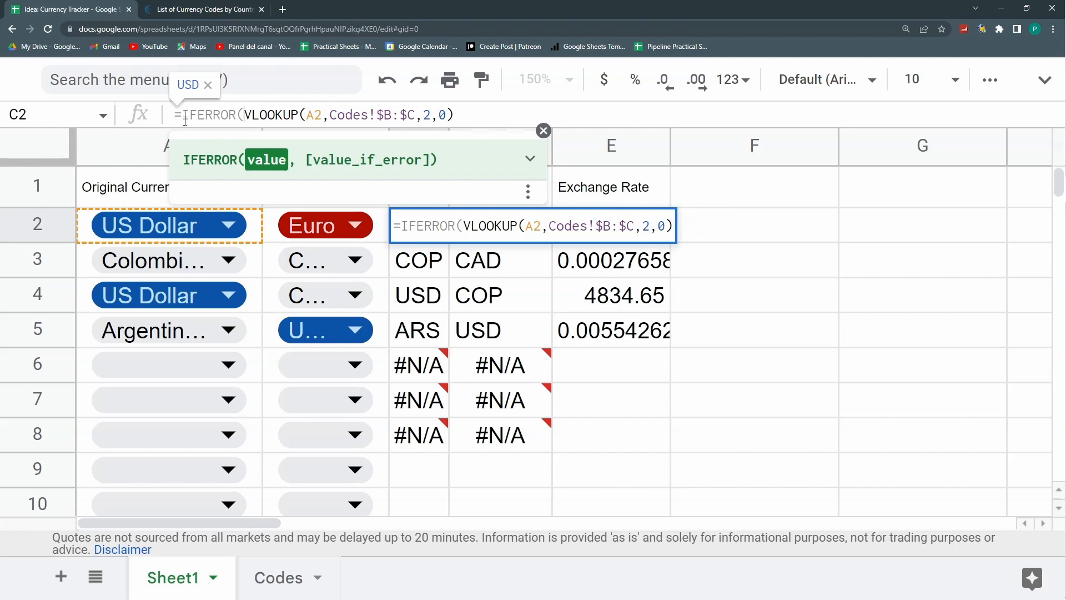
pyautogui.click(466, 115)
pyautogui.write(';')
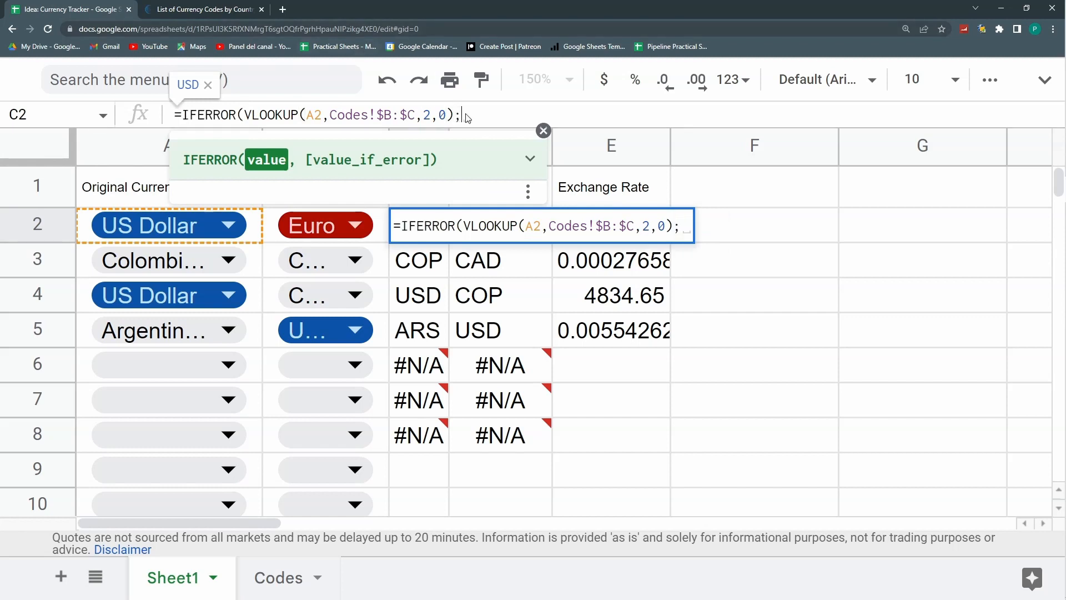
pyautogui.press('Return')
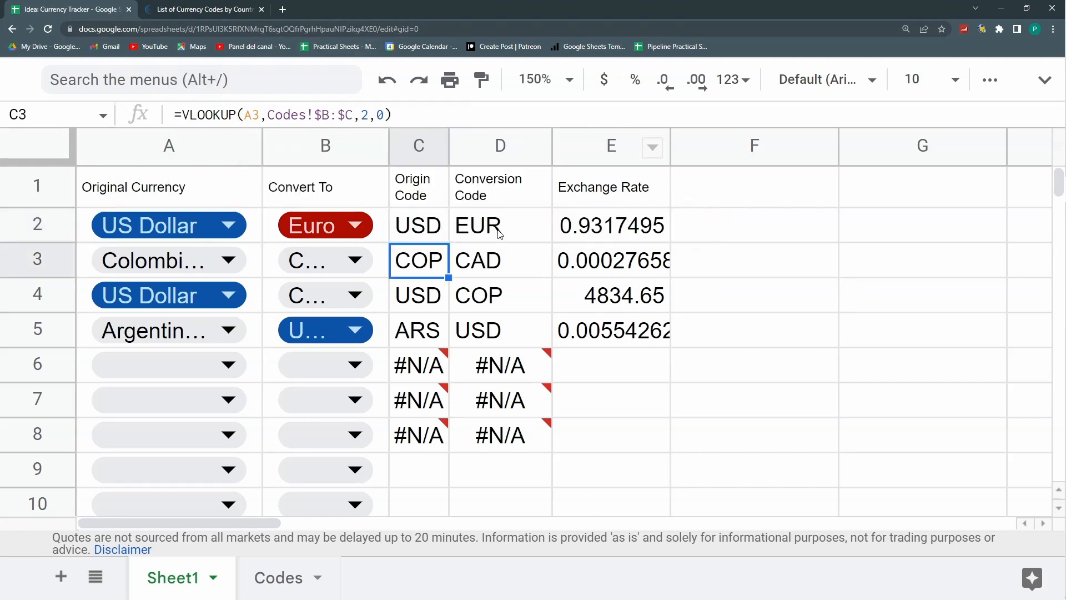
# Wrap D2's VLOOKUP formula in IFERROR with an empty fallback: =IFERROR(VLOOKUP(B2,Codes!$B:$C,2,0),).
pyautogui.click(499, 233)
pyautogui.click(183, 115)
pyautogui.write('IGERROR()VLOOKUP(B2,Codes!$B:$C,2,0')
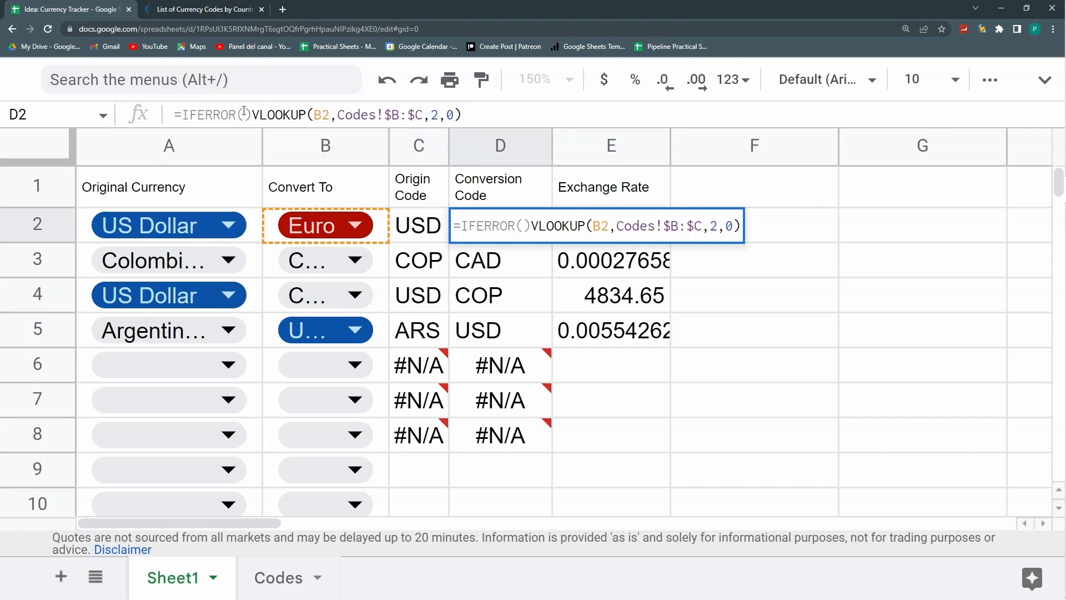
pyautogui.click(474, 117)
pyautogui.write(',)')
pyautogui.press('Return')
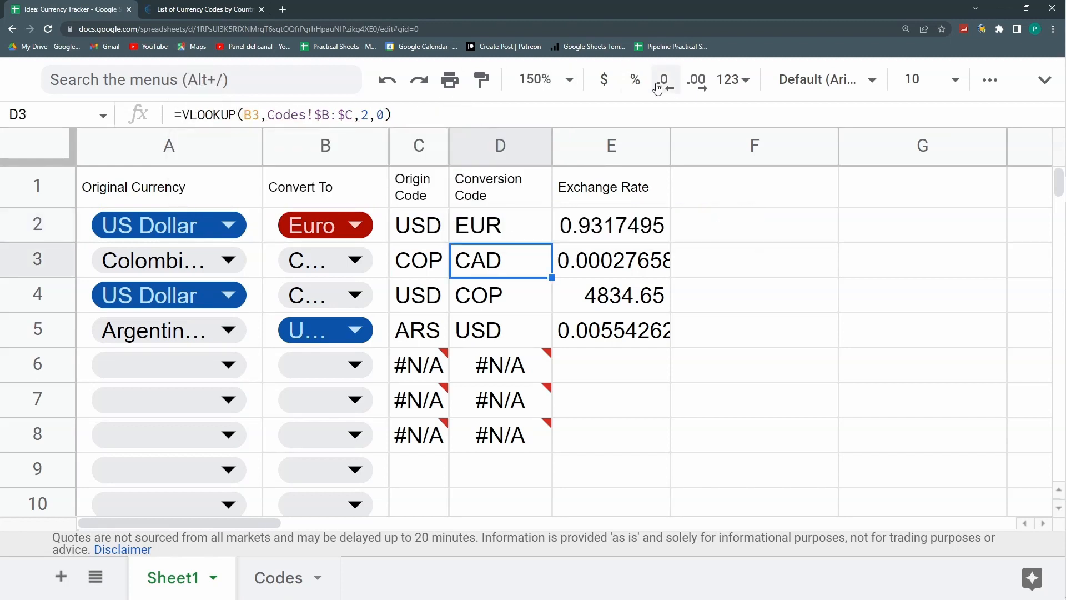
# Fill the IFERROR code formulas from C2:D2 down through row 1000.
pyautogui.click(428, 221)
pyautogui.moveTo(451, 227); pyautogui.dragTo(471, 227)
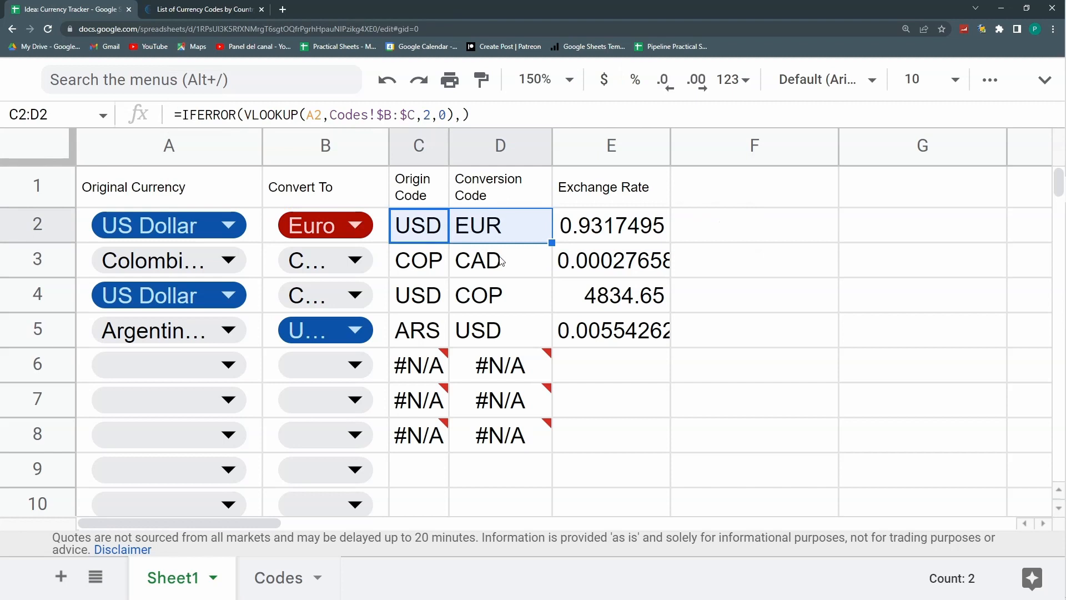
pyautogui.hotkey('ctrl', 'shift', 'Down')
pyautogui.hotkey('ctrl', 'shift', 'Down')
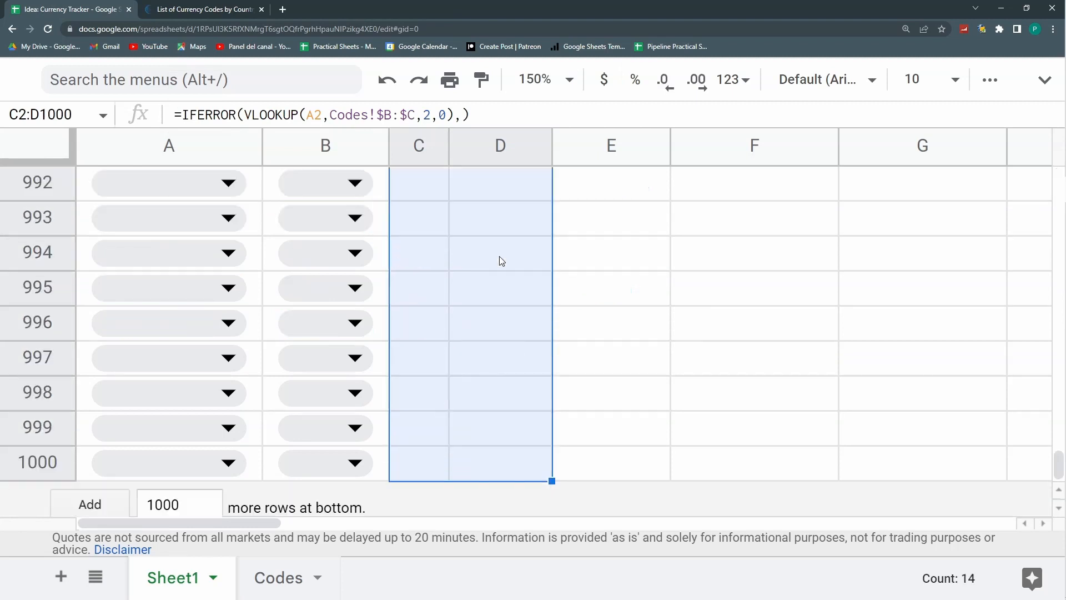
pyautogui.press('Up')
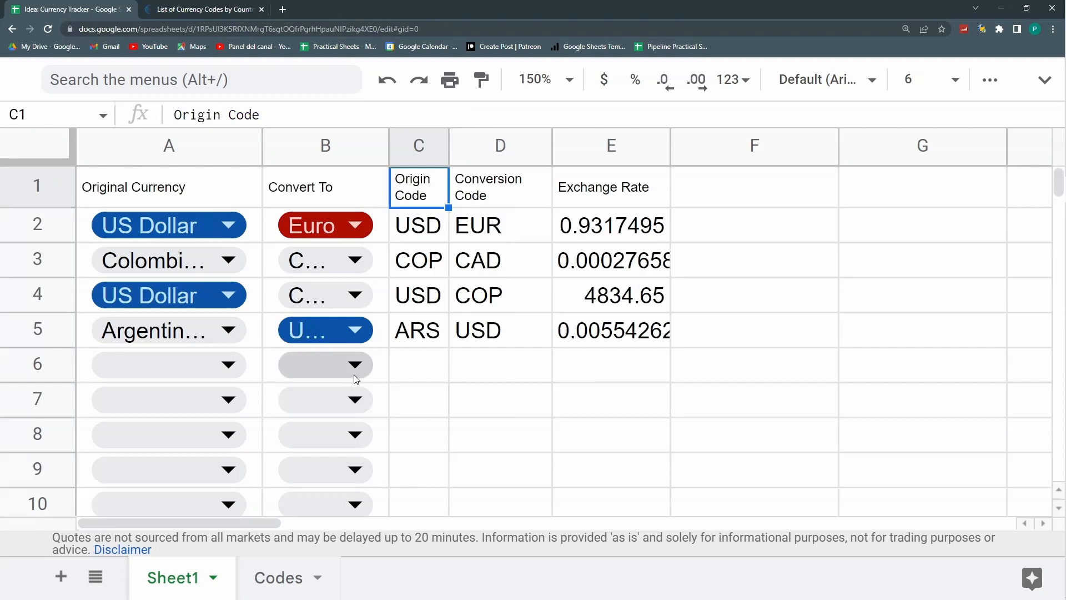
# Choose Australian Dollar as the original currency in A6 and Indian Rupee as the target currency in B6.
pyautogui.click(229, 371)
pyautogui.scroll(-5, 204, 466)
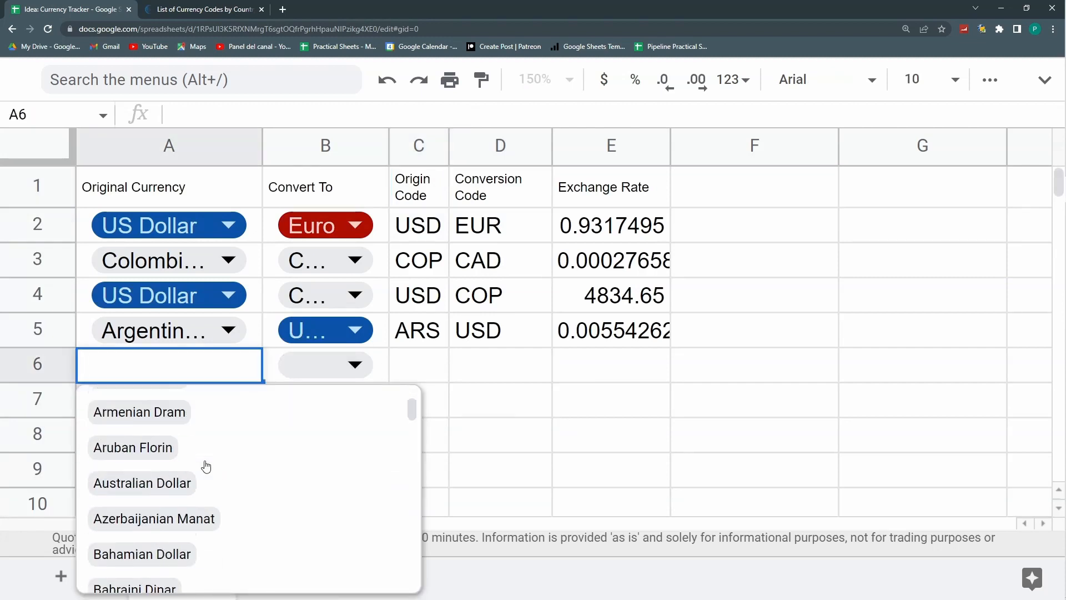
pyautogui.click(155, 461)
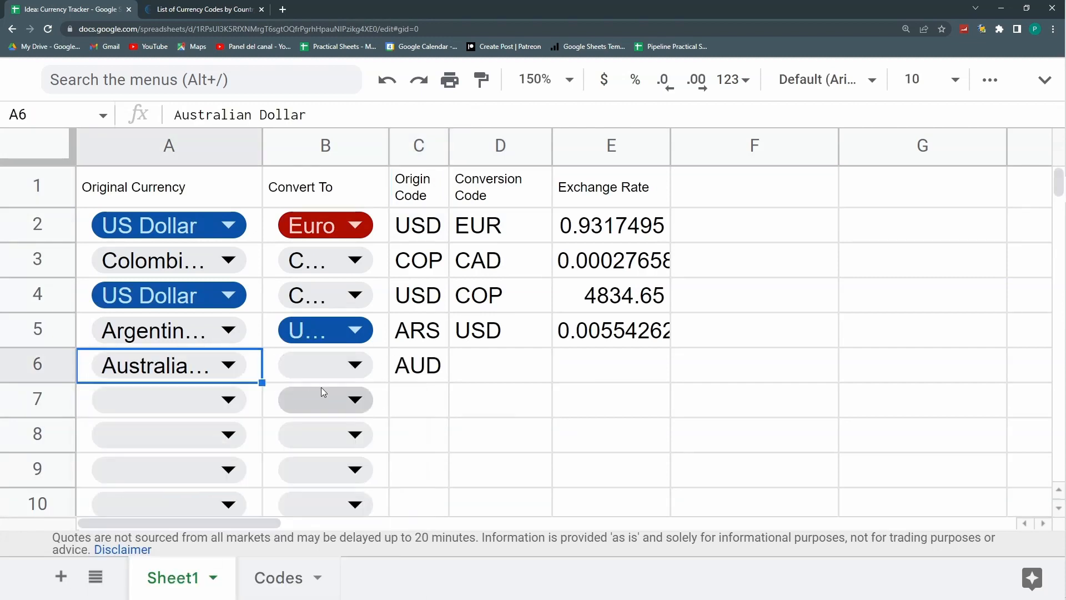
pyautogui.click(359, 365)
pyautogui.scroll(-4, 351, 466)
pyautogui.scroll(-10, 351, 467)
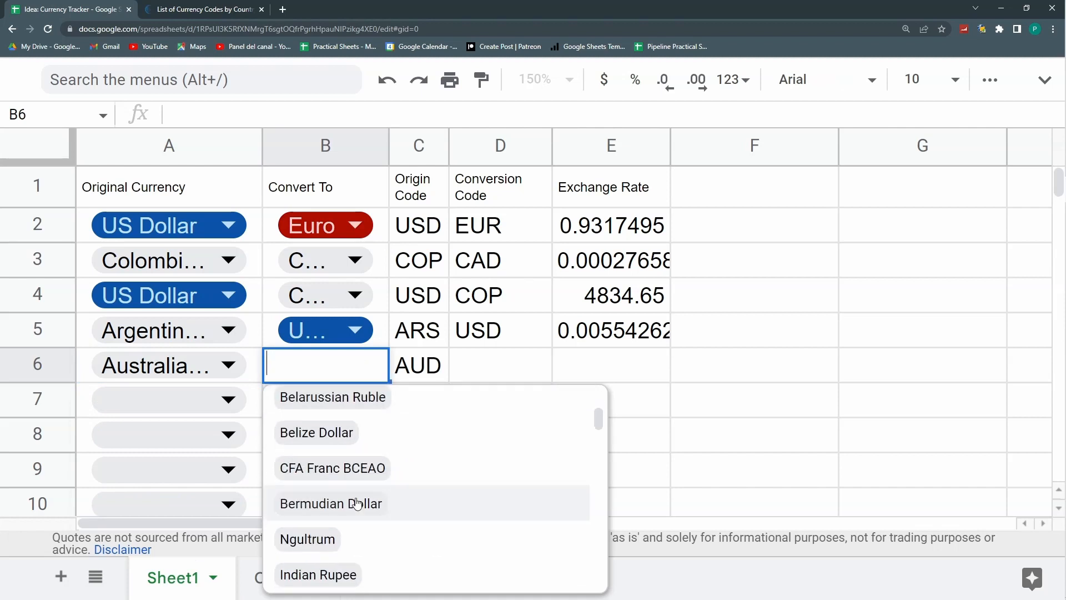
pyautogui.click(320, 406)
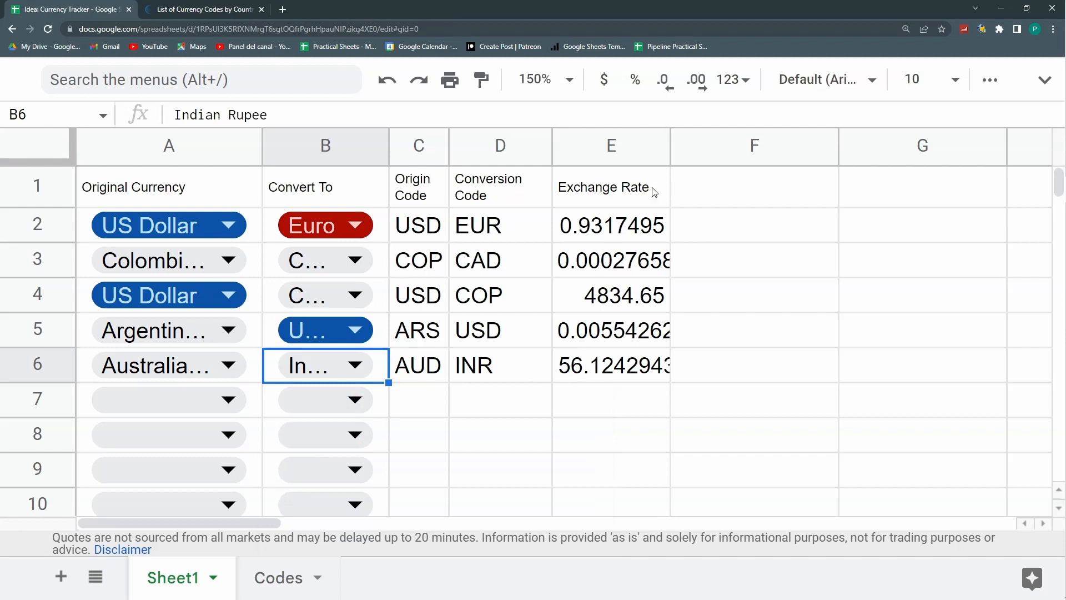
# Reduce the exchange rates in column E to two decimal places and widen the column to fit them.
pyautogui.moveTo(634, 225); pyautogui.dragTo(631, 372)
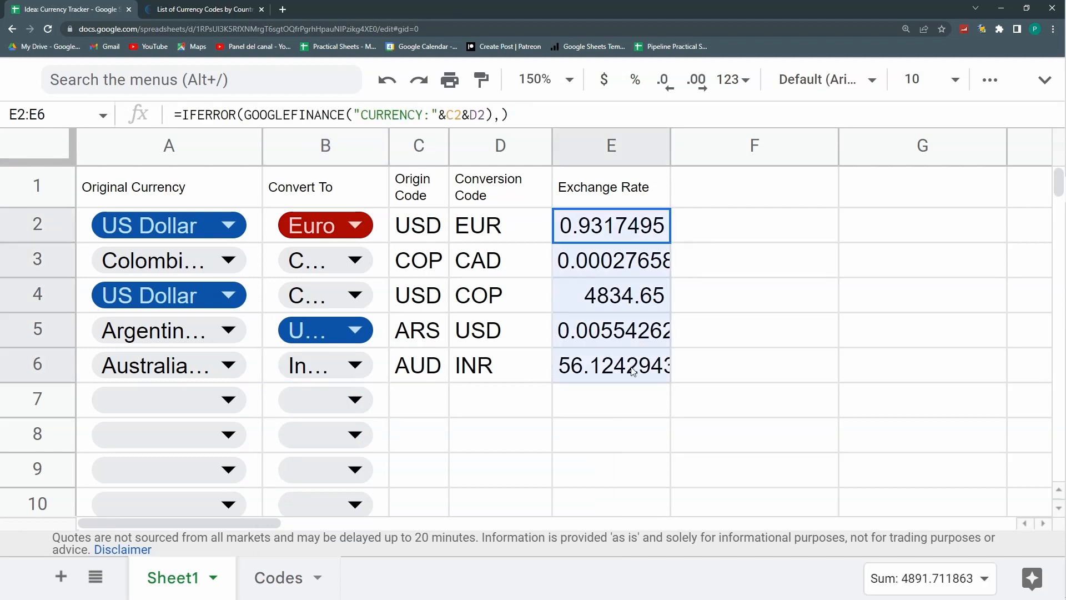
pyautogui.click(606, 145)
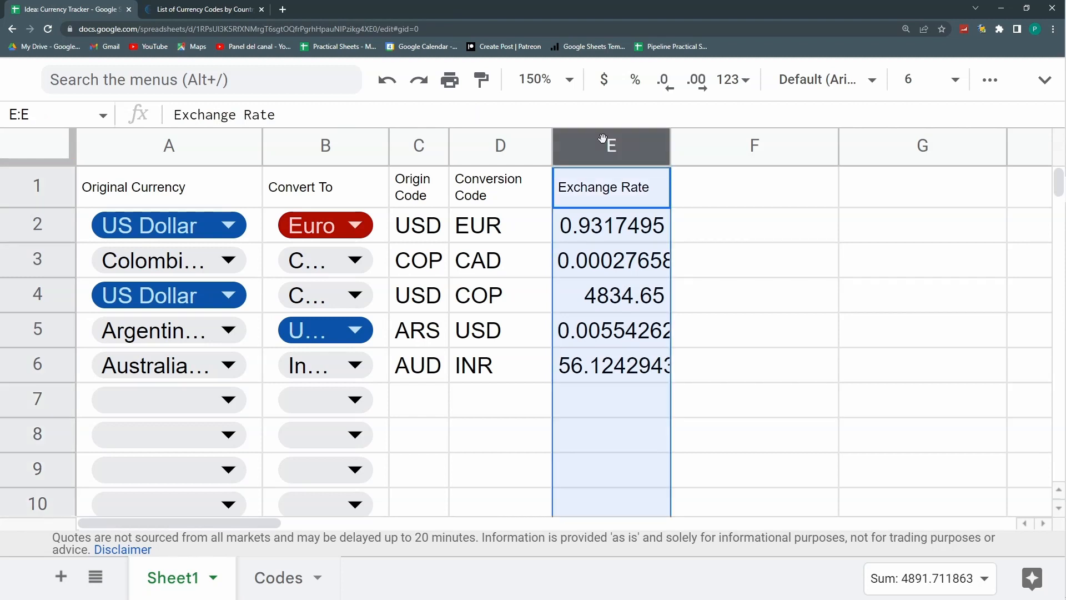
pyautogui.click(668, 84)
pyautogui.click(668, 84)
pyautogui.click(668, 84)
pyautogui.click(668, 84)
pyautogui.click(668, 84)
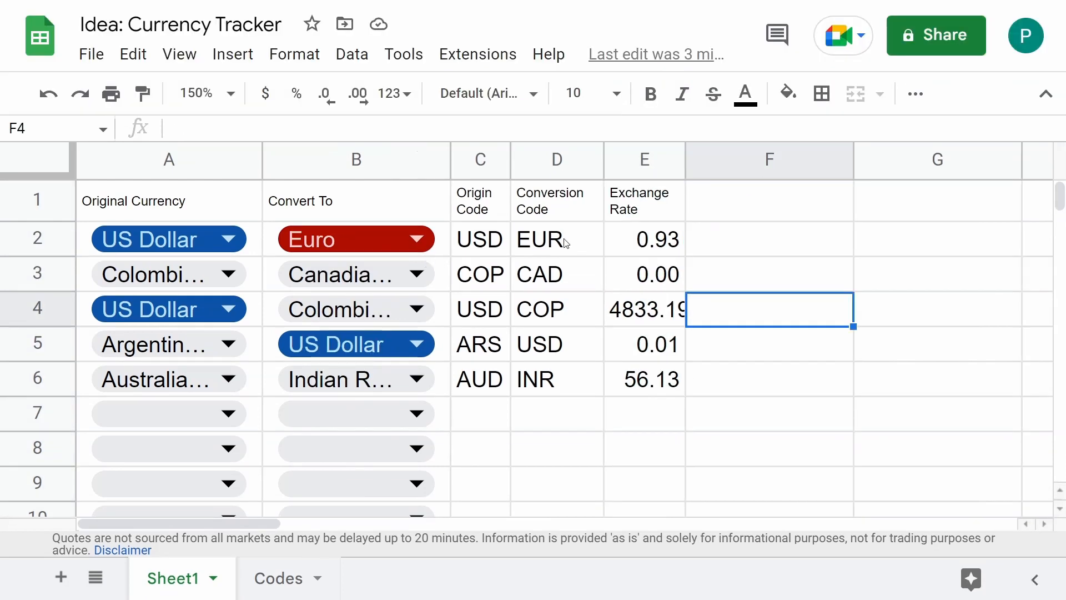
pyautogui.click(567, 239)
pyautogui.moveTo(686, 160); pyautogui.dragTo(697, 160)
# Enter the header "Amount to Convert" in F1 and the amount 1000 in F2.
pyautogui.click(752, 205)
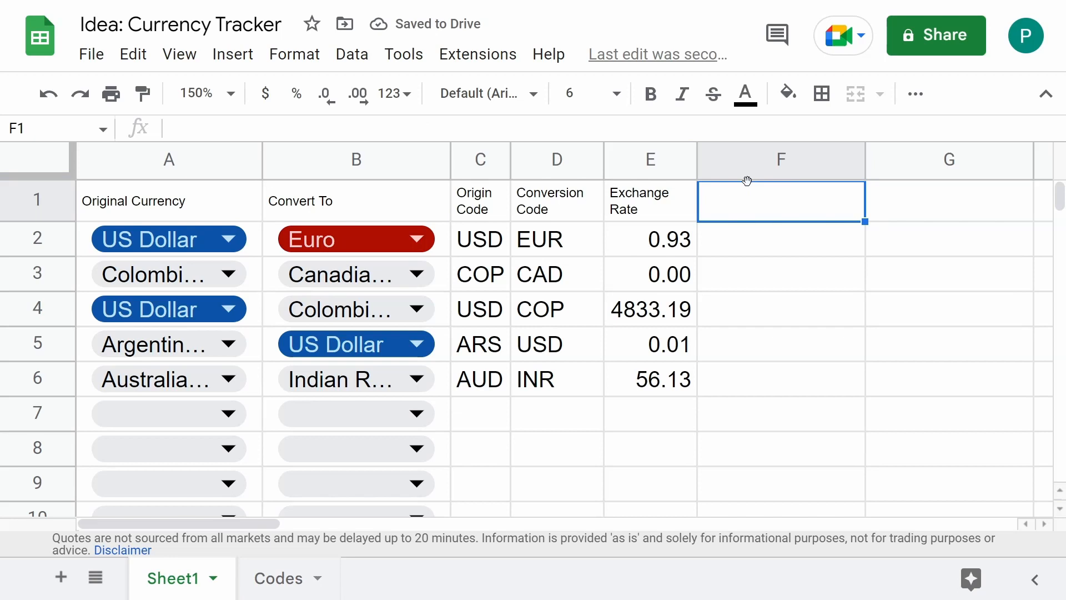
pyautogui.write('Qua')
pyautogui.press('BackSpace')
pyautogui.press('BackSpace')
pyautogui.press('BackSpace')
pyautogui.write('Amount to Convert')
pyautogui.press('Return')
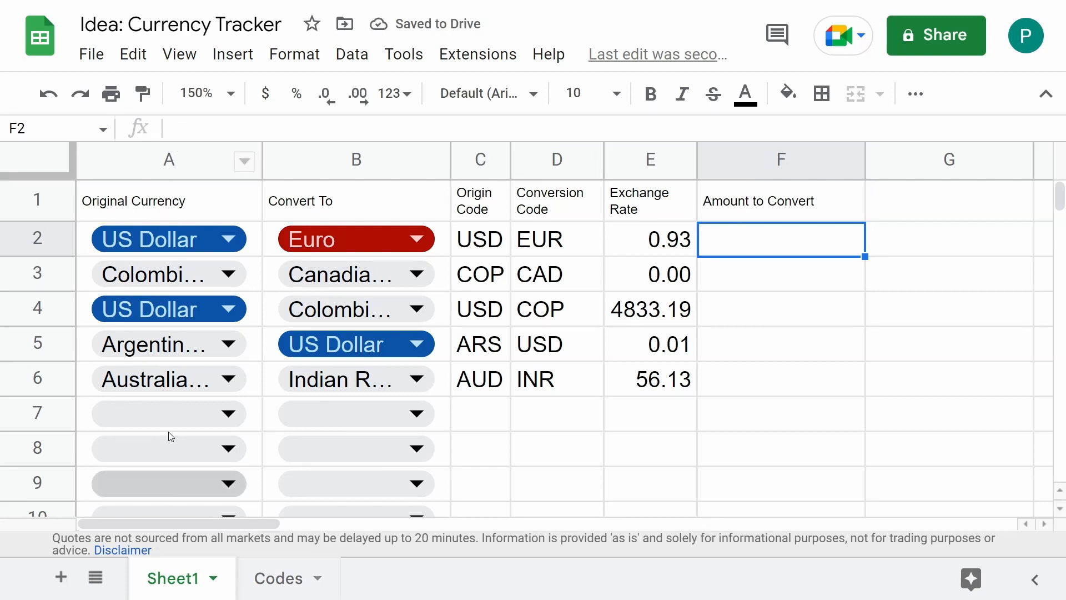
pyautogui.write('1000')
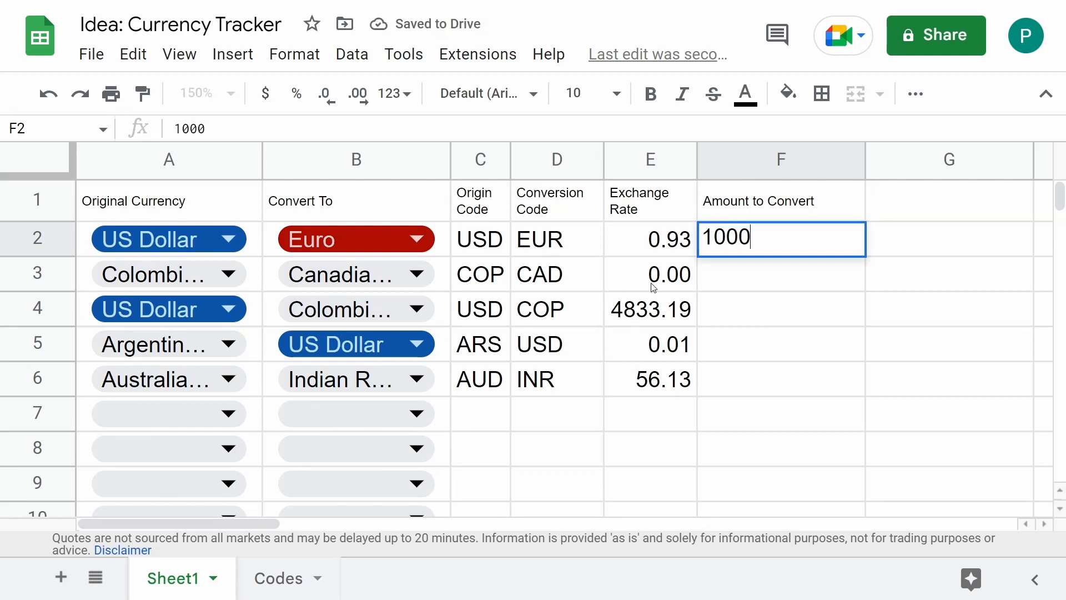
pyautogui.press('Return')
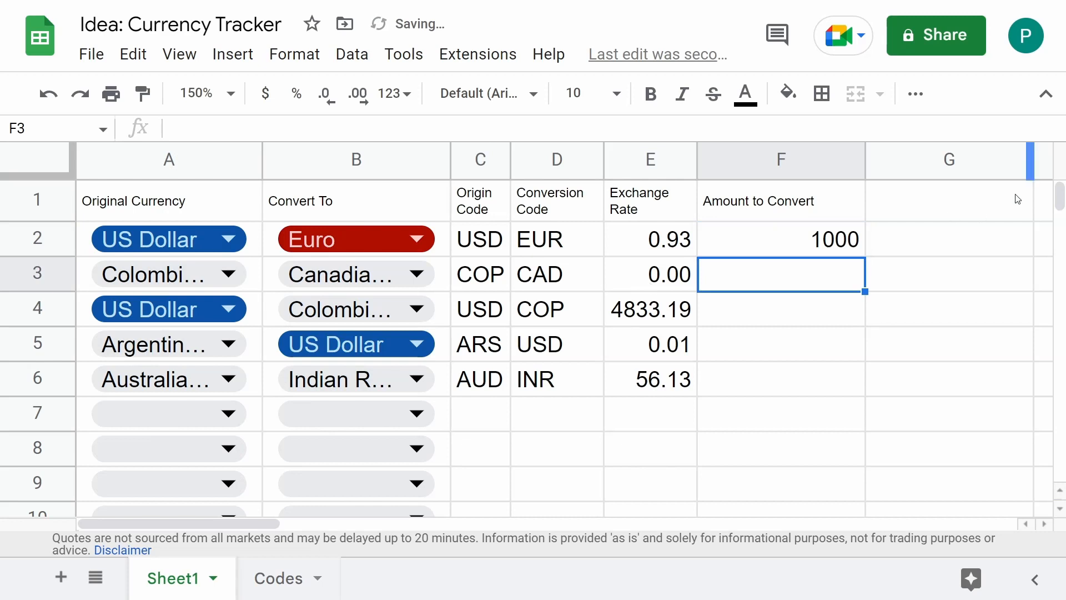
# Enter the header "Converted Amount" in G1.
pyautogui.click(900, 214)
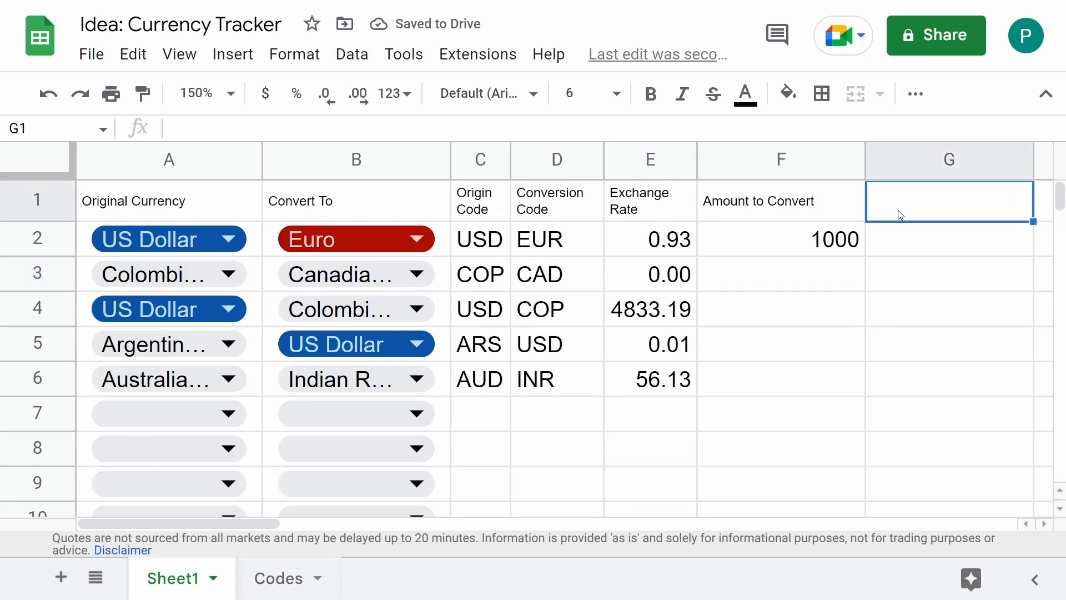
pyautogui.write('Cov')
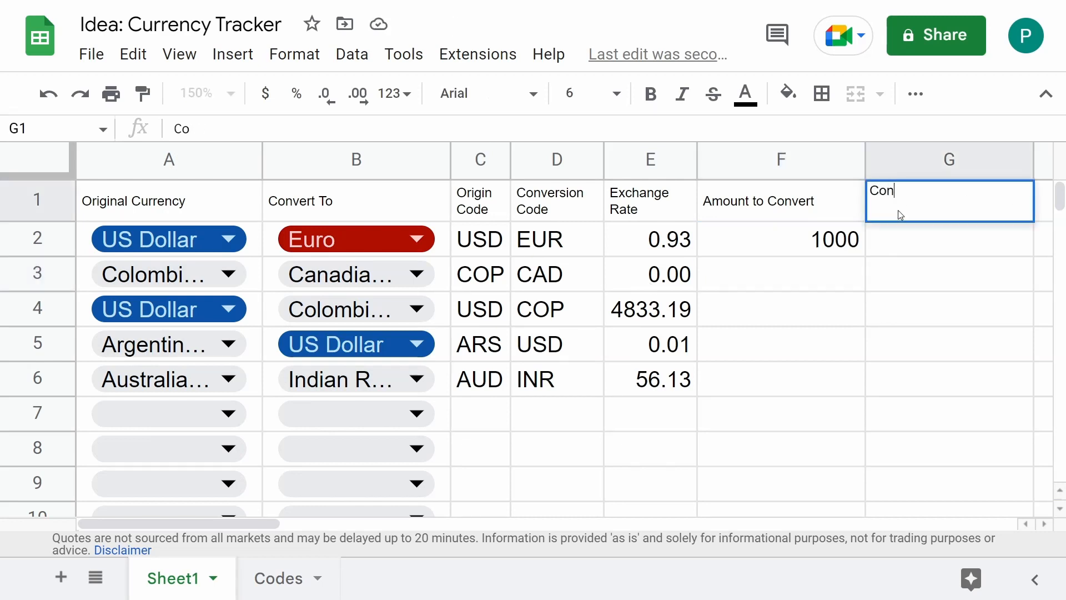
pyautogui.write('verted Amount')
pyautogui.press('Return')
# Multiply the amount by the exchange rate in G2 with =F2*E2 and fill the formula down to G8.
pyautogui.write('=')
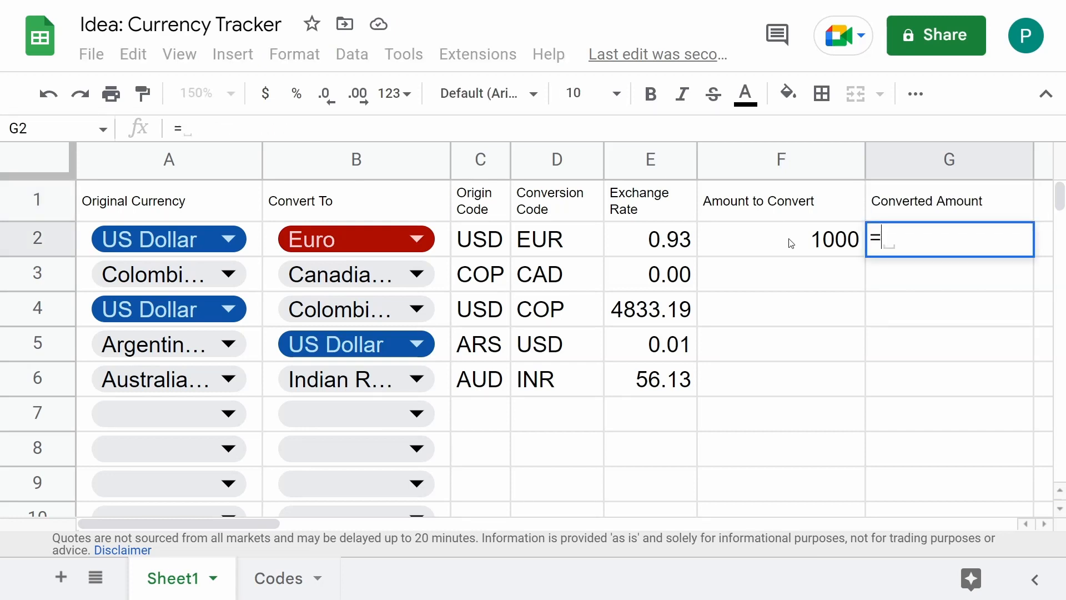
pyautogui.click(799, 243)
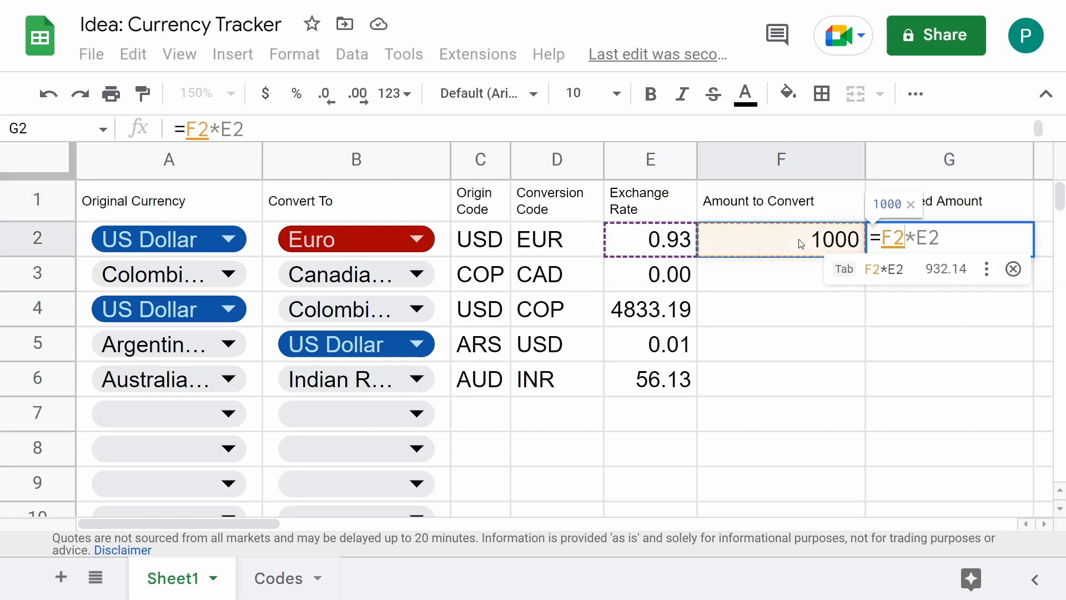
pyautogui.write('*')
pyautogui.click(667, 242)
pyautogui.press('Return')
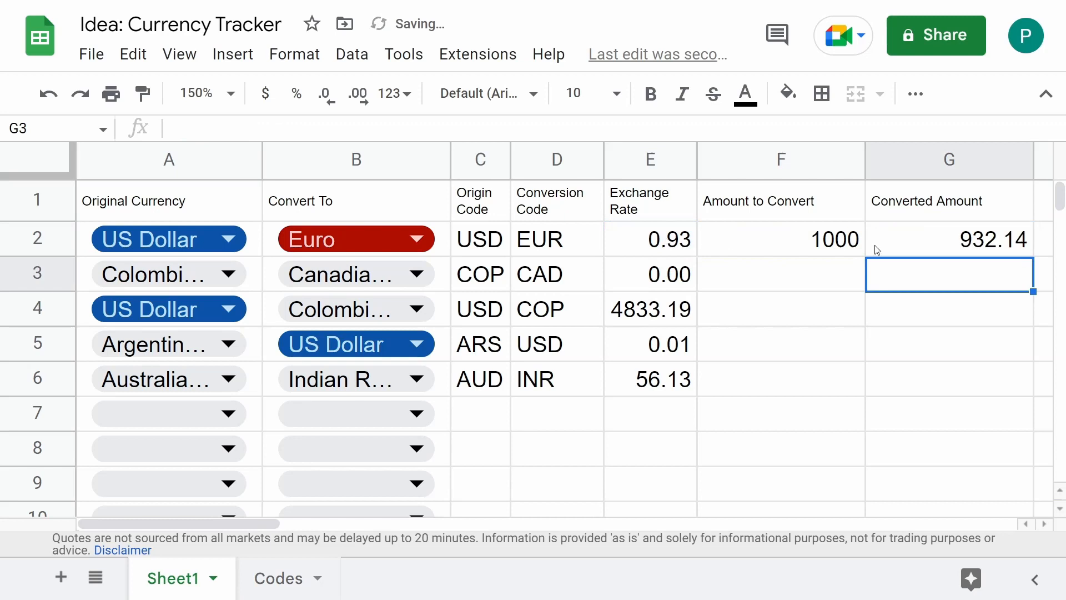
pyautogui.click(924, 245)
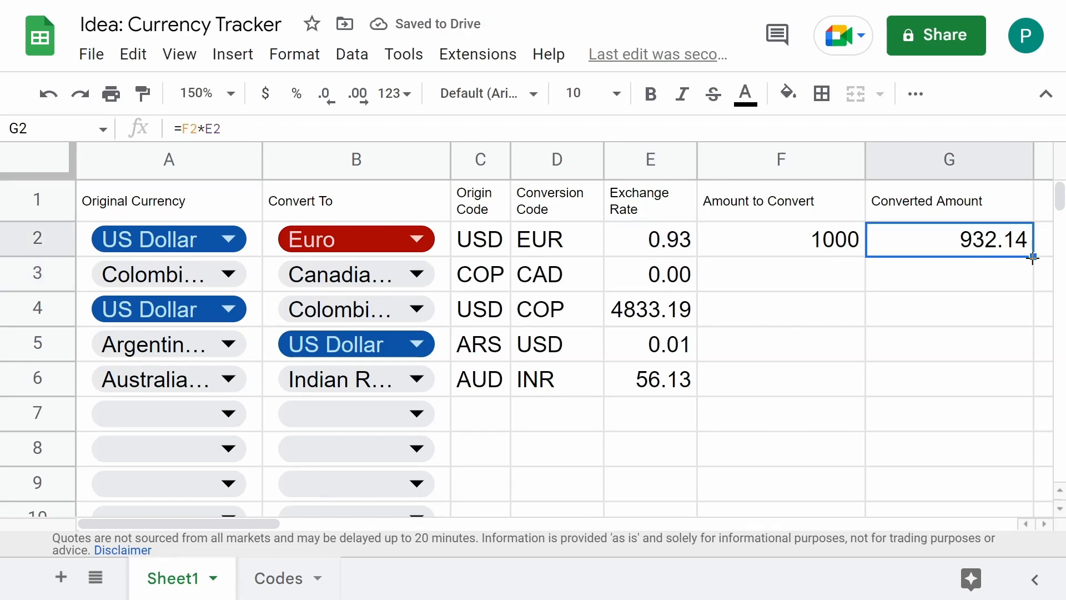
pyautogui.moveTo(1019, 442); pyautogui.dragTo(1019, 441)
# Rewrite the G2 formula as =if(F2="",,F2*E2) so that it returns blank when no amount is entered.
pyautogui.click(967, 250)
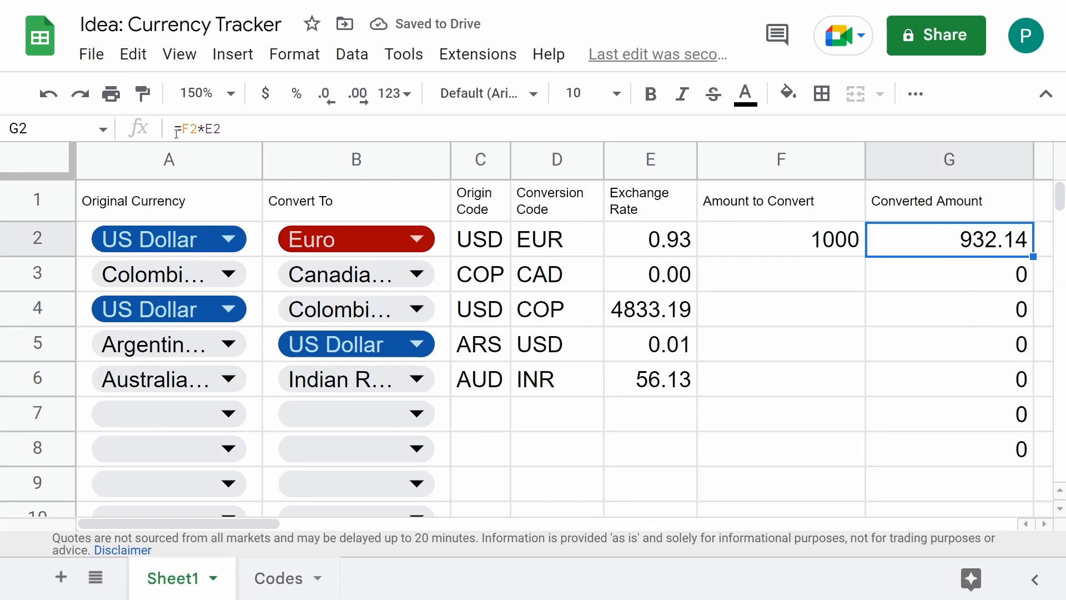
pyautogui.press('Return')
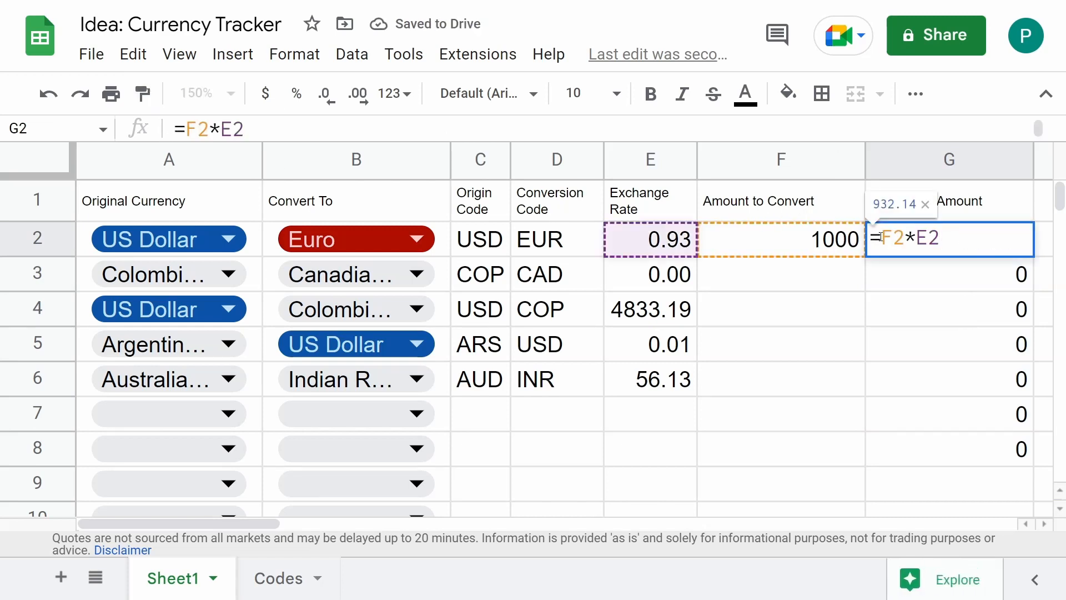
pyautogui.click(882, 236)
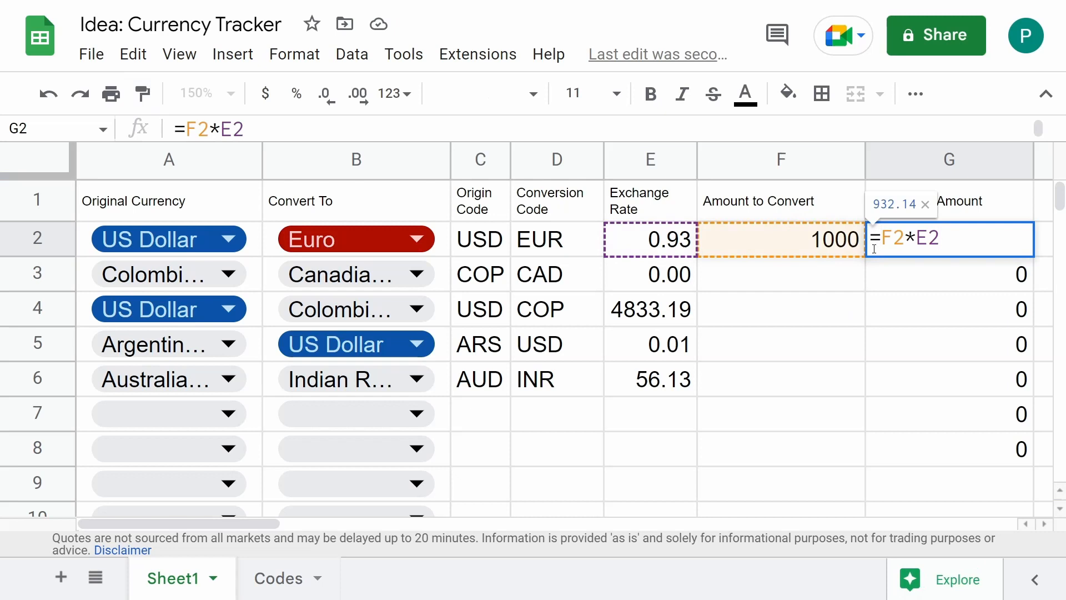
pyautogui.write('if(')
pyautogui.click(841, 241)
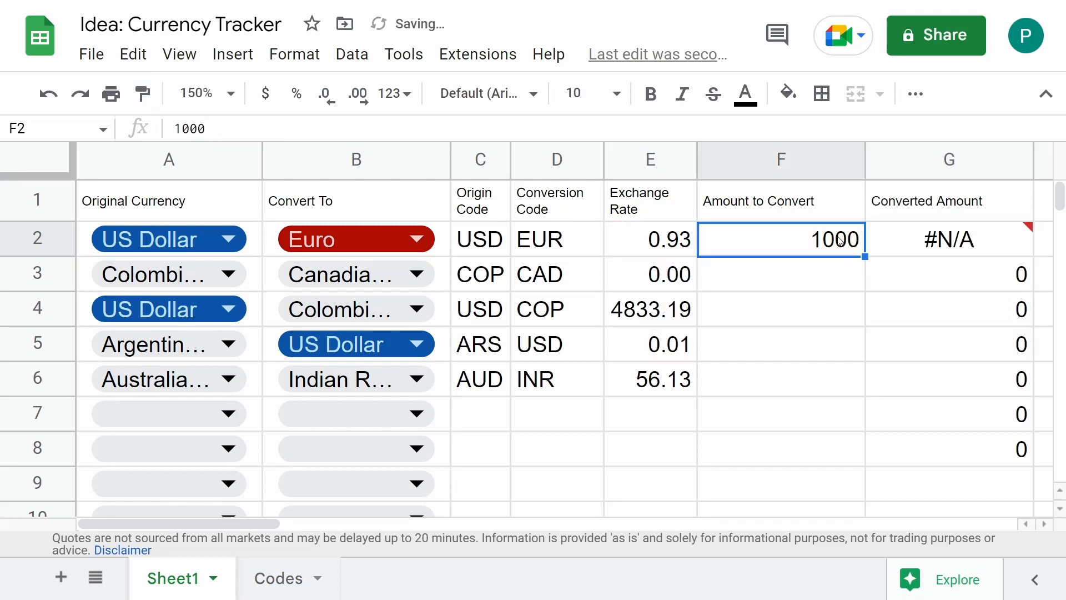
pyautogui.click(926, 238)
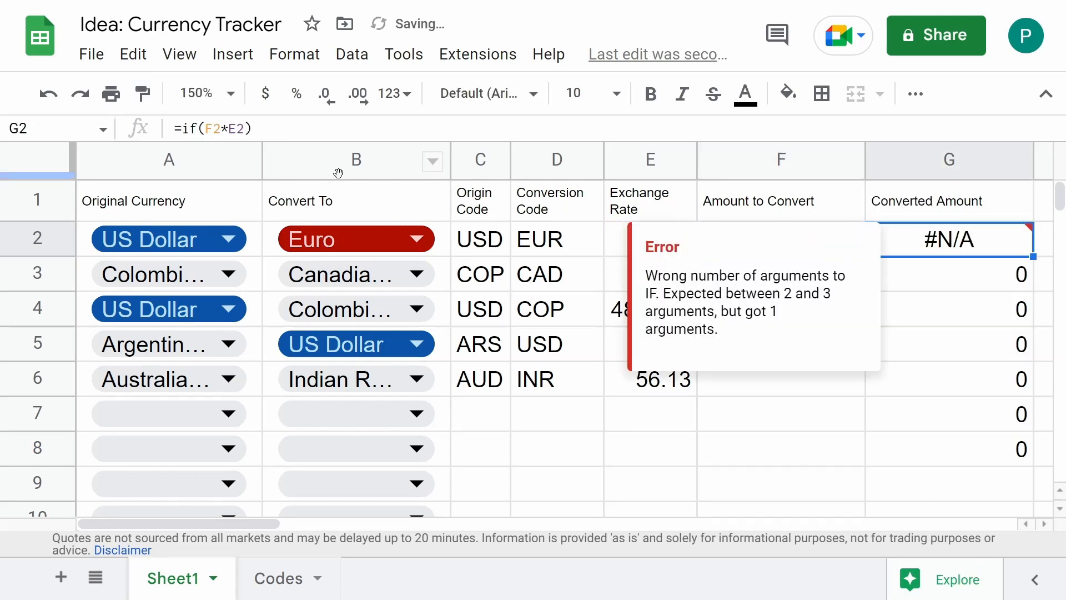
pyautogui.click(206, 132)
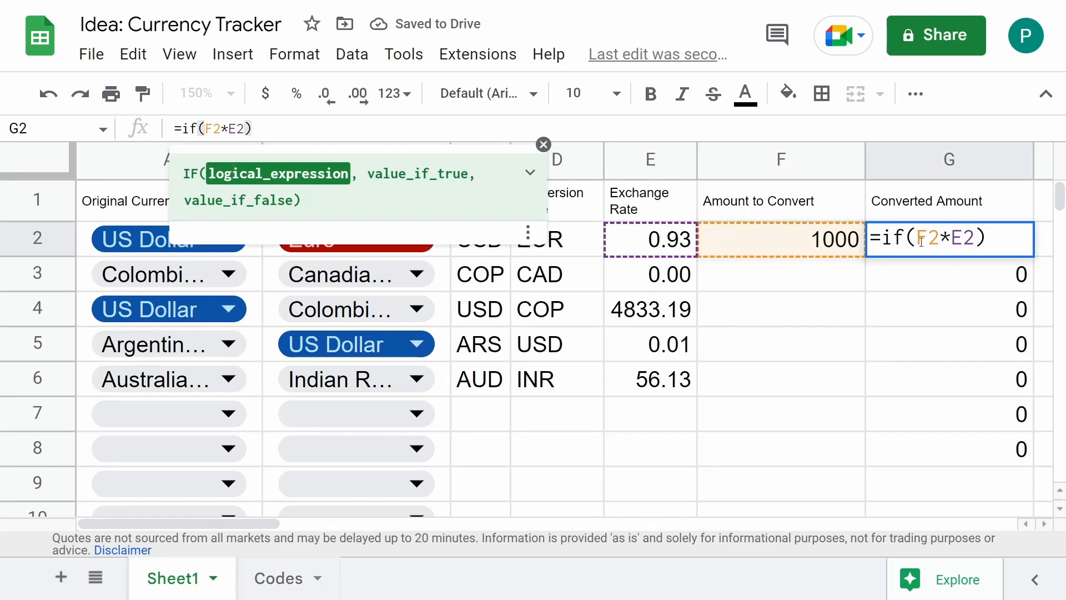
pyautogui.write('f')
pyautogui.press('BackSpace')
pyautogui.write('F2=')
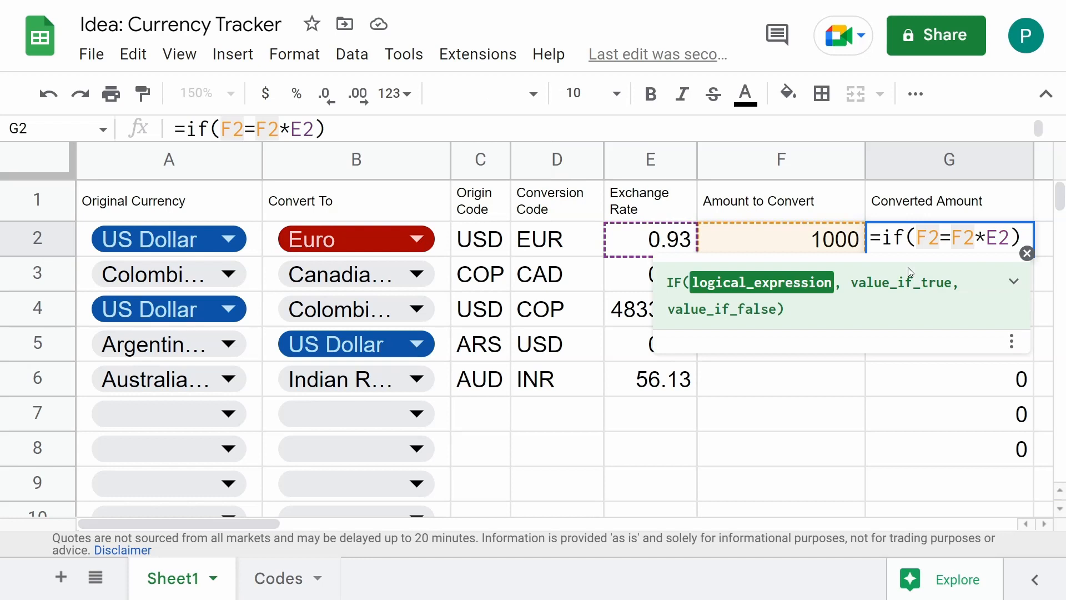
pyautogui.write('"')
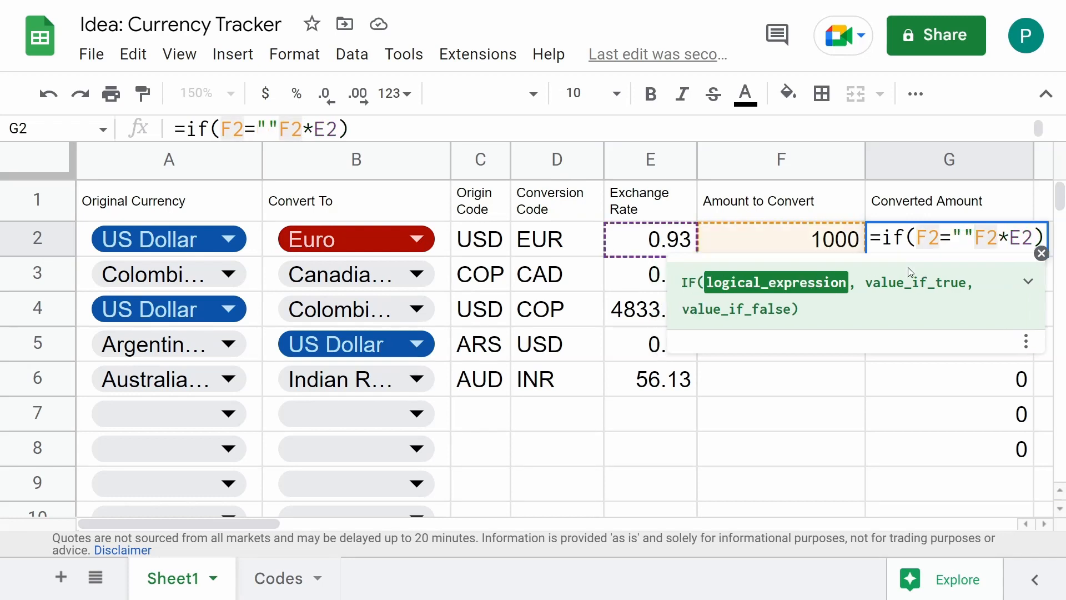
pyautogui.write(',')
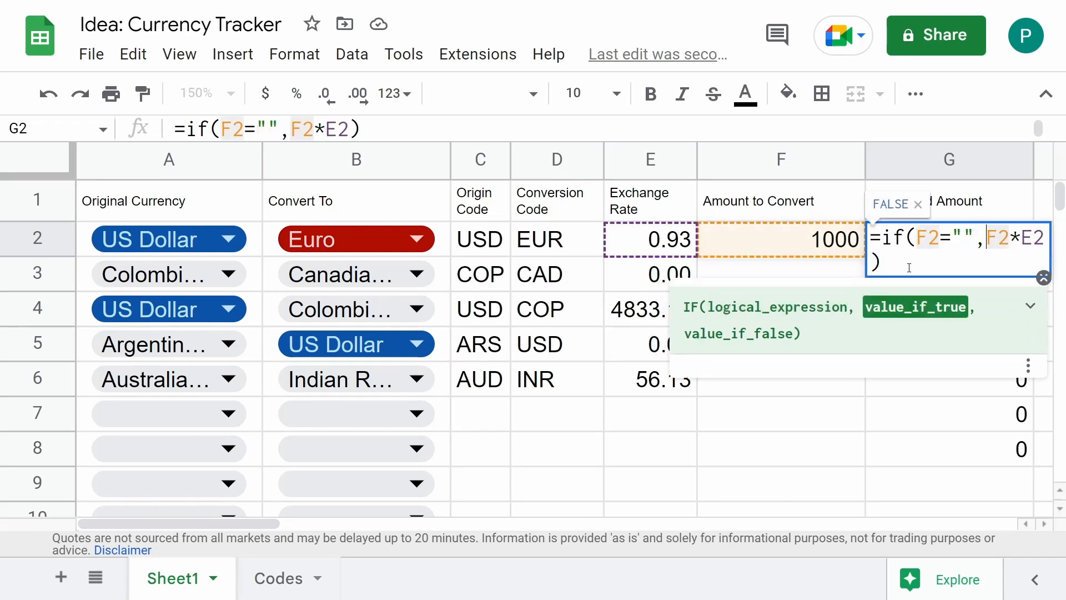
pyautogui.write(',')
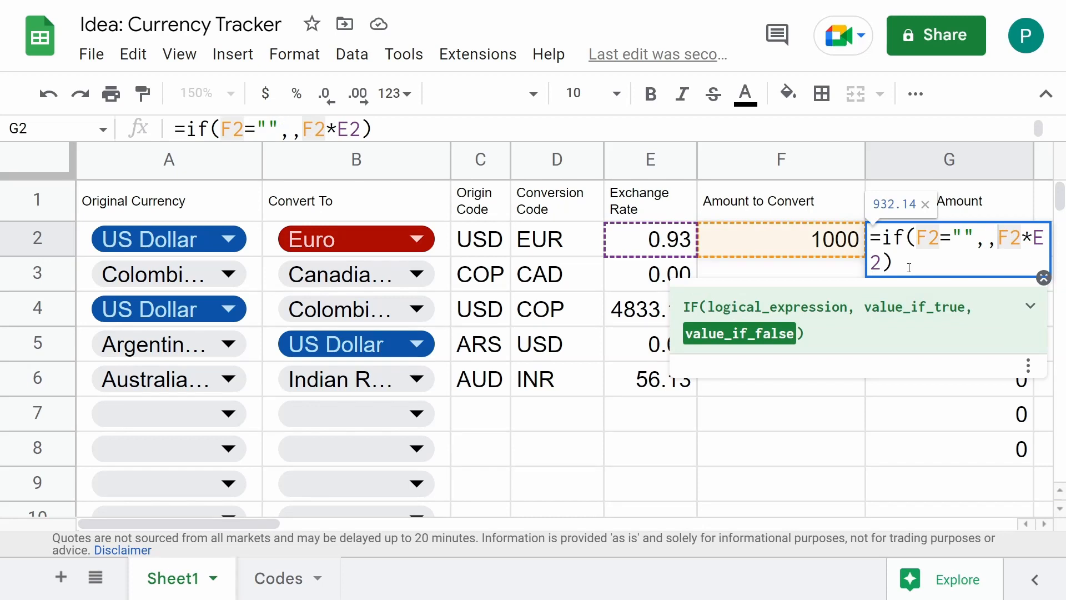
pyautogui.press('Return')
# Fill the IF formula from G2 down through row 1000.
pyautogui.click(963, 243)
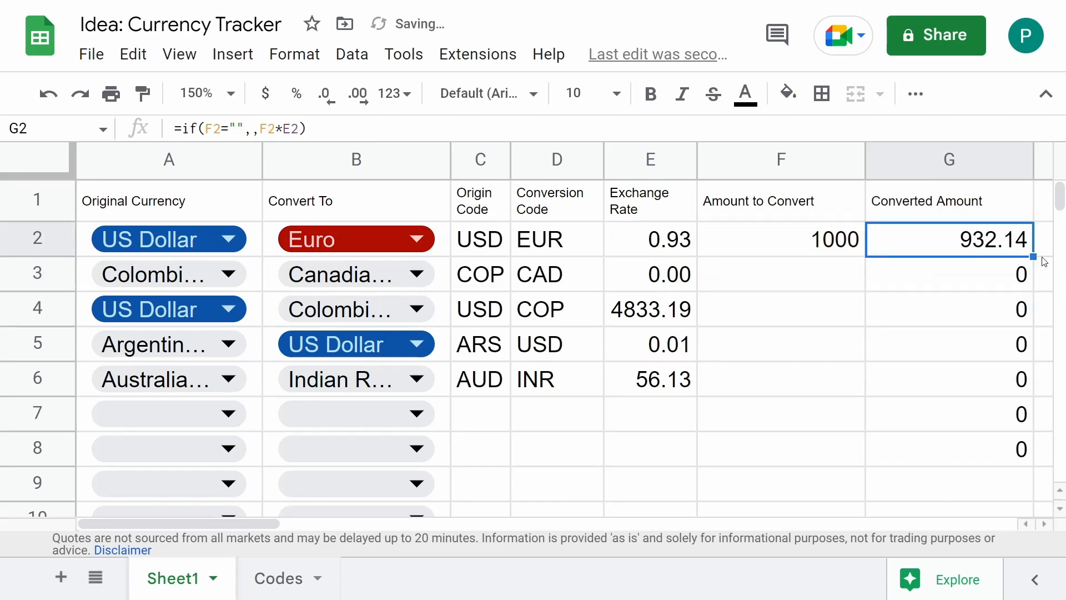
pyautogui.hotkey('ctrl', 'shift', 'Down')
pyautogui.hotkey('ctrl', 'shift', 'Down')
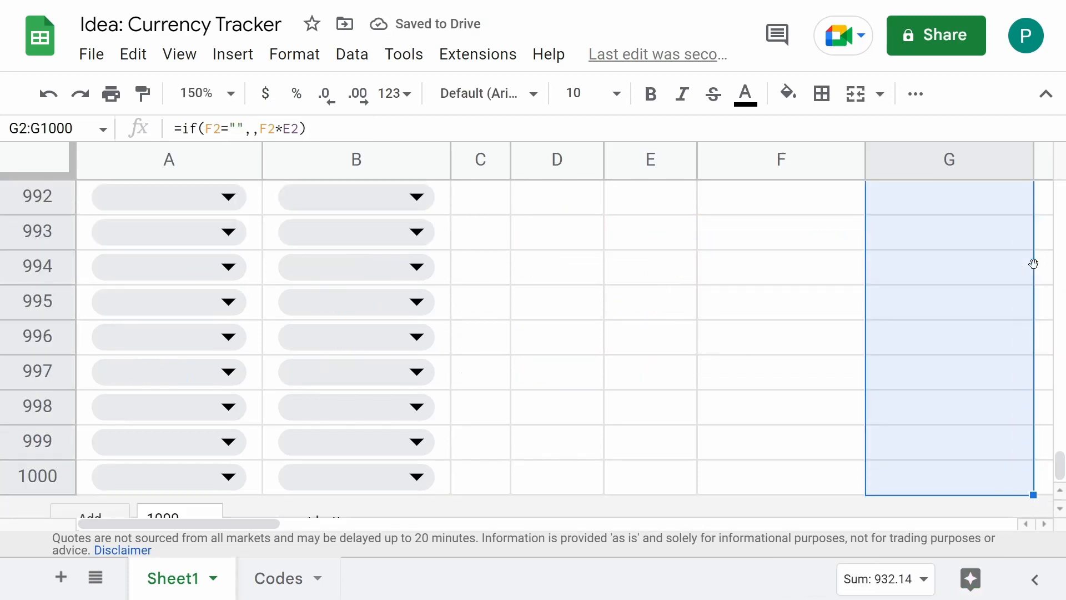
pyautogui.hotkey('ctrl', 'd')
pyautogui.hotkey('ctrl', 'Up')
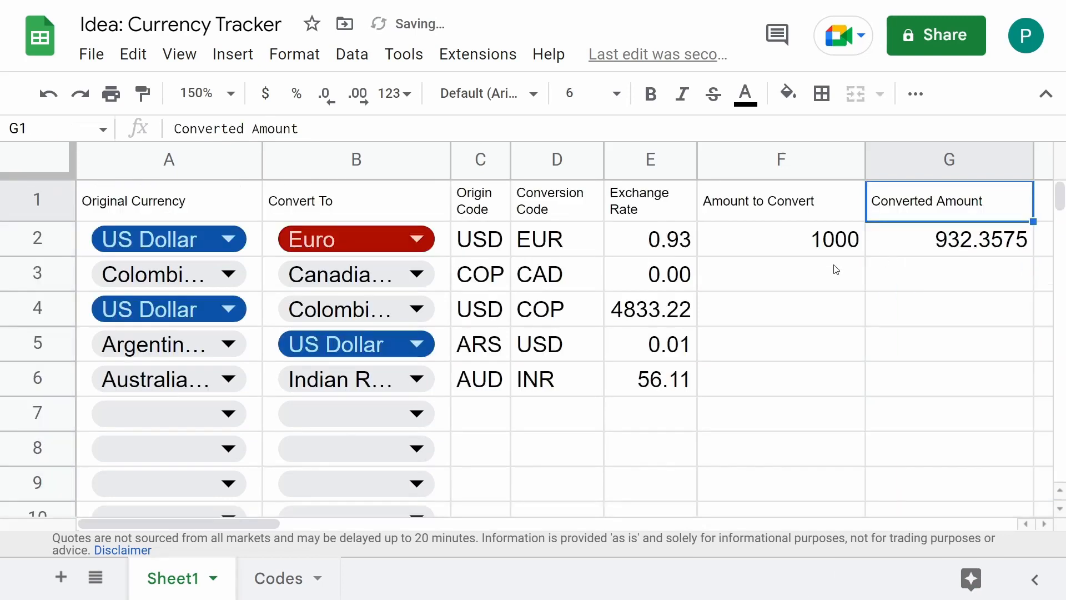
# Enter 1000000 in F3 as the amount to convert for the Colombian-to-Canadian currency row.
pyautogui.click(817, 269)
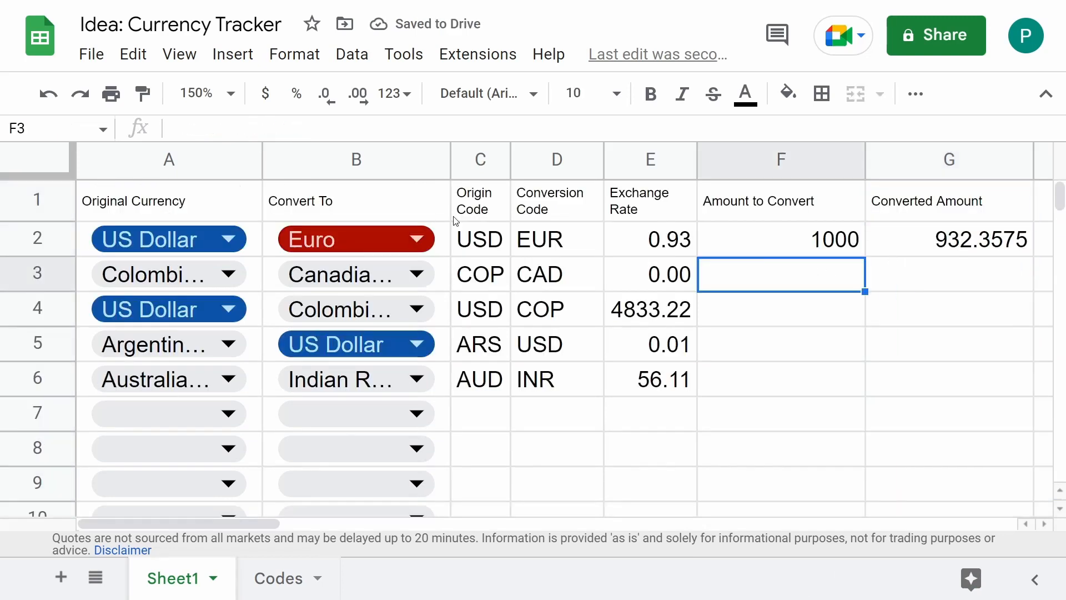
pyautogui.write('1000000')
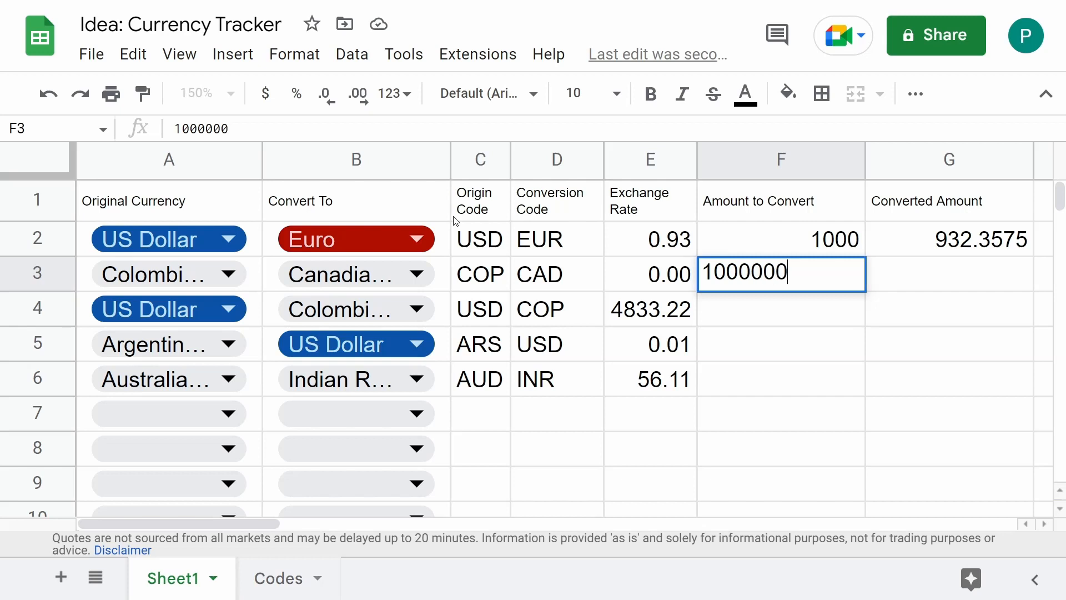
pyautogui.press('Return')
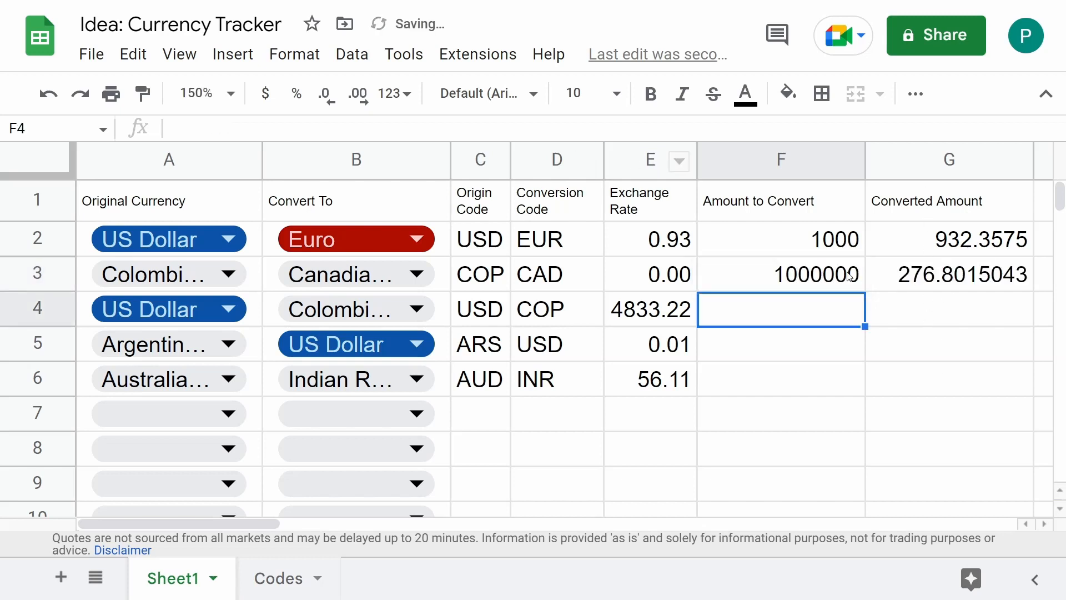
# Auto-fit the widths of columns F and G to their contents.
pyautogui.moveTo(820, 240); pyautogui.dragTo(916, 483)
pyautogui.click(847, 380)
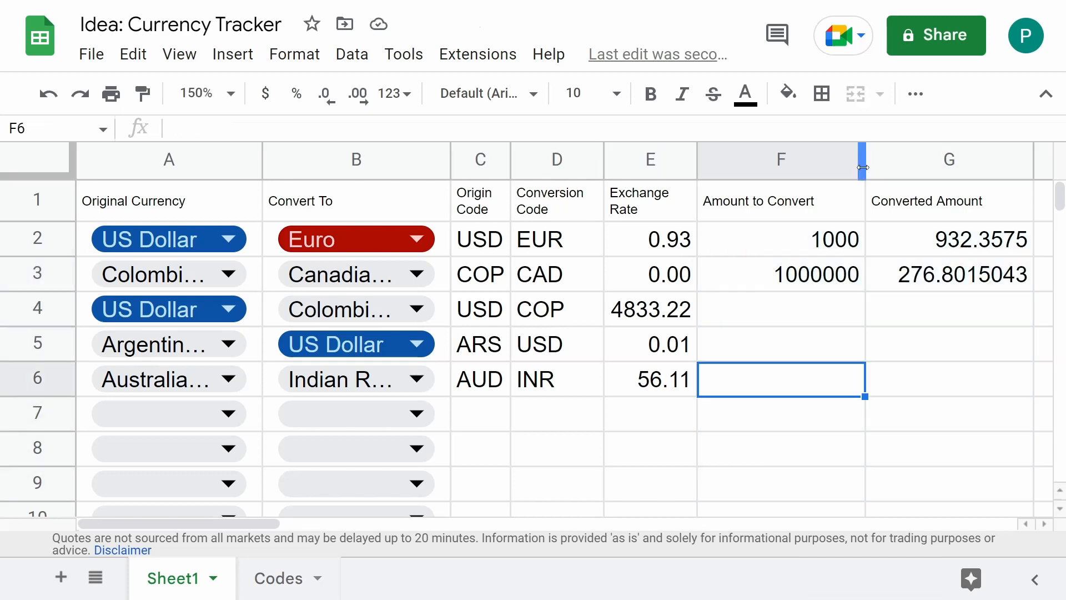
pyautogui.doubleClick(863, 168)
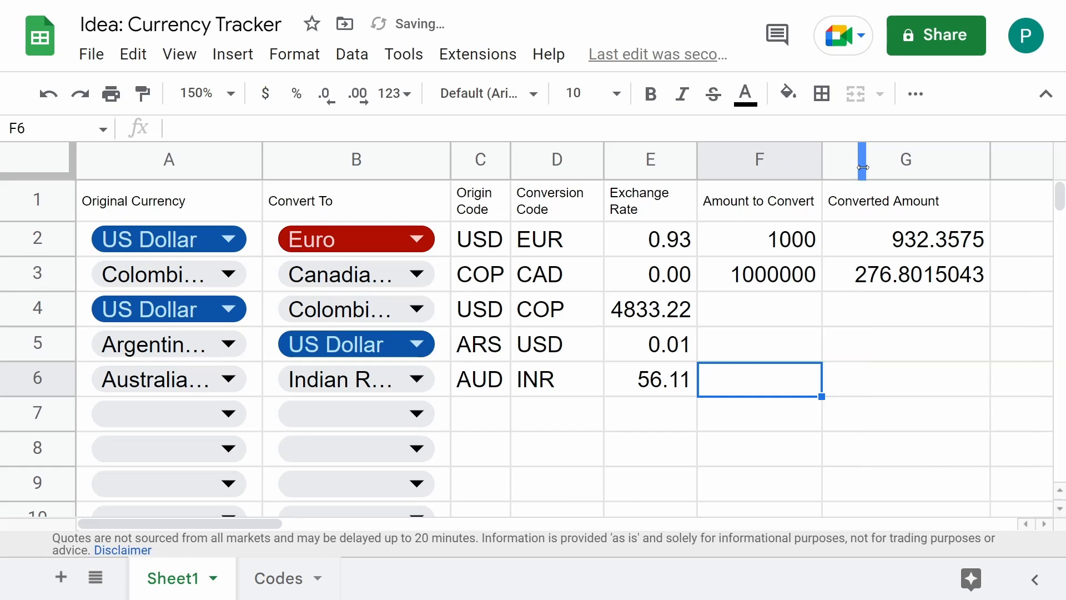
pyautogui.doubleClick(990, 160)
pyautogui.click(888, 270)
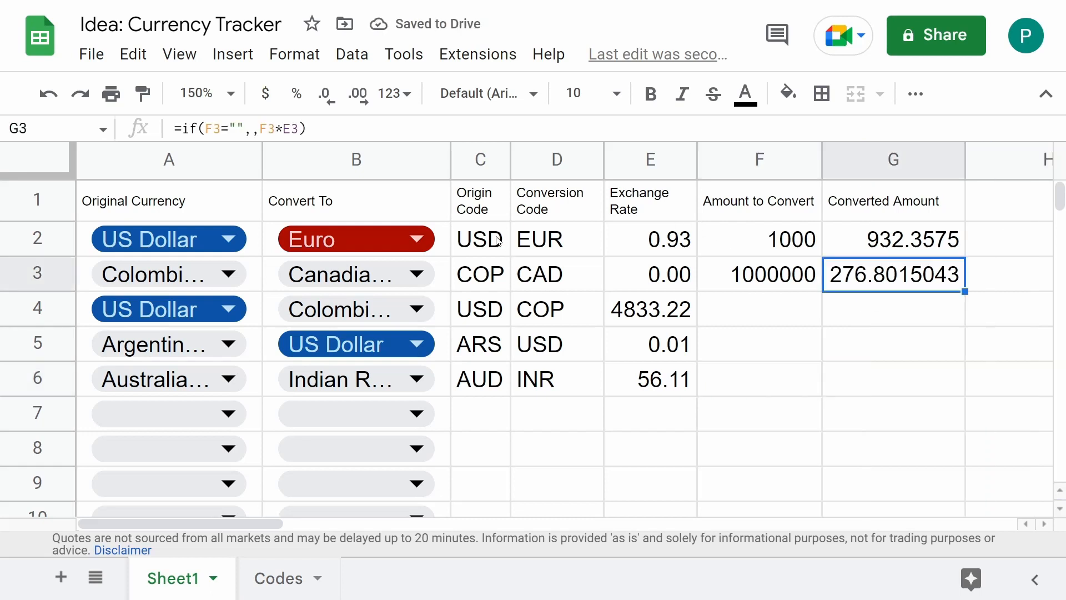
pyautogui.moveTo(498, 240); pyautogui.dragTo(537, 271)
pyautogui.moveTo(784, 247); pyautogui.dragTo(897, 277)
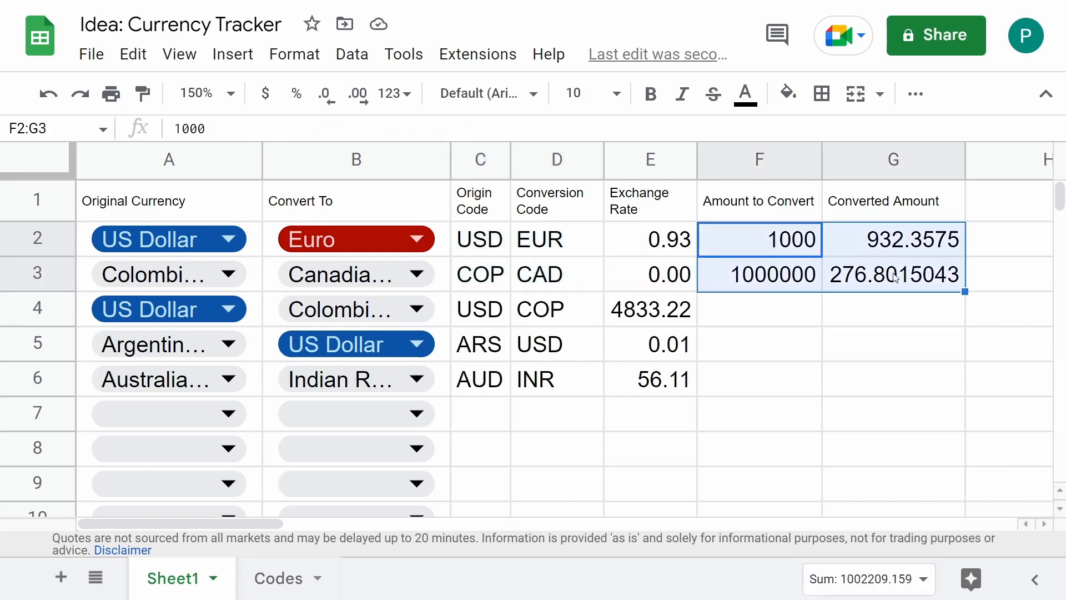
pyautogui.click(763, 249)
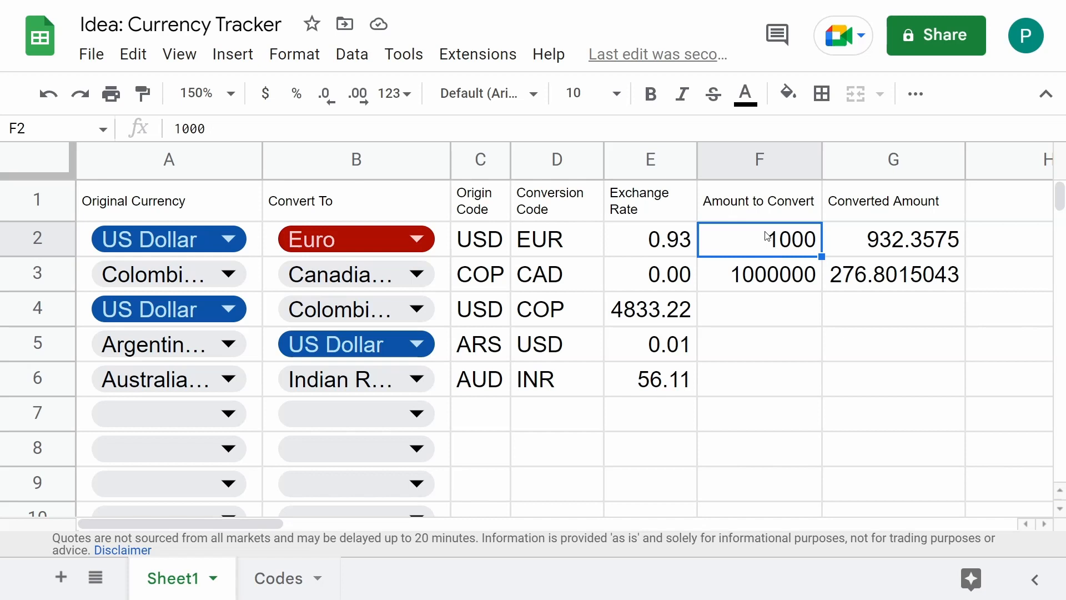
# Format columns F and G as dollar currency without decimals, then widen column F slightly and narrow column G.
pyautogui.moveTo(777, 161); pyautogui.dragTo(944, 161)
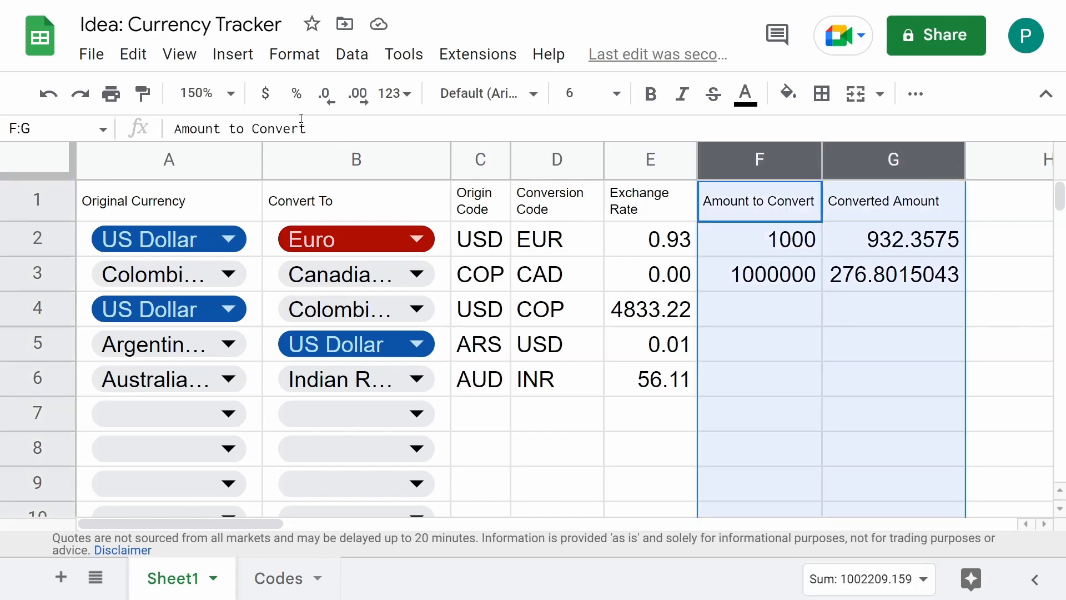
pyautogui.click(265, 94)
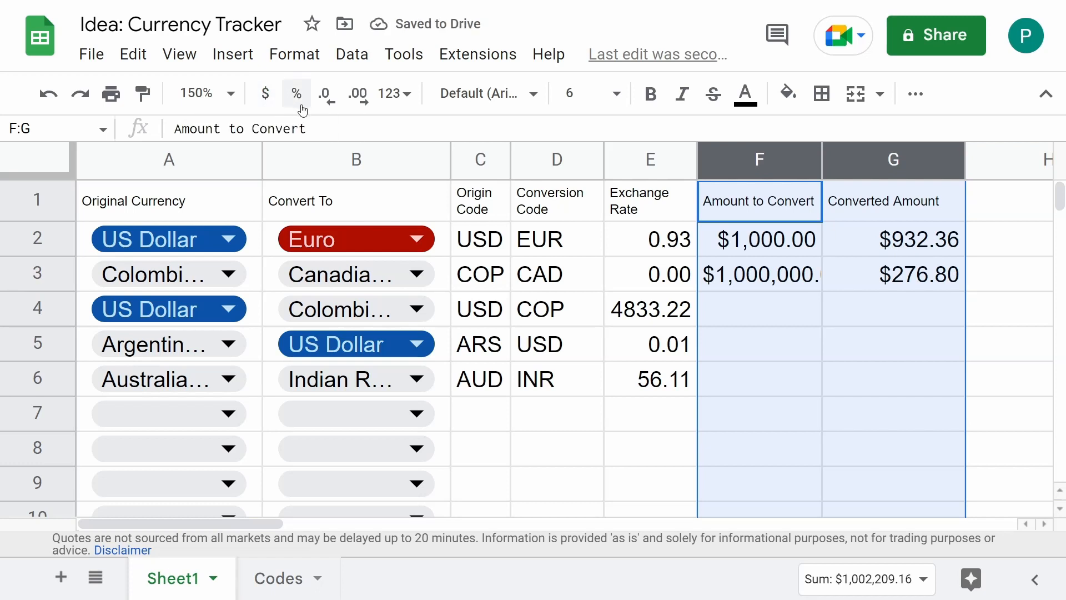
pyautogui.click(358, 95)
pyautogui.click(327, 94)
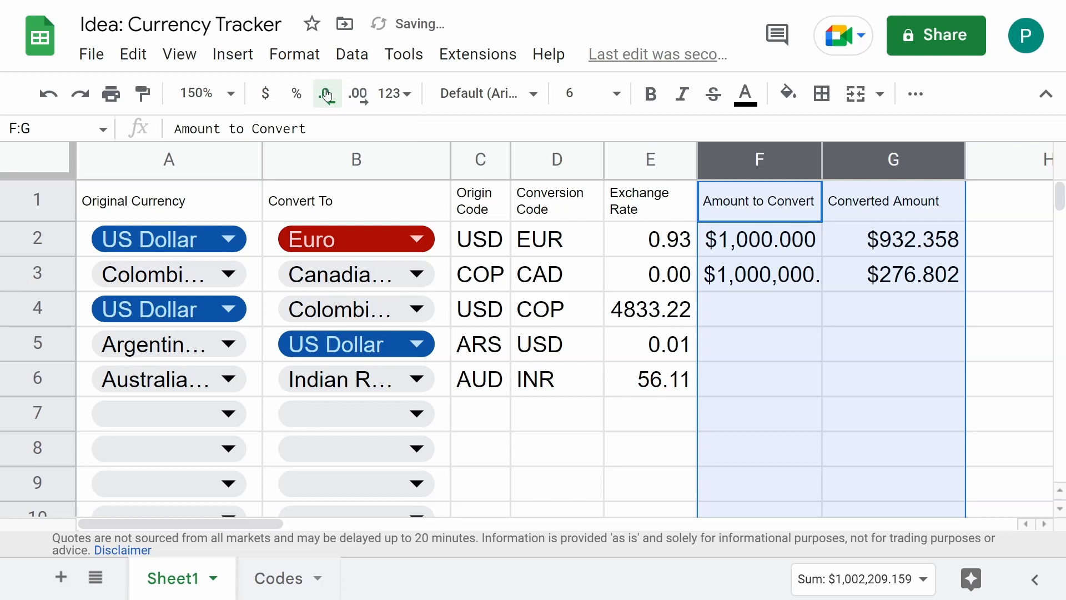
pyautogui.click(327, 94)
pyautogui.click(328, 95)
pyautogui.click(929, 247)
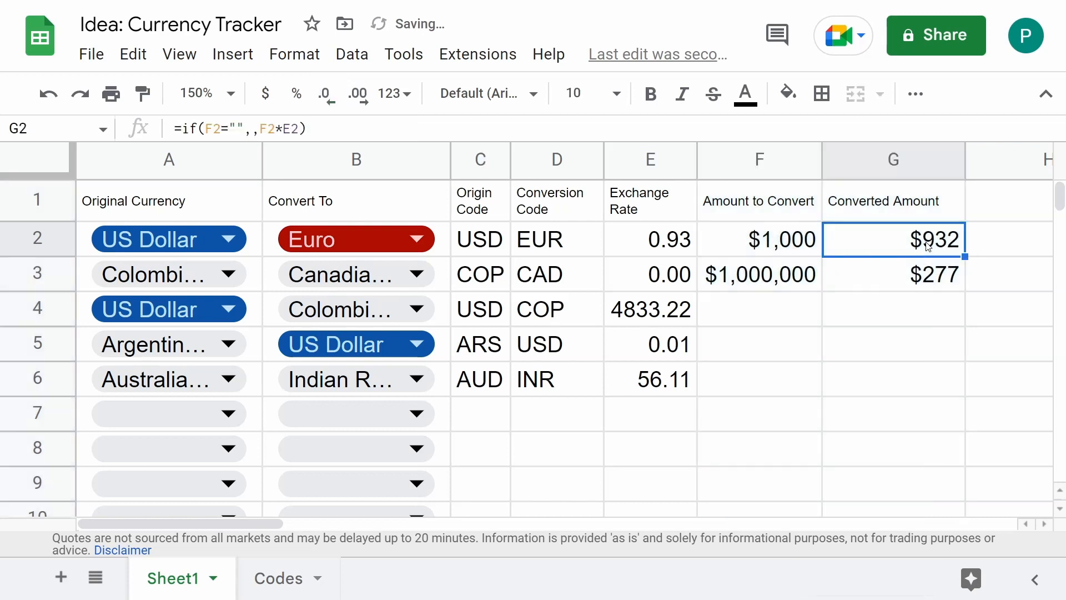
pyautogui.moveTo(822, 160); pyautogui.dragTo(835, 159)
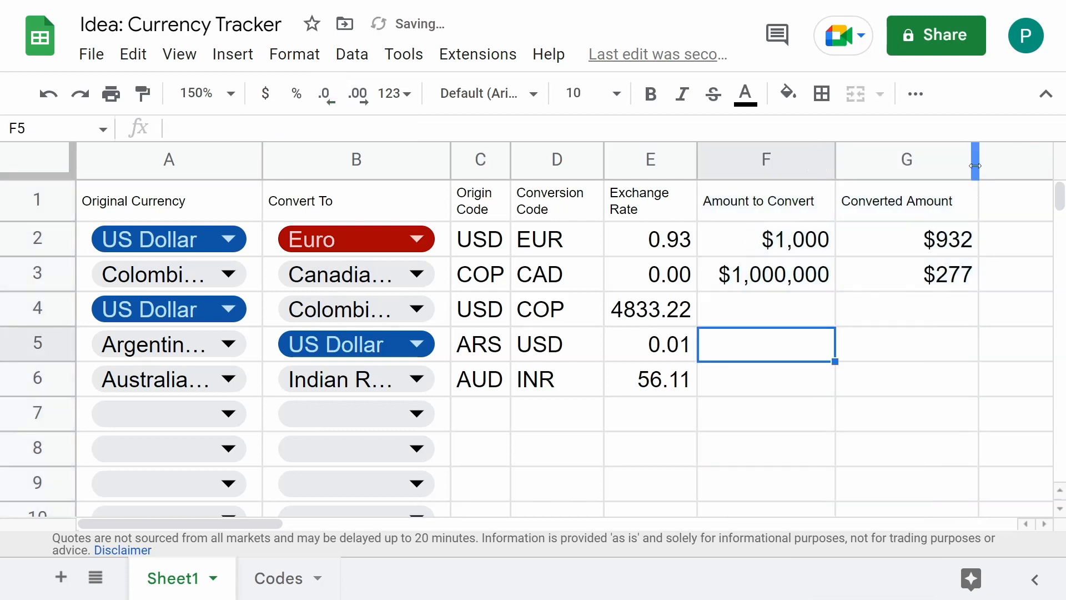
pyautogui.moveTo(973, 172); pyautogui.dragTo(956, 171)
# Wrap the text of the headers in F1:G1.
pyautogui.click(772, 201)
pyautogui.keyDown('shift'); pyautogui.click(888, 199); pyautogui.keyUp('shift')
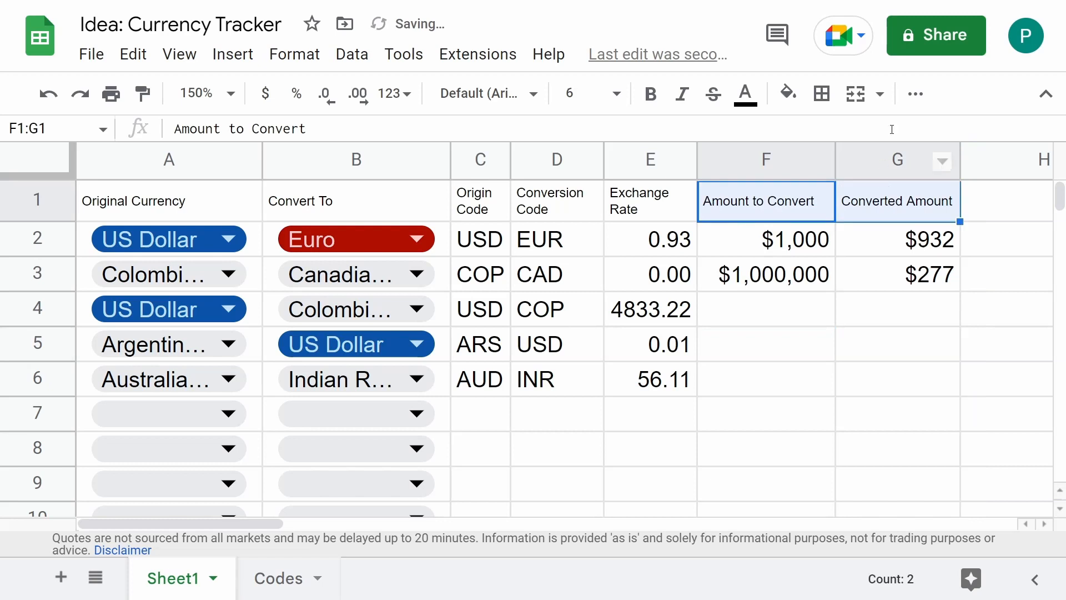
pyautogui.click(915, 93)
pyautogui.click(681, 135)
pyautogui.click(695, 172)
# Narrow columns F and G so their headers break onto two lines.
pyautogui.click(777, 270)
pyautogui.moveTo(835, 171); pyautogui.dragTo(814, 173)
pyautogui.click(827, 191)
pyautogui.moveTo(938, 170); pyautogui.dragTo(908, 169)
pyautogui.click(825, 374)
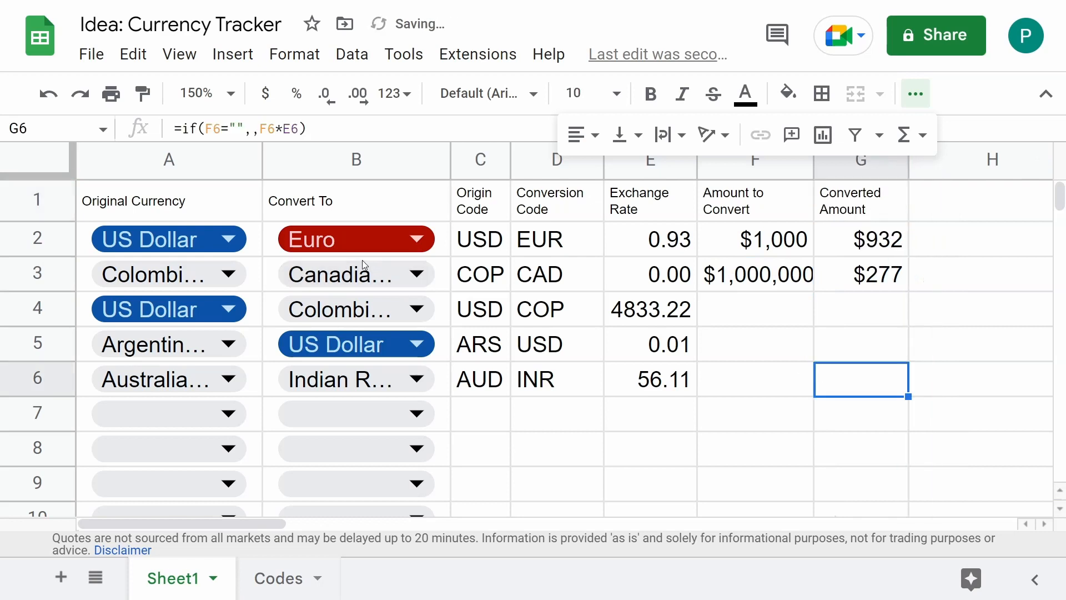
# Give the header cells A1:G1 a dark navy blue fill and white text.
pyautogui.moveTo(240, 207); pyautogui.dragTo(846, 206)
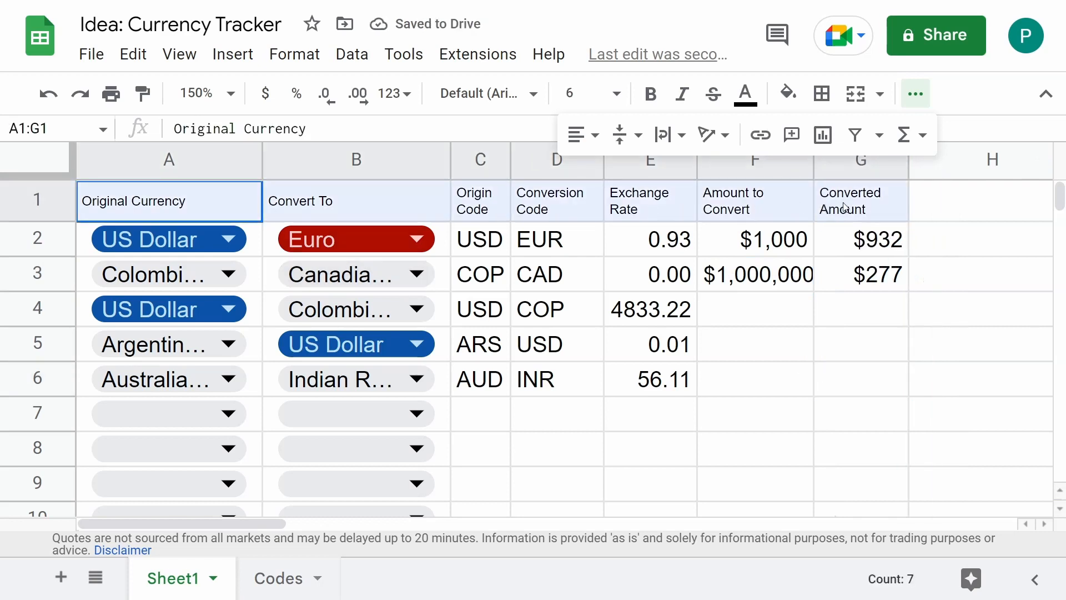
pyautogui.click(787, 93)
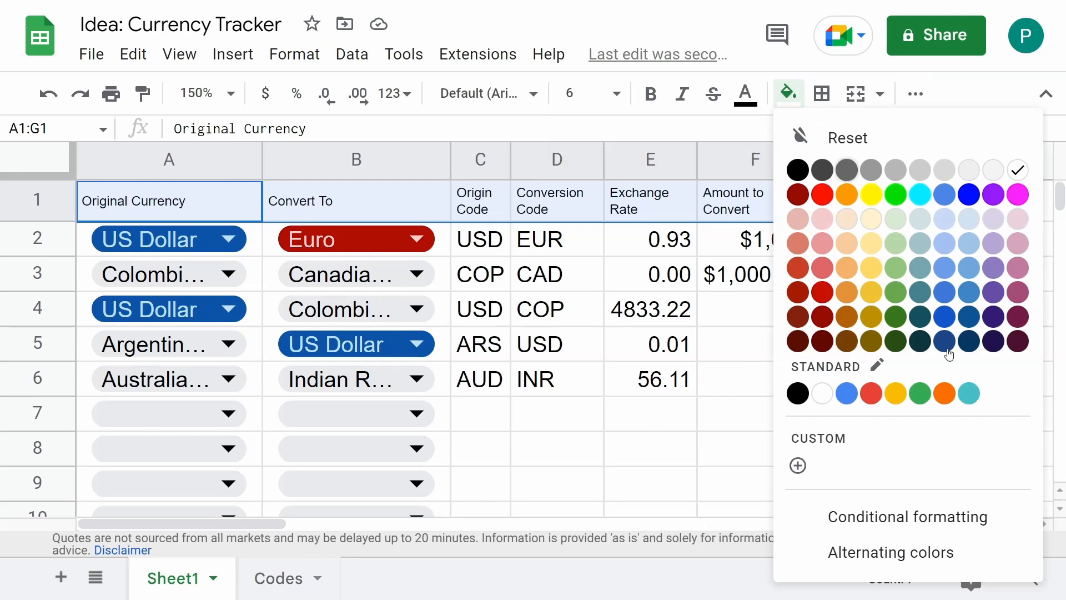
pyautogui.click(969, 340)
pyautogui.click(745, 93)
pyautogui.click(975, 170)
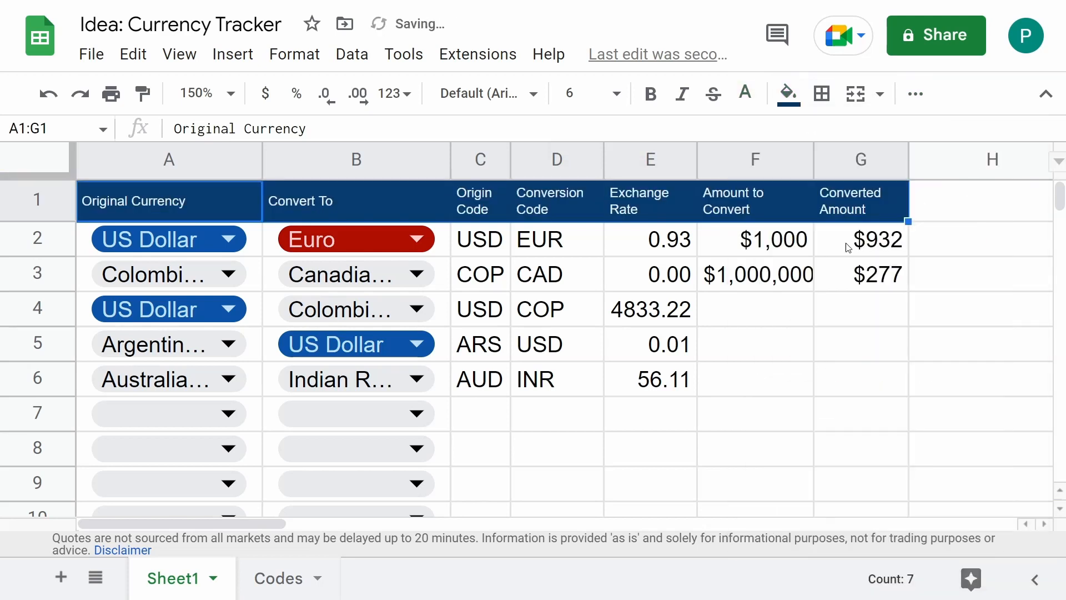
pyautogui.click(757, 254)
pyautogui.moveTo(480, 240); pyautogui.dragTo(644, 341)
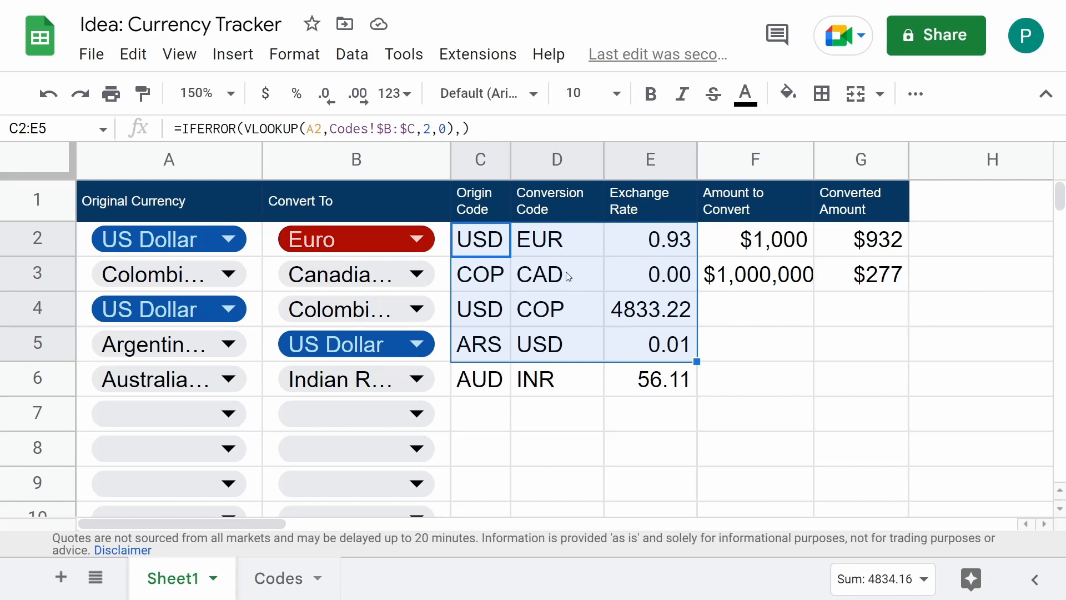
pyautogui.click(547, 265)
pyautogui.click(487, 243)
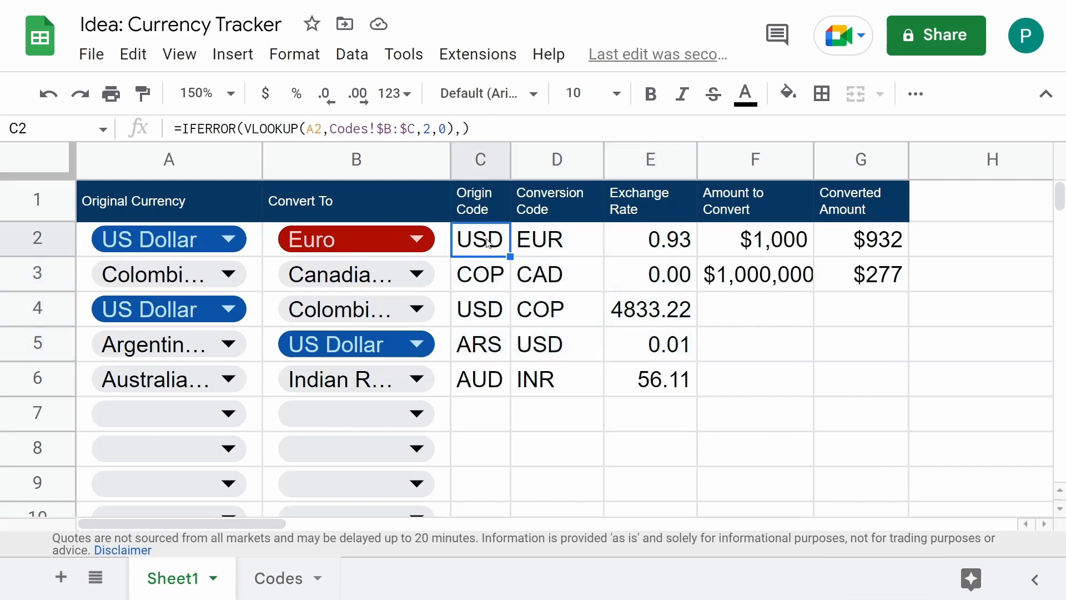
pyautogui.click(883, 241)
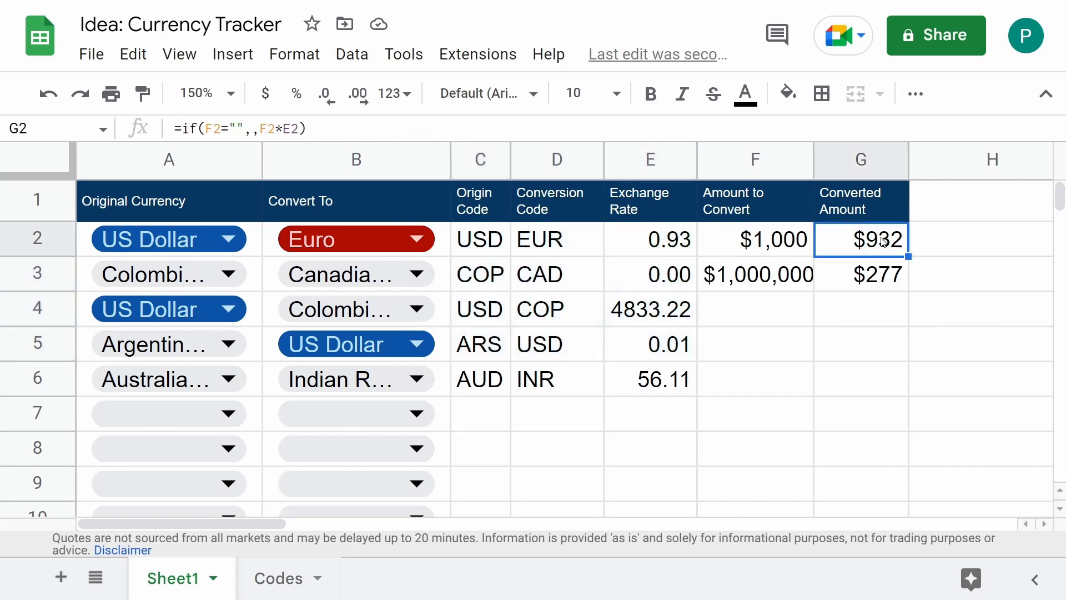
# Fill the formula cells C2:E1000 with the lightest gray.
pyautogui.click(486, 246)
pyautogui.hotkey('shift', 'Right')
pyautogui.hotkey('shift', 'Right')
pyautogui.hotkey('ctrl', 'shift', 'Down')
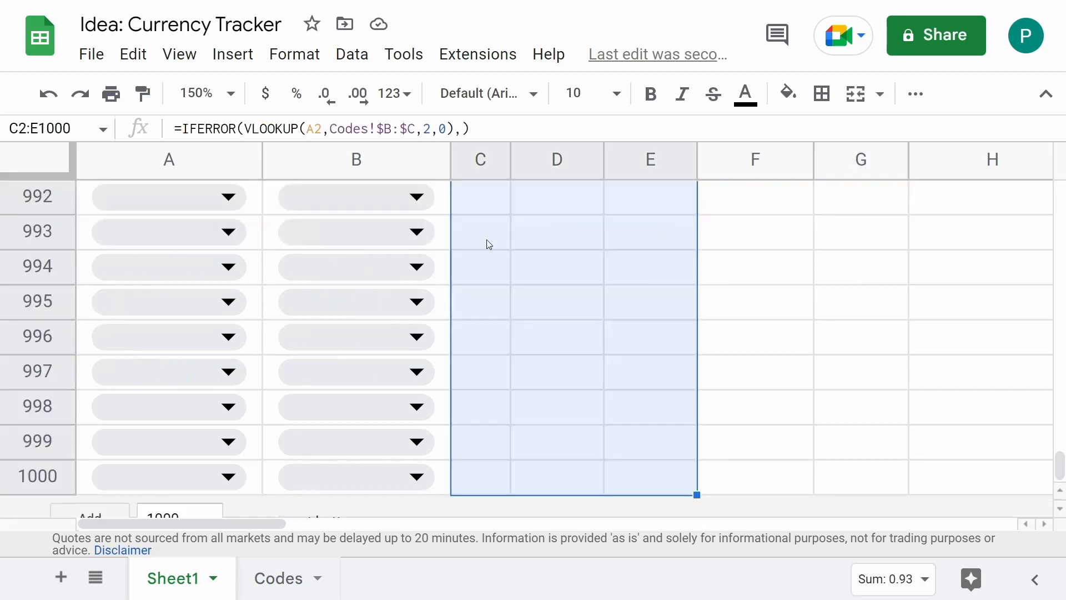
pyautogui.click(791, 95)
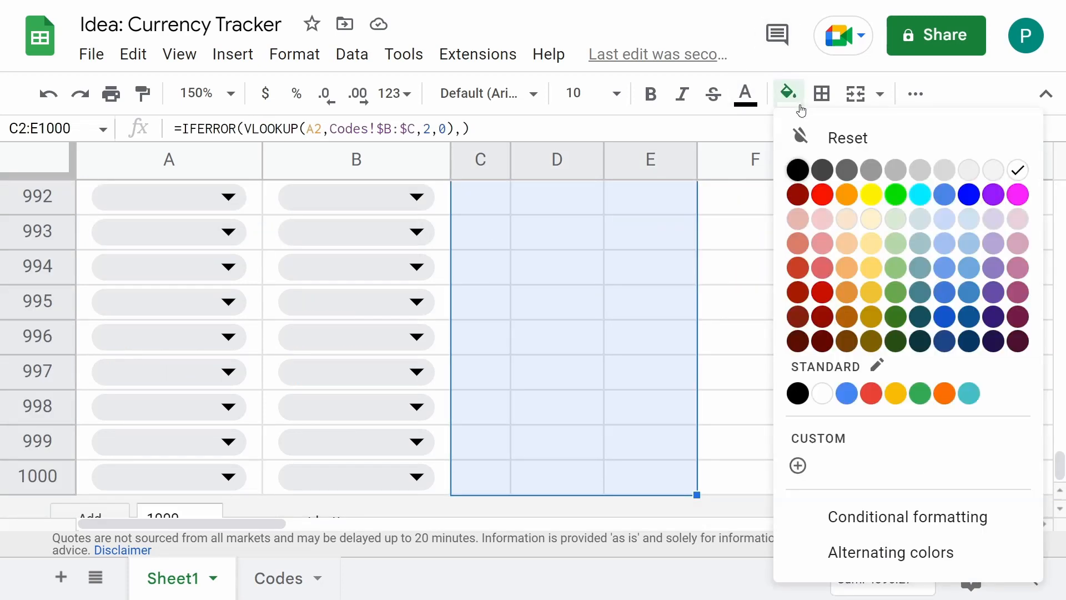
pyautogui.click(991, 173)
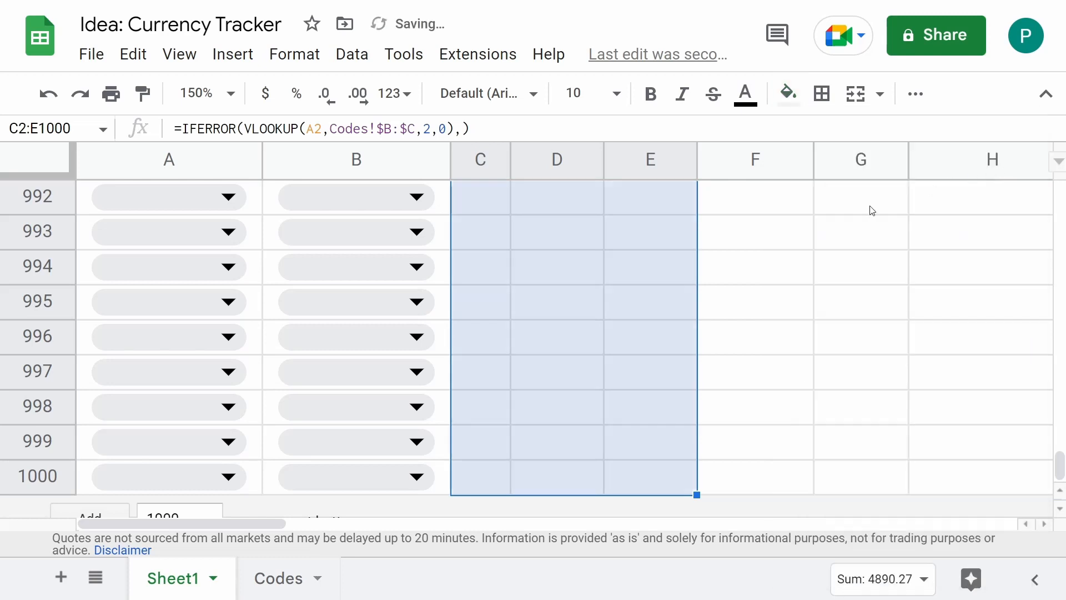
# Fill the Converted Amount cells G2:G1000 with the lightest gray.
pyautogui.click(769, 184)
pyautogui.hotkey('ctrl', 'Up')
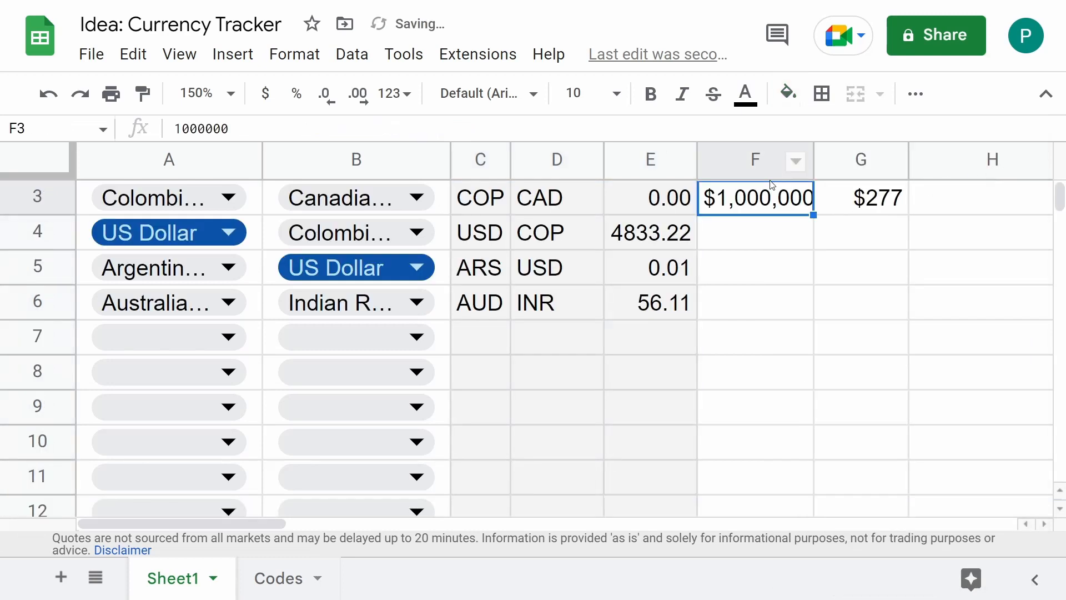
pyautogui.press('Right')
pyautogui.hotkey('ctrl', 'Up')
pyautogui.press('Down')
pyautogui.hotkey('ctrl', 'shift', 'Down')
pyautogui.click(788, 95)
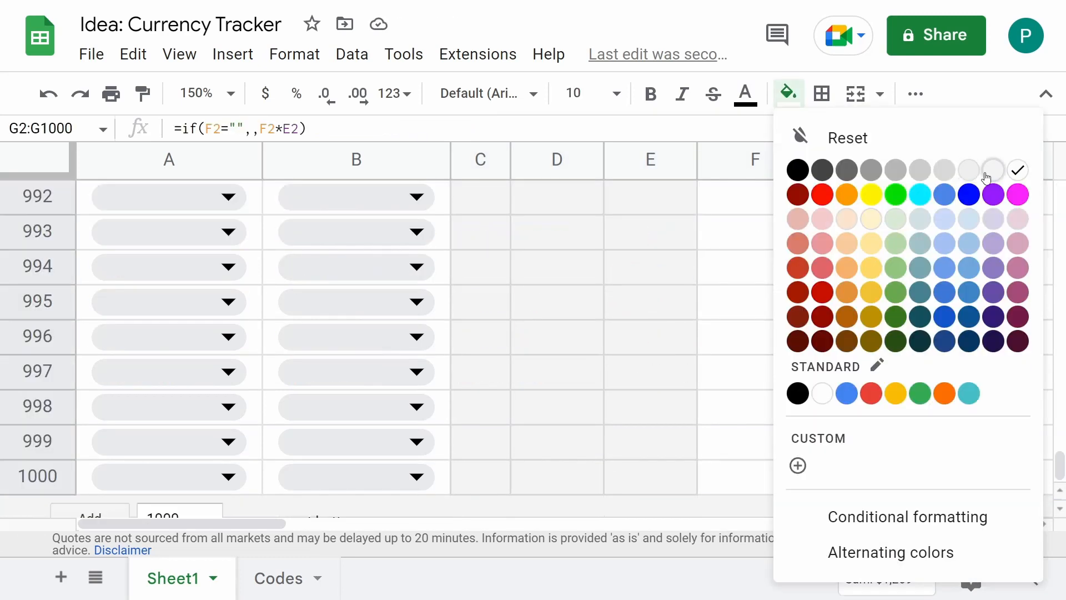
pyautogui.click(986, 173)
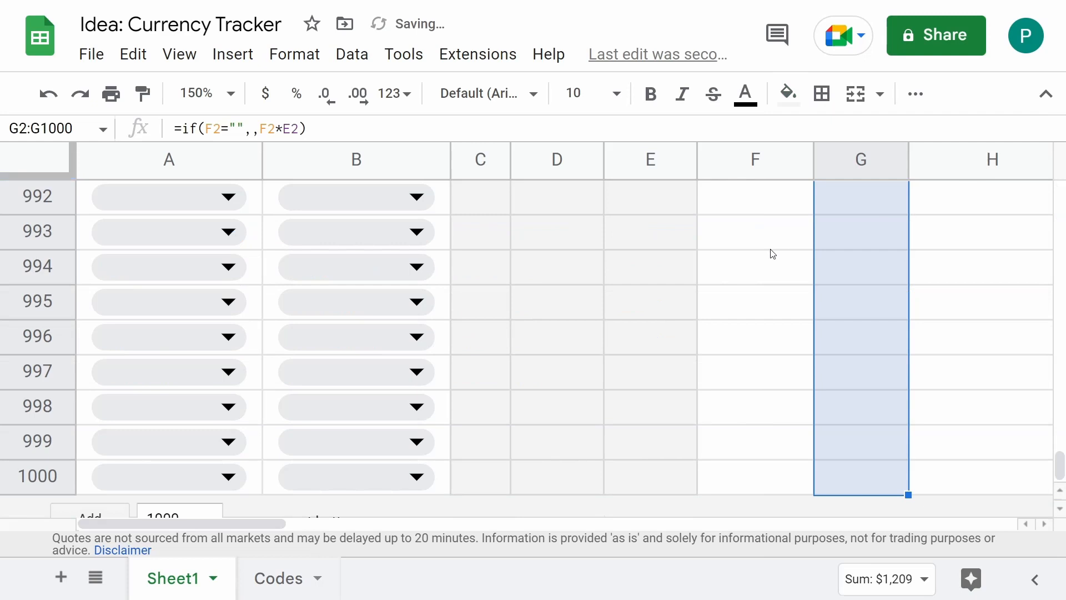
# Auto-fit the width of the Amount to Convert column to its contents.
pyautogui.click(772, 249)
pyautogui.hotkey('ctrl', 'Up')
pyautogui.hotkey('ctrl', 'Up')
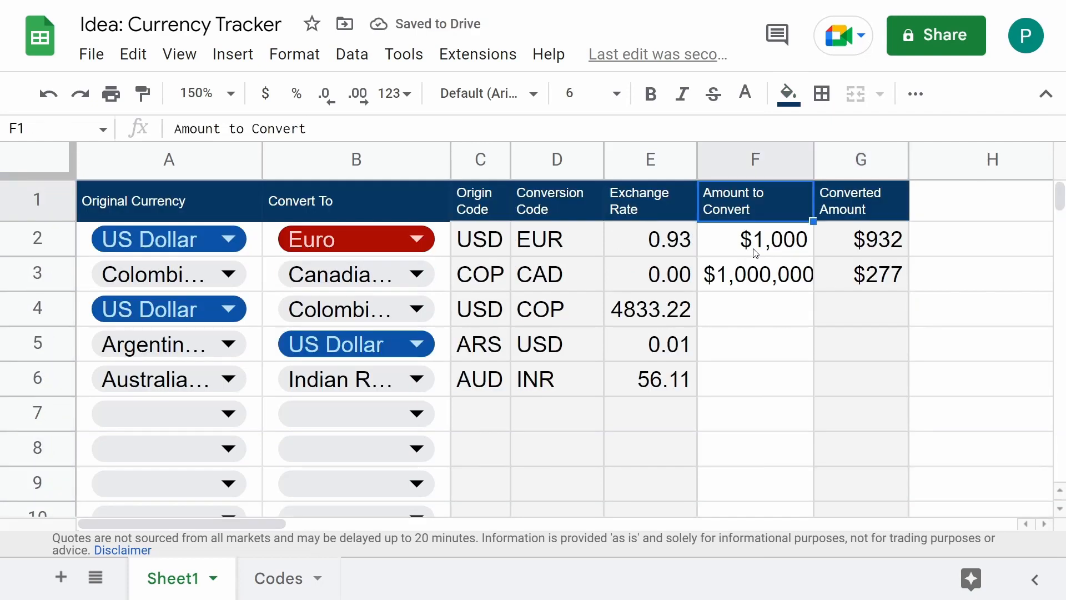
pyautogui.doubleClick(812, 161)
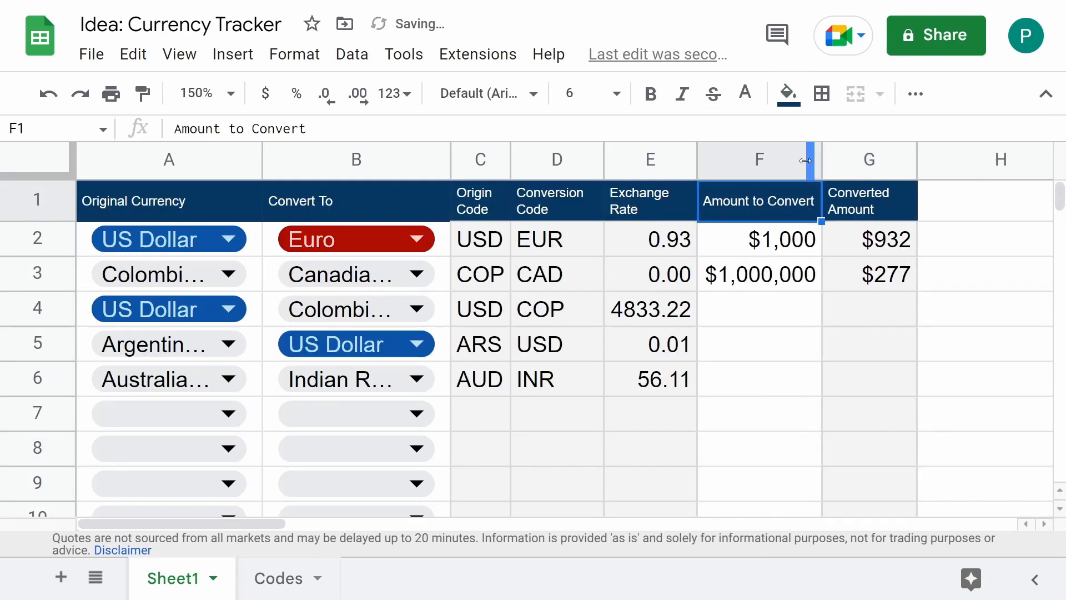
pyautogui.click(771, 253)
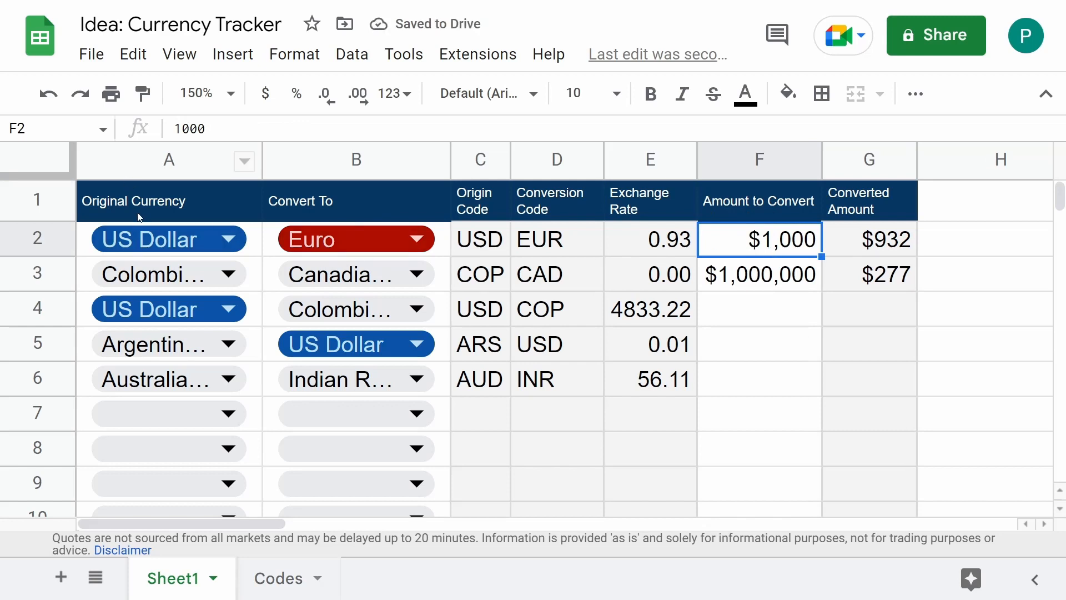
# Insert a blank column before Origin Code and move the Amount to Convert column directly after Convert To.
pyautogui.click(186, 212)
pyautogui.moveTo(186, 213); pyautogui.dragTo(268, 202)
pyautogui.click(780, 204)
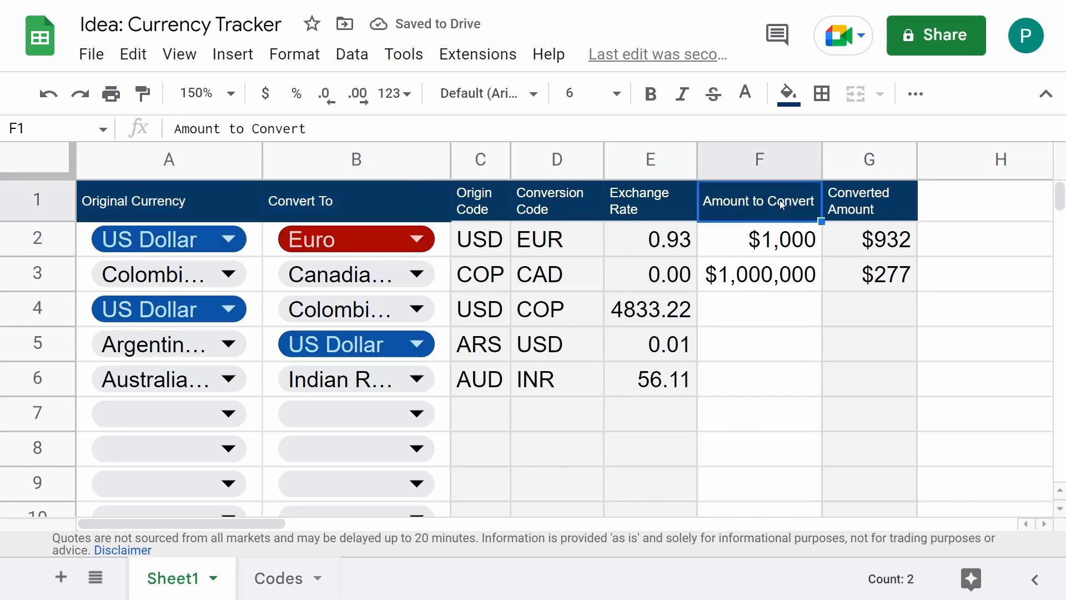
pyautogui.rightClick(479, 159)
pyautogui.click(573, 273)
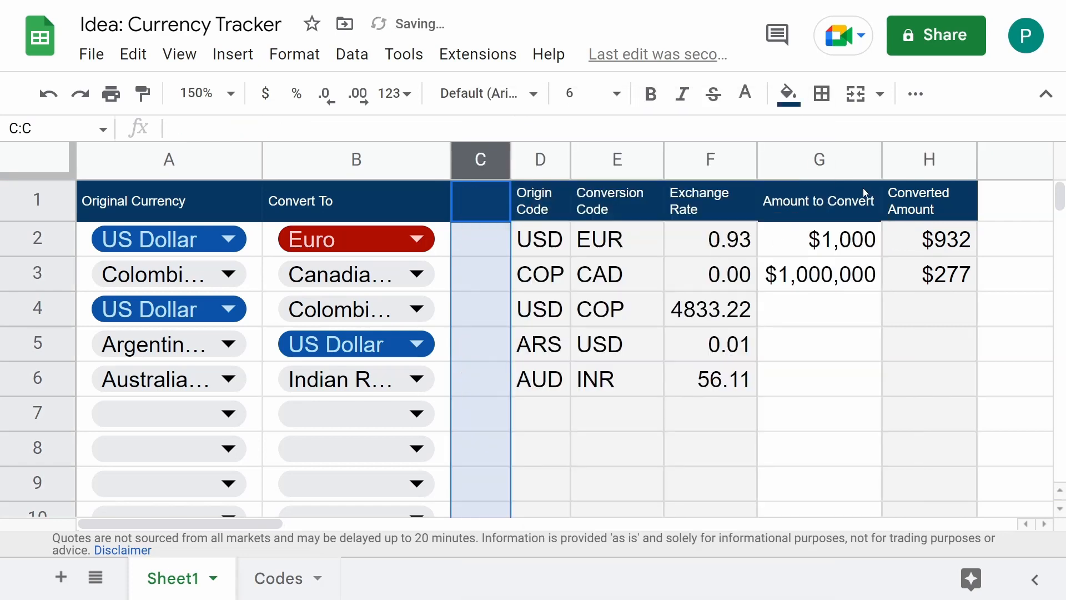
pyautogui.click(827, 161)
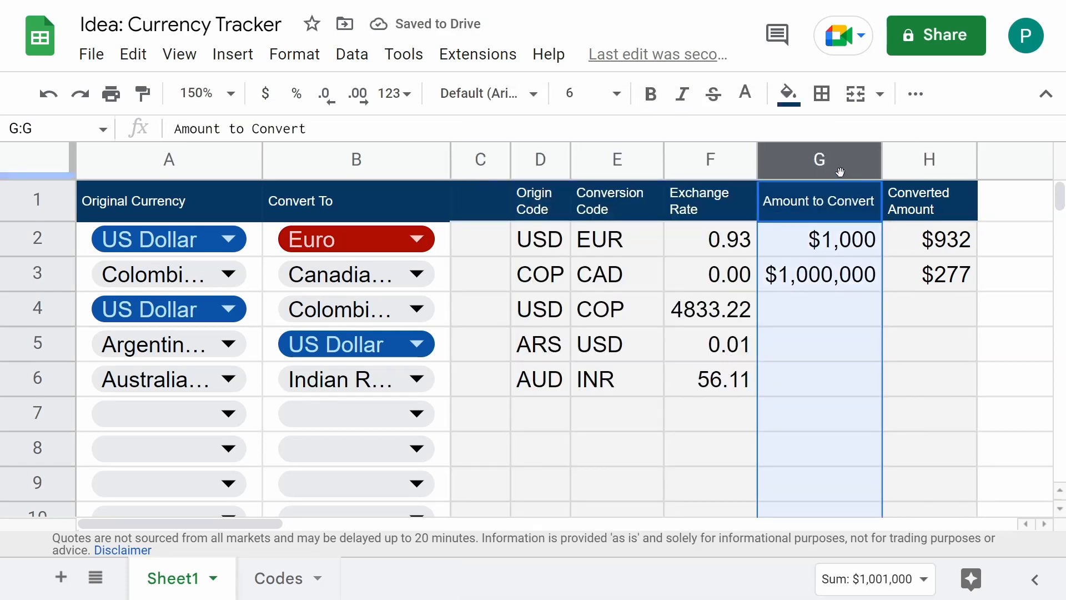
pyautogui.moveTo(766, 159); pyautogui.dragTo(483, 160)
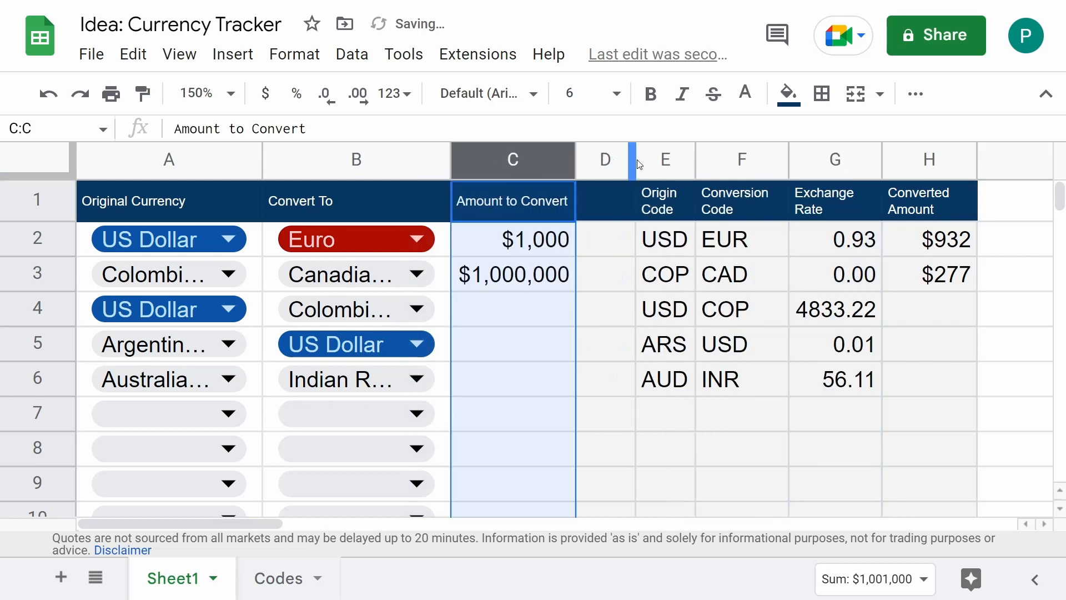
# Delete the empty column D between Amount to Convert and Origin Code.
pyautogui.click(610, 159)
pyautogui.rightClick(608, 160)
pyautogui.click(702, 341)
pyautogui.click(682, 309)
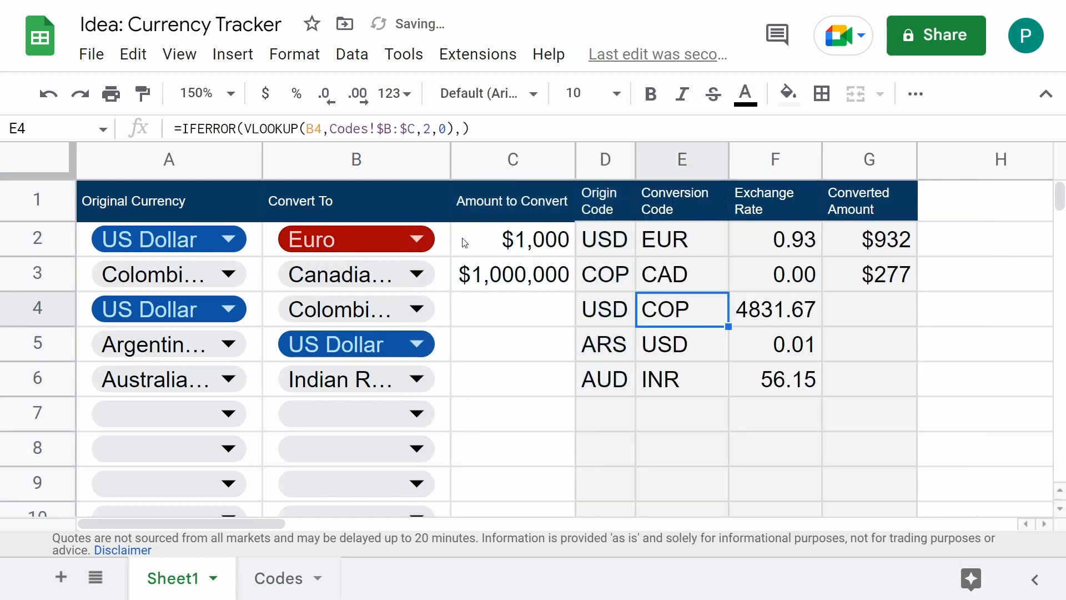
# Freeze the header row 1 and check that the headers stay in place across the rows below.
pyautogui.moveTo(183, 190); pyautogui.dragTo(516, 194)
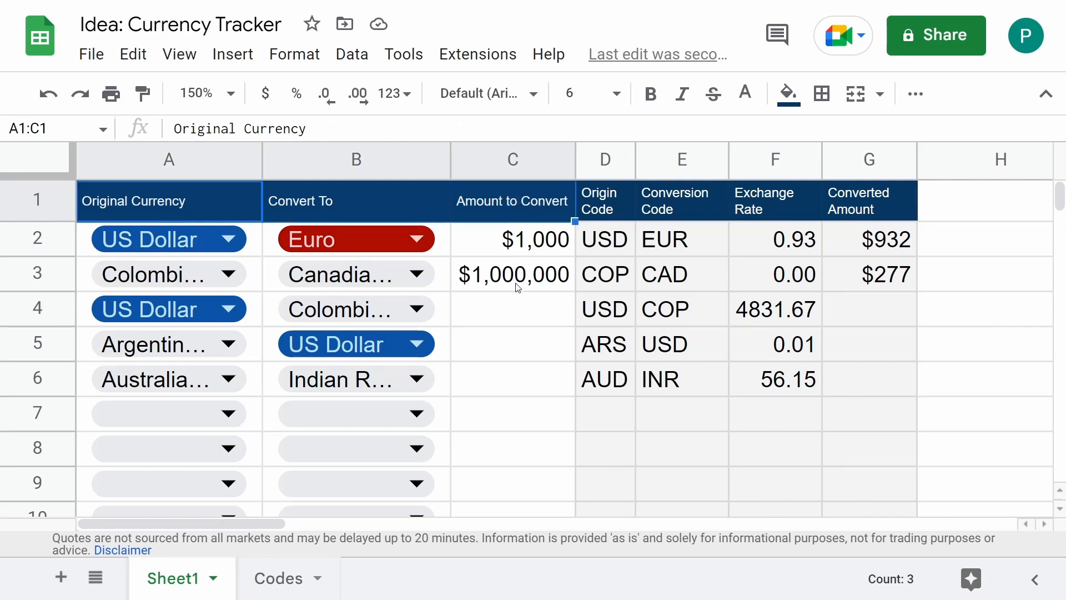
pyautogui.click(595, 301)
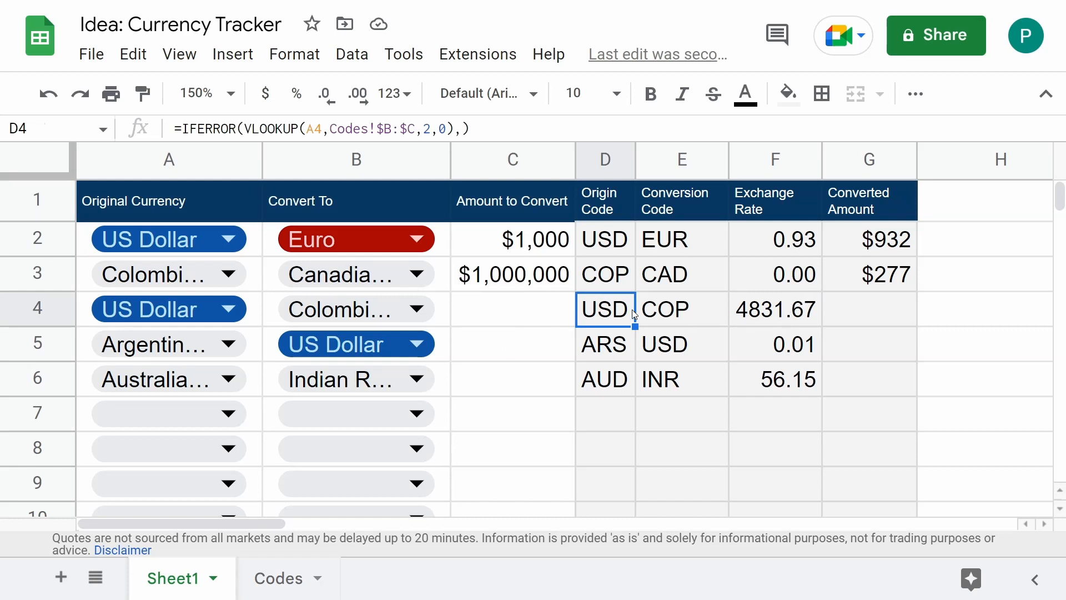
pyautogui.click(503, 318)
pyautogui.moveTo(36, 173); pyautogui.dragTo(37, 221)
pyautogui.scroll(-3, 430, 335)
pyautogui.scroll(-2, 430, 335)
pyautogui.scroll(5, 424, 340)
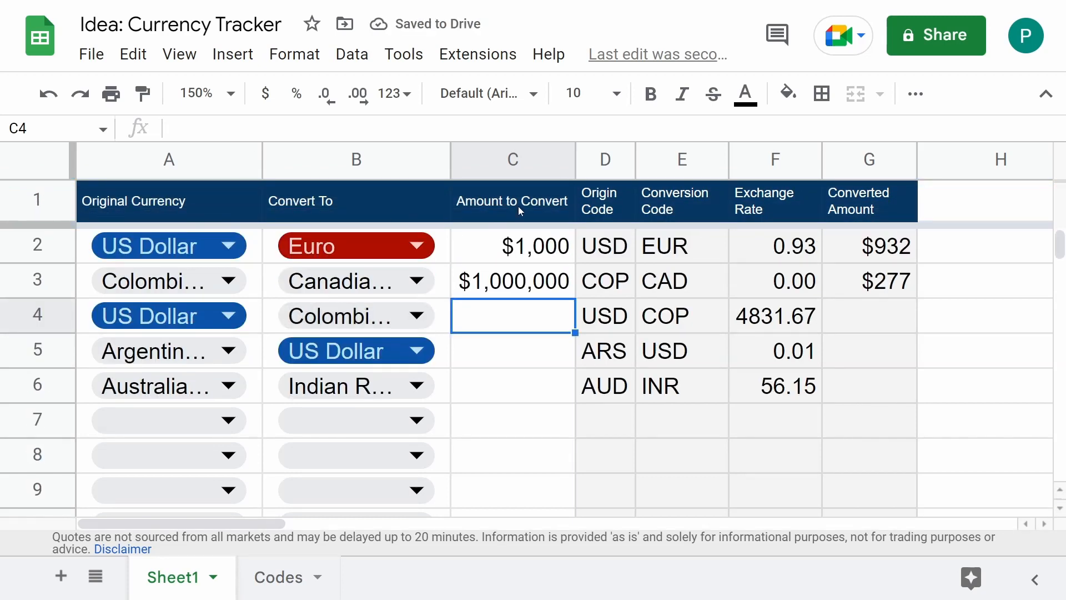
pyautogui.scroll(-2, 336, 210)
pyautogui.scroll(2, 184, 239)
# Delete all the unused columns H through AB beyond Converted Amount.
pyautogui.click(978, 162)
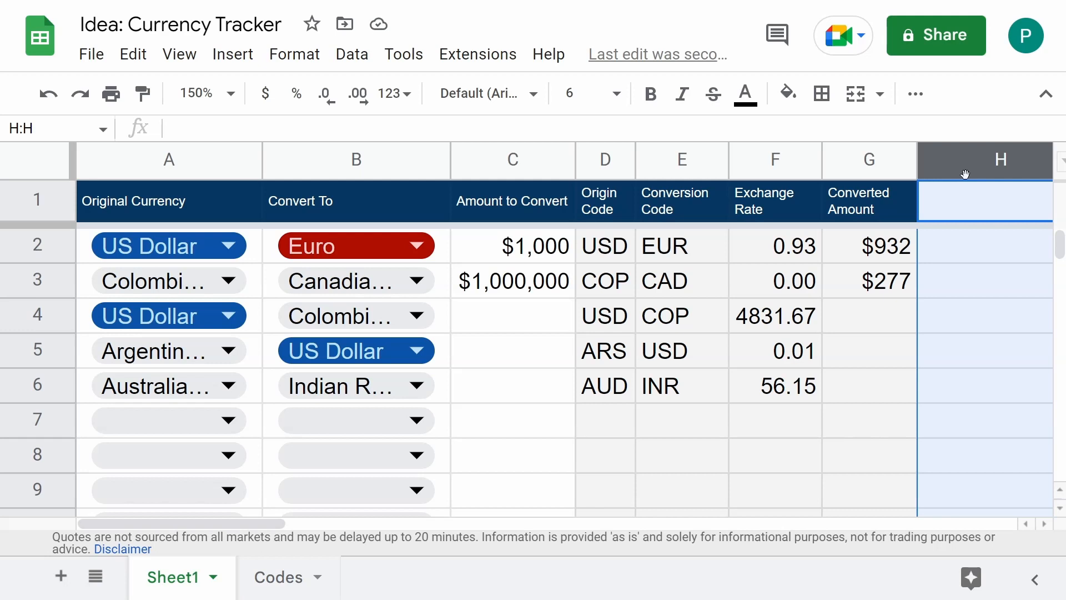
pyautogui.hotkey('ctrl', 'shift', 'Right')
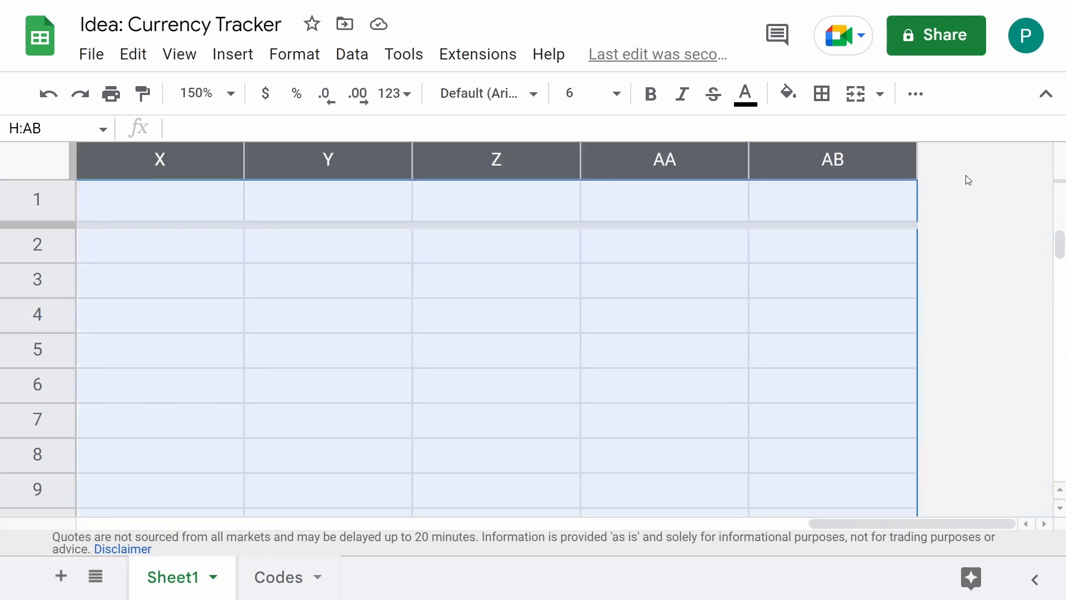
pyautogui.hotkey('ctrl', 'alt', '-')
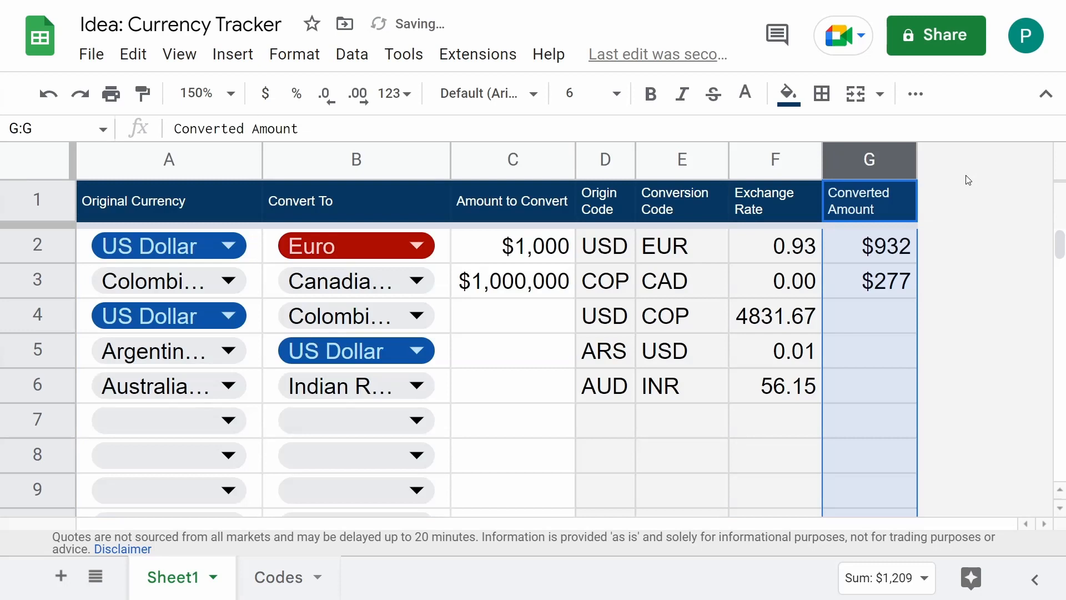
pyautogui.click(887, 302)
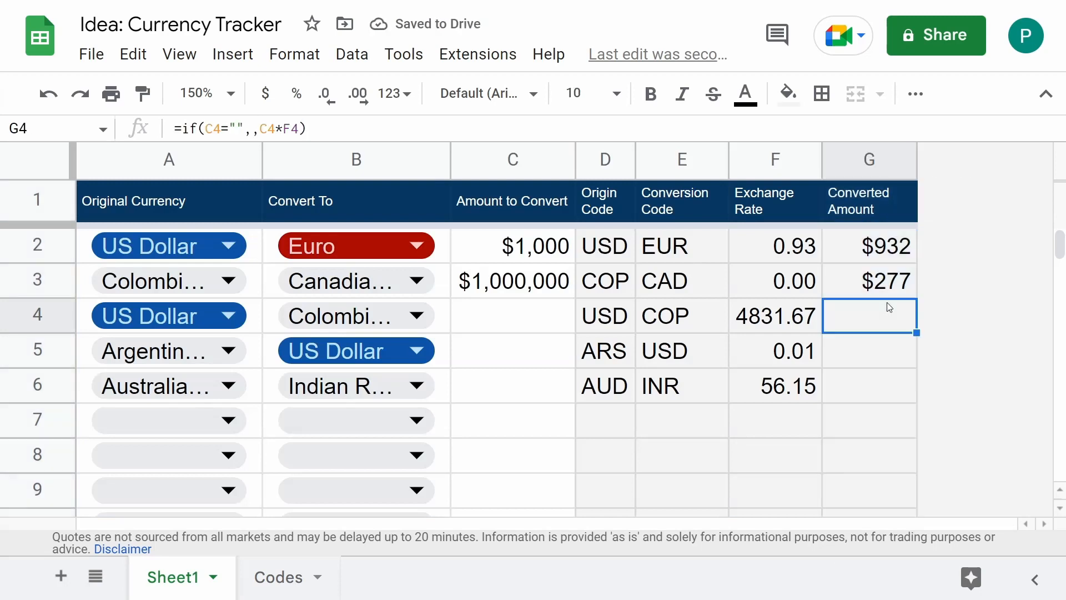
pyautogui.scroll(-3, 622, 280)
pyautogui.scroll(3, 617, 282)
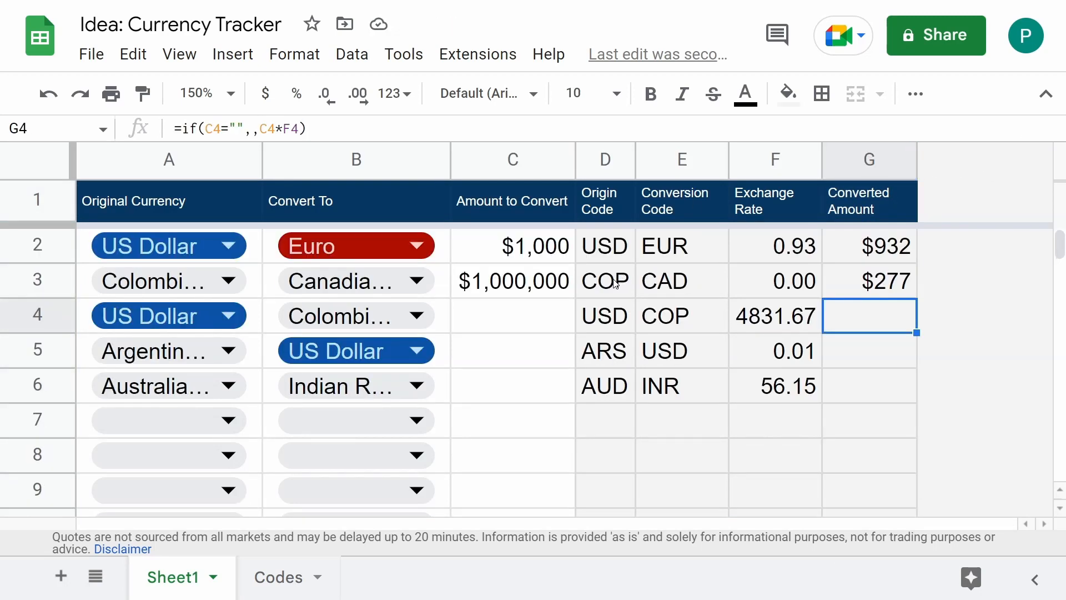
pyautogui.click(492, 321)
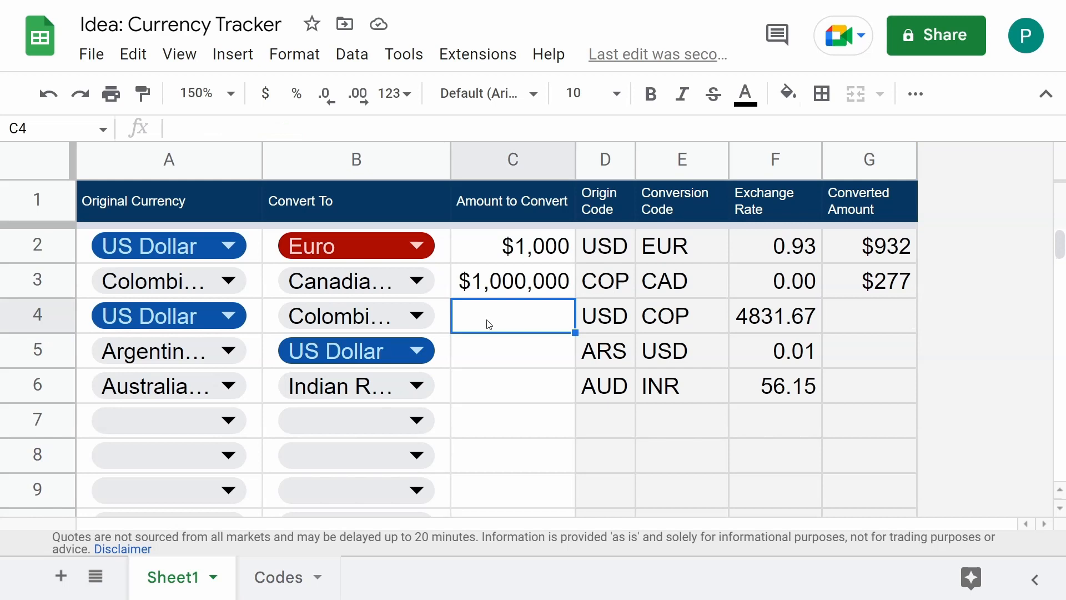
# Give the Converted Amount cells G2:G1000 a dark gray fill and white text.
pyautogui.click(853, 243)
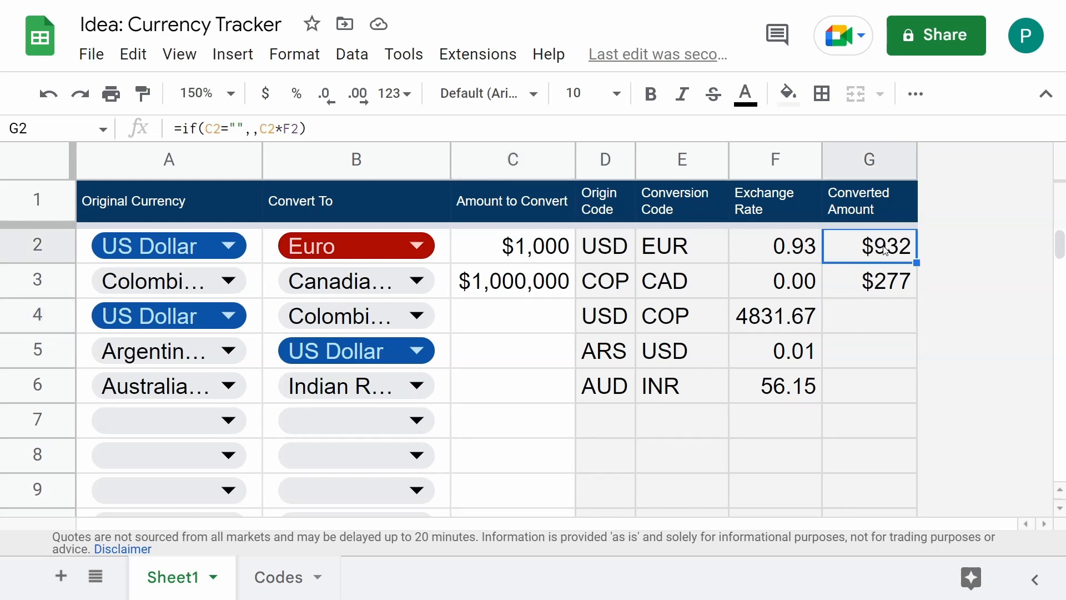
pyautogui.hotkey('ctrl', 'shift', 'Down')
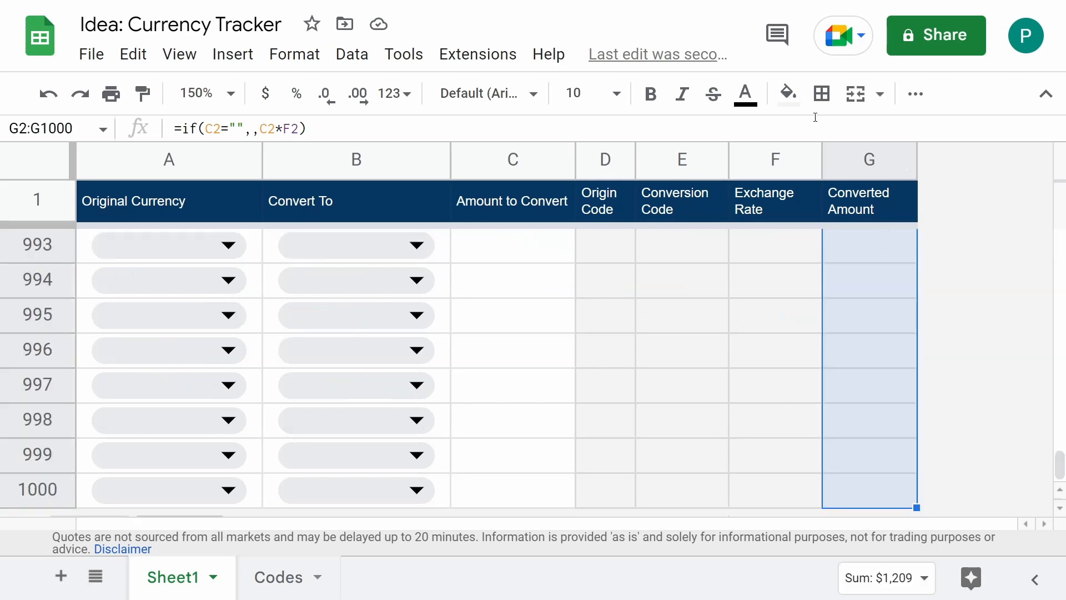
pyautogui.click(789, 100)
pyautogui.click(848, 167)
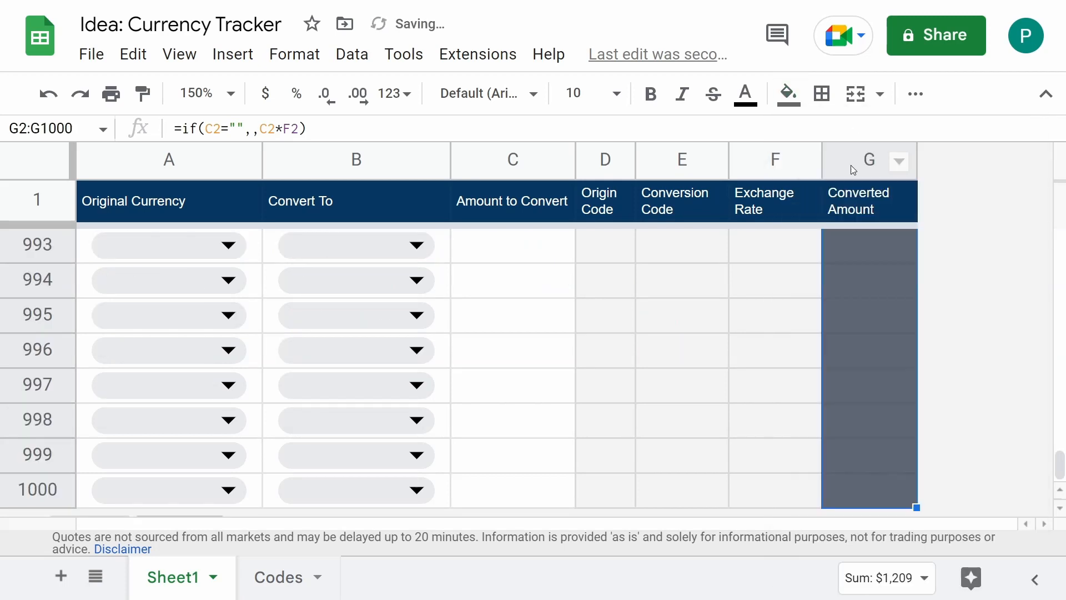
pyautogui.click(745, 93)
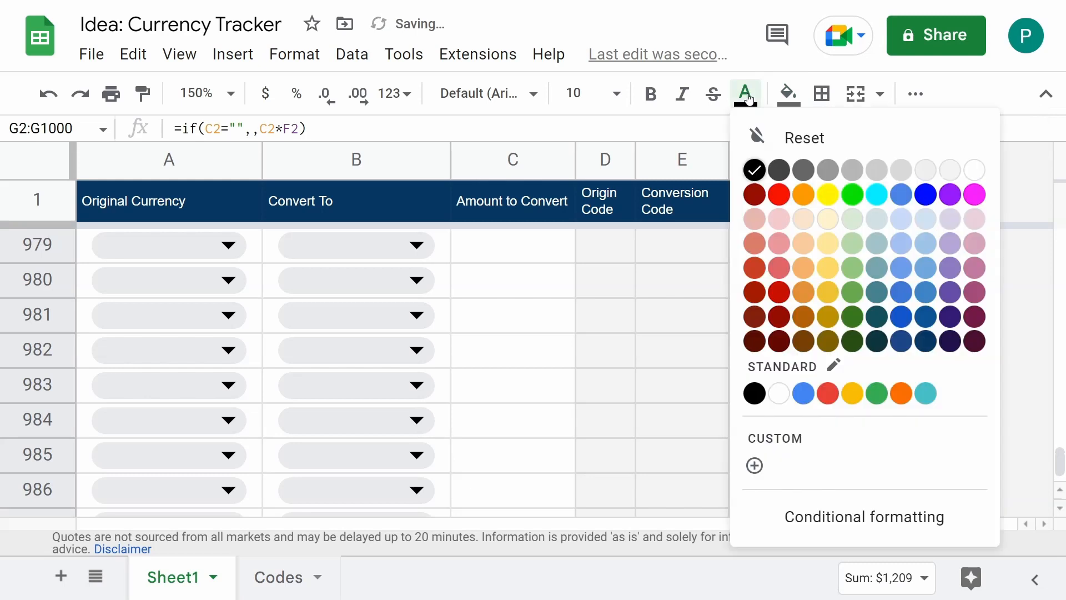
pyautogui.click(975, 171)
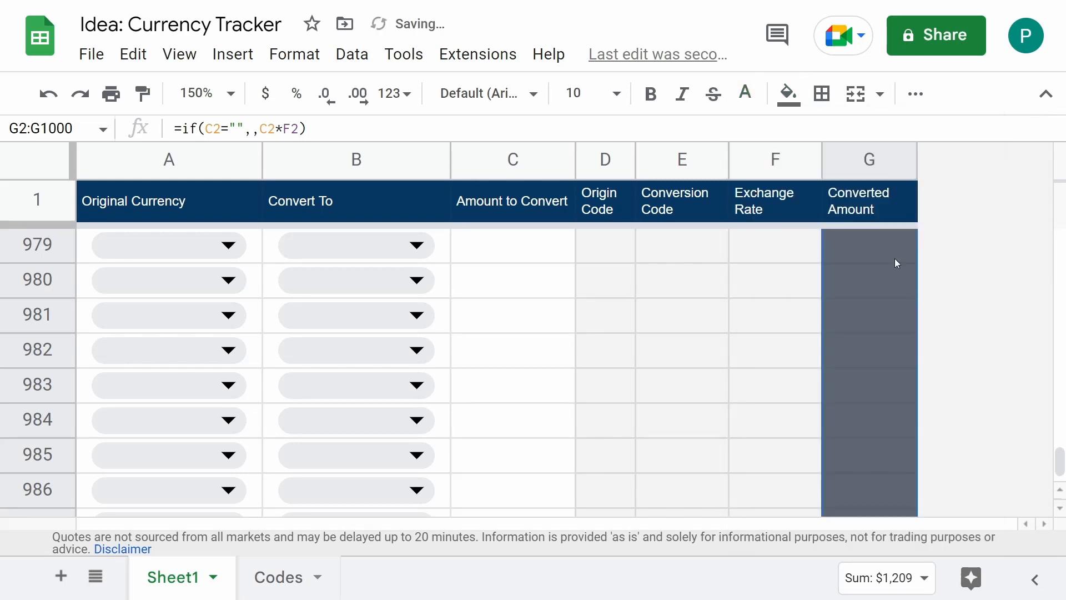
pyautogui.click(866, 207)
pyautogui.press('Down')
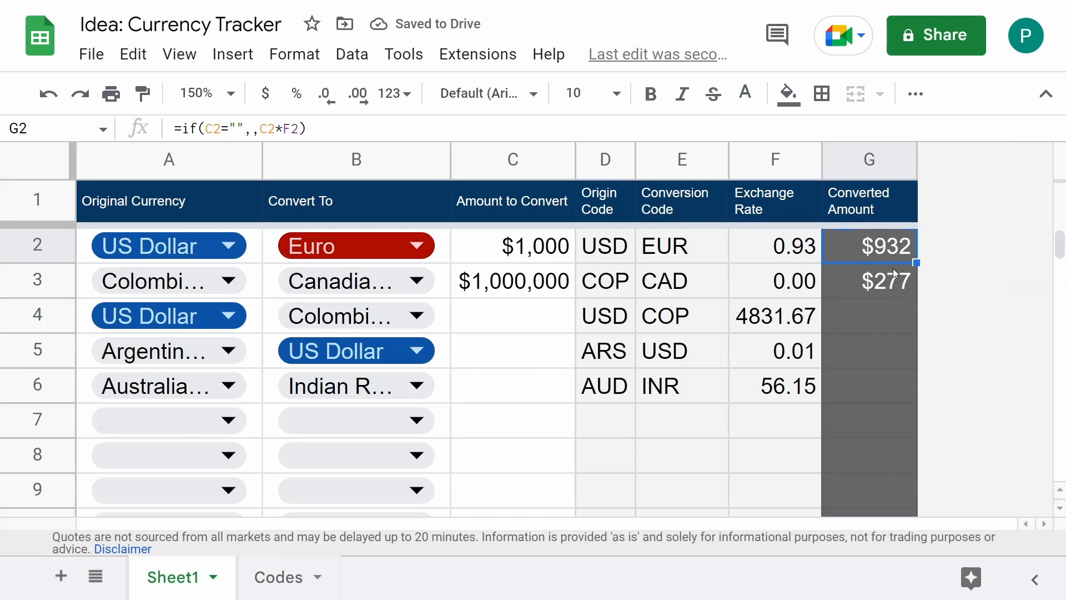
pyautogui.click(886, 328)
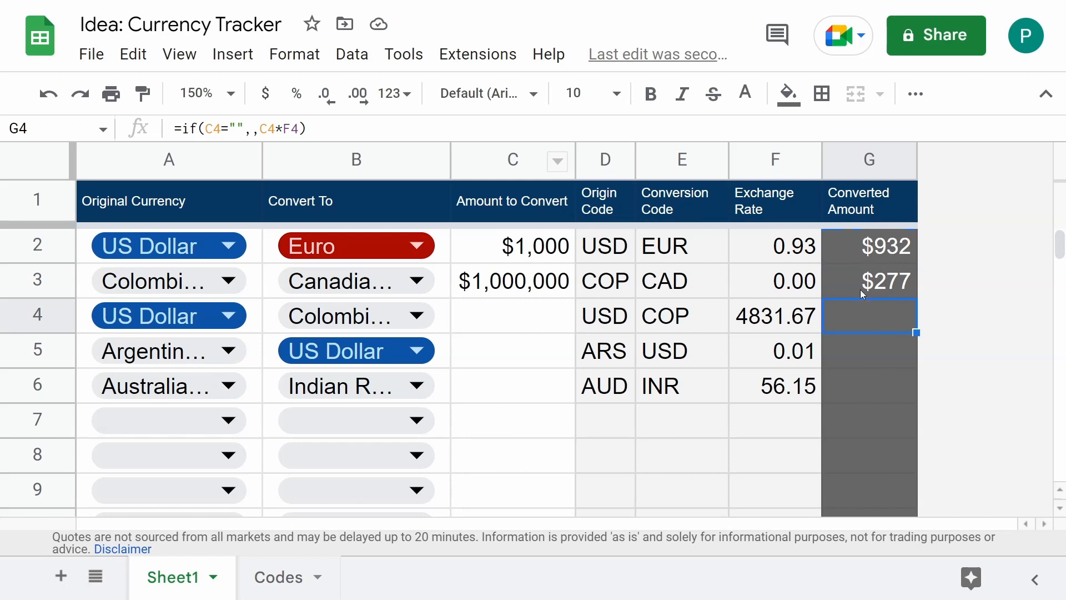
pyautogui.click(810, 251)
pyautogui.click(865, 249)
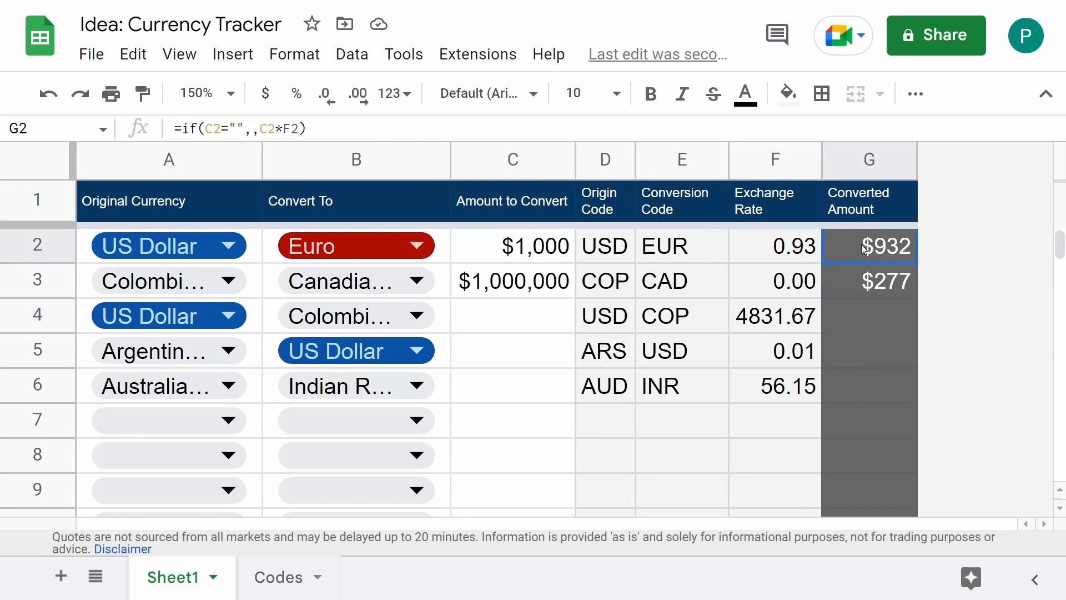
pyautogui.click(879, 311)
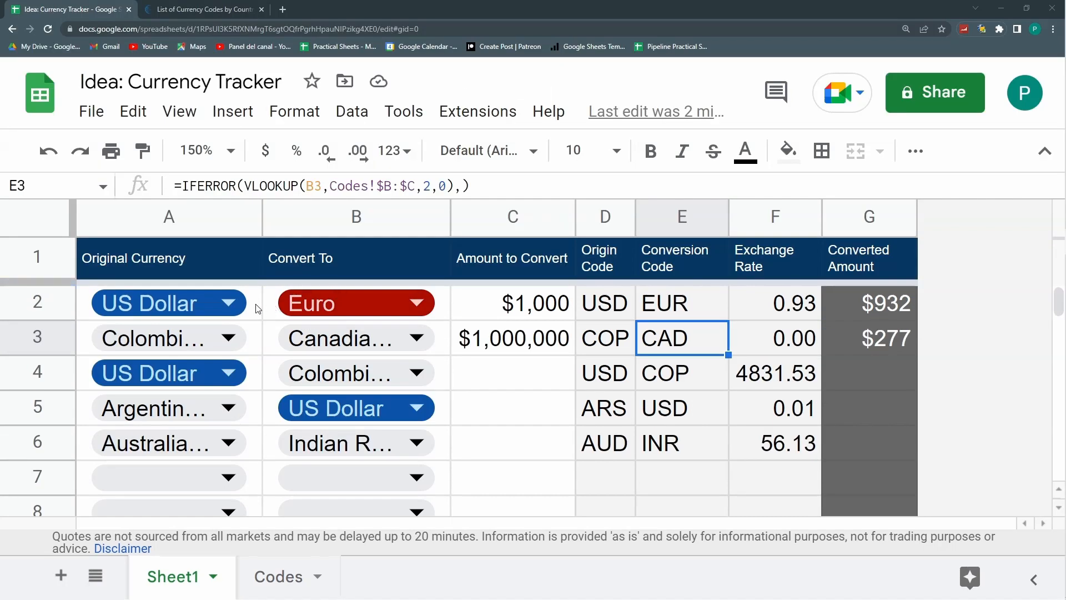
pyautogui.click(257, 309)
pyautogui.hotkey('shift', 'Right')
pyautogui.hotkey('shift', 'Right')
pyautogui.hotkey('shift', 'Right')
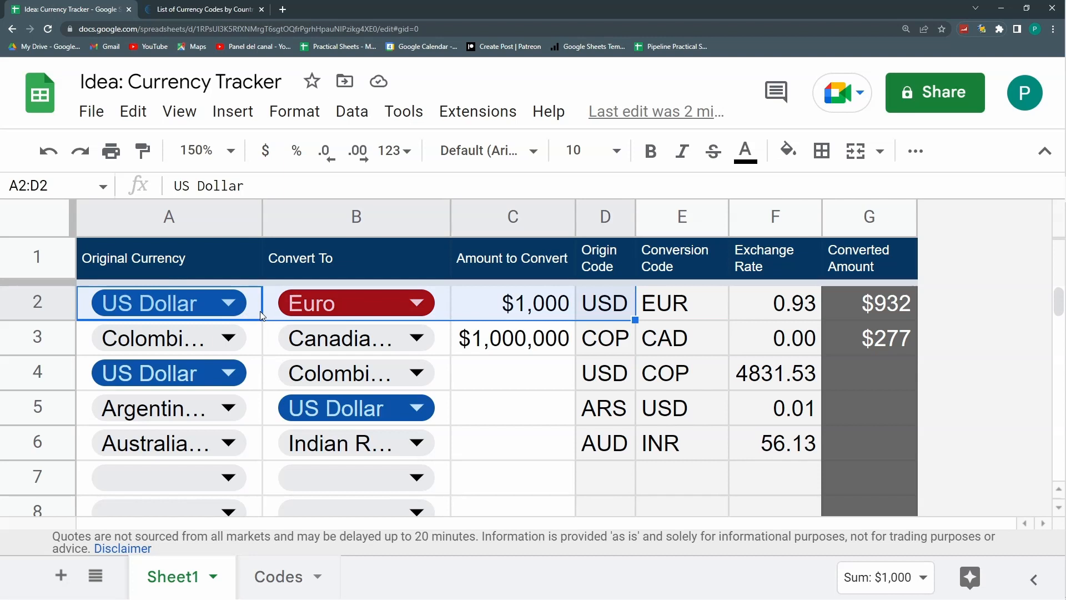
# Reduce the font size of the currency dropdown cells A2:B1000 to 6.
pyautogui.click(253, 315)
pyautogui.hotkey('shift', 'Right')
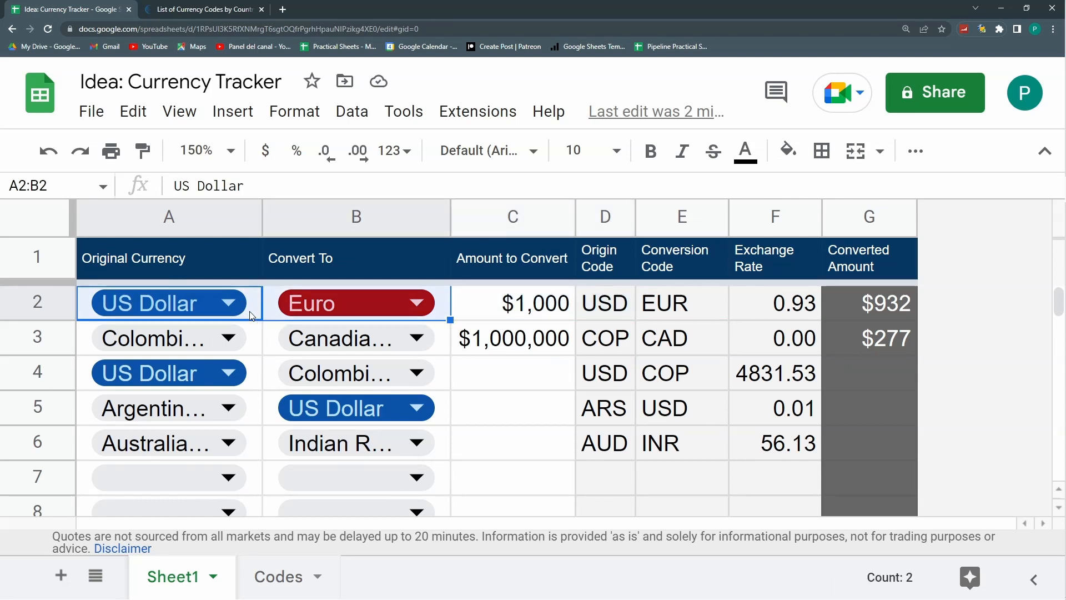
pyautogui.hotkey('shift', 'Down')
pyautogui.hotkey('shift', 'Down')
pyautogui.hotkey('shift', 'Down')
pyautogui.hotkey('shift', 'Down')
pyautogui.hotkey('ctrl', 'shift', 'Down')
pyautogui.scroll(3, 980, 373)
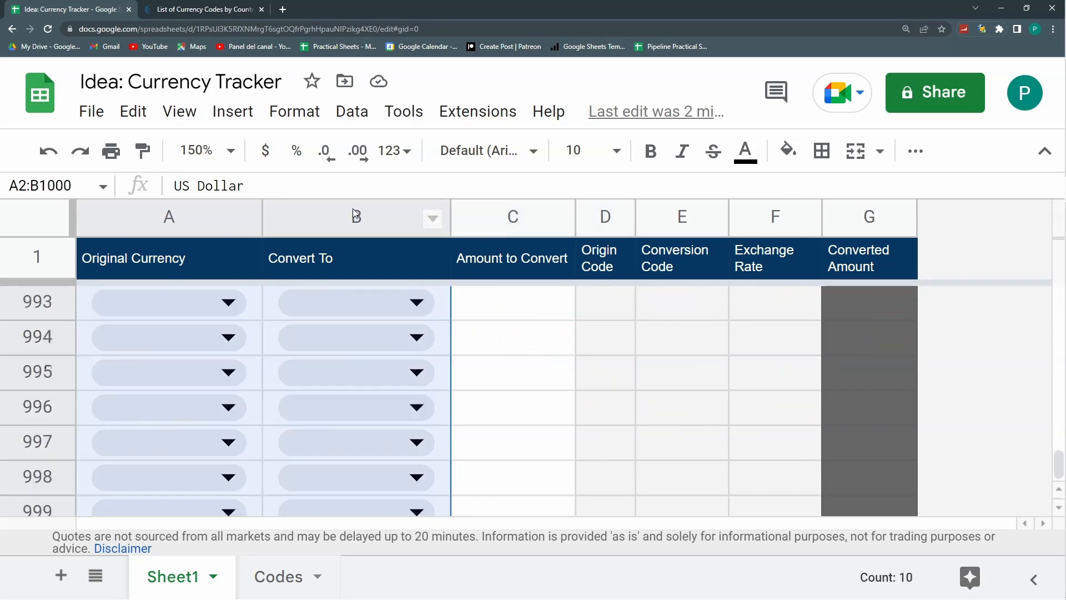
pyautogui.moveTo(1050, 449); pyautogui.dragTo(1058, 243)
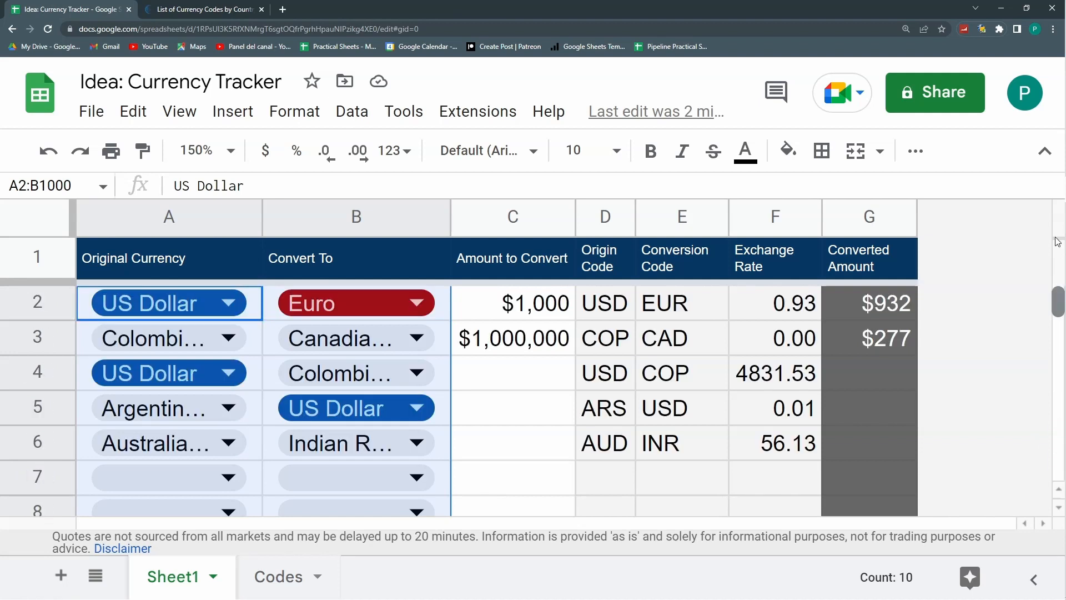
pyautogui.click(627, 151)
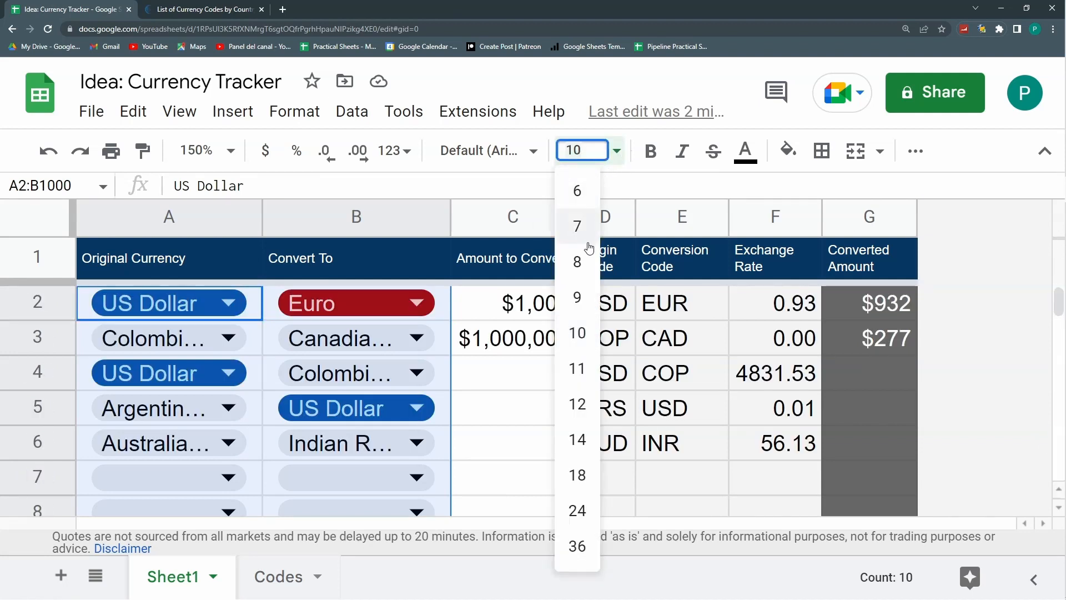
pyautogui.click(585, 263)
pyautogui.click(615, 151)
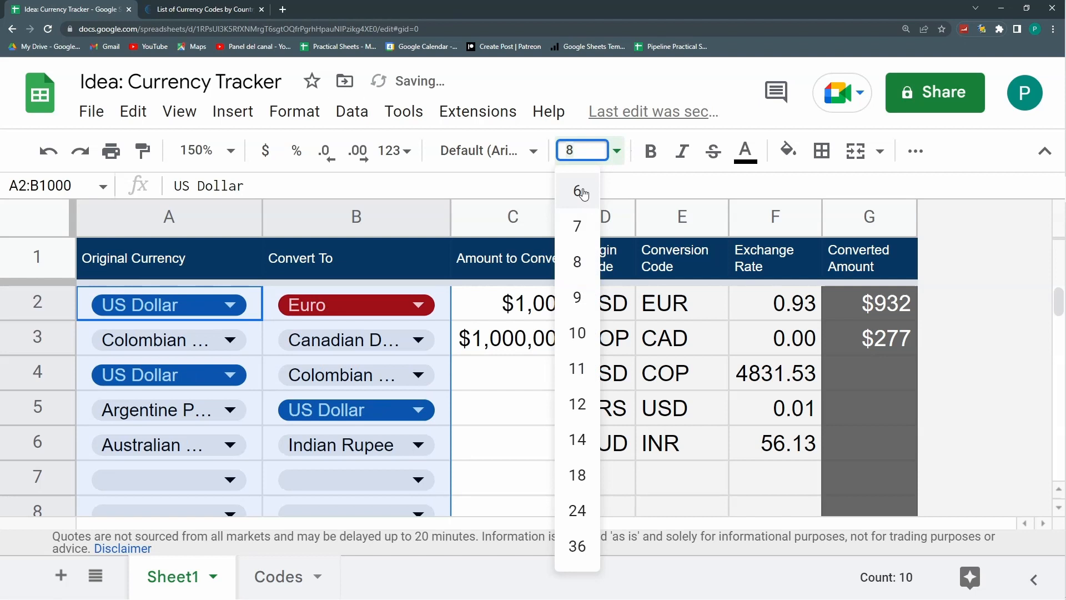
pyautogui.click(581, 195)
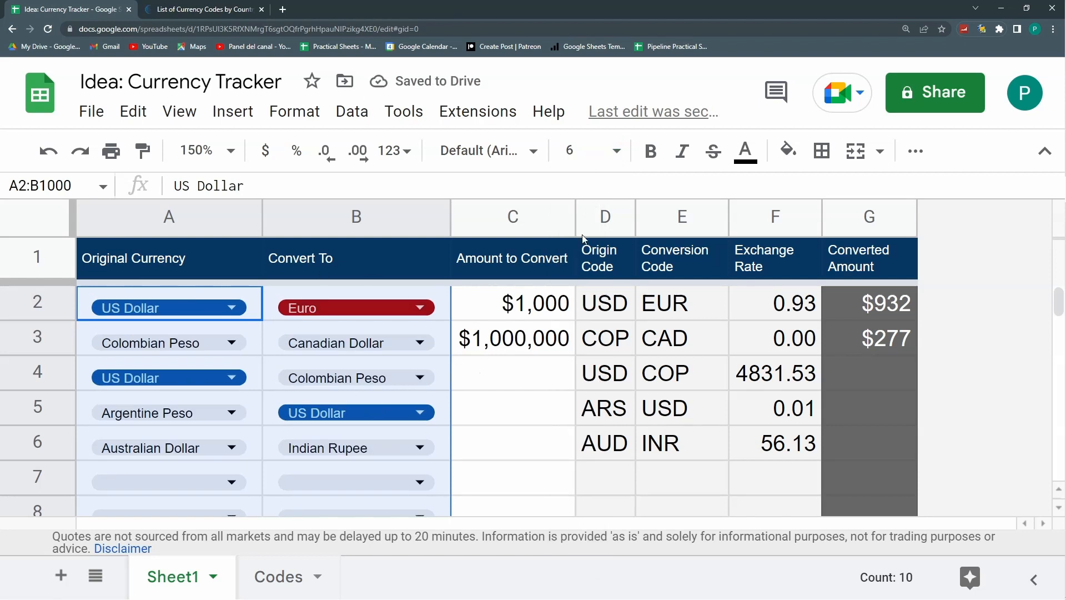
# Vertically align the currency dropdown cells A2:B1000 to the middle.
pyautogui.click(915, 152)
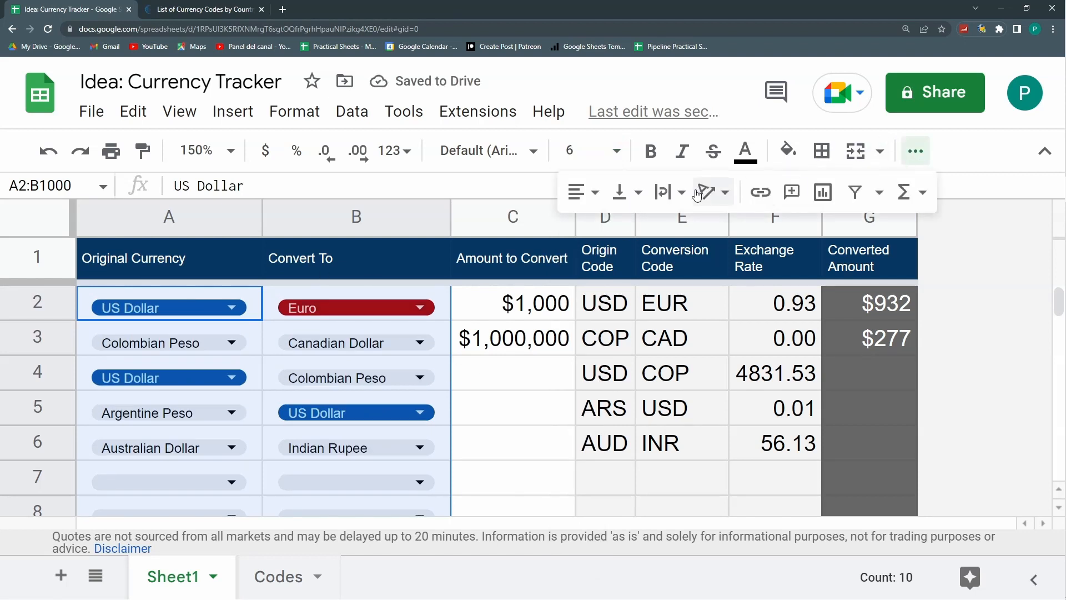
pyautogui.click(625, 191)
pyautogui.click(652, 230)
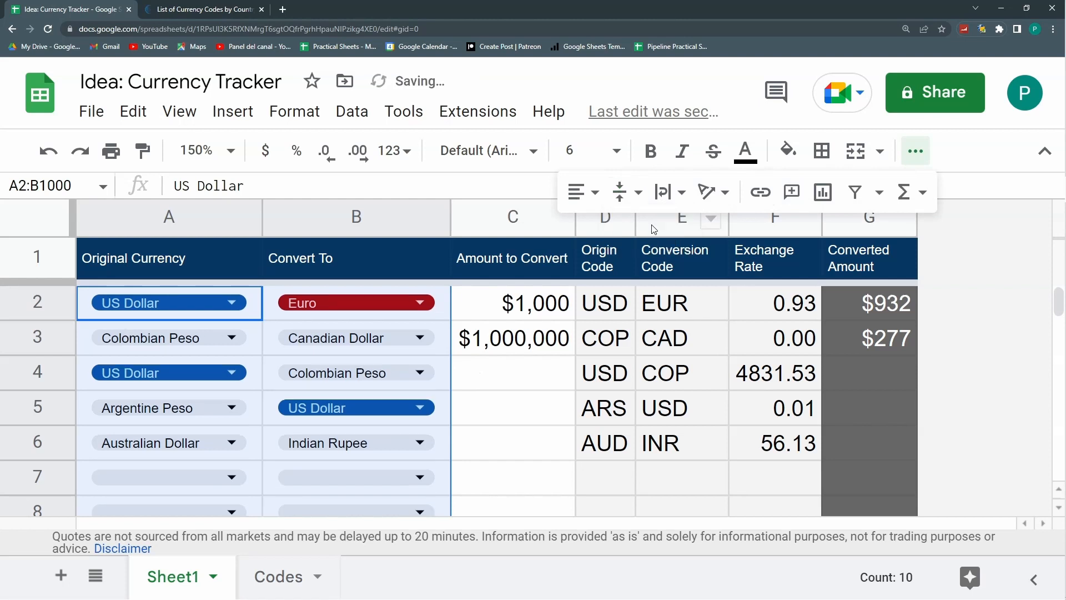
pyautogui.click(520, 388)
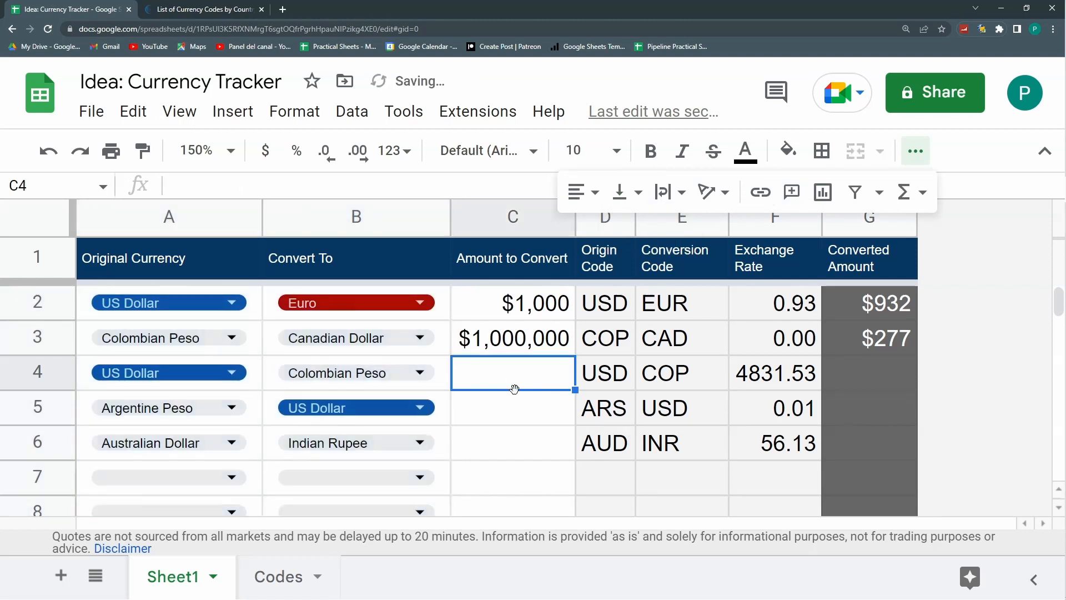
# Set the font size of the Origin Code and Conversion Code cells D2:E1000 to 8.
pyautogui.moveTo(609, 304); pyautogui.dragTo(680, 410)
pyautogui.click(618, 311)
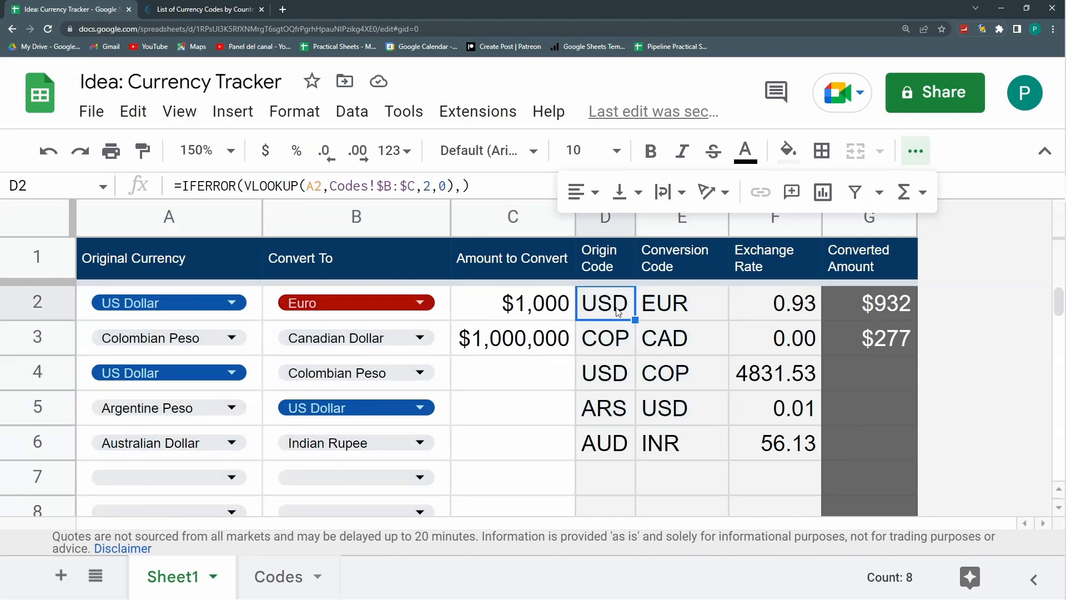
pyautogui.hotkey('shift', 'Right')
pyautogui.hotkey('ctrl', 'shift', 'Down')
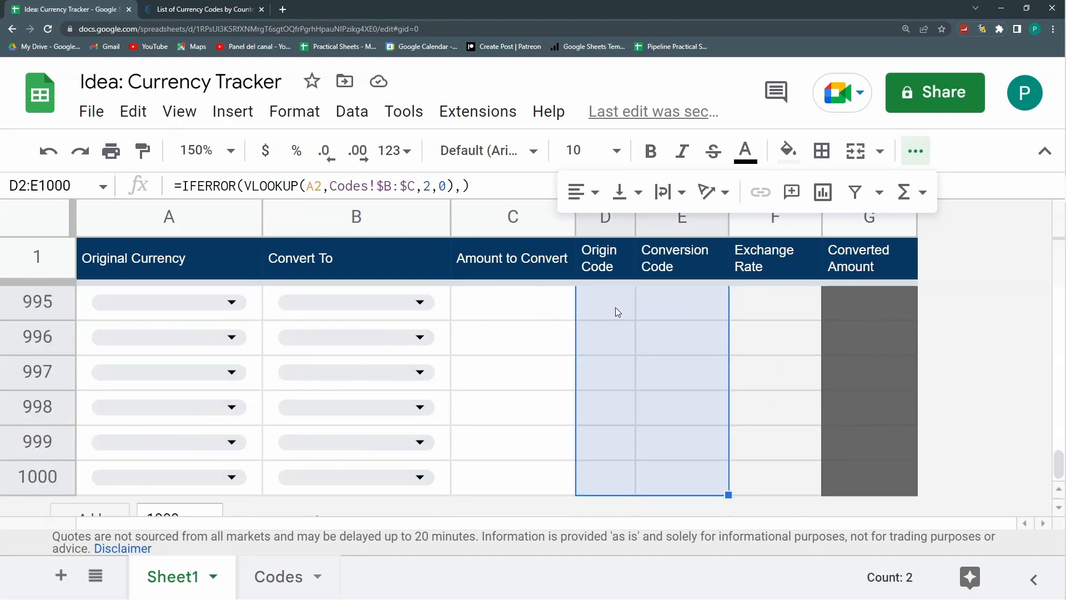
pyautogui.click(616, 151)
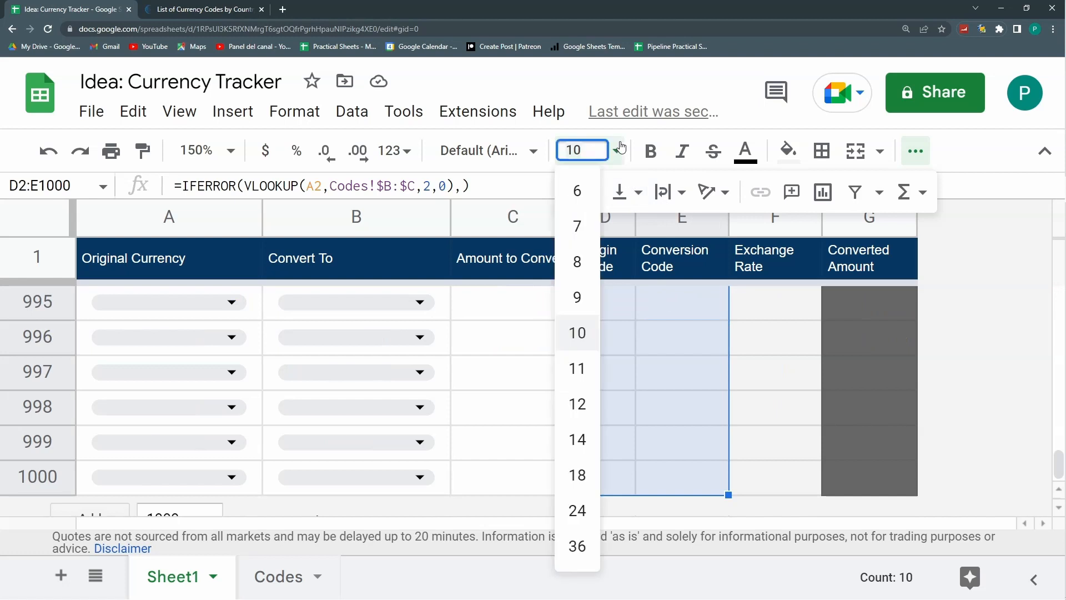
pyautogui.click(578, 261)
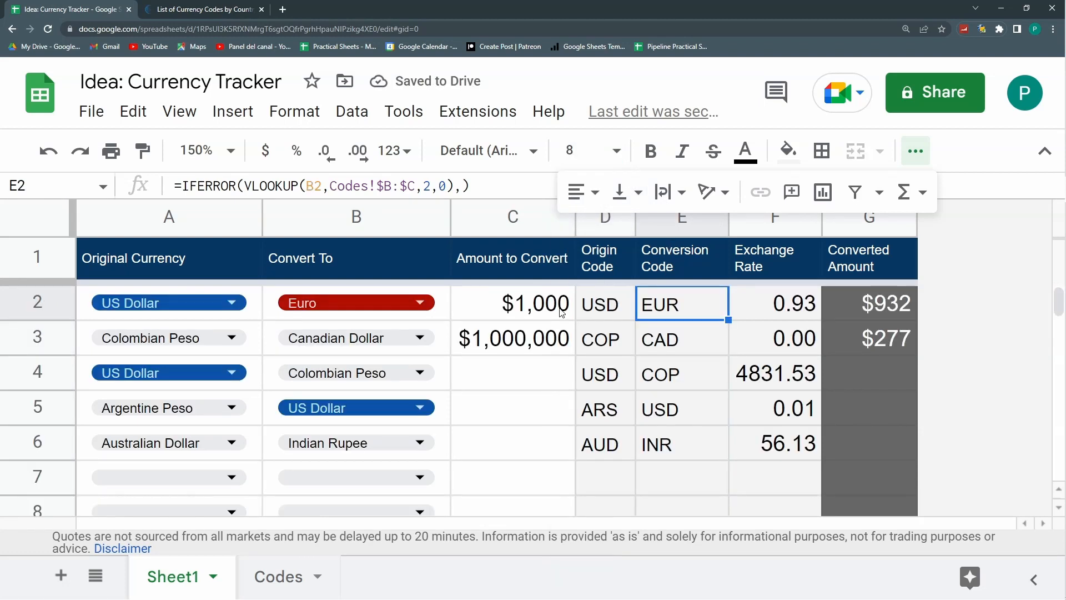
pyautogui.moveTo(562, 312); pyautogui.dragTo(555, 339)
pyautogui.click(837, 399)
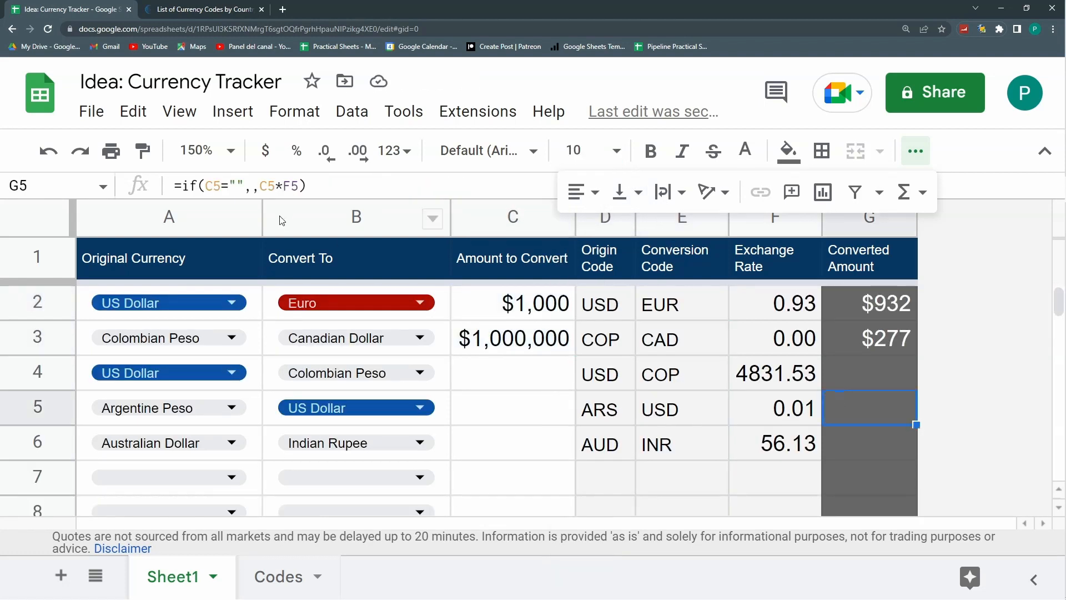